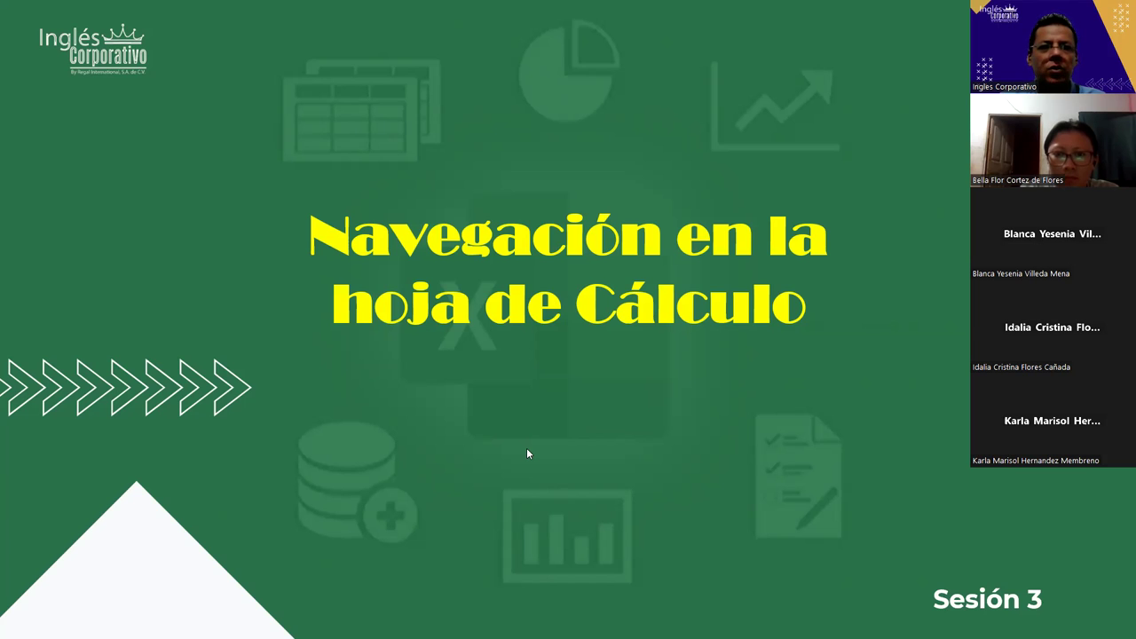
Step: Advance from the title slide to the Objetivo slide, stepping back once along the way
{"action": "key", "text": "Right"}
{"action": "key", "text": "Left"}
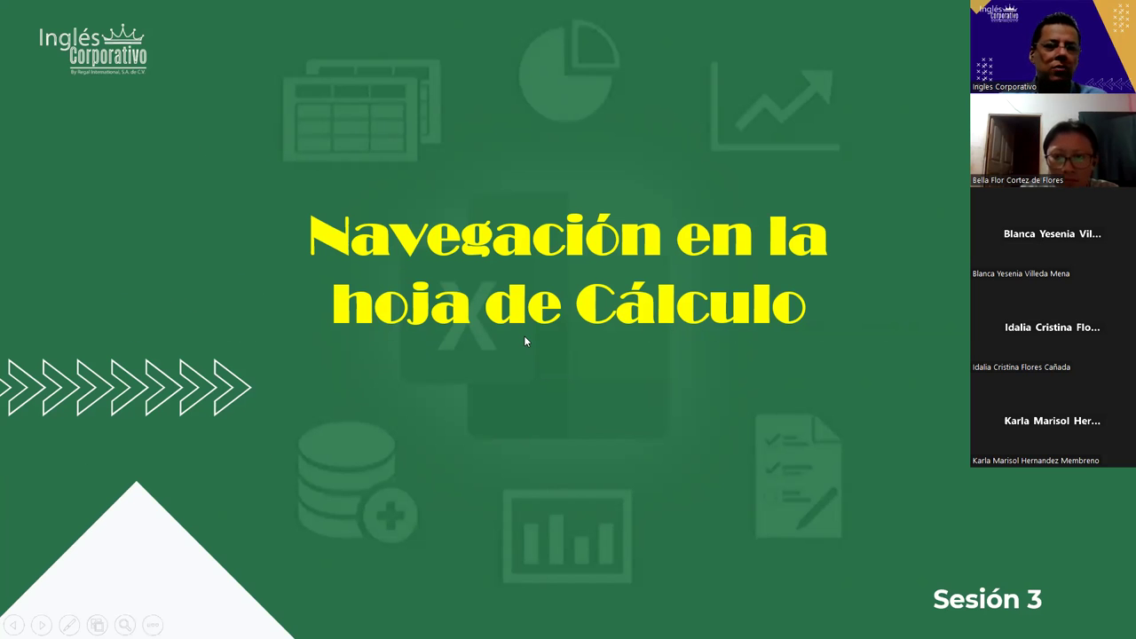
{"action": "key", "text": "Right"}
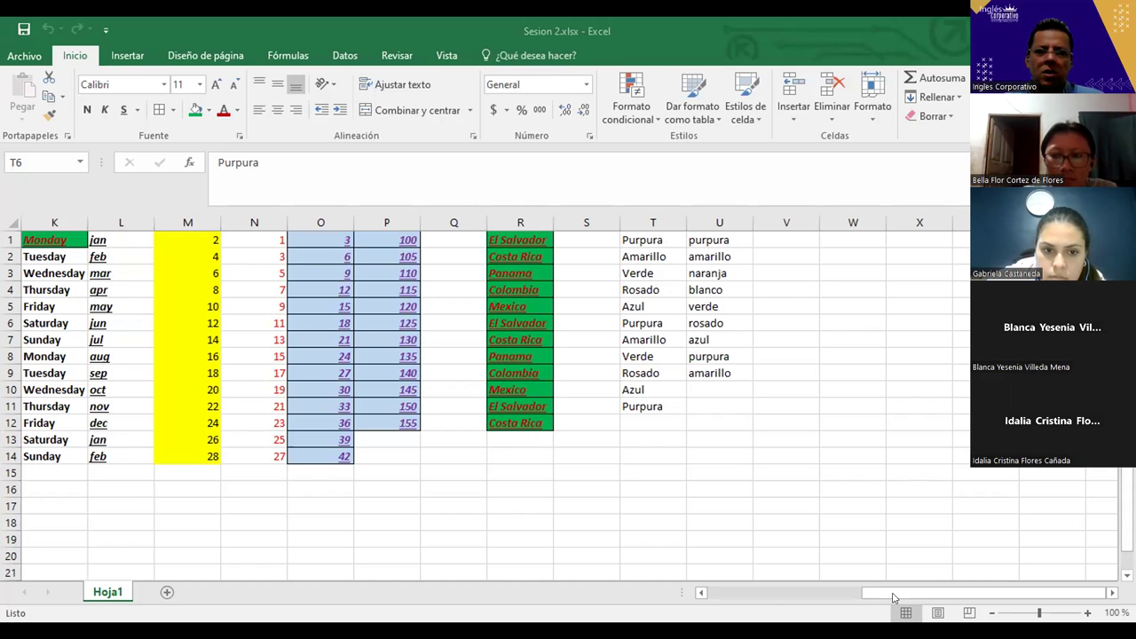
{"action": "left_click", "coordinate": [890, 597]}
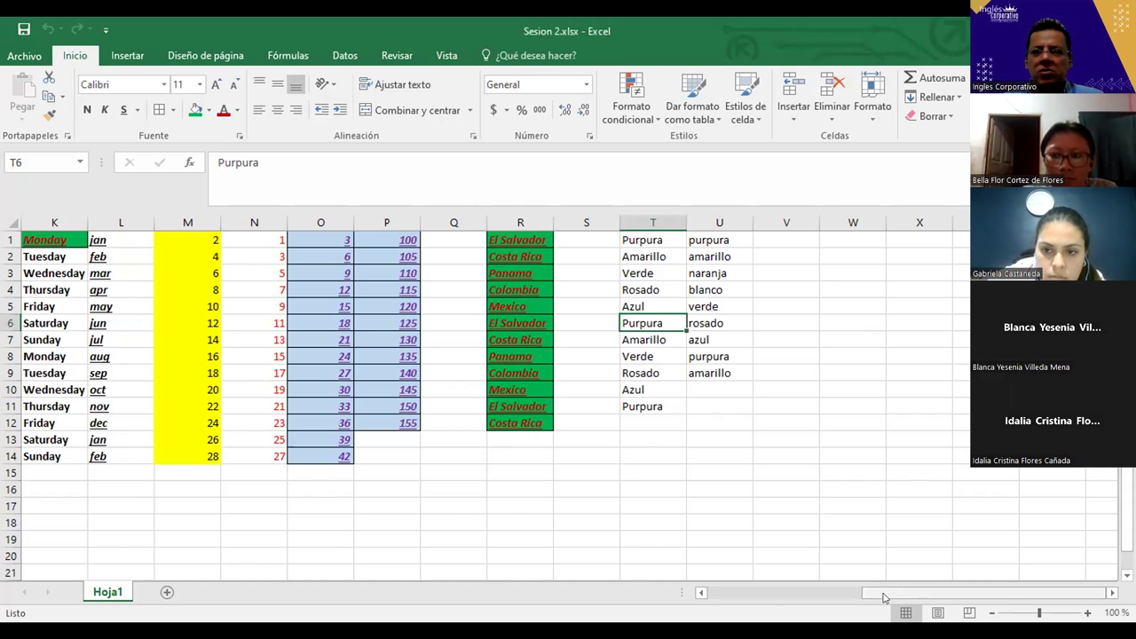
{"action": "left_click", "coordinate": [942, 487]}
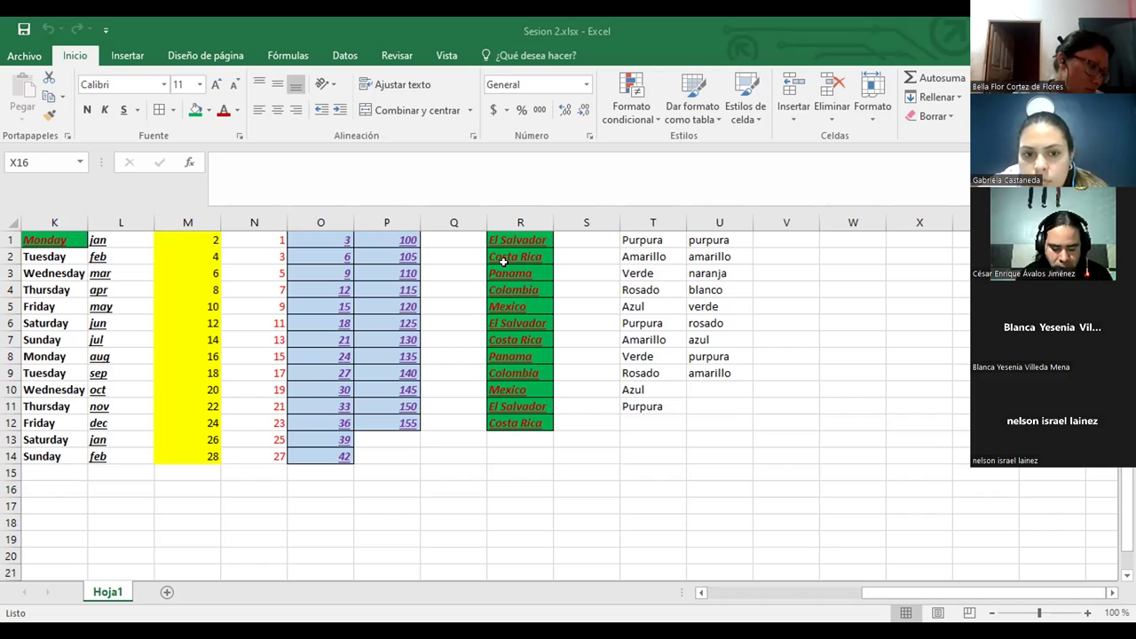
Step: Select the country list R1:R12 and delete the names, leaving the green fill
{"action": "left_click_drag", "start_coordinate": [503, 239], "coordinate": [504, 407]}
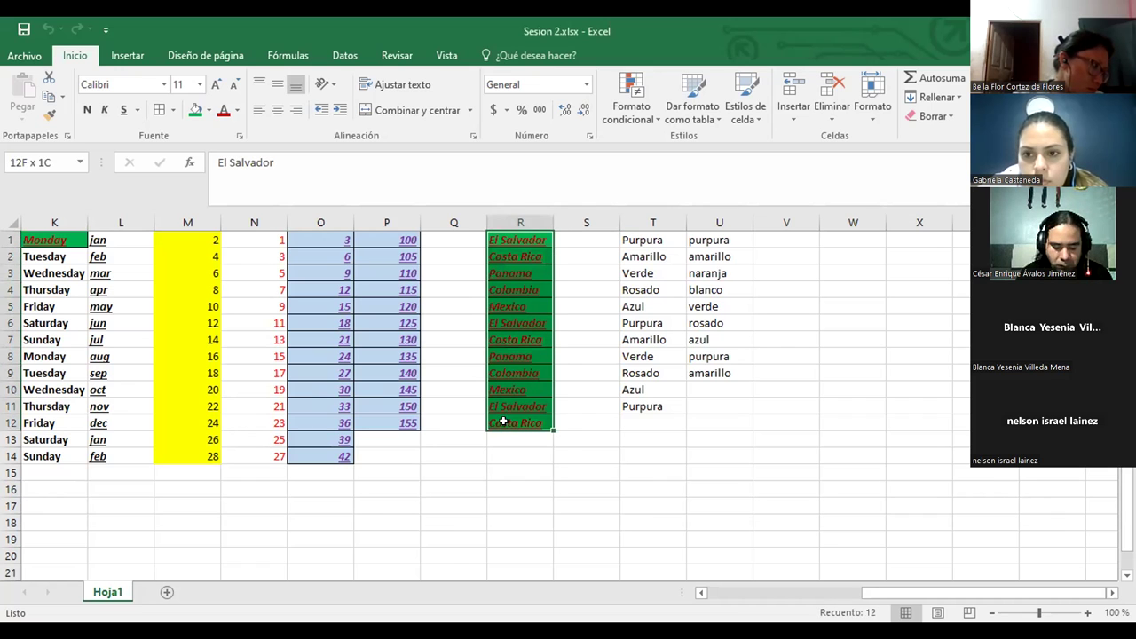
{"action": "left_click_drag", "start_coordinate": [503, 407], "coordinate": [503, 424]}
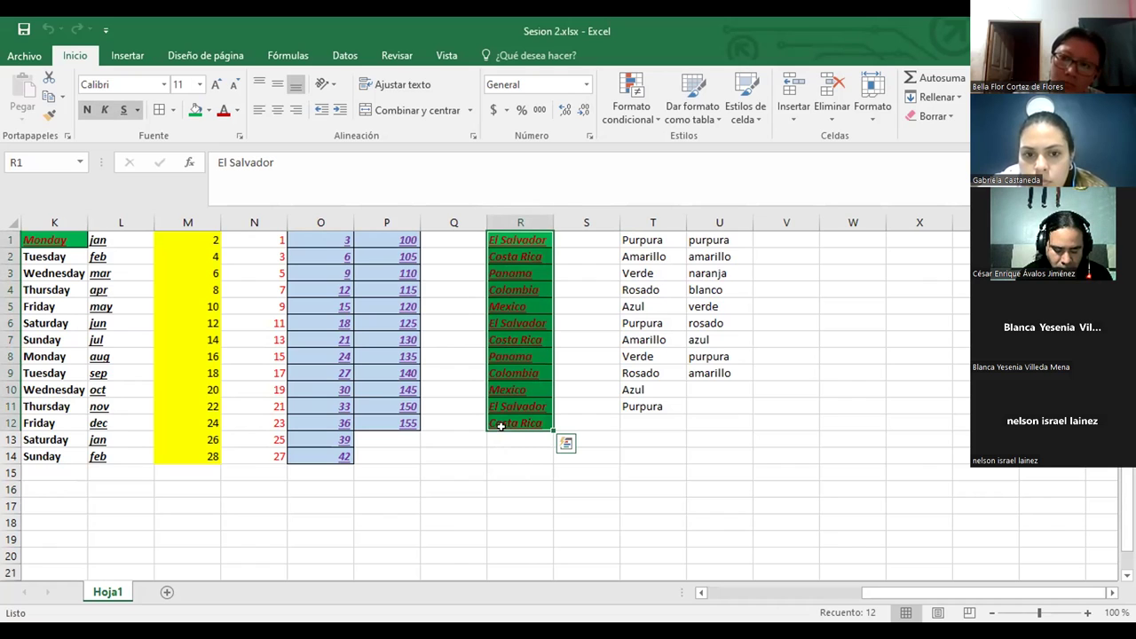
{"action": "left_click", "coordinate": [529, 240]}
{"action": "key", "text": "ctrl+shift+Down"}
{"action": "key", "text": "ctrl+c"}
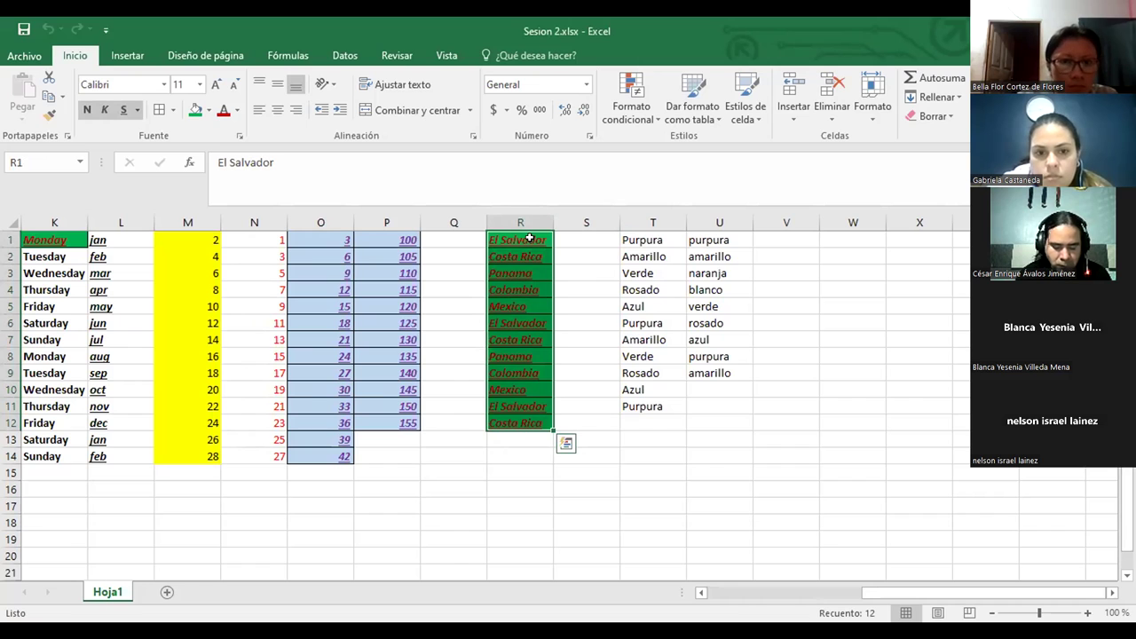
{"action": "key", "text": "Delete"}
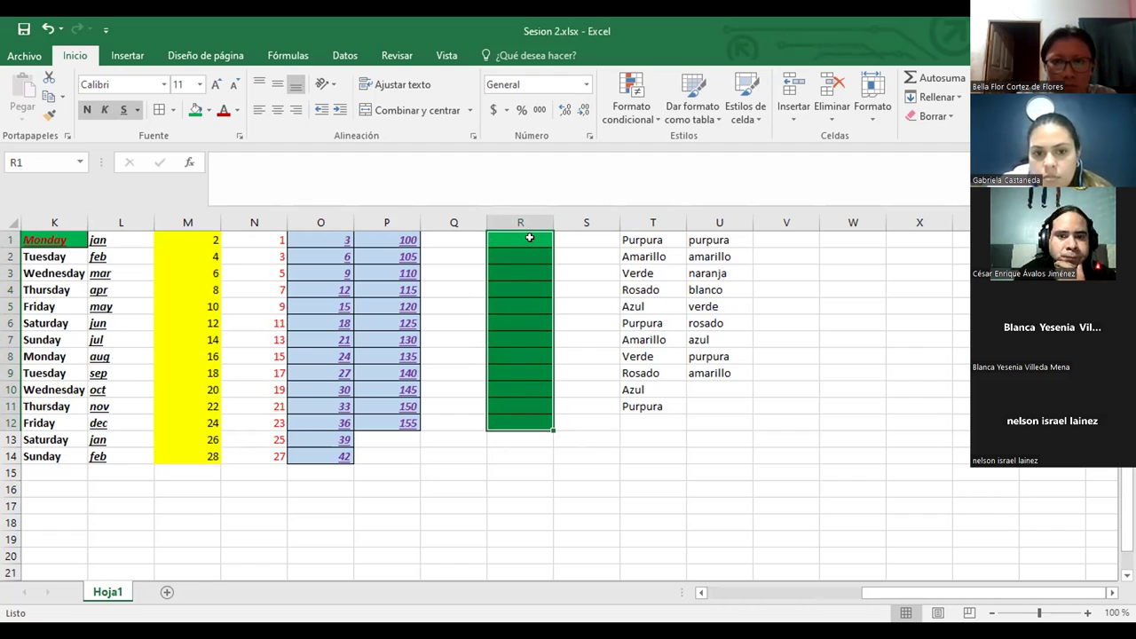
Step: Paste the copied country names back into R1:R12
{"action": "key", "text": "ctrl+v"}
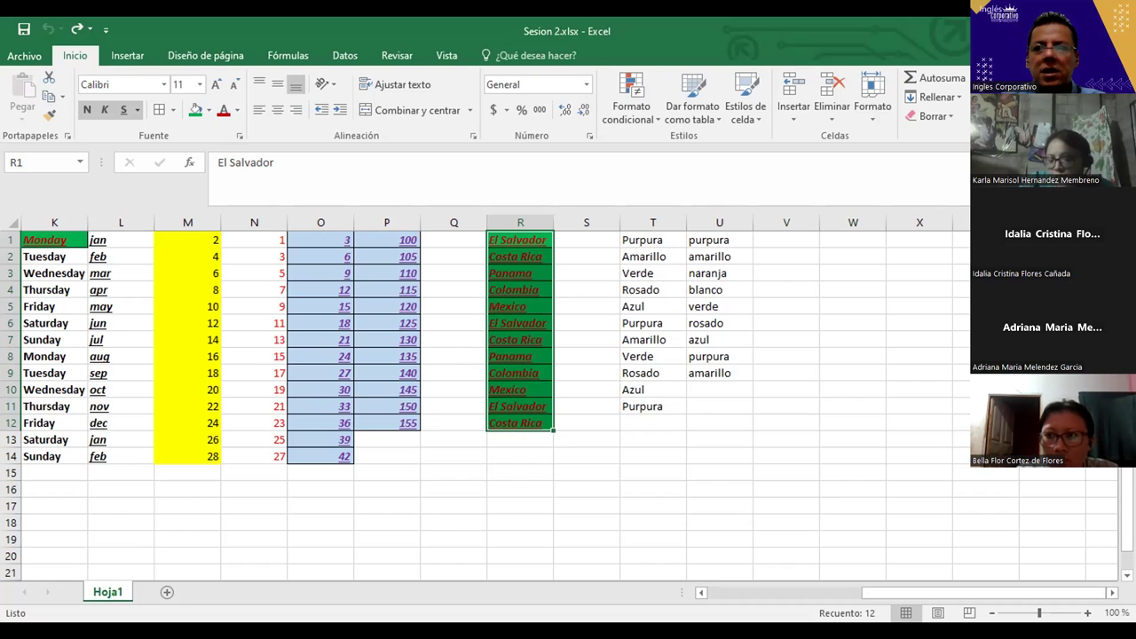
Step: Clear R1:R12's formatting with Borrar formatos, undo it, then reopen the Borrar menu
{"action": "left_click", "coordinate": [947, 120]}
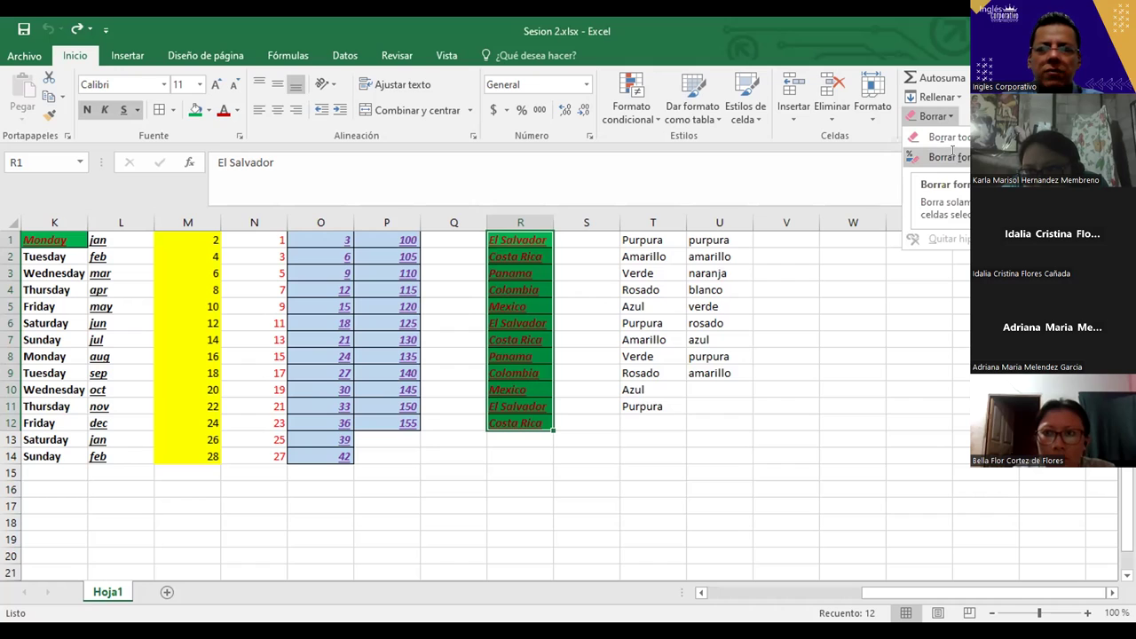
{"action": "left_click", "coordinate": [950, 157]}
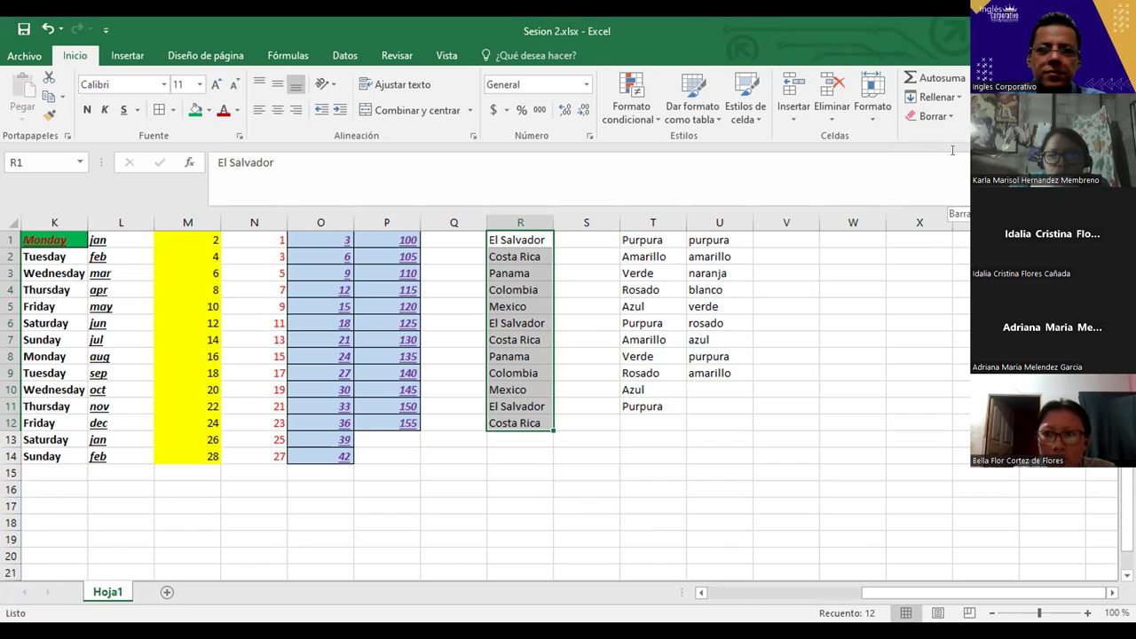
{"action": "key", "text": "ctrl+z"}
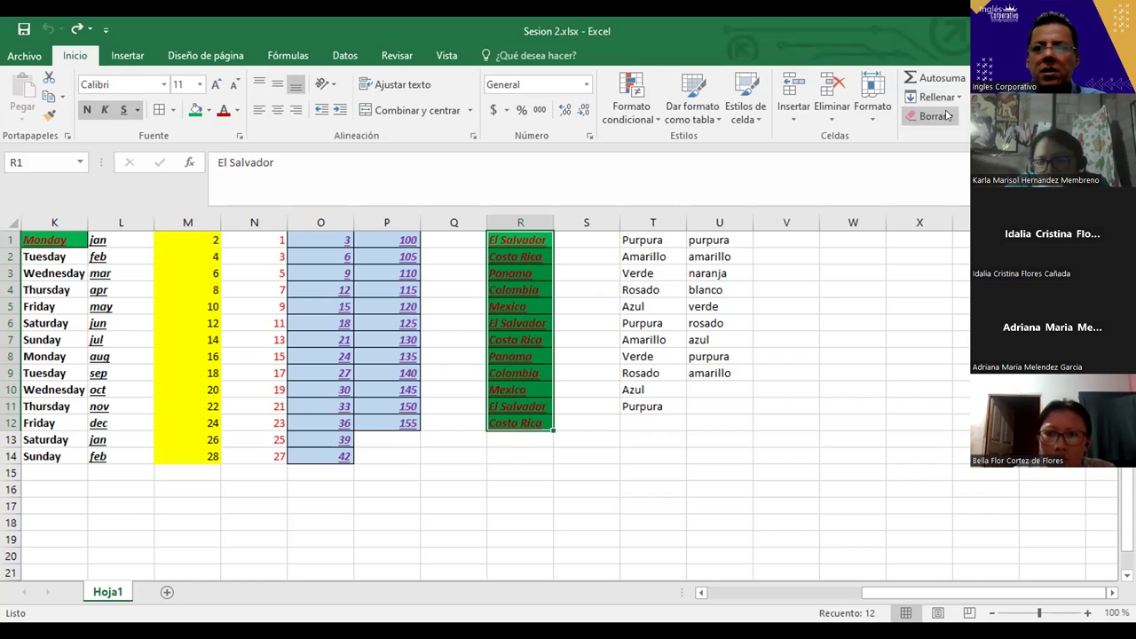
{"action": "left_click", "coordinate": [947, 115]}
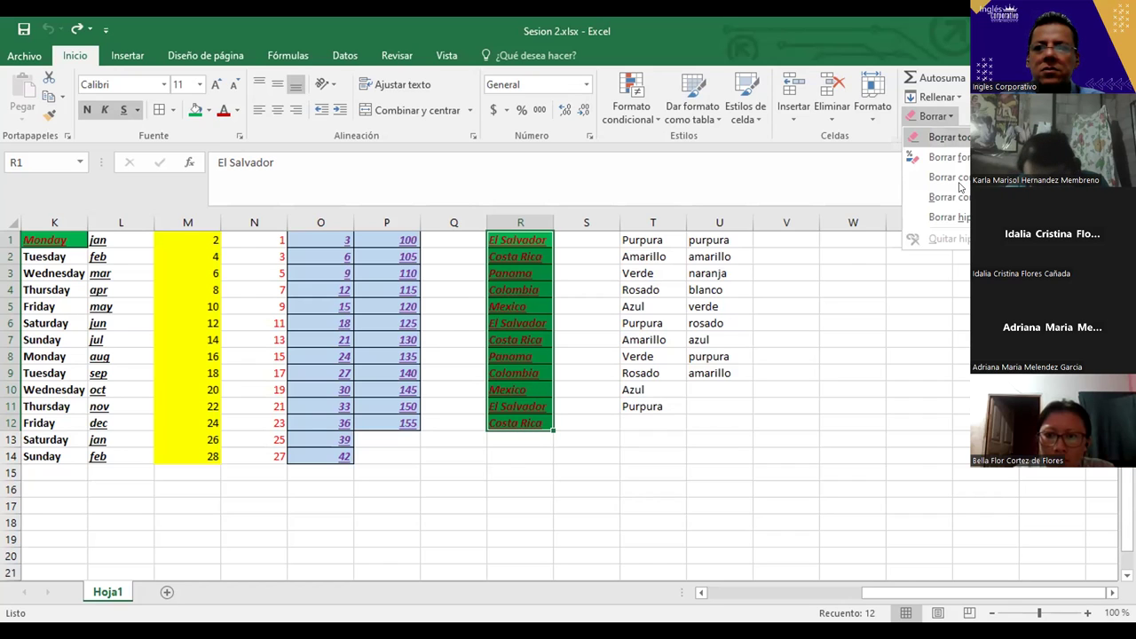
{"action": "left_click", "coordinate": [956, 177]}
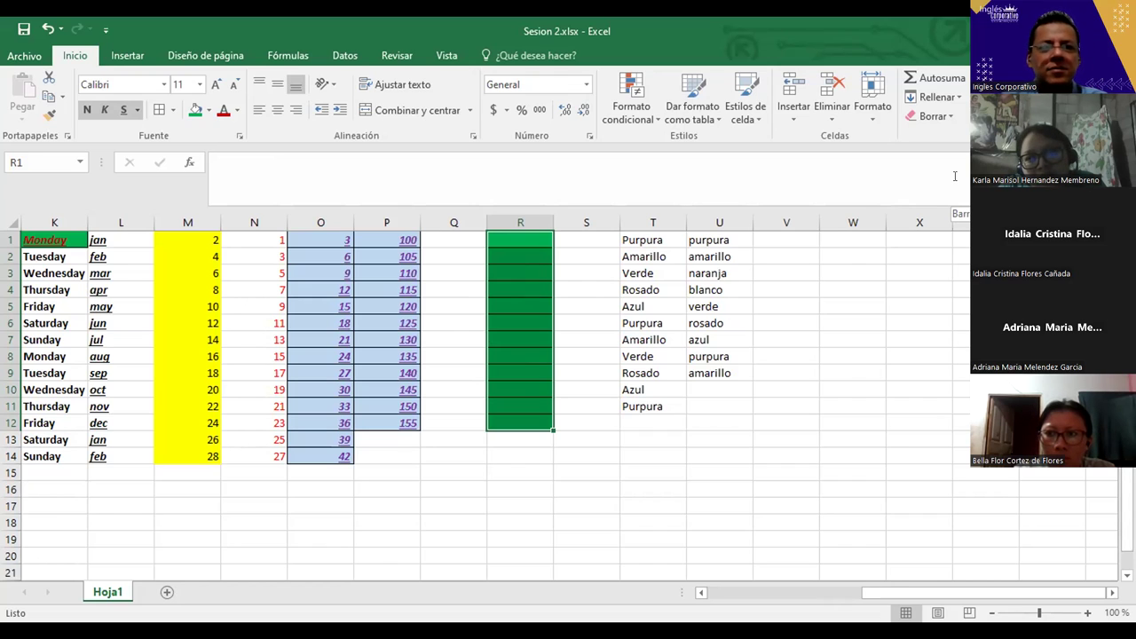
{"action": "key", "text": "ctrl+z"}
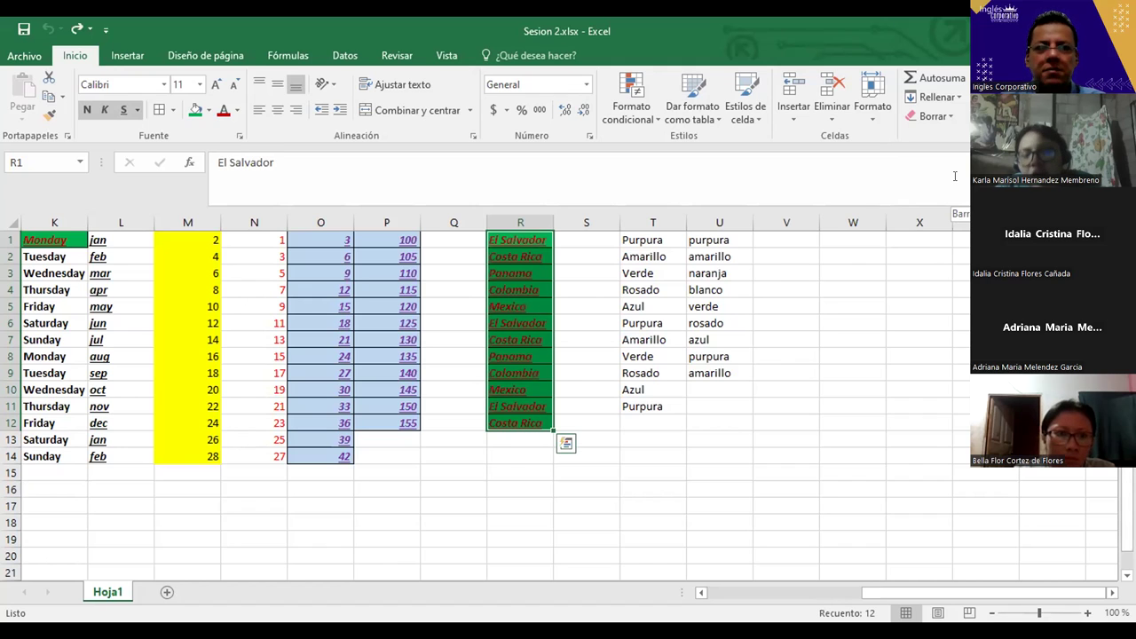
{"action": "key", "text": "Escape"}
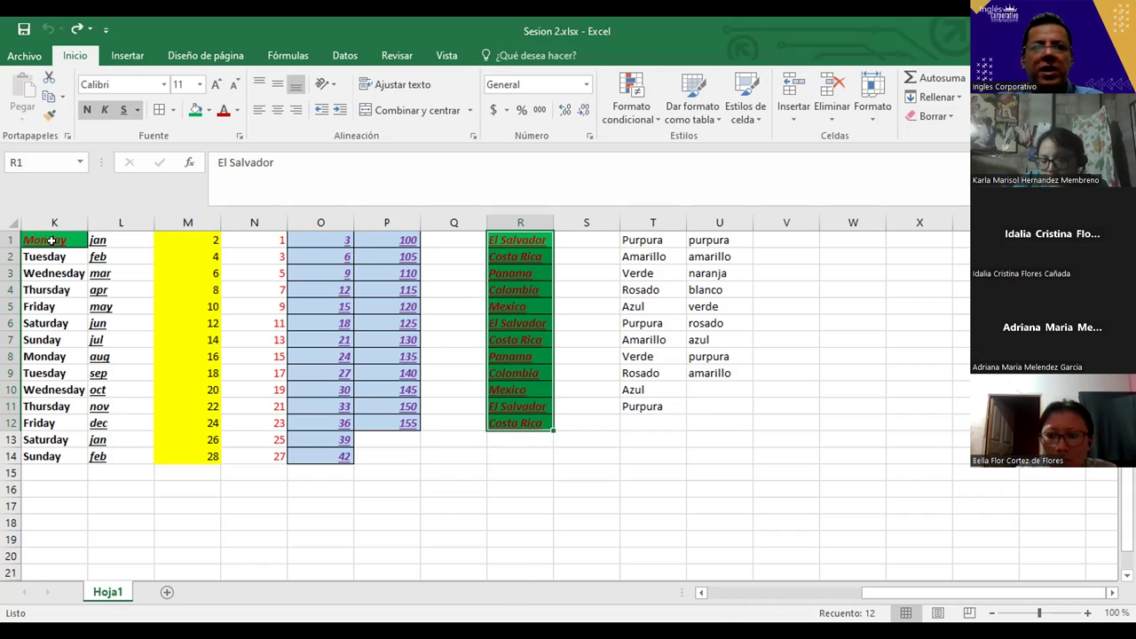
{"action": "left_click", "coordinate": [51, 241]}
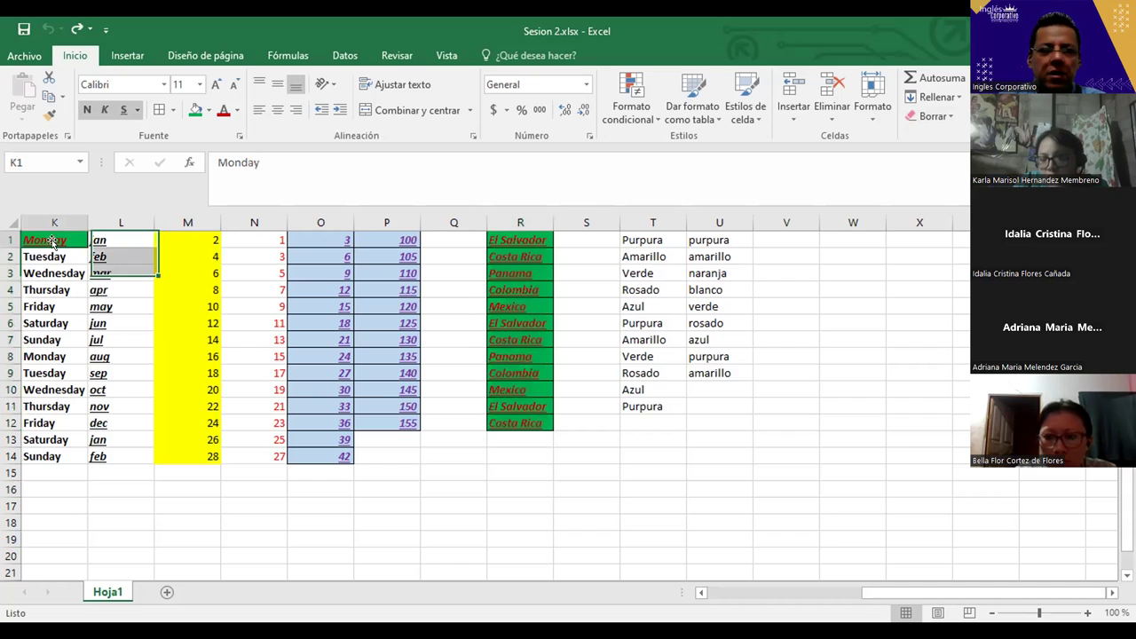
{"action": "key", "text": "ctrl+shift+Down"}
{"action": "key", "text": "ctrl+shift+Right"}
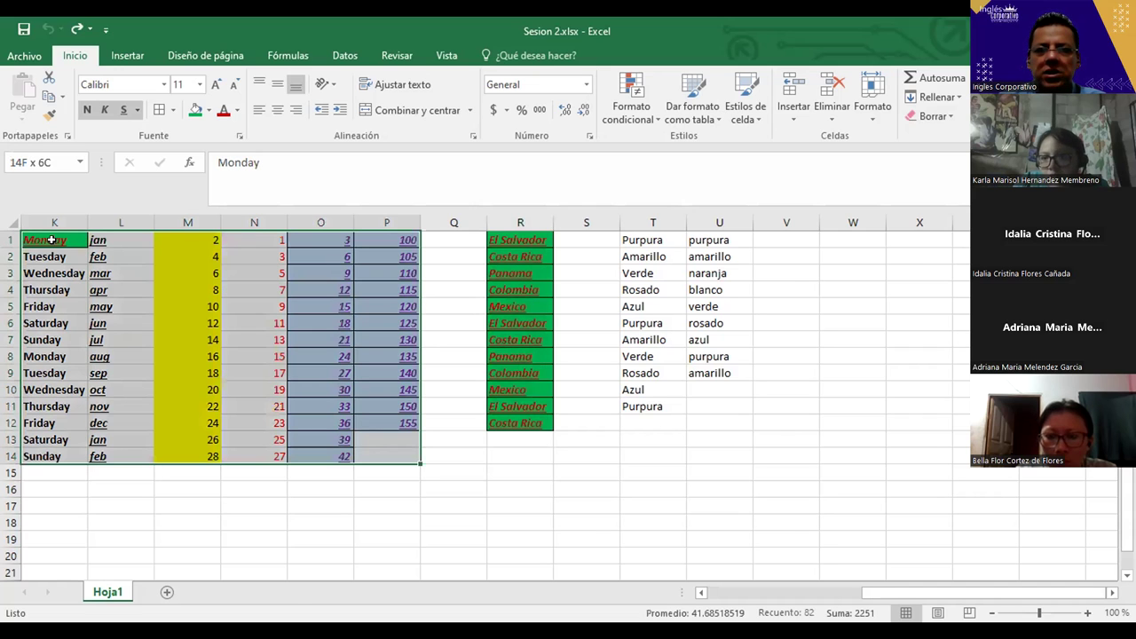
{"action": "key", "text": "ctrl+shift+End"}
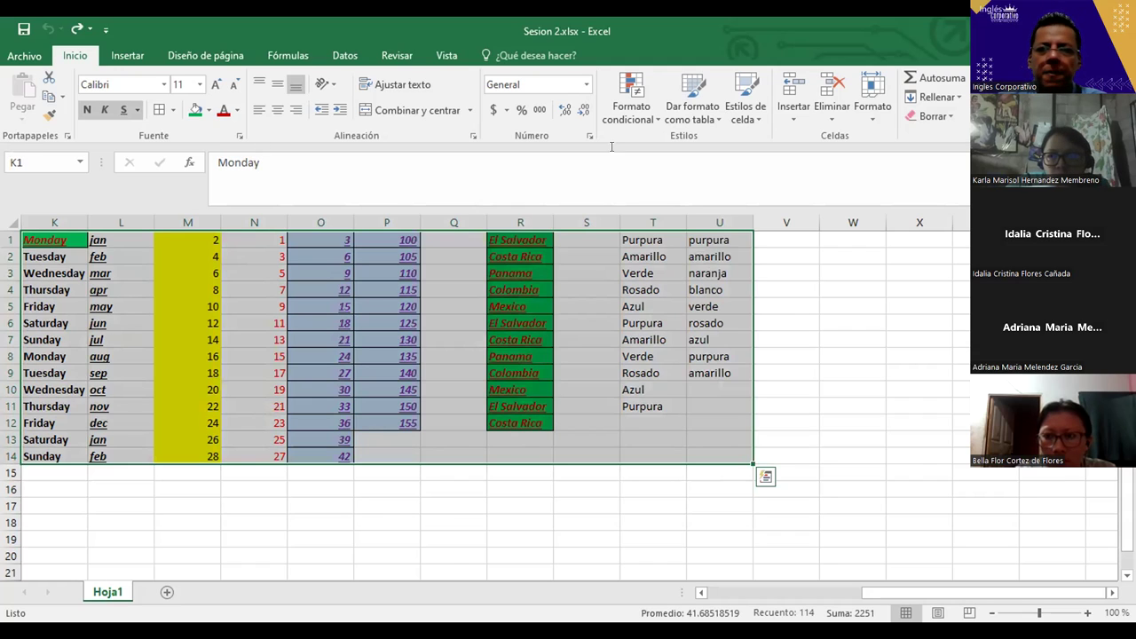
{"action": "left_click", "coordinate": [949, 125]}
{"action": "left_click", "coordinate": [951, 137]}
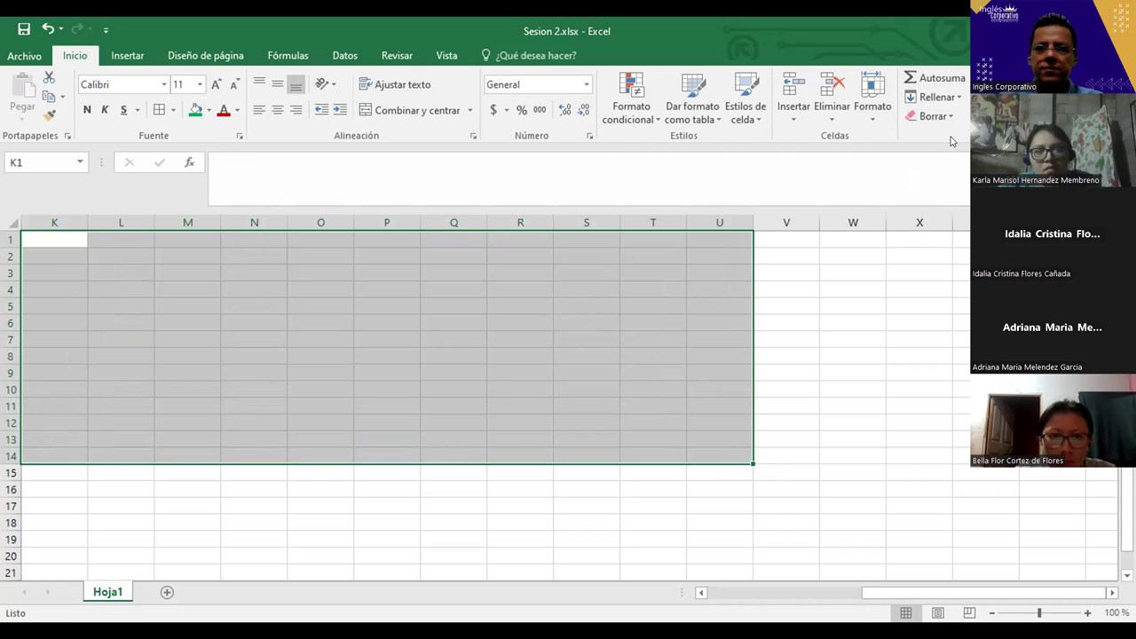
{"action": "key", "text": "ctrl+z"}
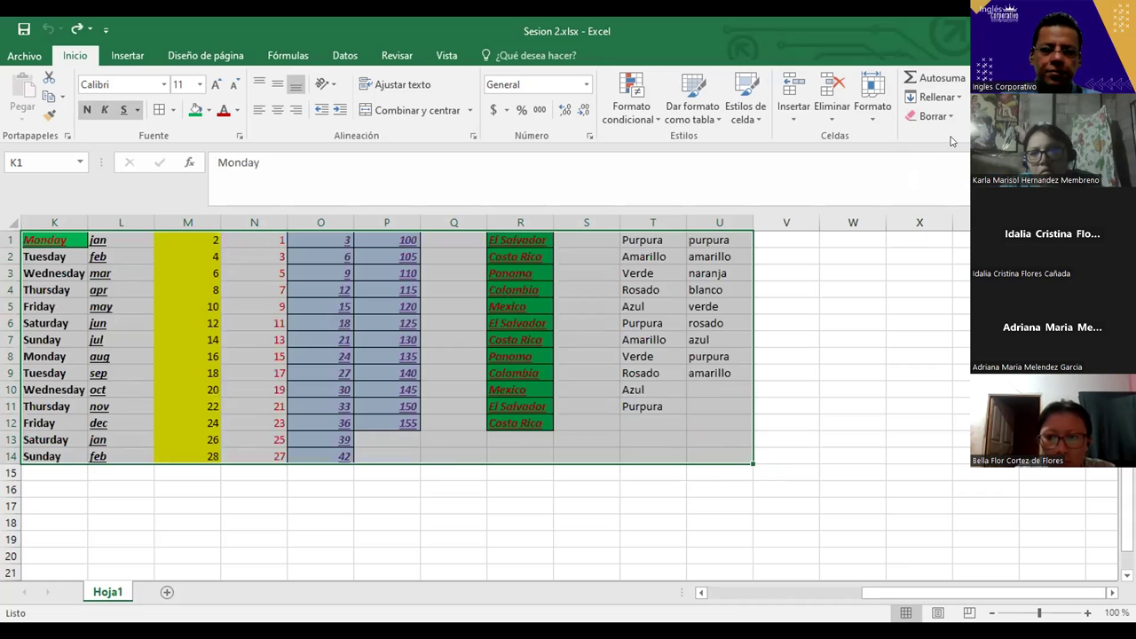
Step: Deselect the data range by selecting cell V7
{"action": "left_click", "coordinate": [778, 340]}
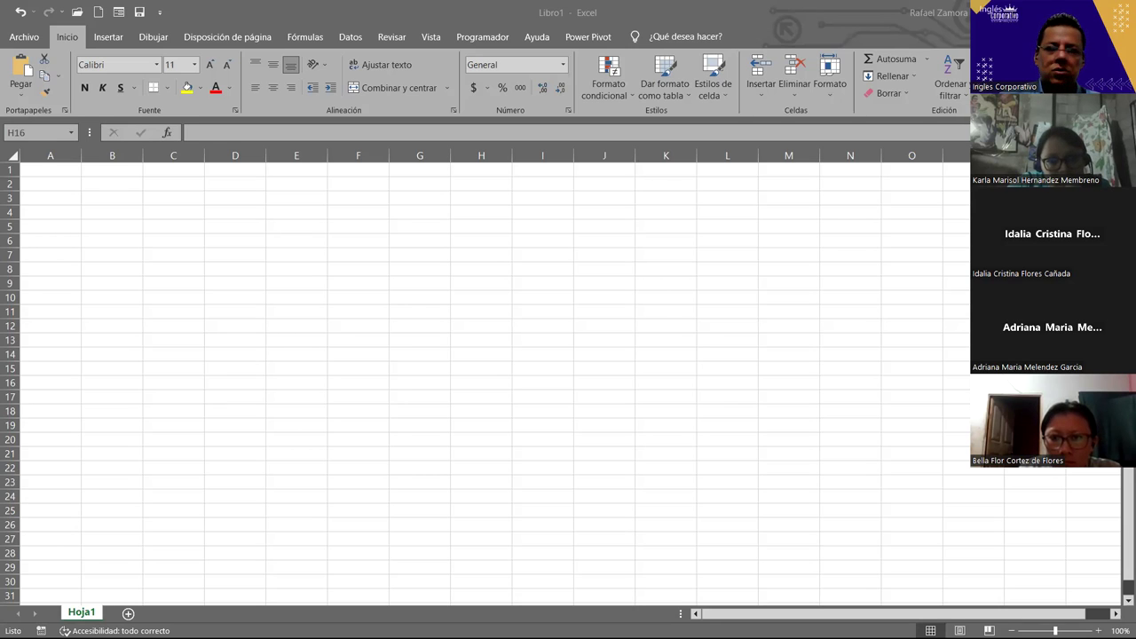
{"action": "left_click", "coordinate": [456, 222]}
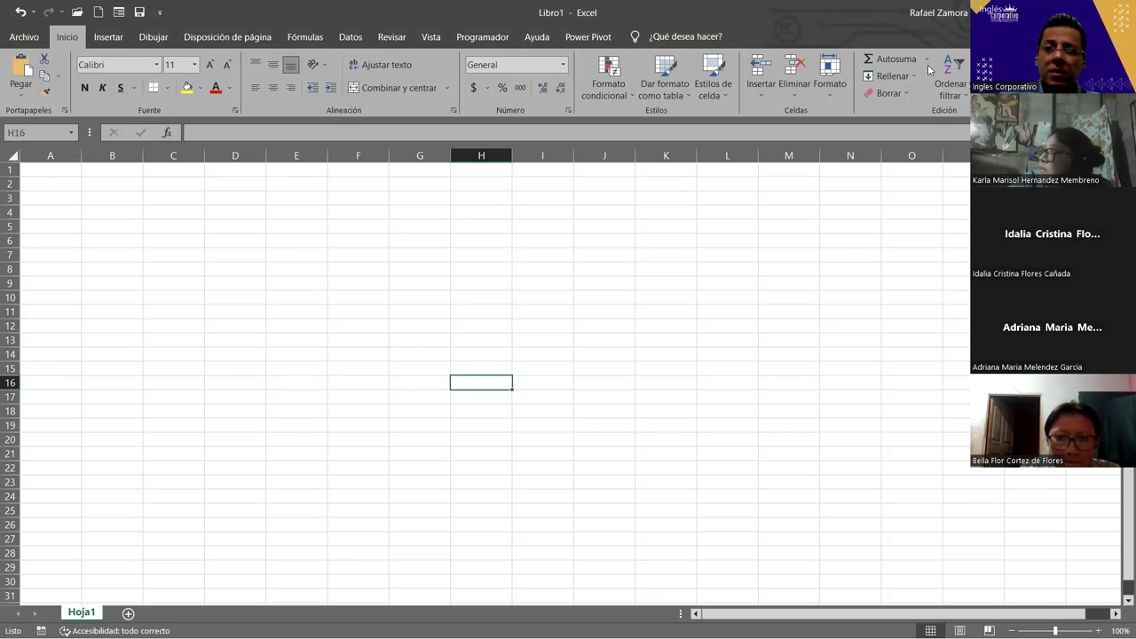
{"action": "left_click", "coordinate": [889, 93]}
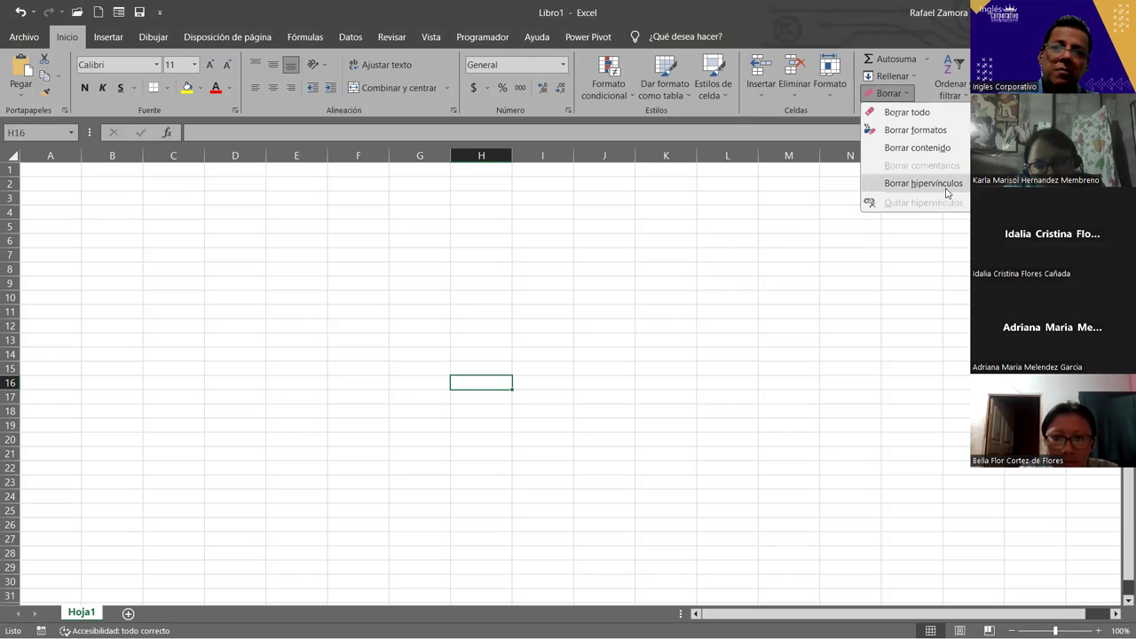
{"action": "left_click", "coordinate": [511, 197]}
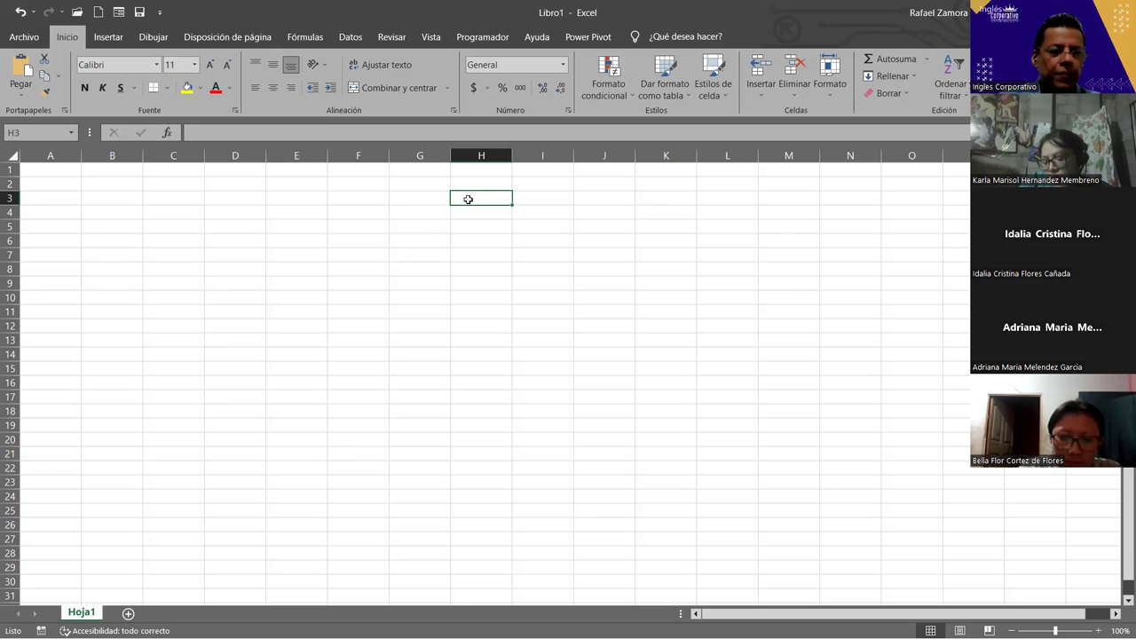
{"action": "left_click", "coordinate": [115, 196]}
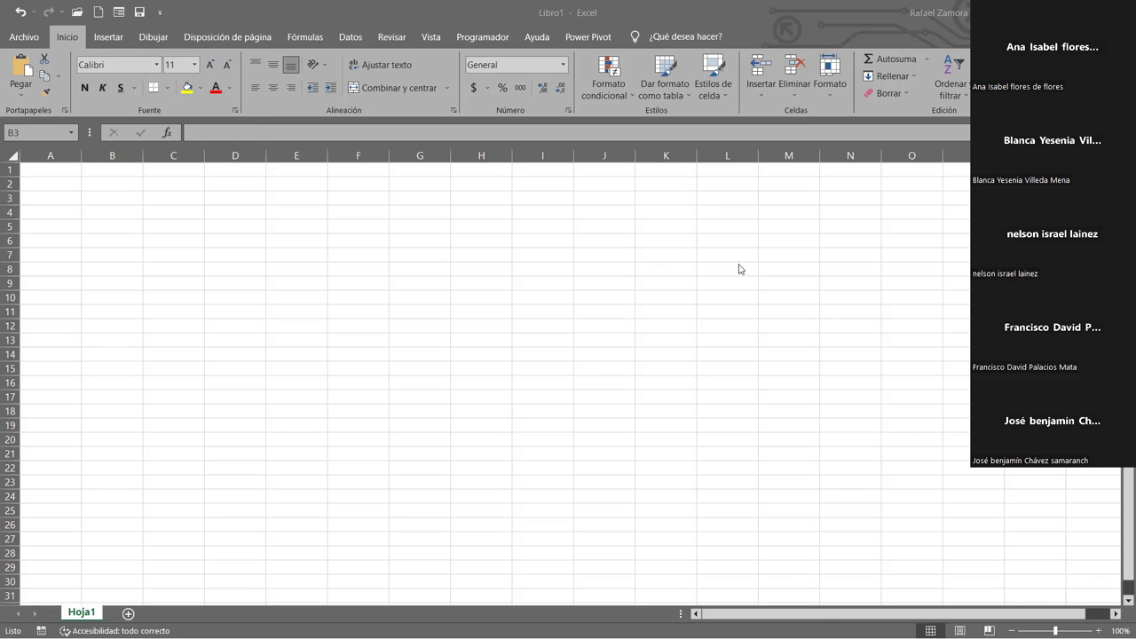
{"action": "left_click", "coordinate": [703, 259]}
{"action": "scroll", "coordinate": [156, 327], "scroll_direction": "up", "scroll_amount": 2}
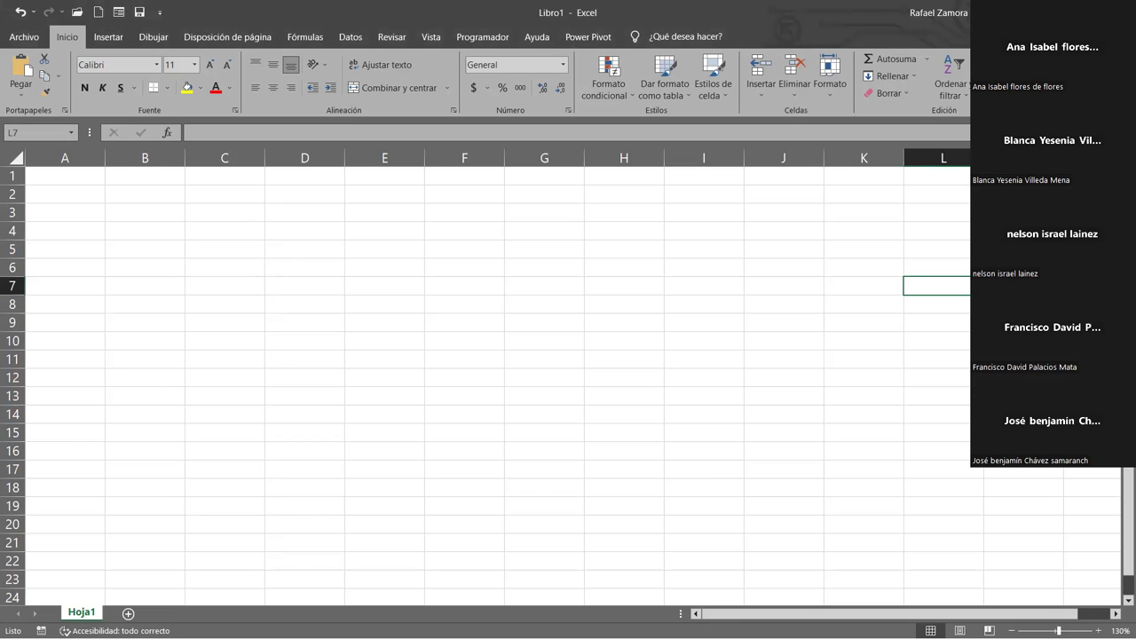
{"action": "left_click", "coordinate": [131, 171]}
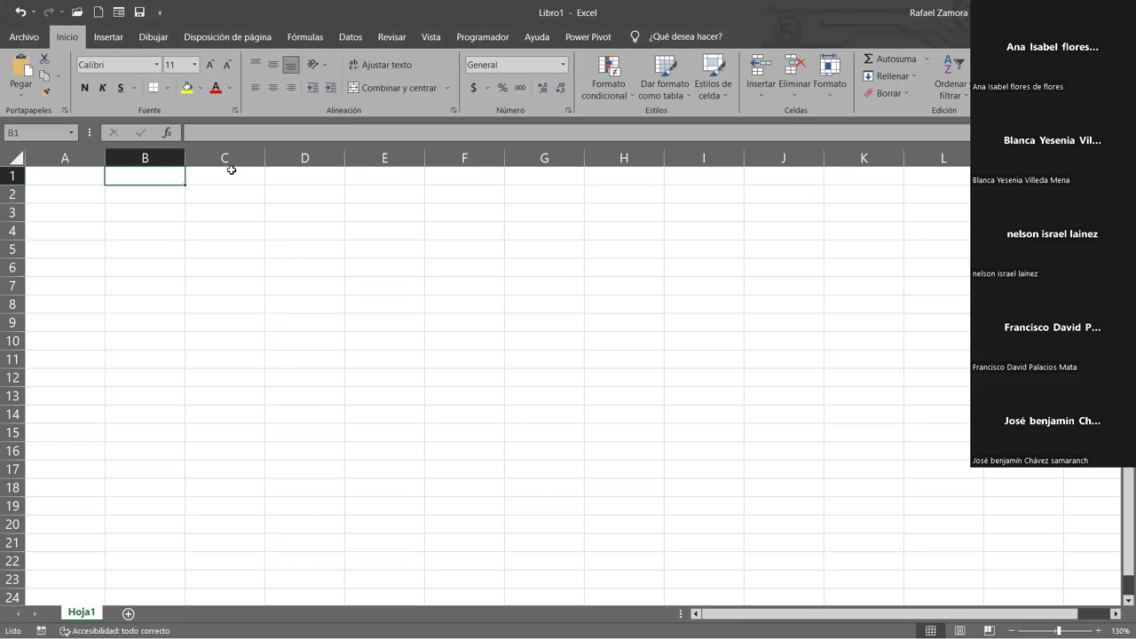
Step: Enter 100 in cell A1, correcting the mistyped extra zeros
{"action": "left_click", "coordinate": [75, 173]}
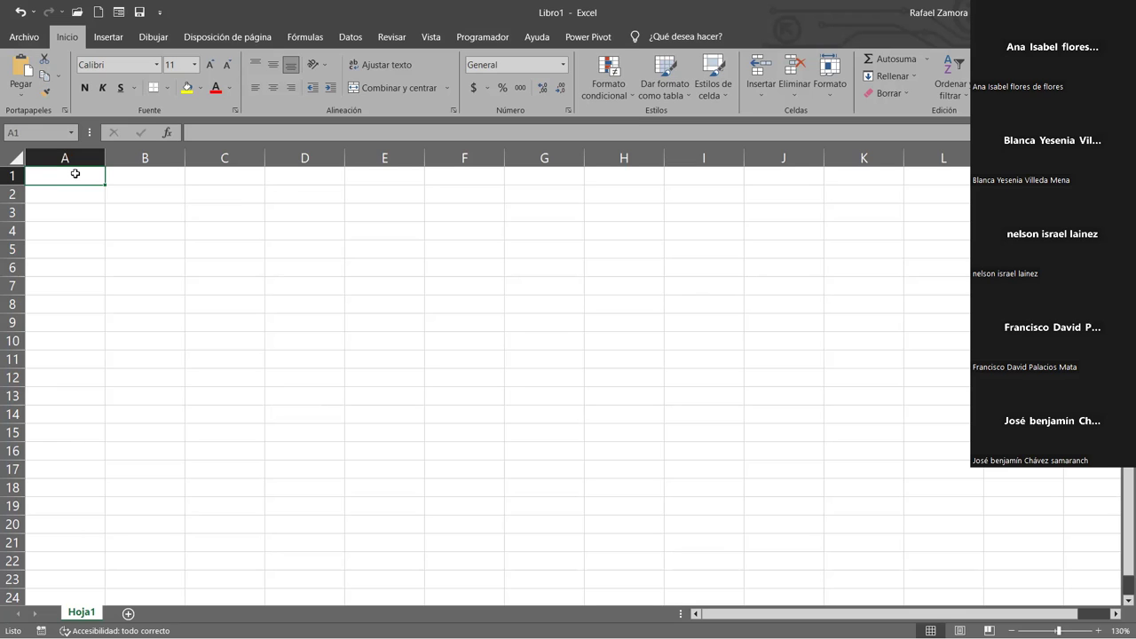
{"action": "key", "text": "End"}
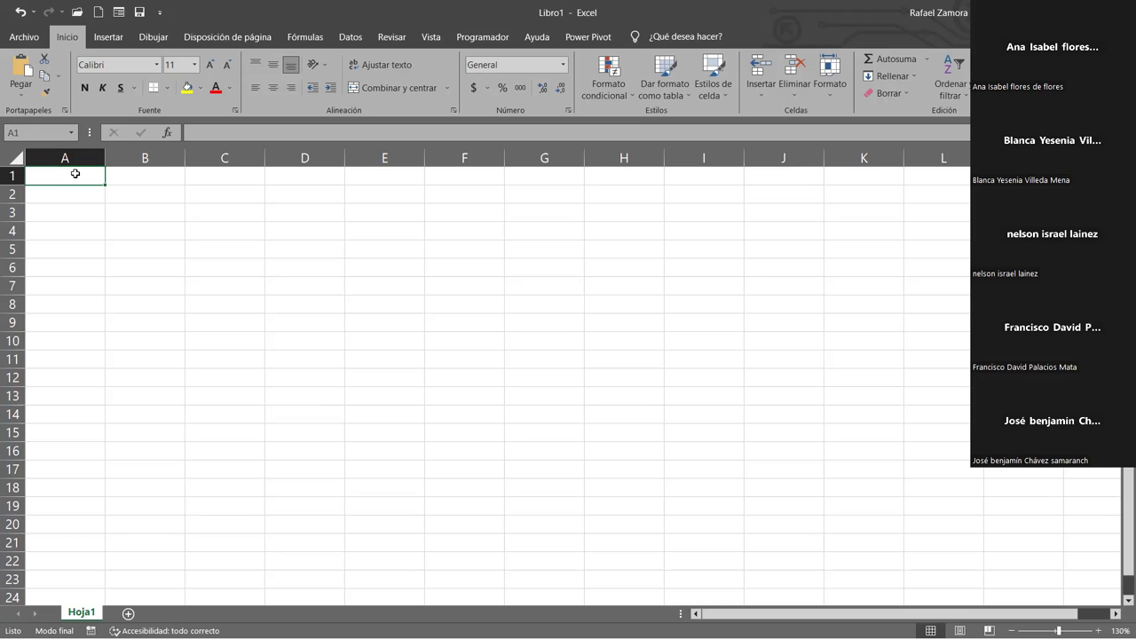
{"action": "type", "text": "1"}
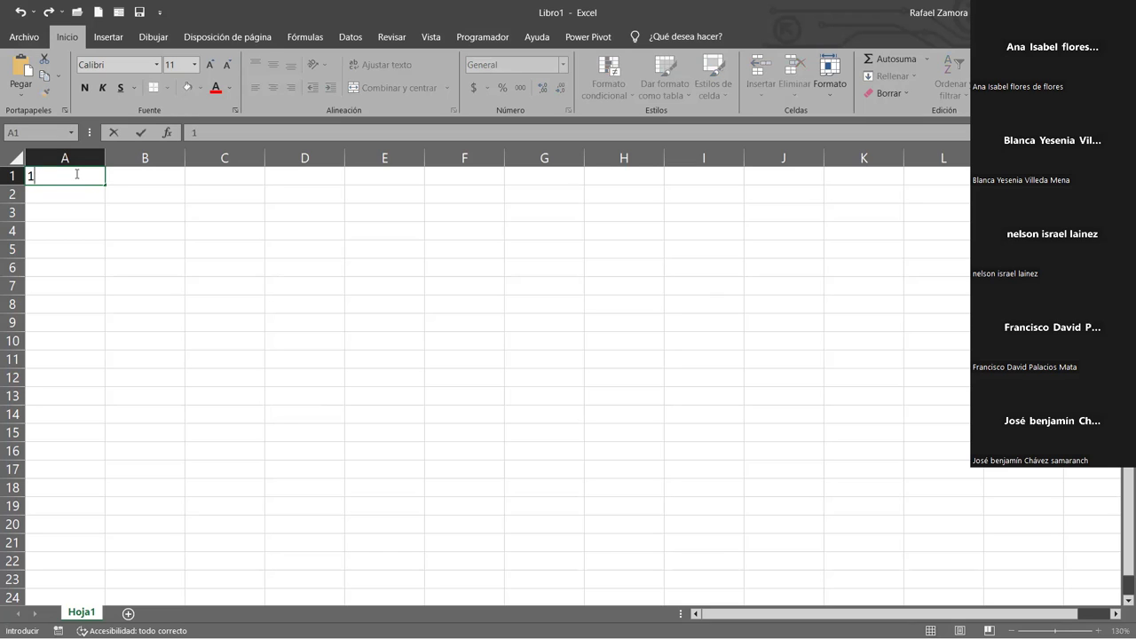
{"action": "type", "text": "000000"}
{"action": "key", "text": "BackSpace"}
{"action": "key", "text": "BackSpace"}
{"action": "key", "text": "BackSpace"}
{"action": "key", "text": "BackSpace"}
{"action": "key", "text": "BackSpace"}
{"action": "type", "text": "0"}
{"action": "key", "text": "Return"}
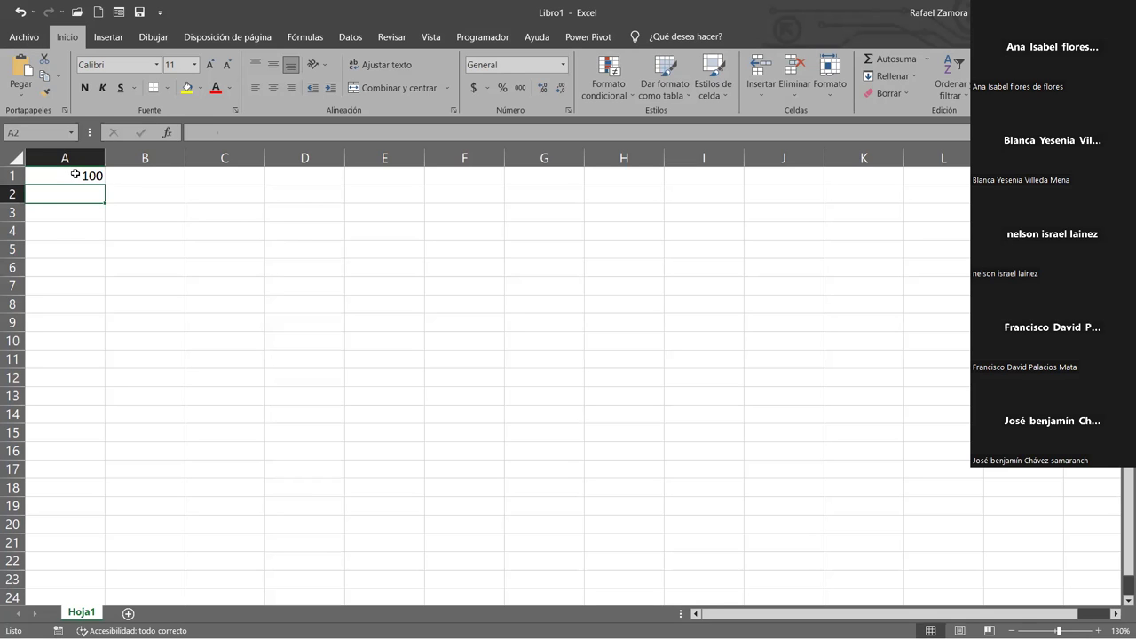
Step: Enter 100, 1000 and 1000 in cells A2 to A4
{"action": "type", "text": "100"}
{"action": "key", "text": "Return"}
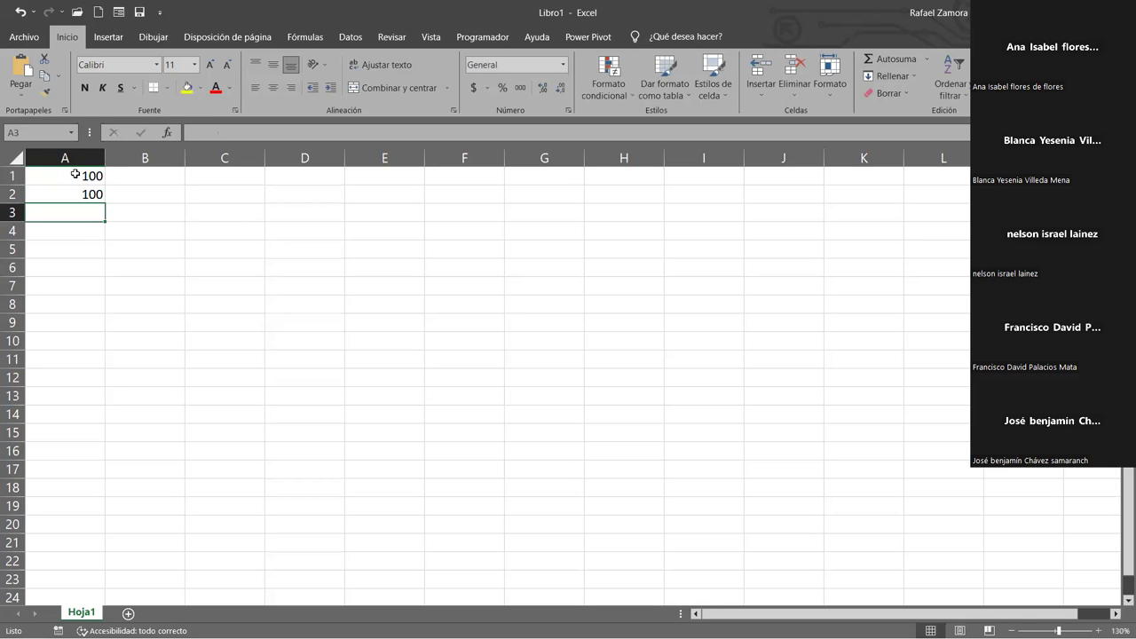
{"action": "type", "text": "1000"}
{"action": "key", "text": "Return"}
{"action": "type", "text": "1000"}
{"action": "key", "text": "Return"}
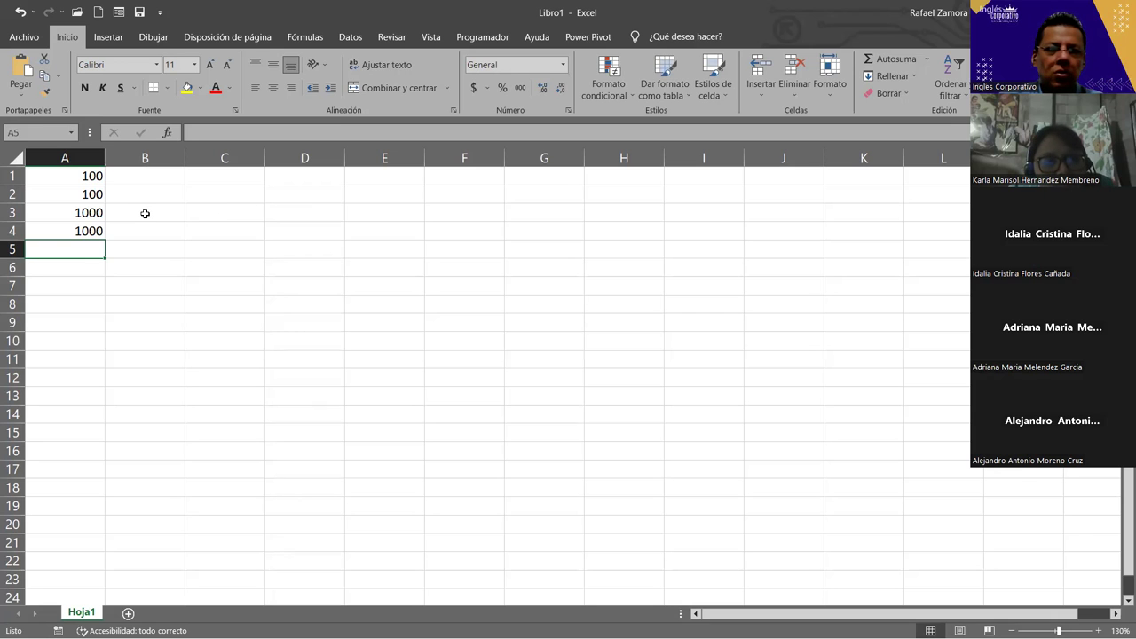
{"action": "scroll", "coordinate": [139, 299], "scroll_direction": "up", "scroll_amount": 1, "text": "ctrl"}
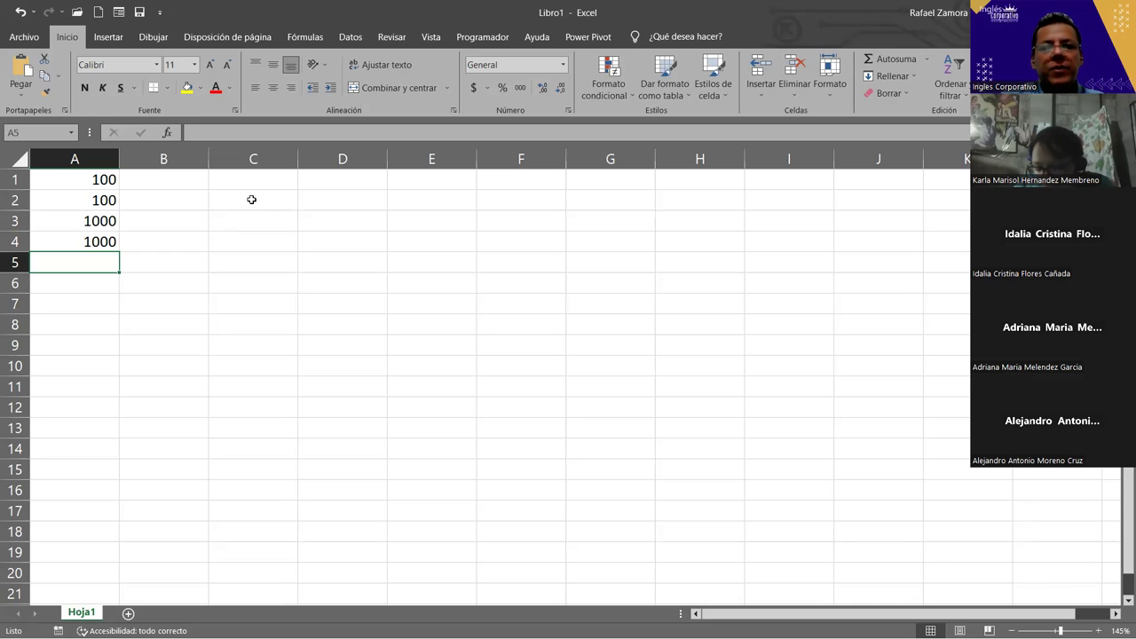
{"action": "left_click", "coordinate": [97, 183]}
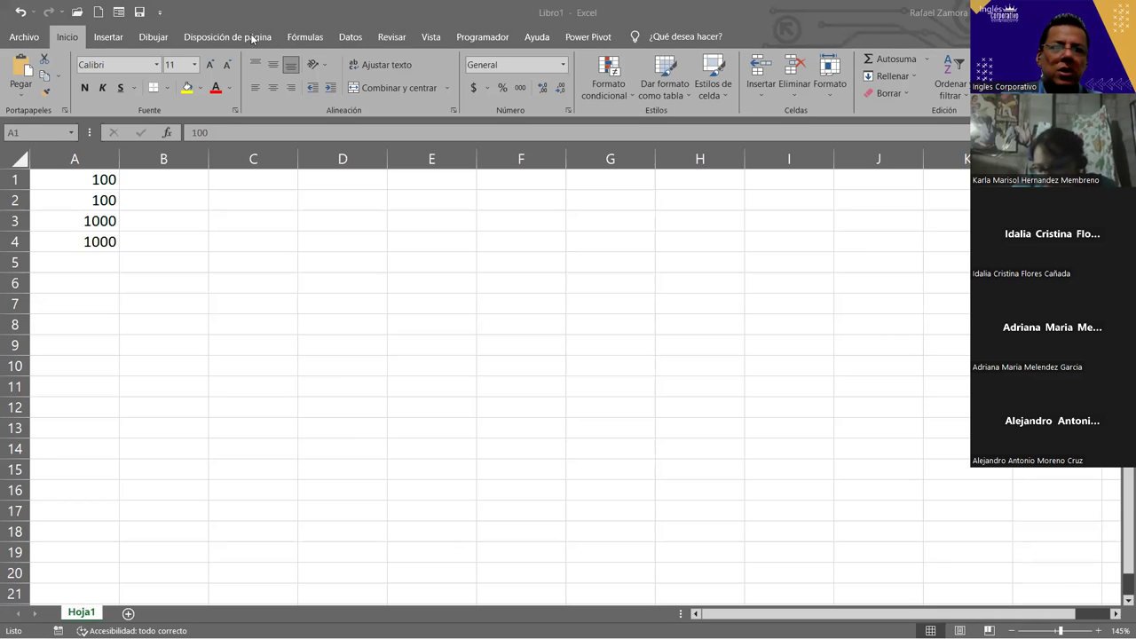
{"action": "left_click", "coordinate": [89, 178]}
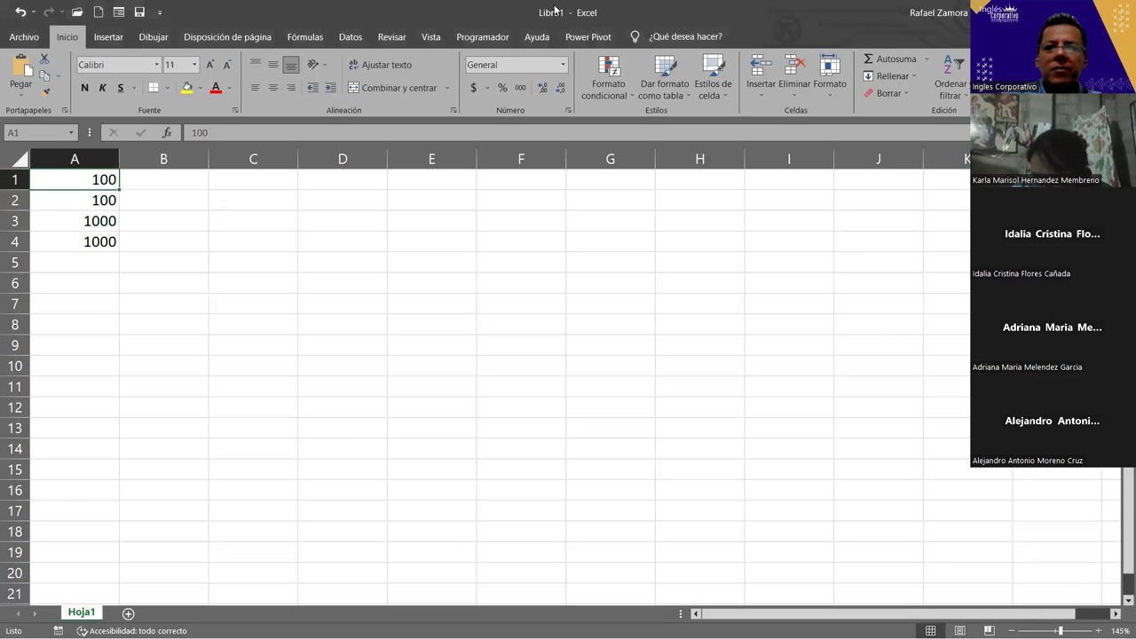
{"action": "left_click", "coordinate": [564, 67]}
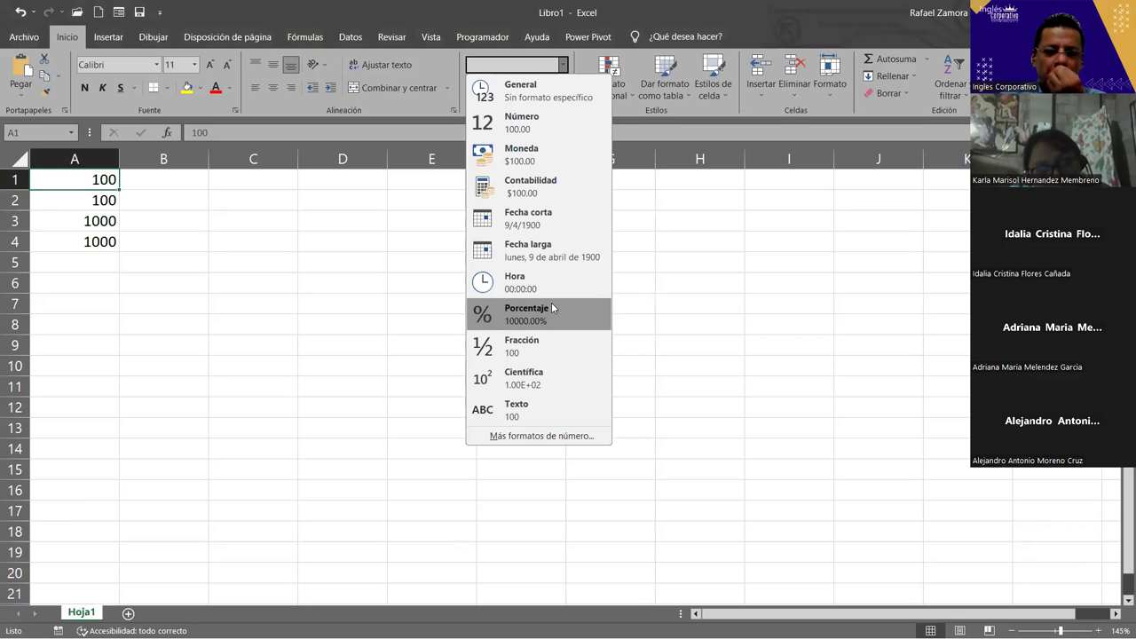
{"action": "left_click", "coordinate": [545, 438]}
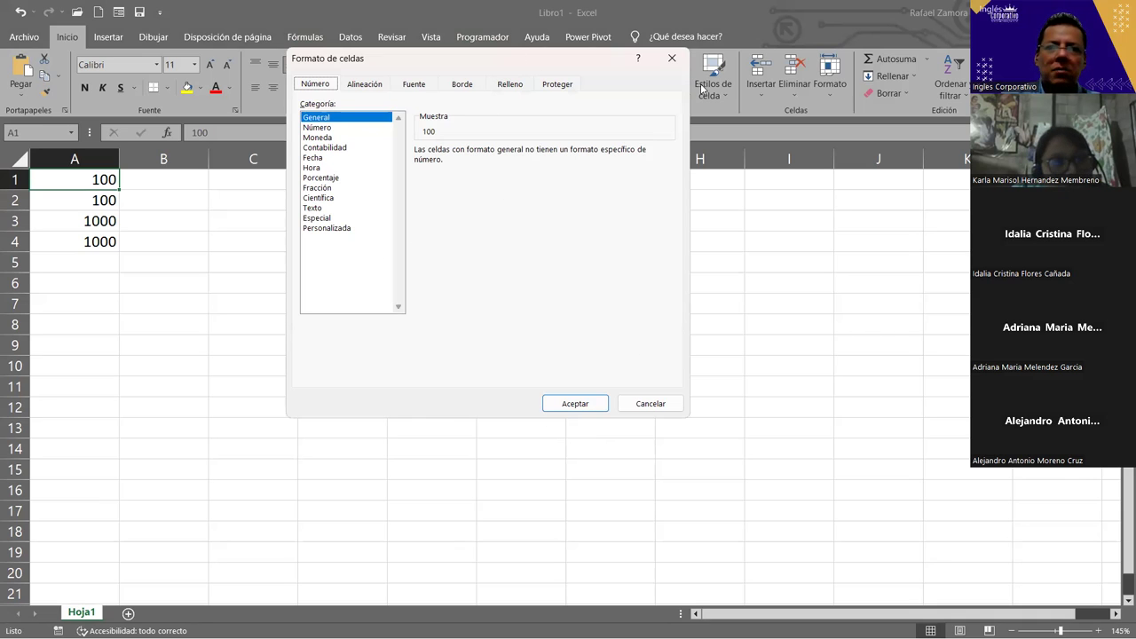
{"action": "left_click", "coordinate": [672, 60]}
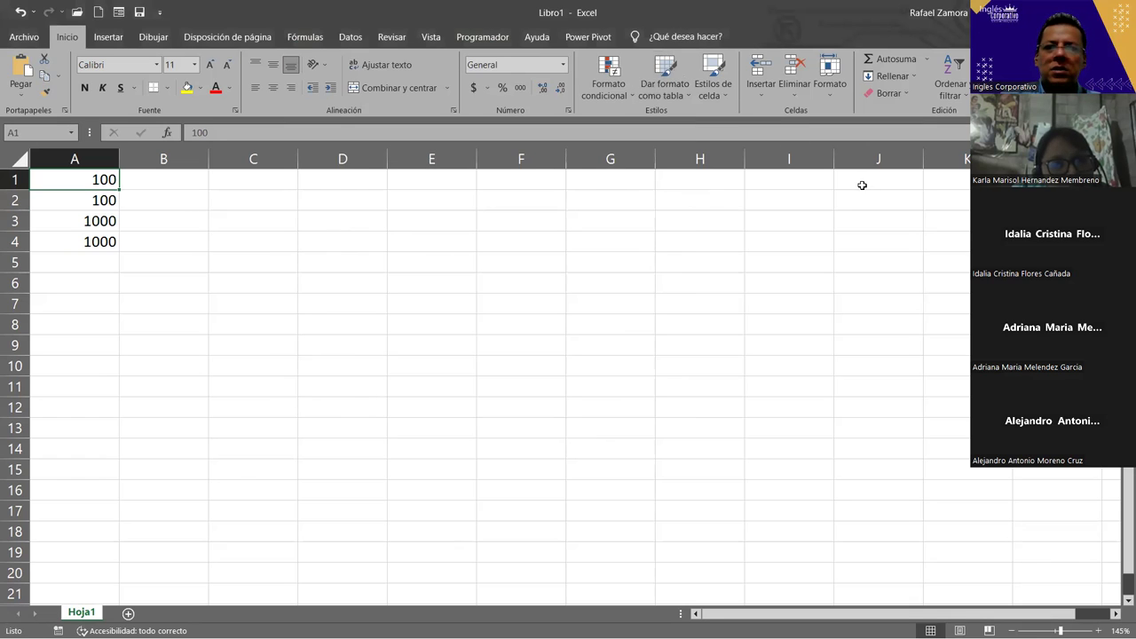
{"action": "left_click", "coordinate": [563, 65]}
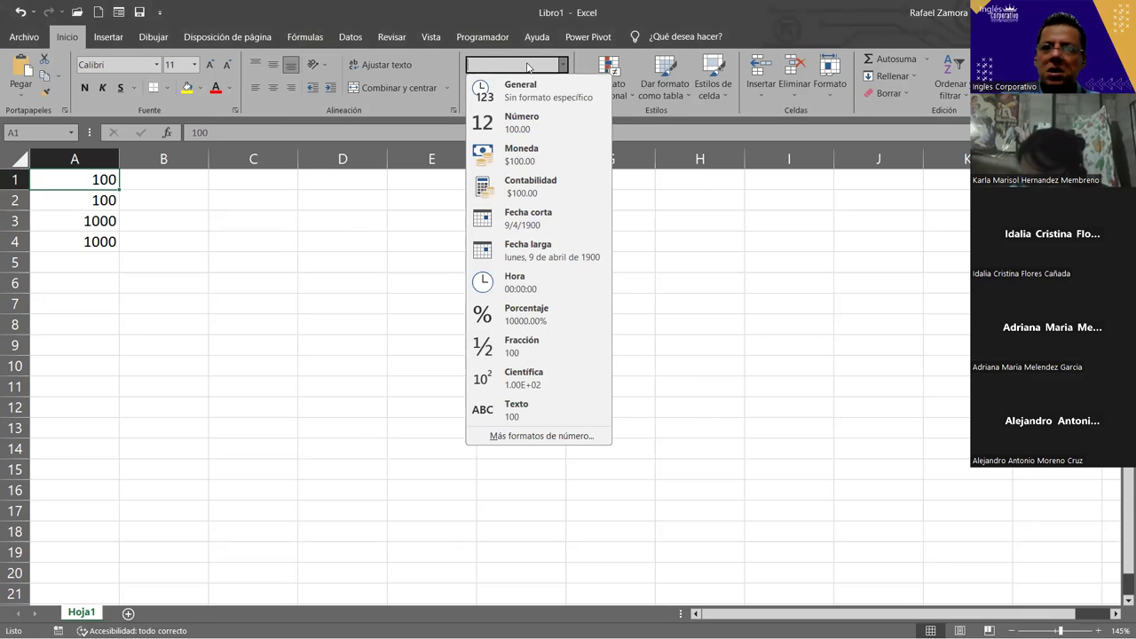
{"action": "left_click", "coordinate": [508, 14]}
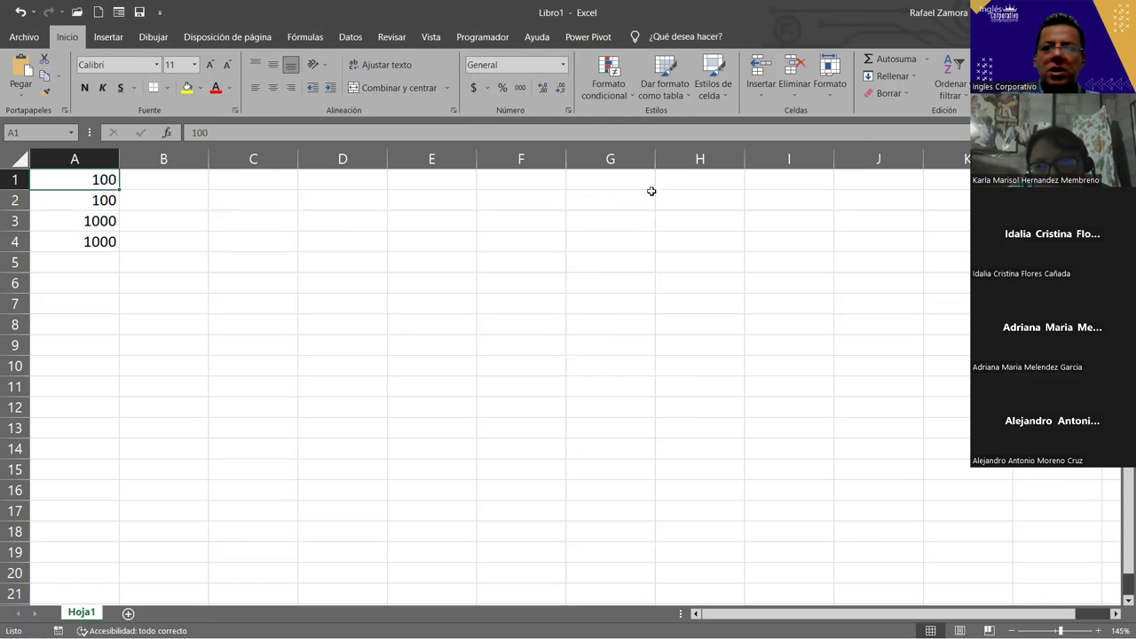
{"action": "left_click", "coordinate": [569, 110]}
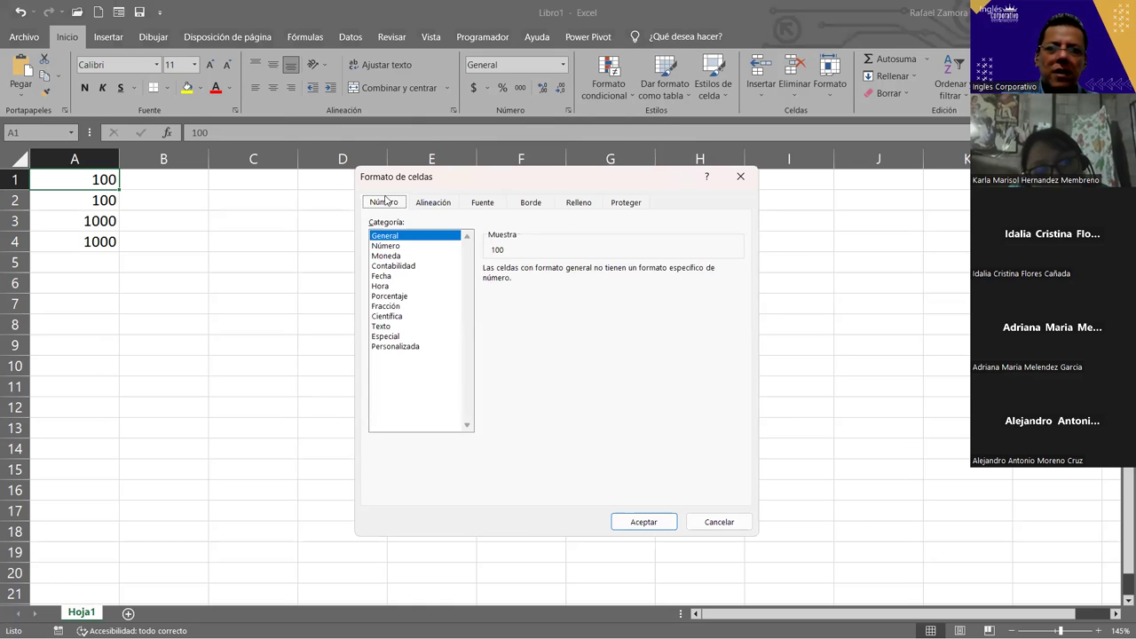
{"action": "left_click", "coordinate": [732, 180]}
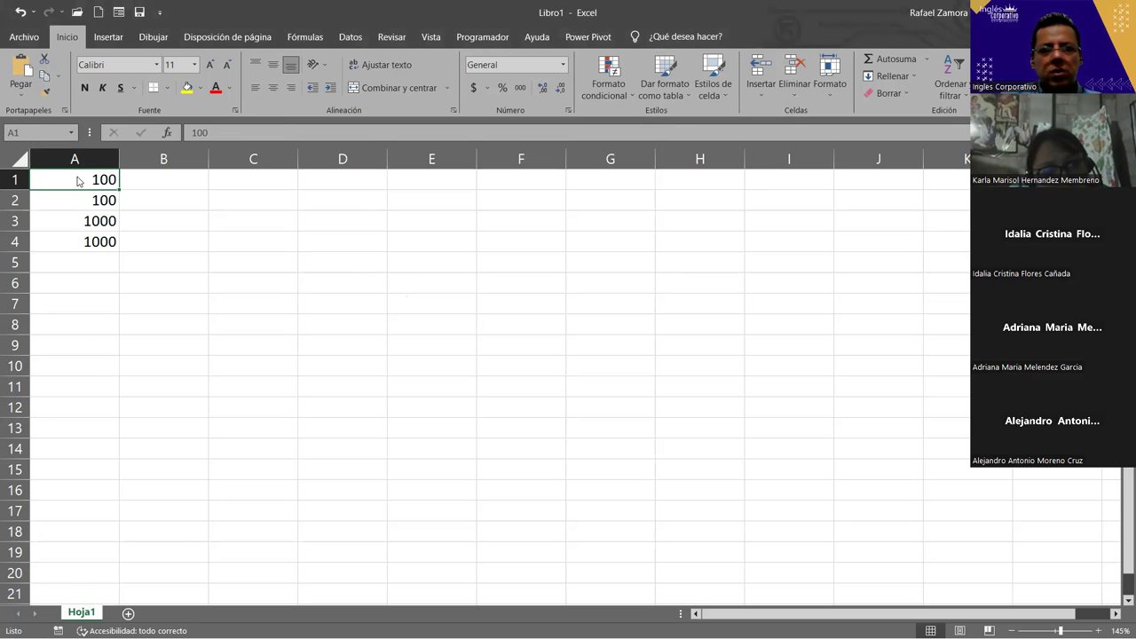
Step: Open Formato de celdas for A1 from the right-click menu and close it unchanged
{"action": "right_click", "coordinate": [79, 181]}
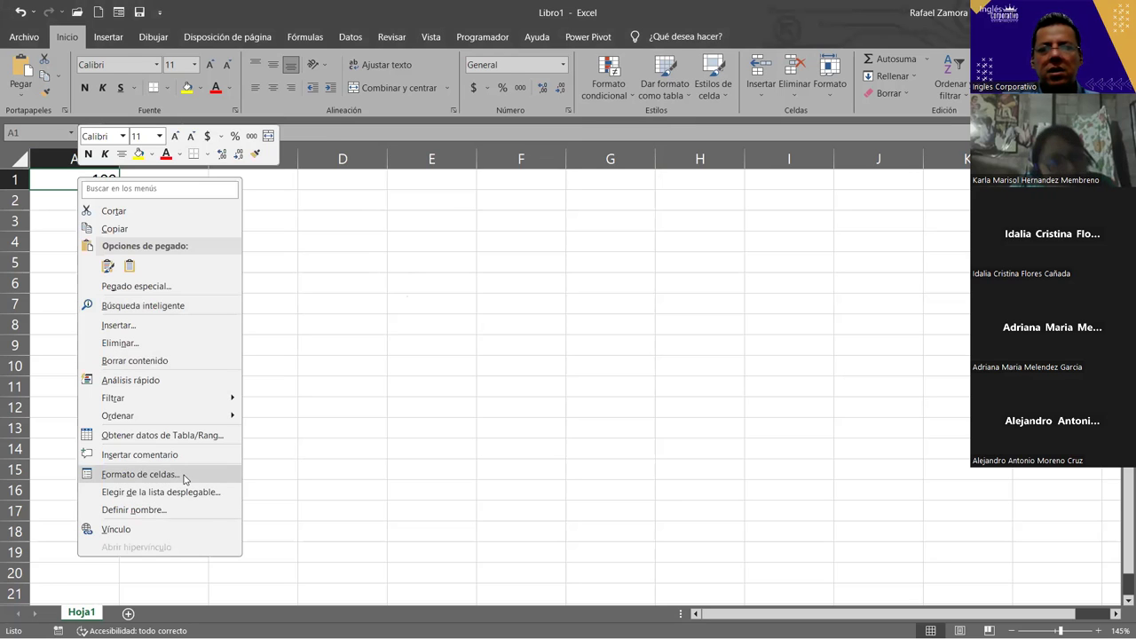
{"action": "left_click", "coordinate": [184, 479]}
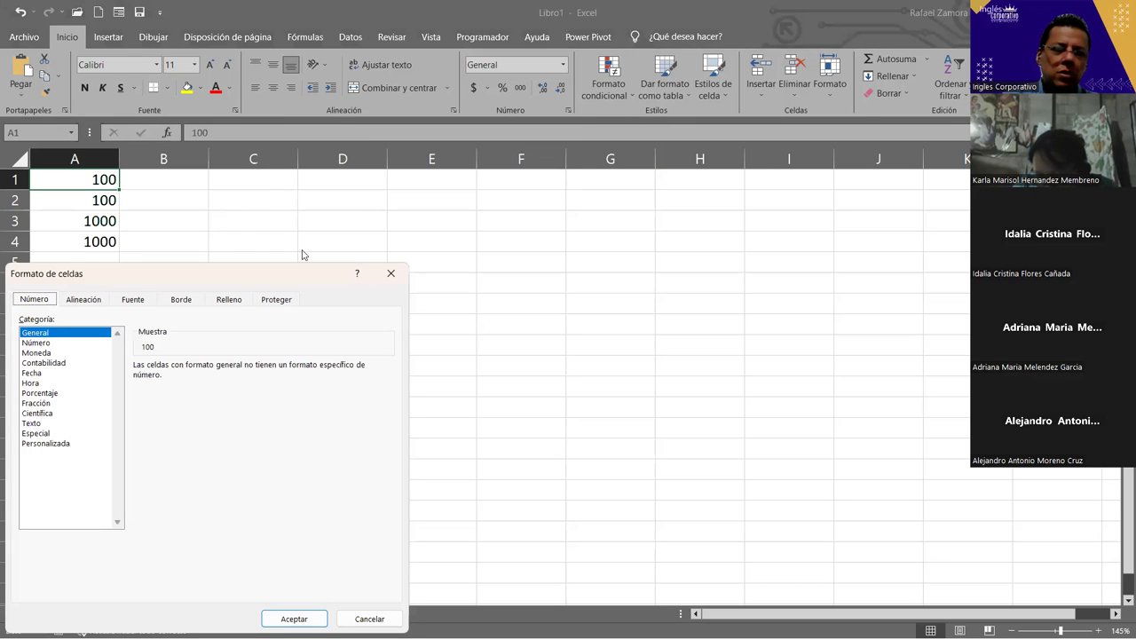
{"action": "left_click", "coordinate": [387, 279]}
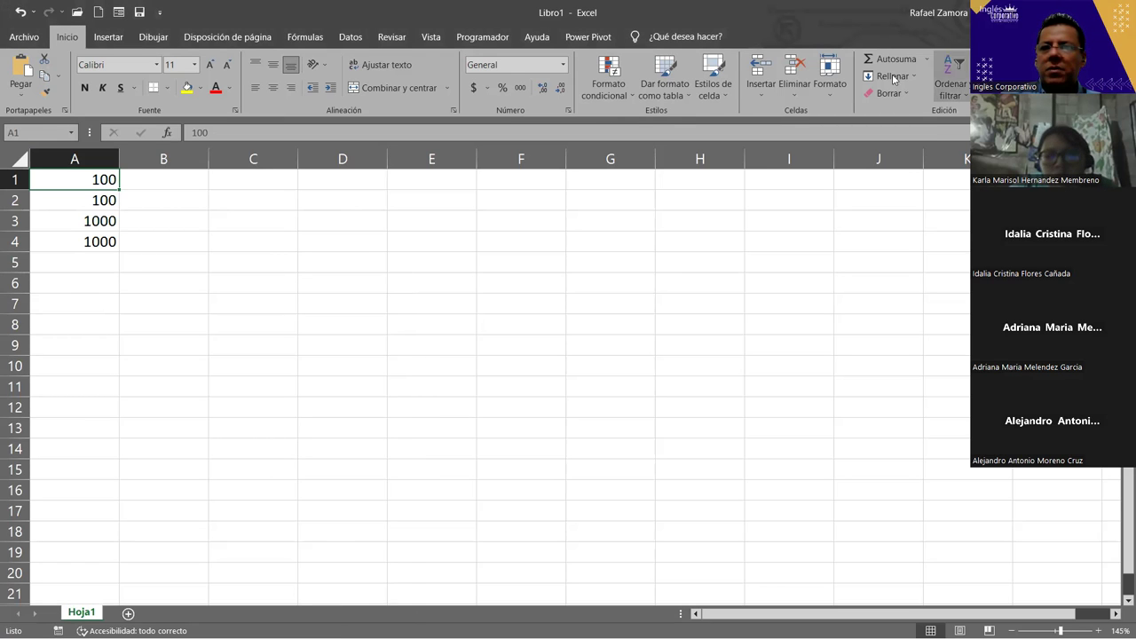
Step: Open Formato de celdas again from Inicio > Formato and close it
{"action": "left_click", "coordinate": [826, 94]}
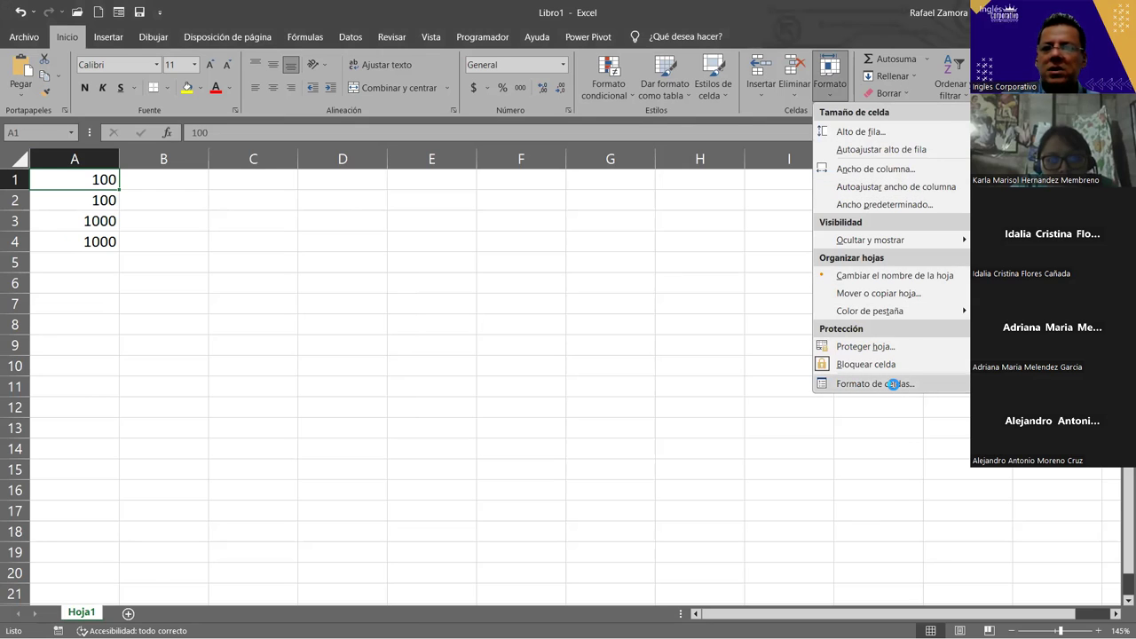
{"action": "left_click", "coordinate": [893, 384]}
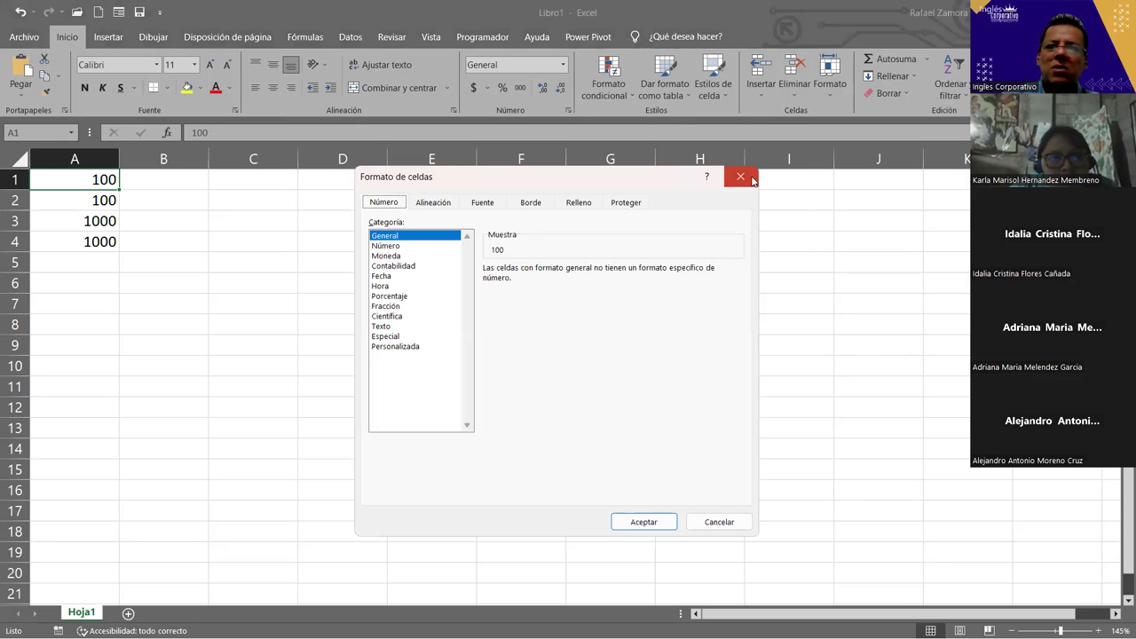
{"action": "left_click", "coordinate": [740, 176]}
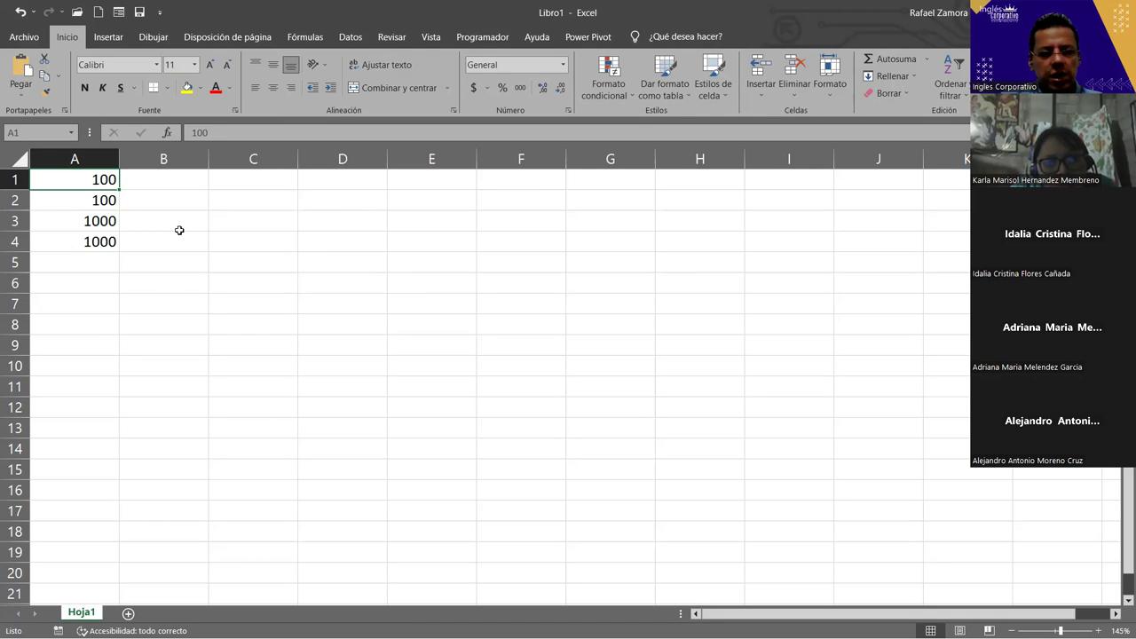
{"action": "key", "text": "ctrl+1"}
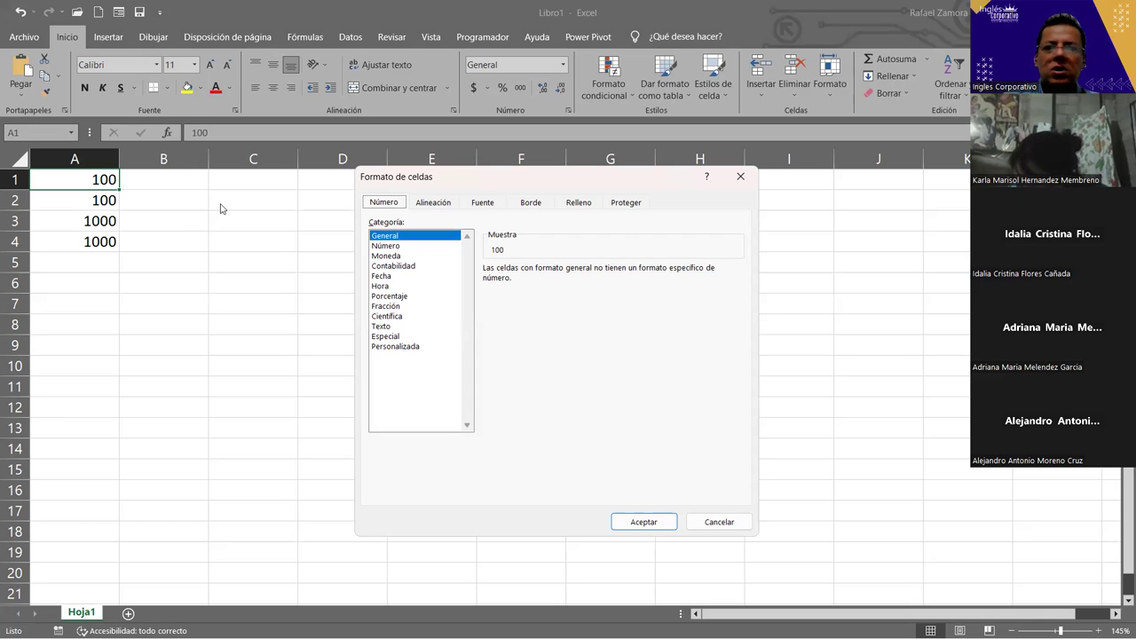
{"action": "key", "text": "Tab"}
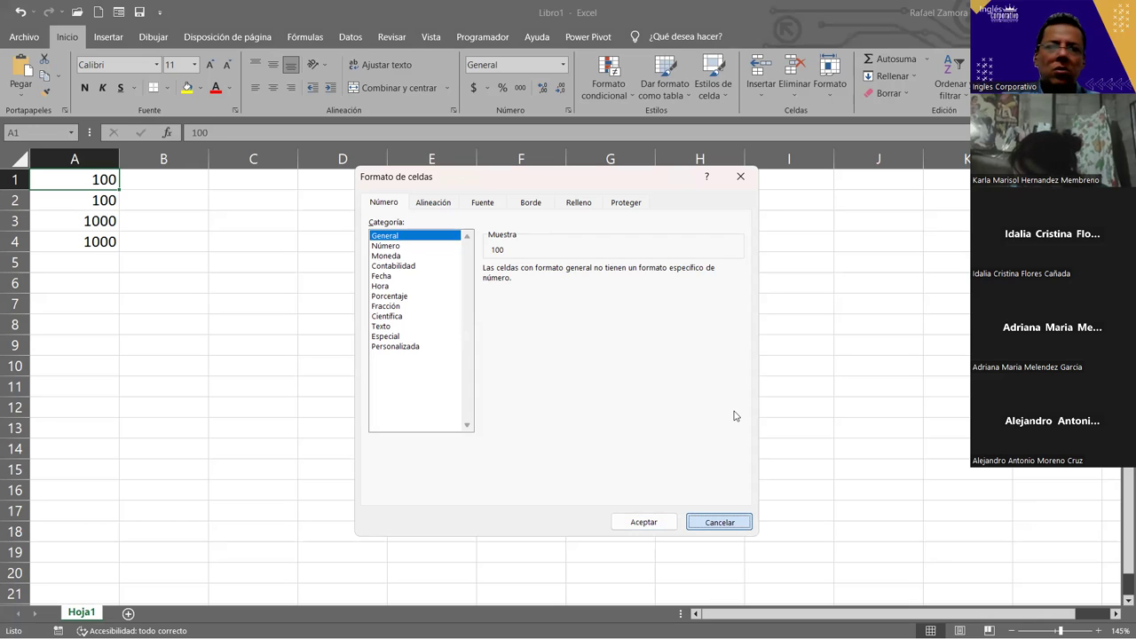
{"action": "key", "text": "Return"}
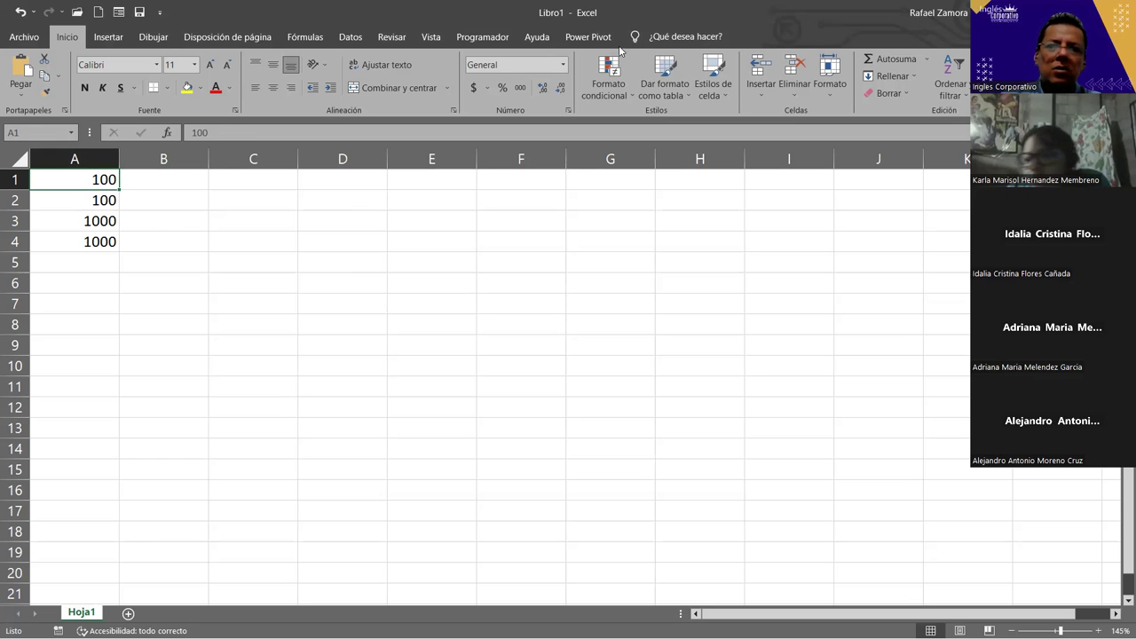
Step: Apply the Número format to A1 so it displays 100.00
{"action": "left_click", "coordinate": [564, 66]}
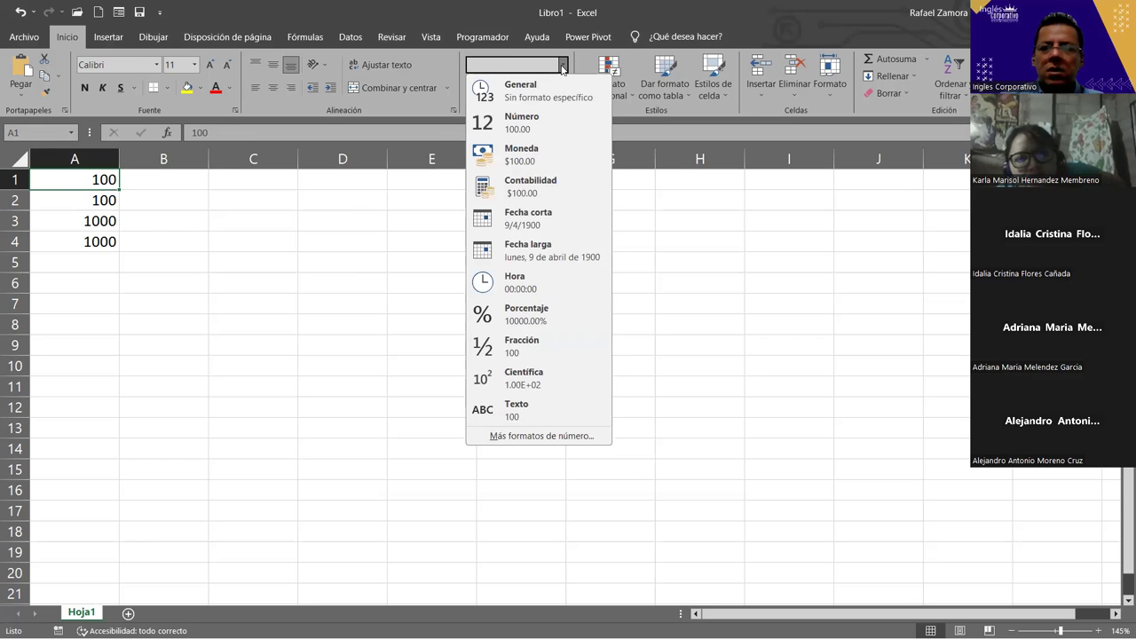
{"action": "left_click", "coordinate": [548, 124]}
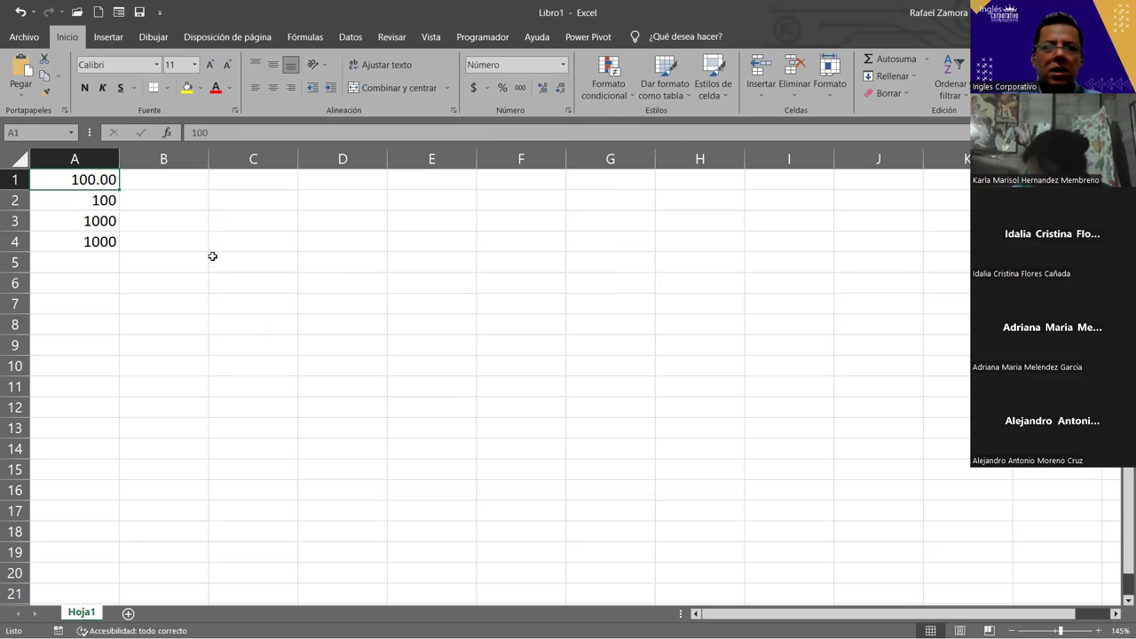
{"action": "left_click", "coordinate": [100, 200]}
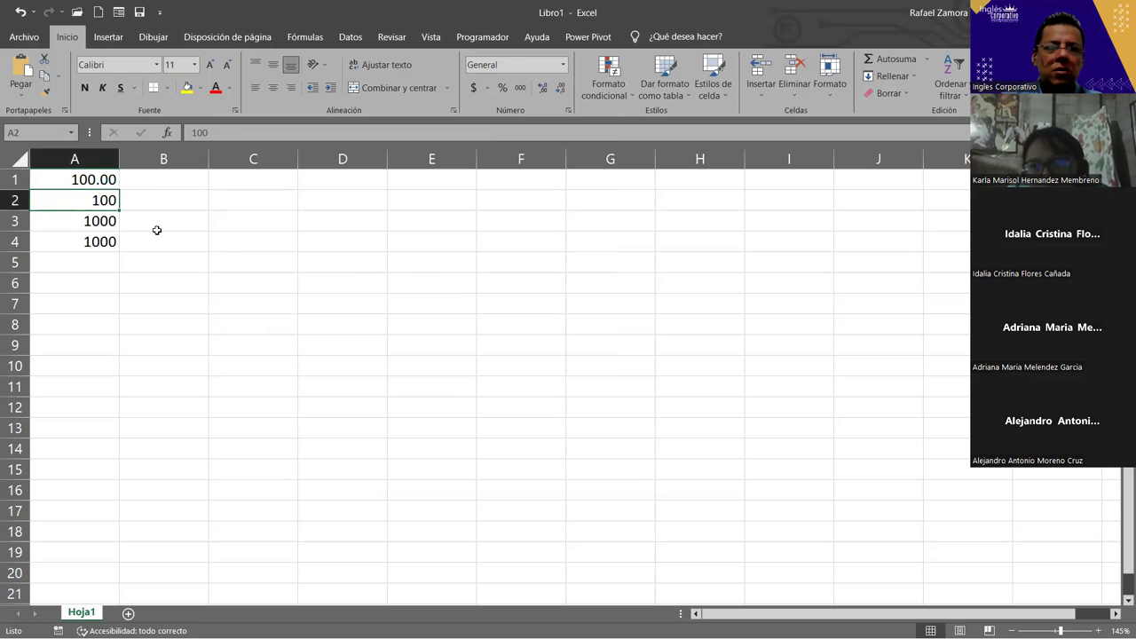
Step: Apply Moneda to A2 ($100.00) and Número to A3 (1000.00), then recheck A1
{"action": "left_click", "coordinate": [564, 67]}
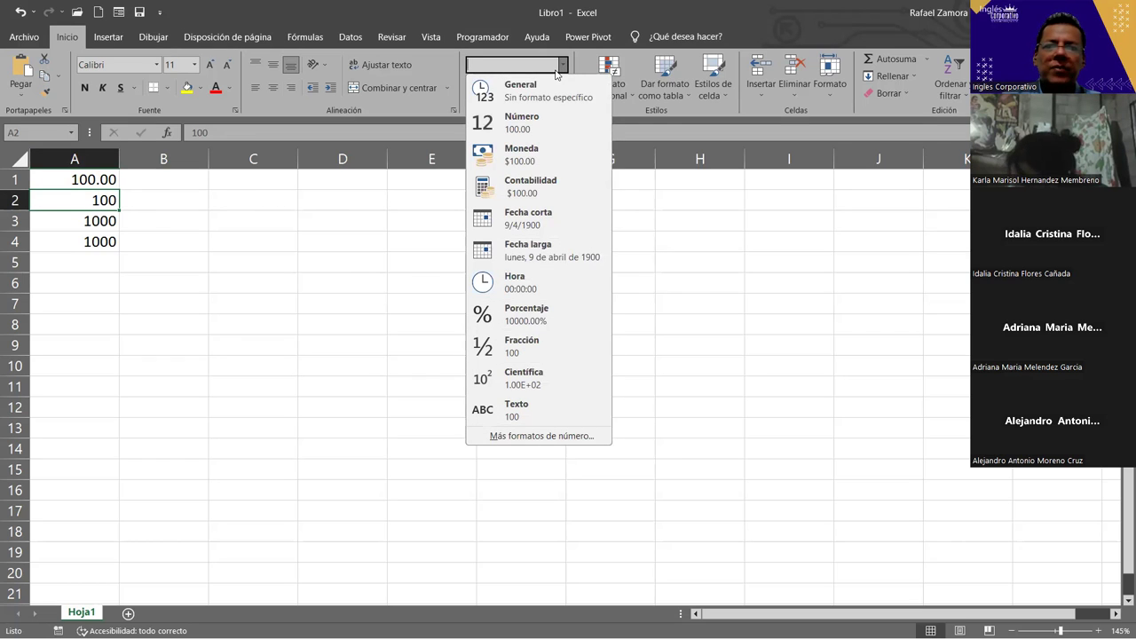
{"action": "left_click", "coordinate": [554, 149]}
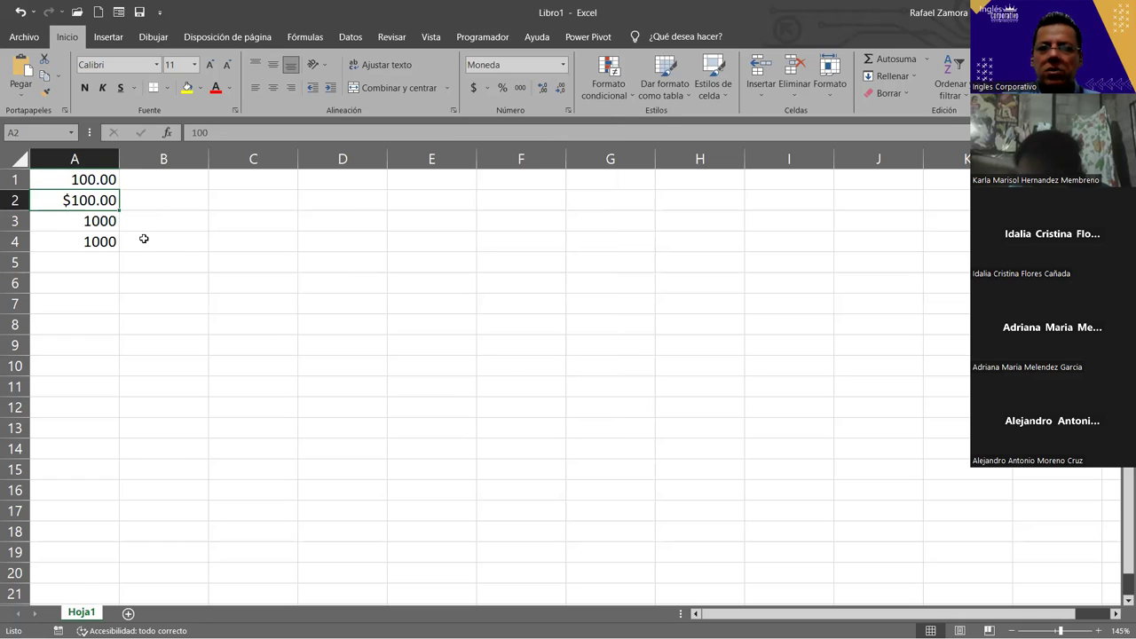
{"action": "left_click", "coordinate": [92, 218]}
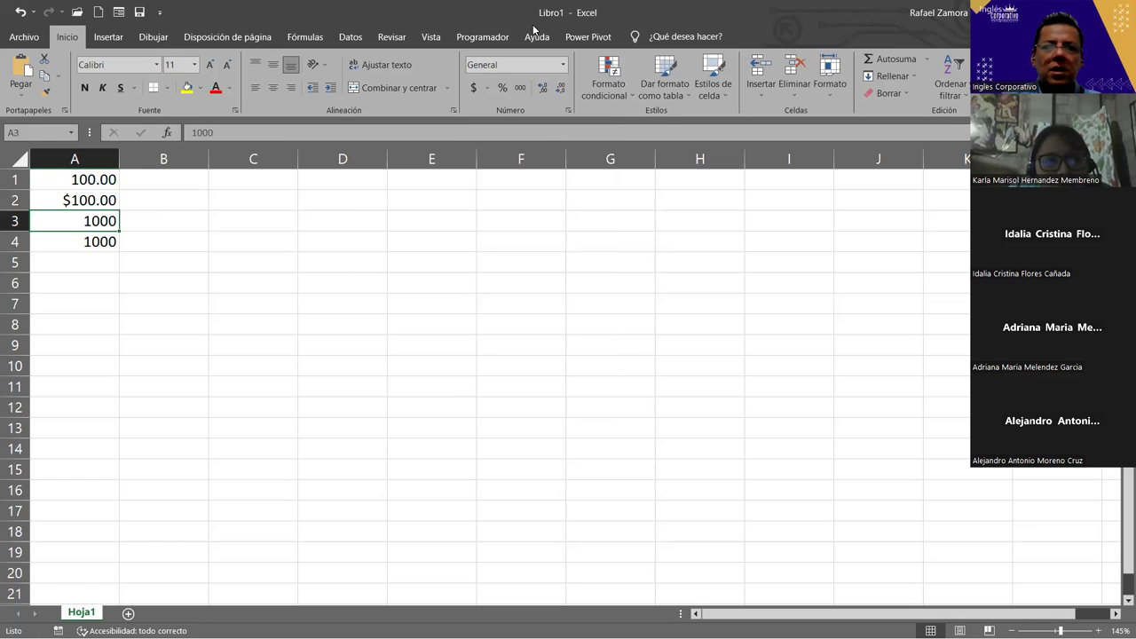
{"action": "left_click", "coordinate": [564, 66]}
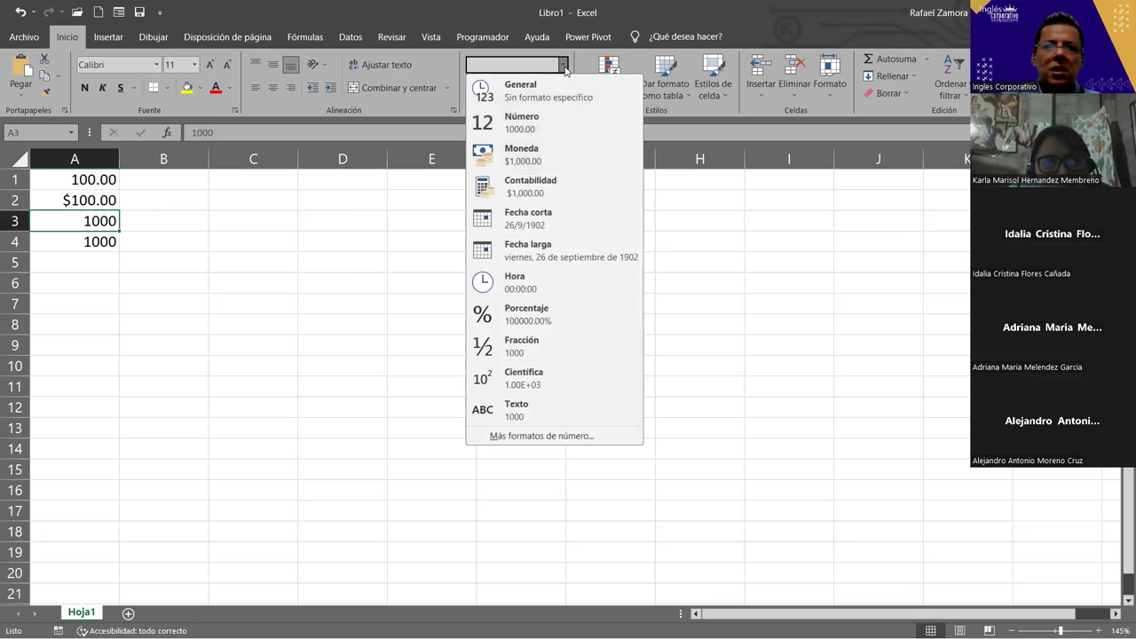
{"action": "left_click", "coordinate": [552, 120]}
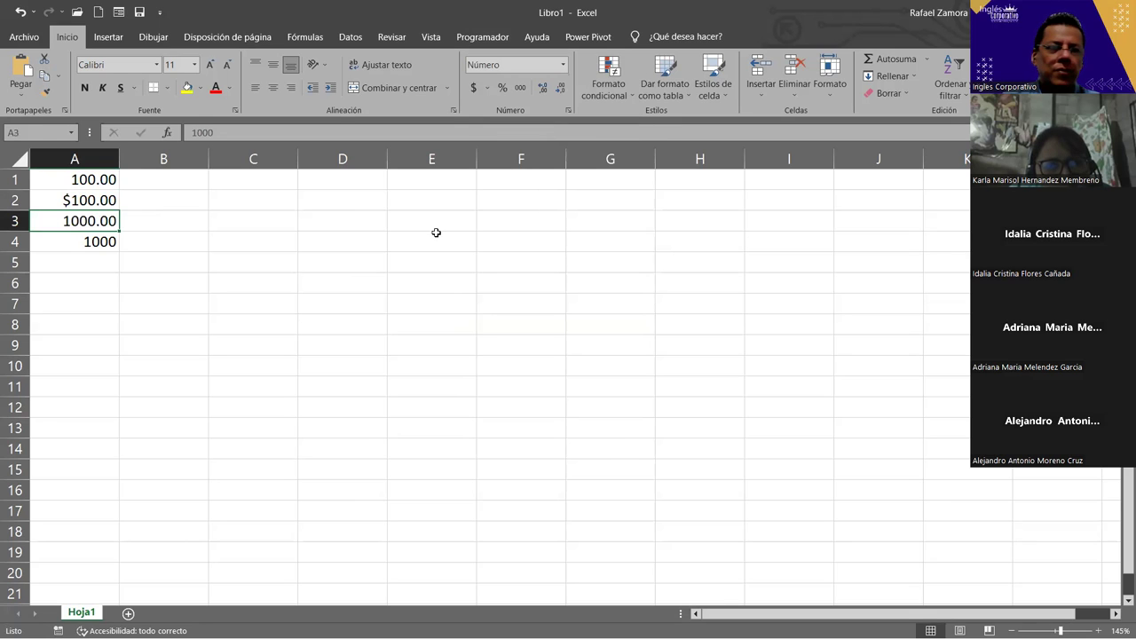
{"action": "left_click", "coordinate": [99, 180]}
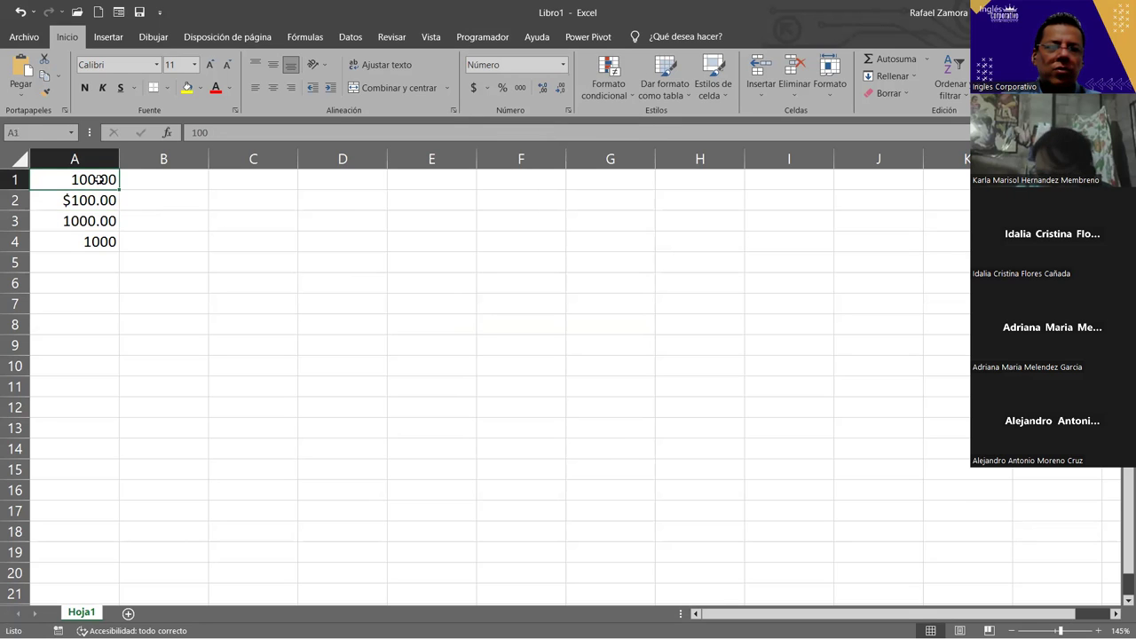
{"action": "left_click", "coordinate": [99, 219]}
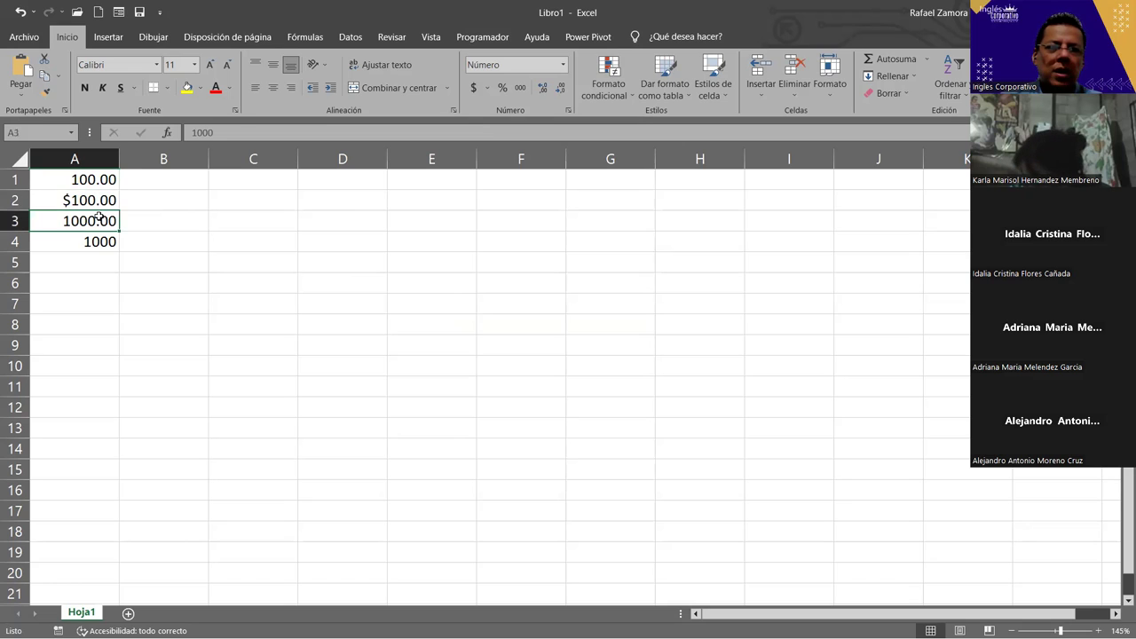
{"action": "left_click", "coordinate": [97, 200]}
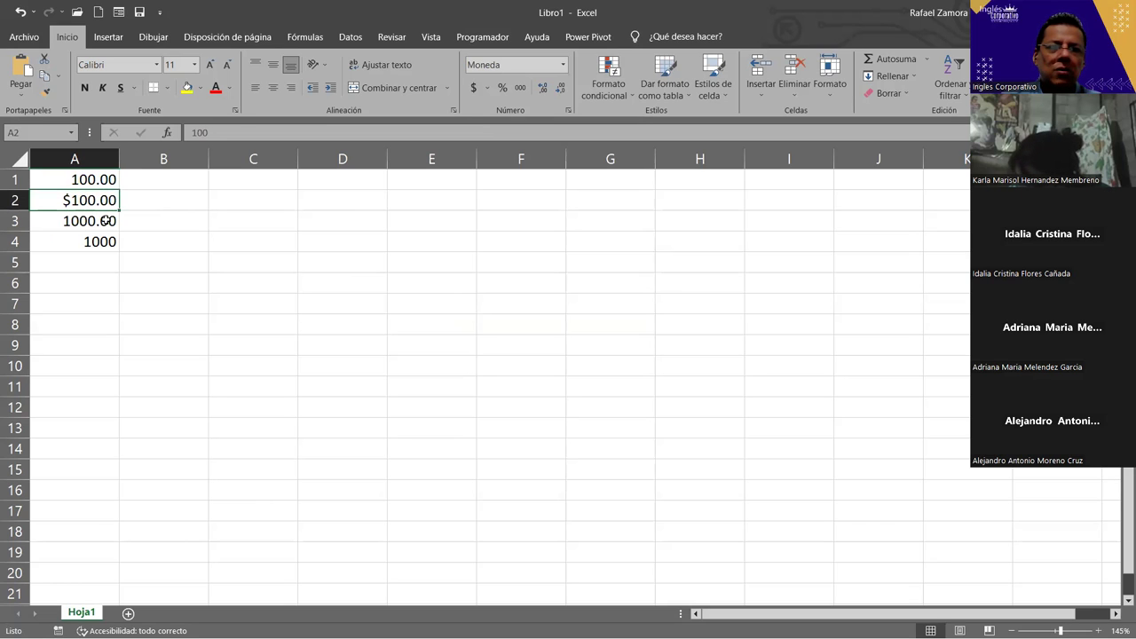
{"action": "left_click", "coordinate": [107, 220]}
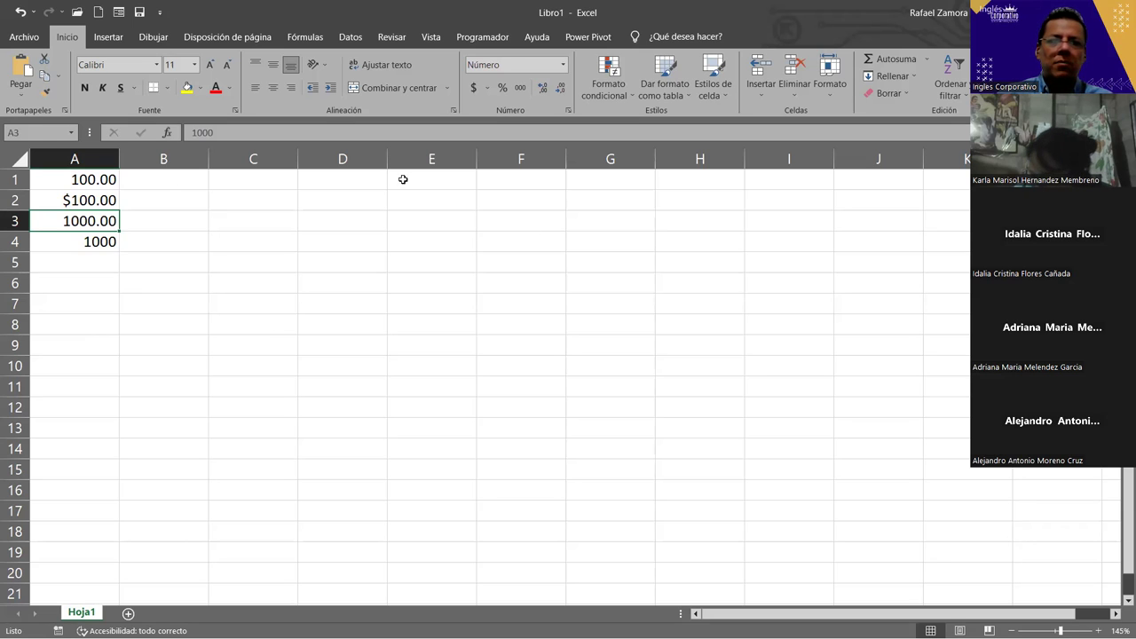
{"action": "left_click", "coordinate": [534, 224]}
Step: Start typing 2,500.00 and then $2,00.00 in F1, discarding both entries
{"action": "left_click", "coordinate": [535, 181]}
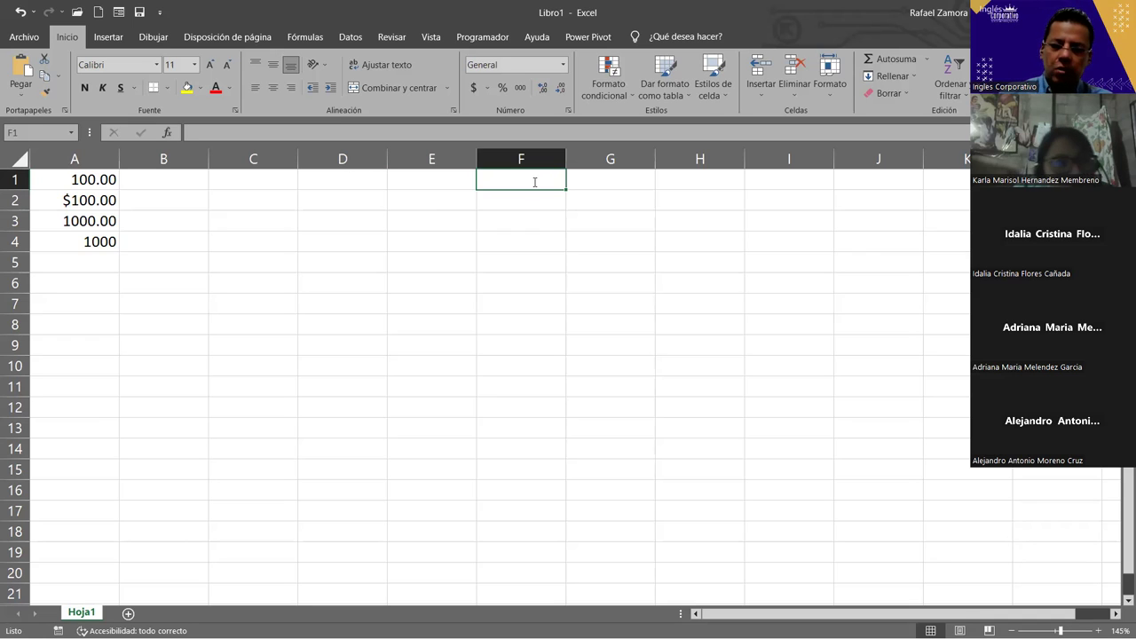
{"action": "type", "text": "2,500.00"}
{"action": "key", "text": "Escape"}
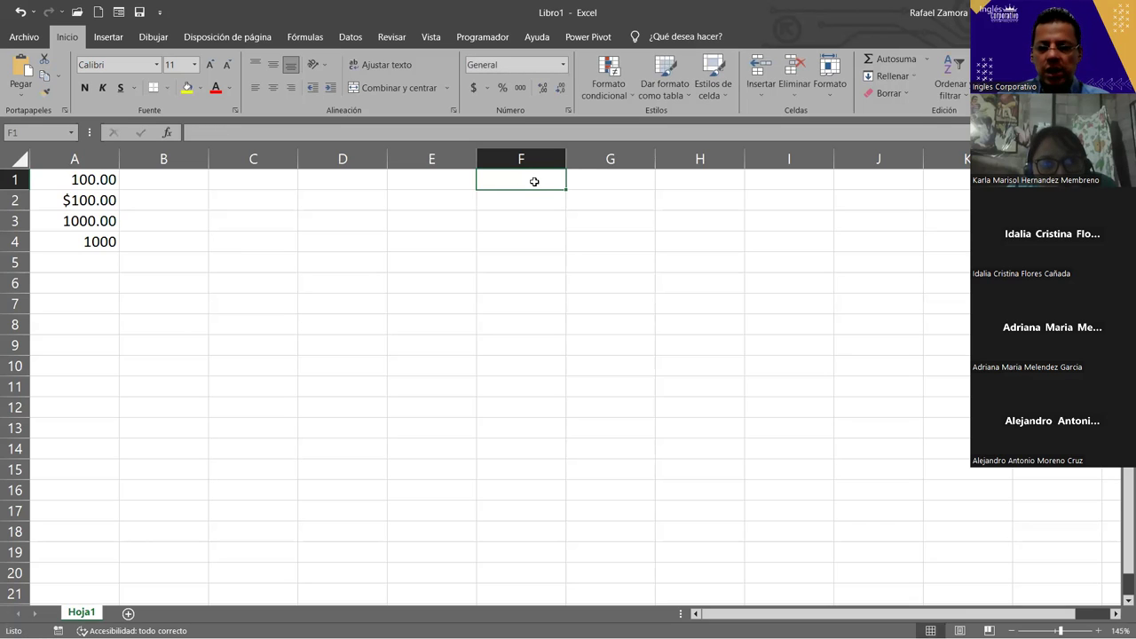
{"action": "type", "text": "$"}
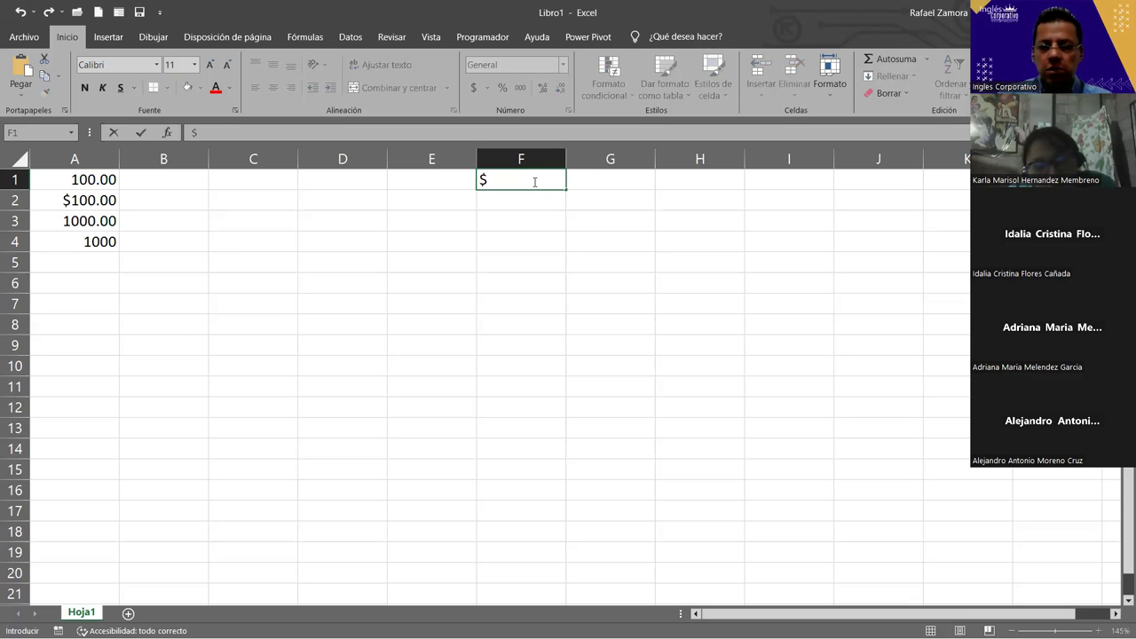
{"action": "type", "text": "2,00.00"}
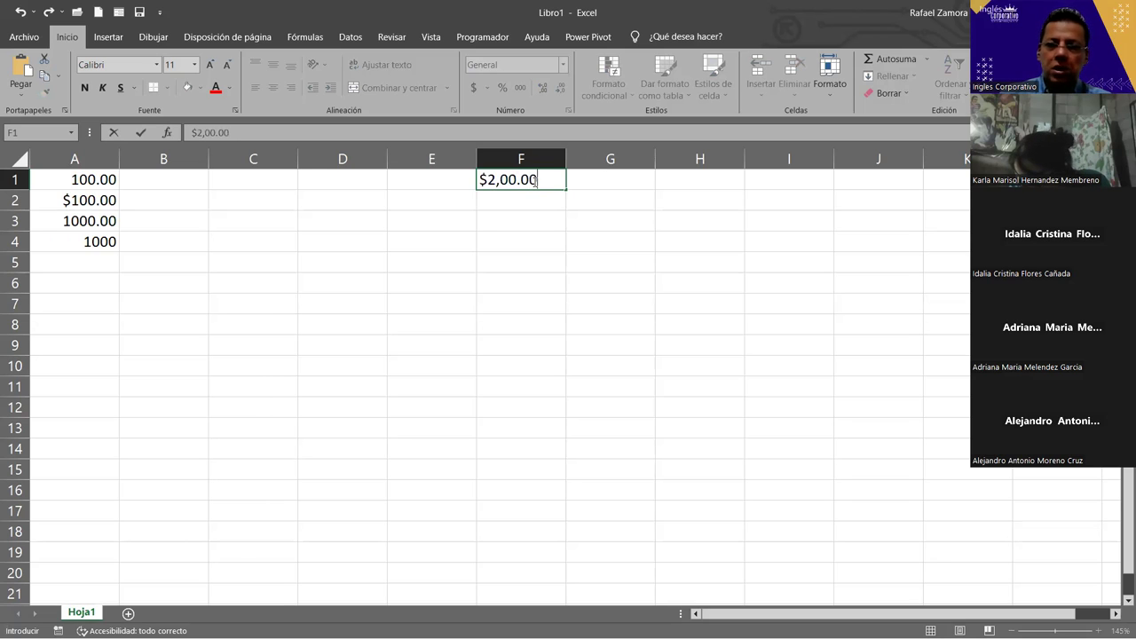
{"action": "key", "text": "Escape"}
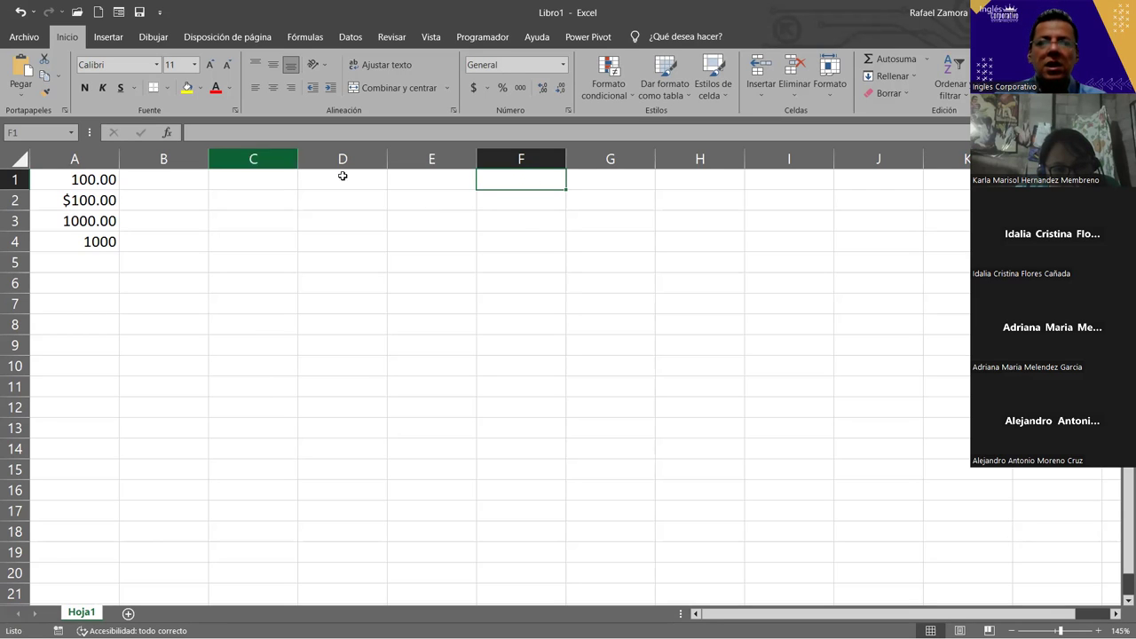
Step: Type 12.25 into cell D1 of Hoja1
{"action": "left_click", "coordinate": [383, 185]}
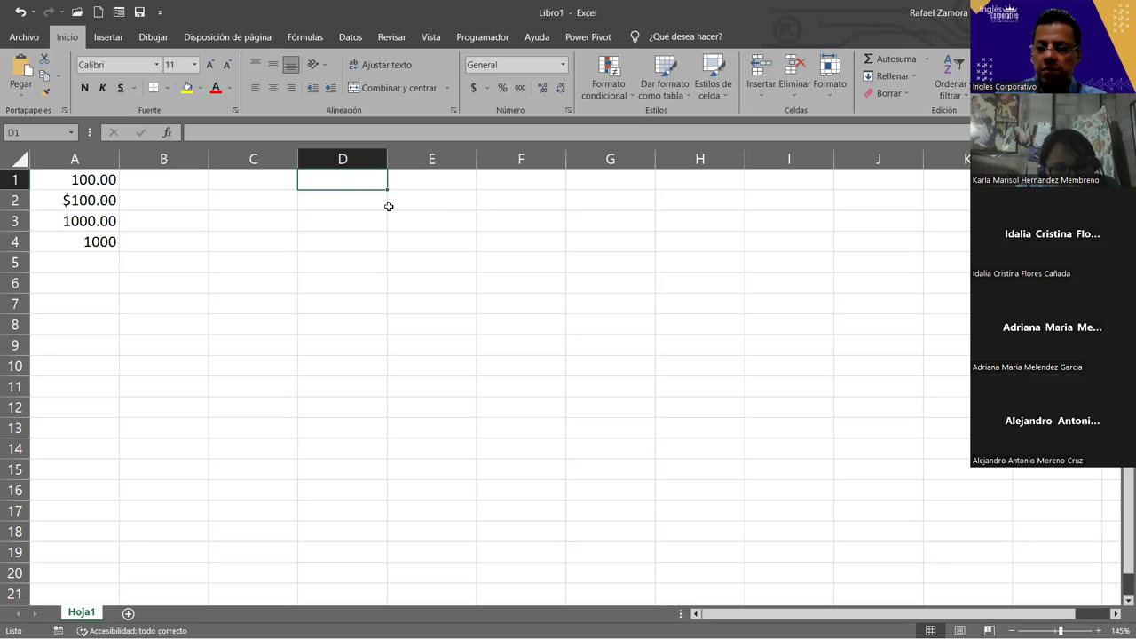
{"action": "type", "text": "12.25"}
{"action": "key", "text": "Return"}
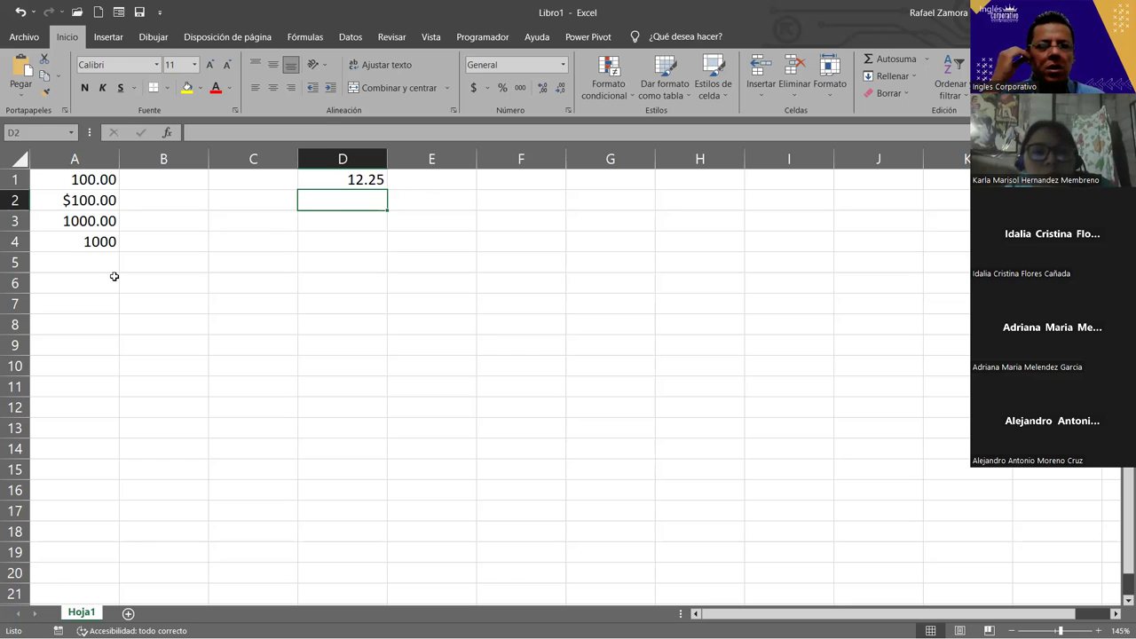
Step: Turn on Use 1000 Separator for A3 in More Number Formats so it shows 1,000.00
{"action": "left_click", "coordinate": [87, 222]}
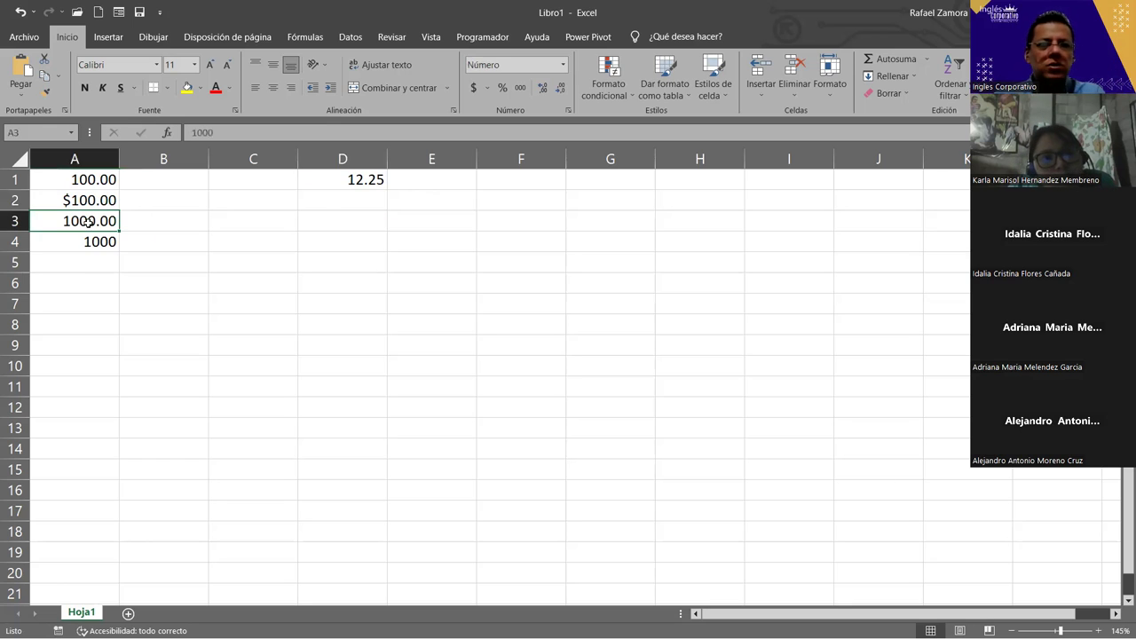
{"action": "left_click", "coordinate": [563, 68]}
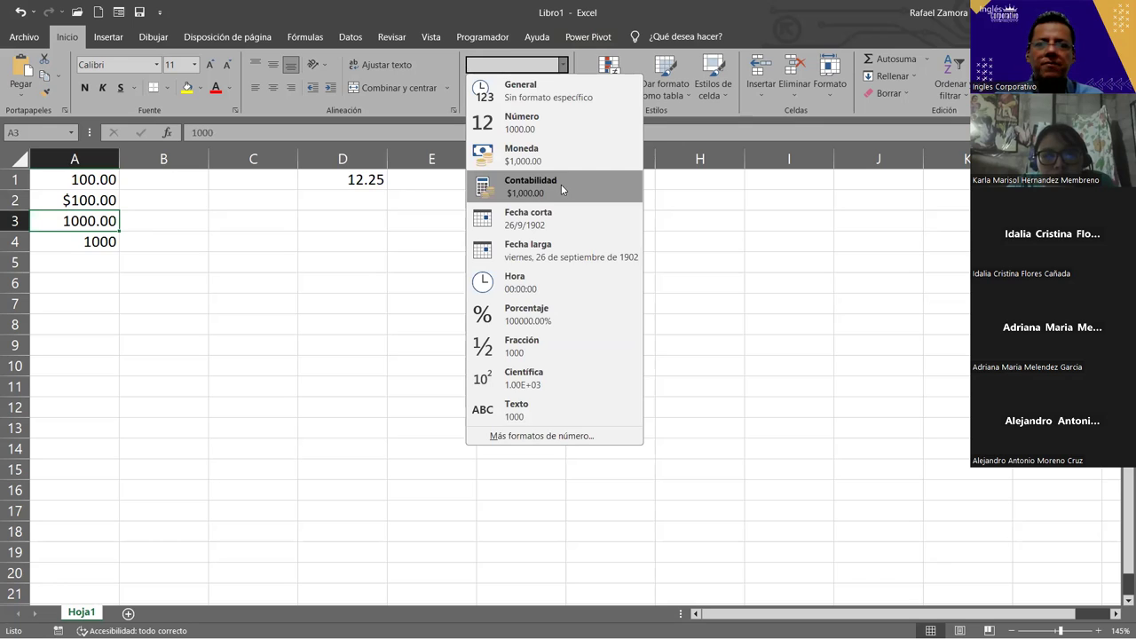
{"action": "left_click", "coordinate": [542, 436]}
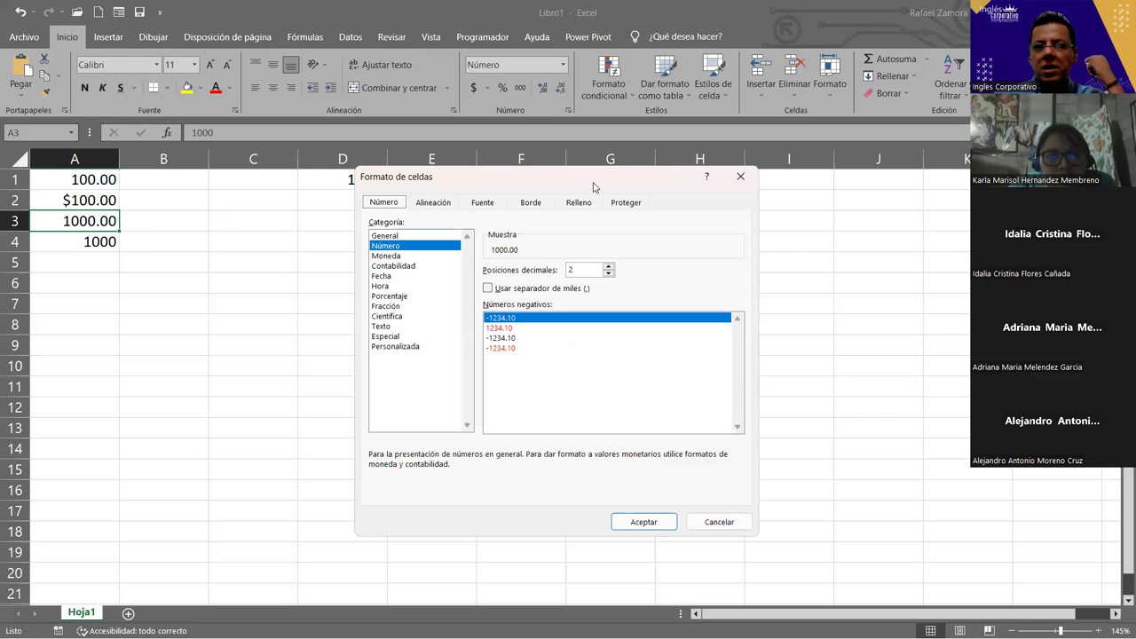
{"action": "left_click_drag", "start_coordinate": [593, 186], "coordinate": [699, 192]}
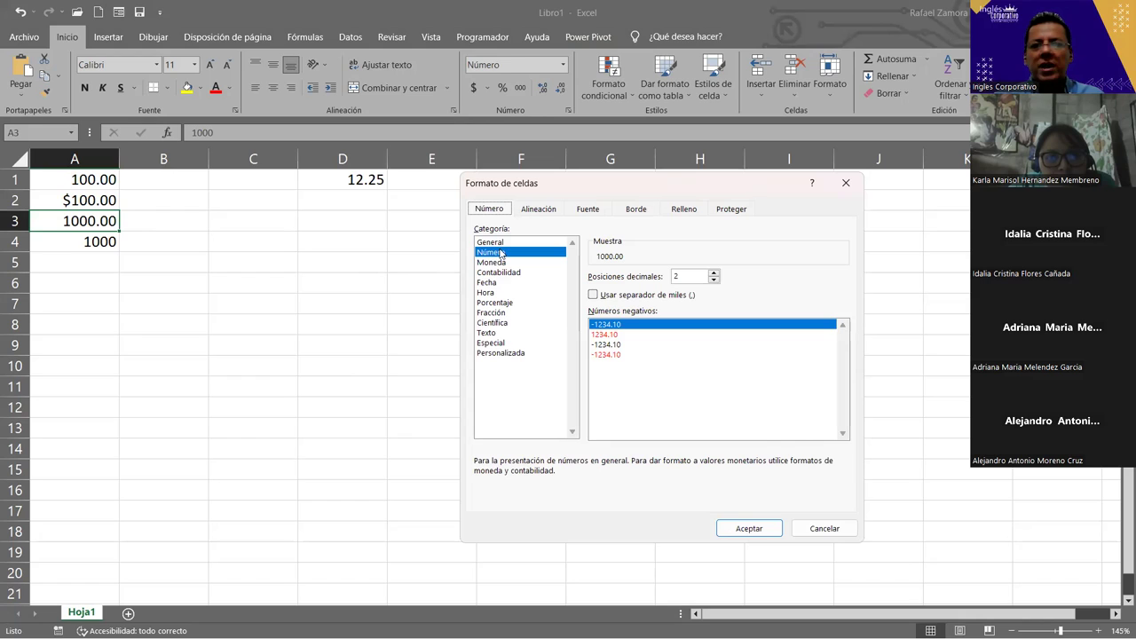
{"action": "left_click", "coordinate": [594, 296]}
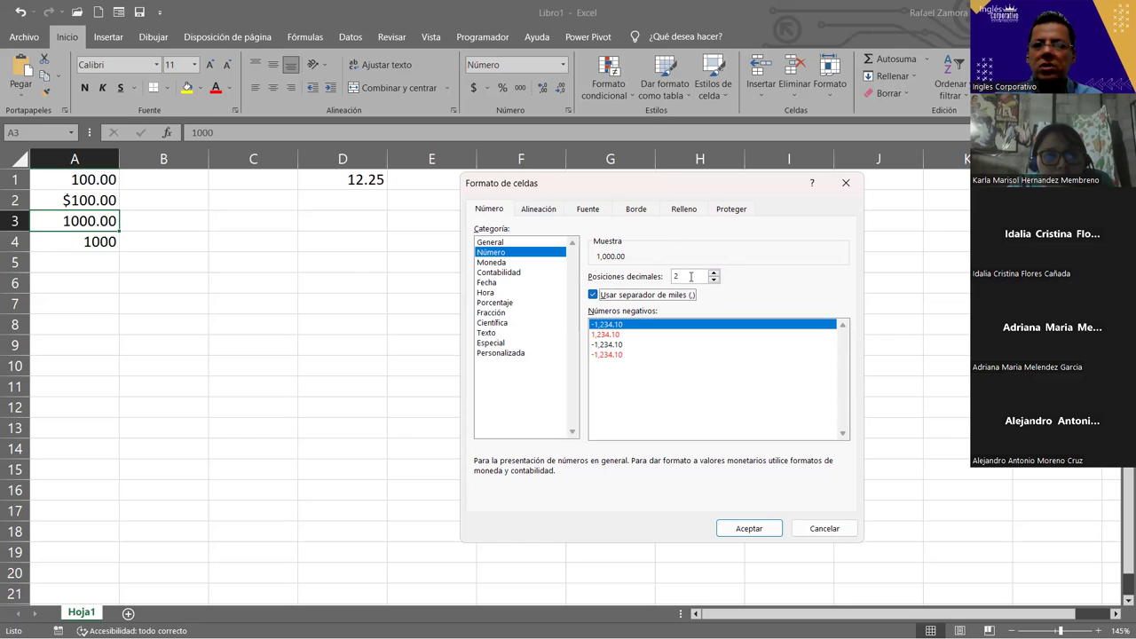
{"action": "left_click", "coordinate": [749, 528]}
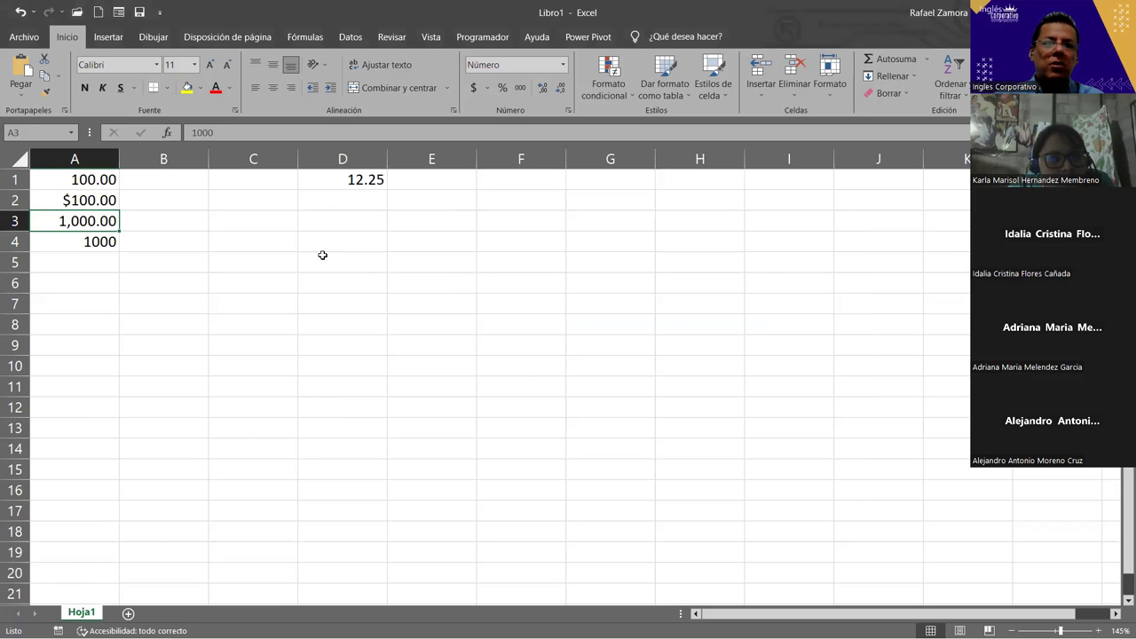
{"action": "left_click", "coordinate": [87, 242]}
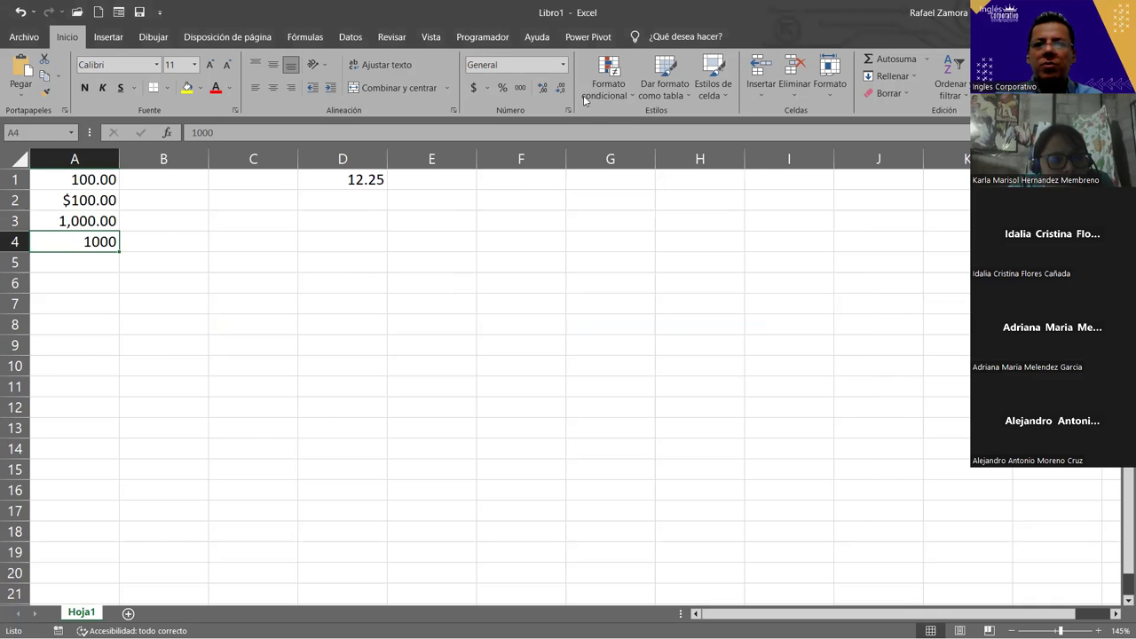
Step: Apply Comma Style to A4 so it also reads 1,000.00
{"action": "left_click", "coordinate": [520, 88]}
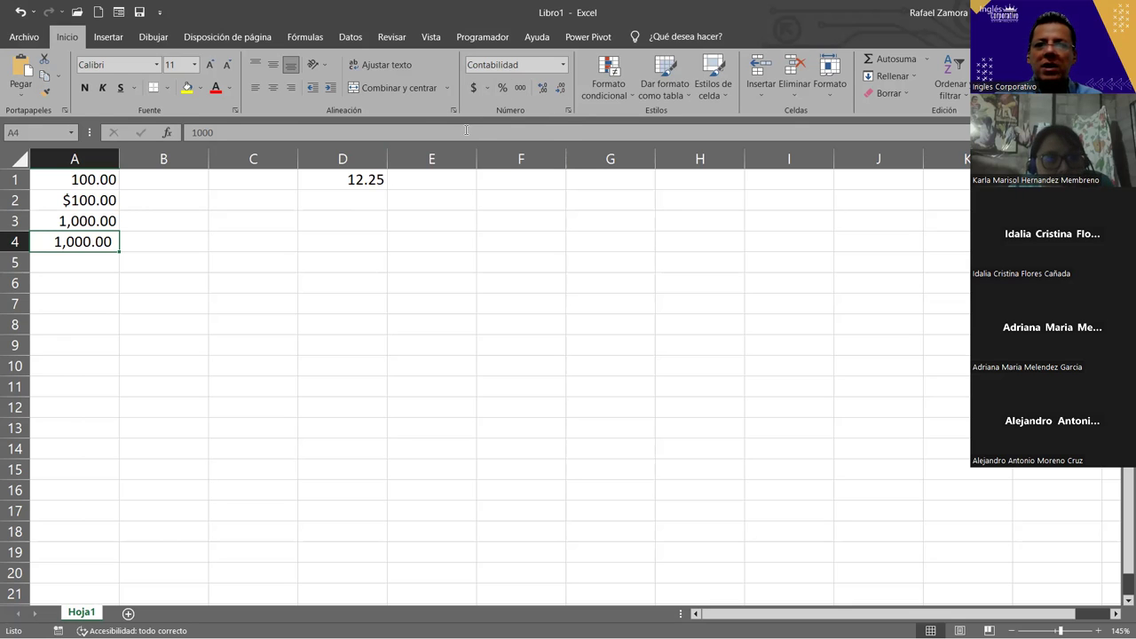
{"action": "left_click", "coordinate": [366, 179]}
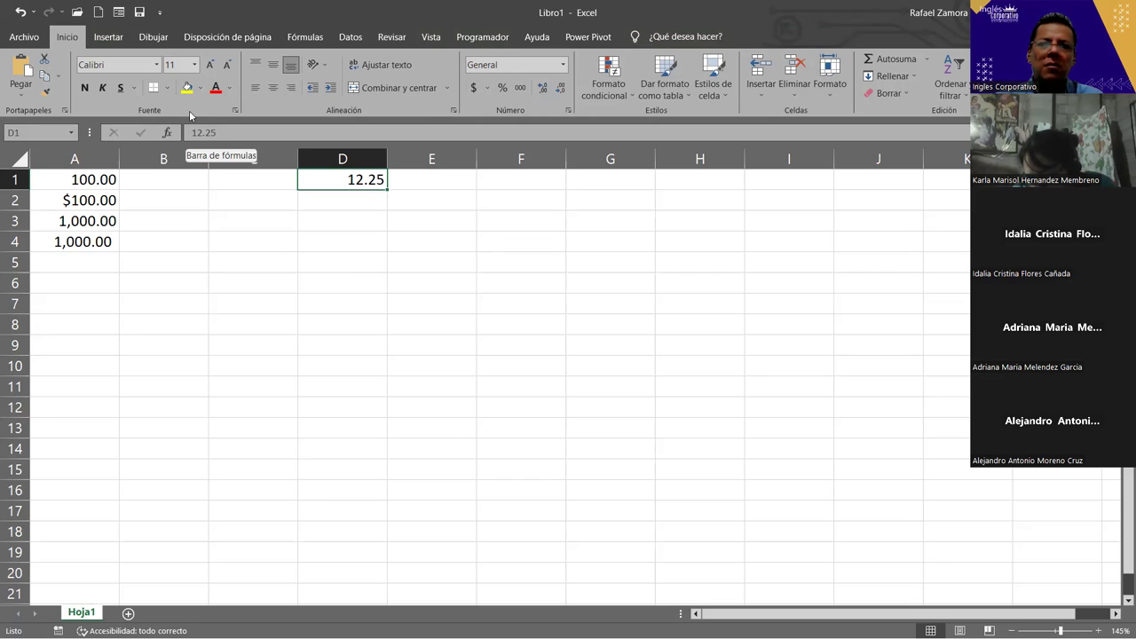
Step: Apply the Accounting format to D1 so 12.25 shows as $ 12.25
{"action": "left_click", "coordinate": [473, 89]}
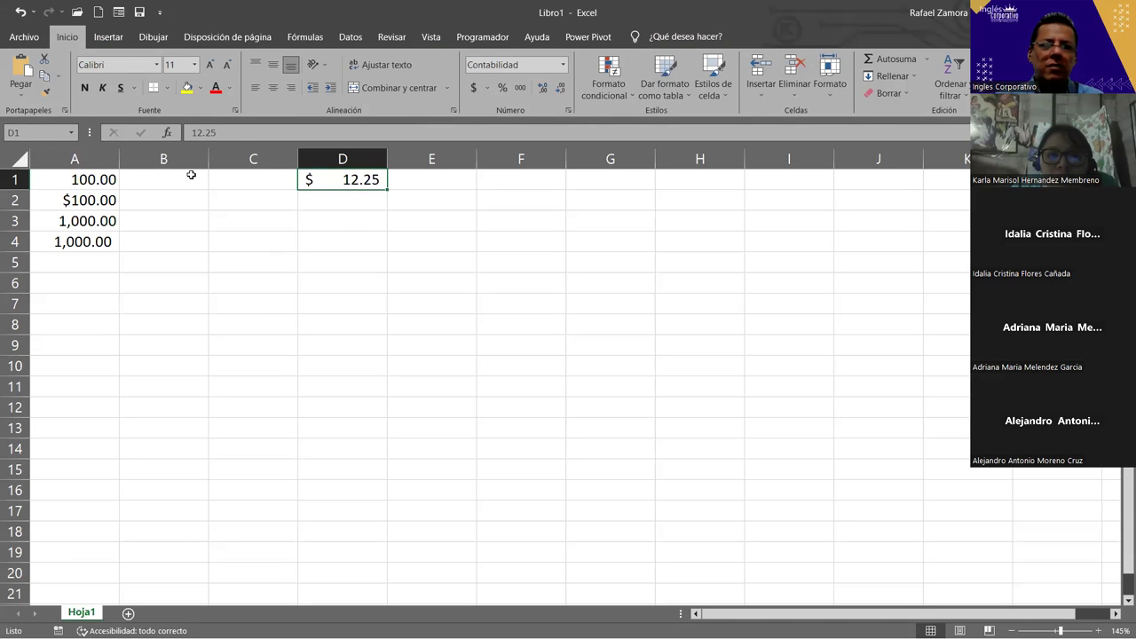
{"action": "left_click", "coordinate": [78, 263]}
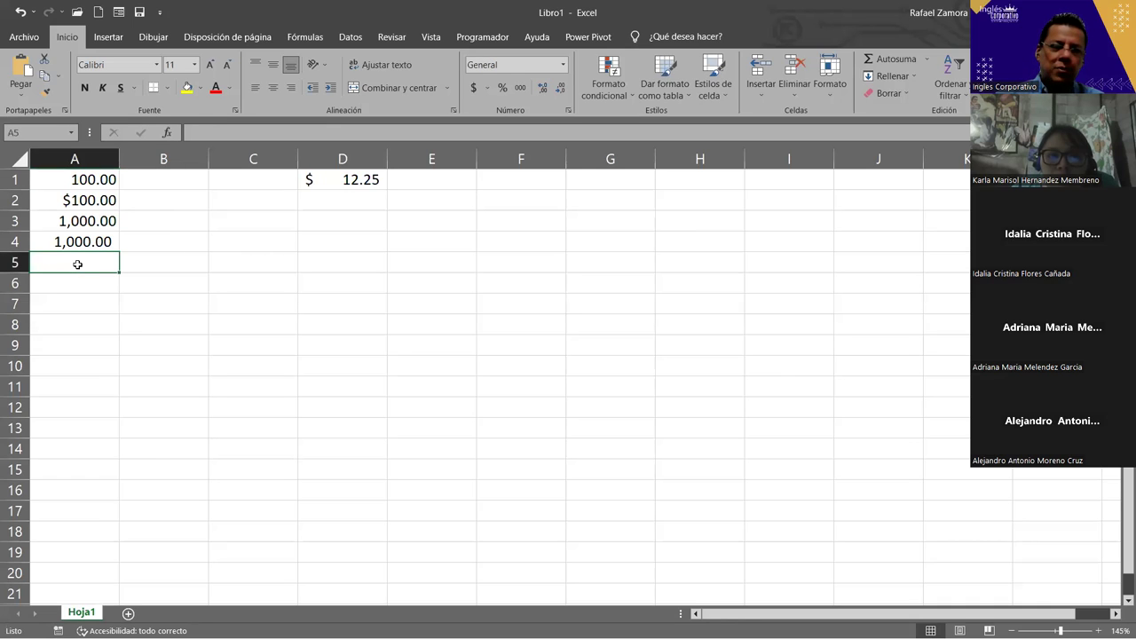
Step: Enter 150 in both A5 and A6
{"action": "type", "text": "150"}
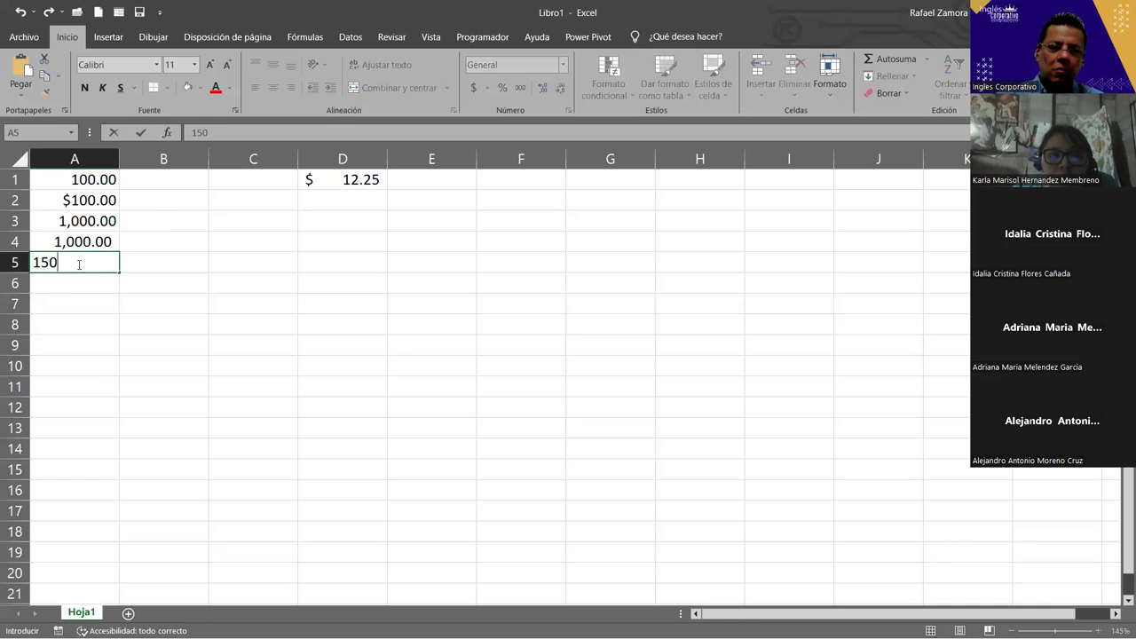
{"action": "key", "text": "Return"}
{"action": "type", "text": "150"}
{"action": "key", "text": "Return"}
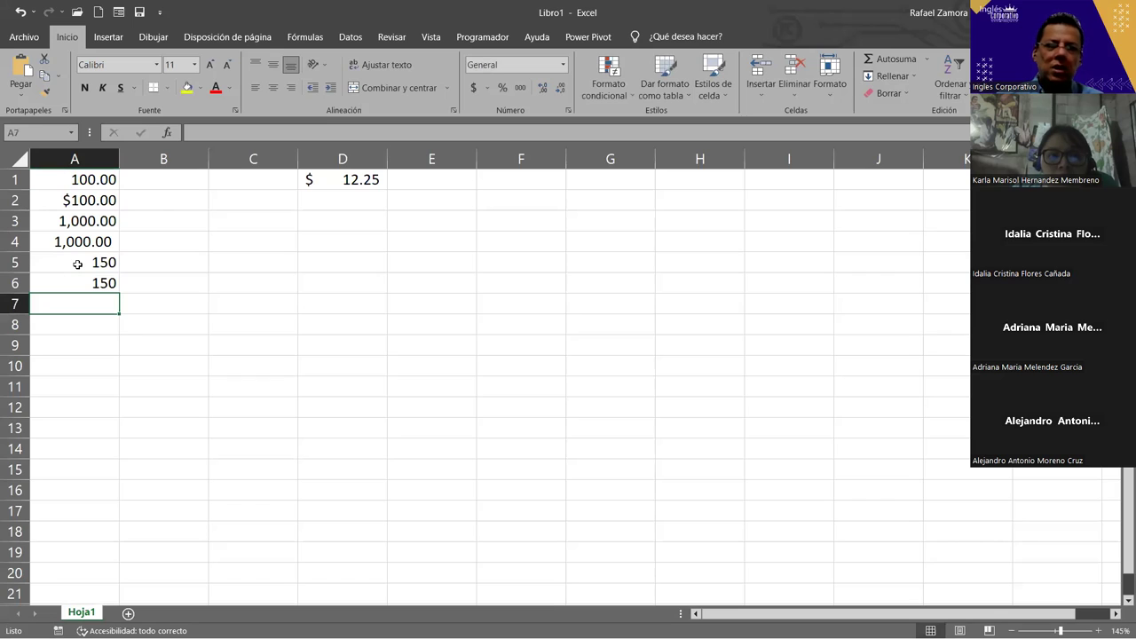
Step: Format A5 as Moneda ($150.00) and A6 as Contabilidad ($ 150.00)
{"action": "left_click", "coordinate": [77, 262]}
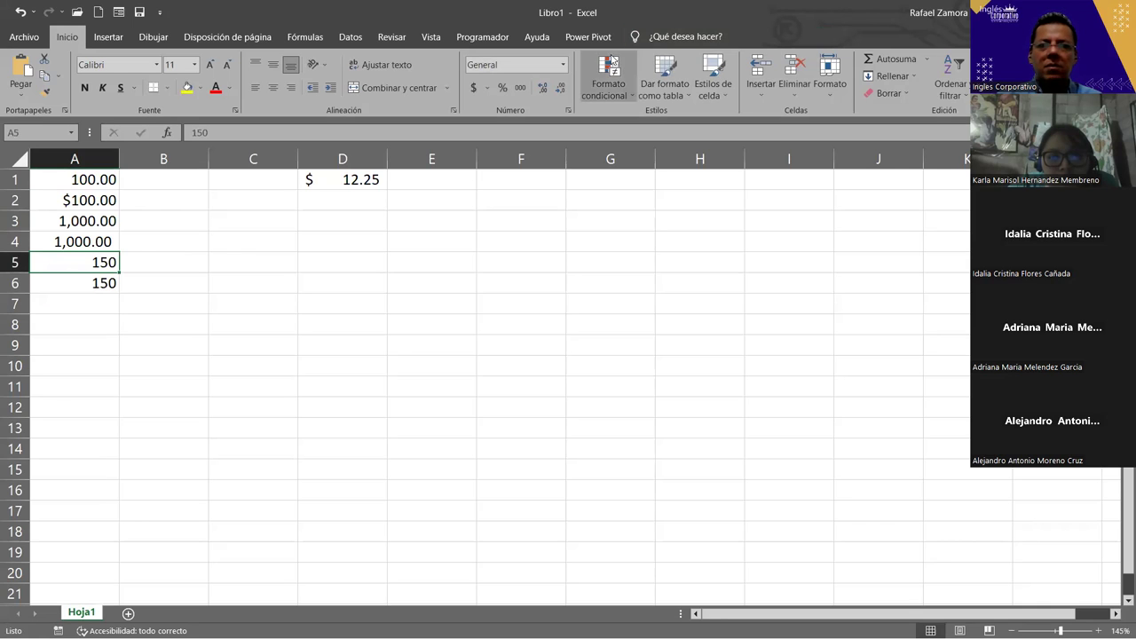
{"action": "left_click", "coordinate": [562, 64]}
{"action": "left_click", "coordinate": [507, 153]}
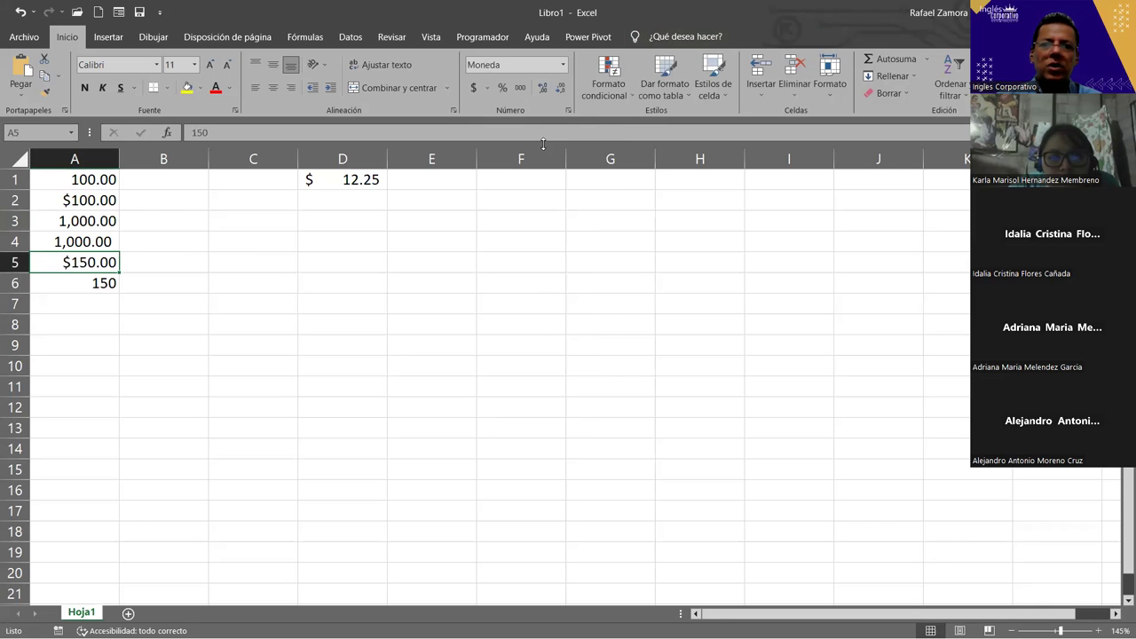
{"action": "left_click", "coordinate": [68, 279]}
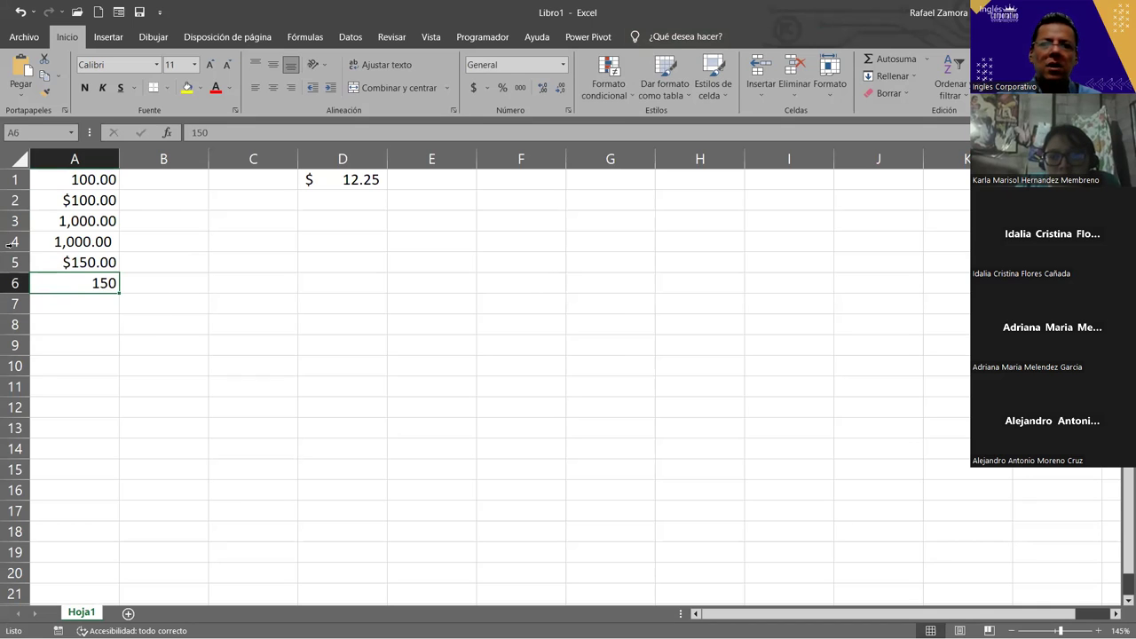
{"action": "left_click", "coordinate": [474, 89]}
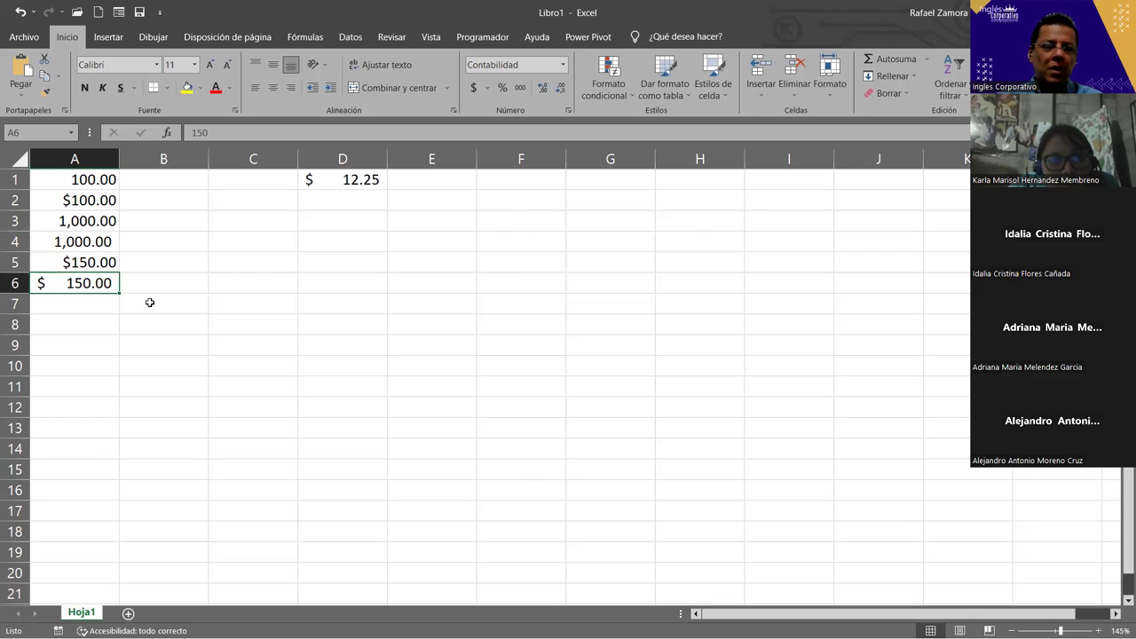
Step: Change A5 to 1250 and enter 1,250 in A6
{"action": "left_click", "coordinate": [112, 261]}
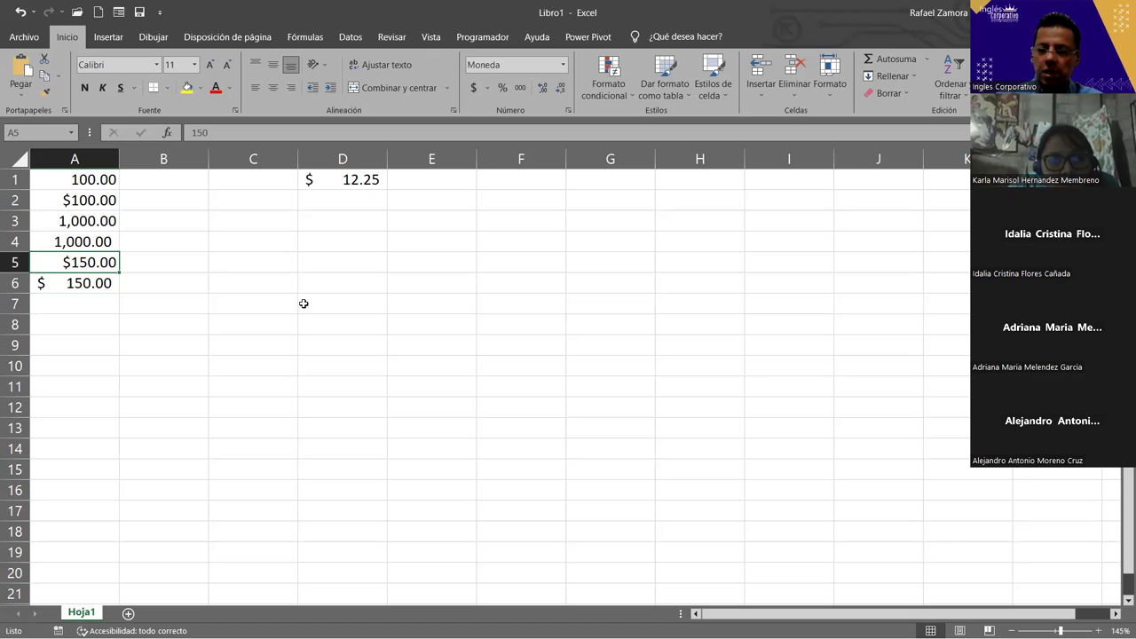
{"action": "type", "text": "12500"}
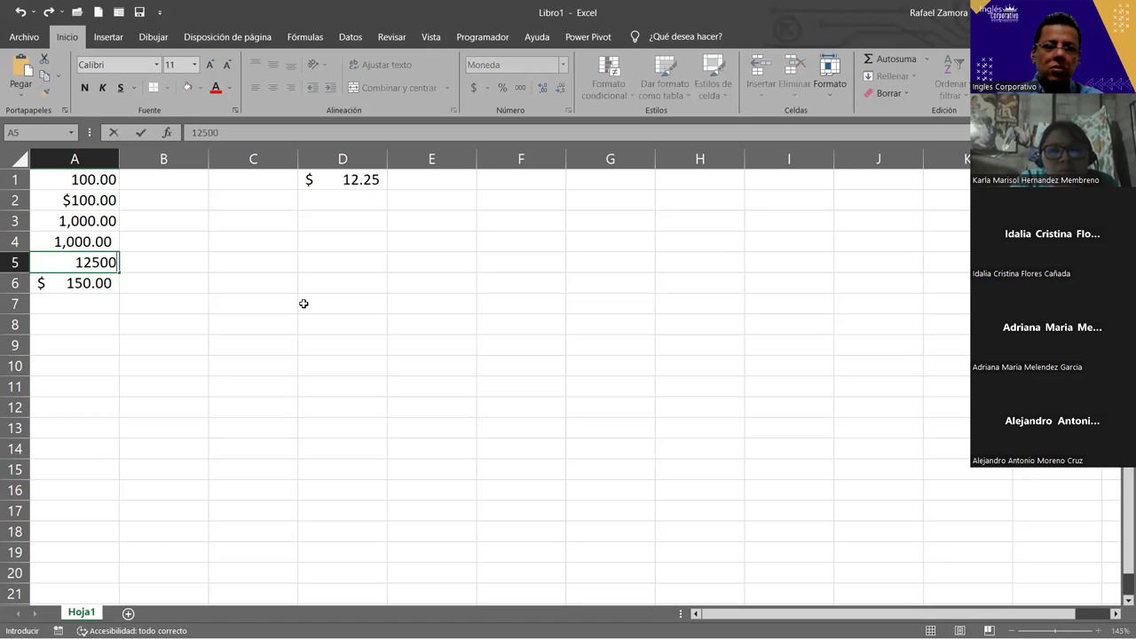
{"action": "key", "text": "BackSpace"}
{"action": "key", "text": "Return"}
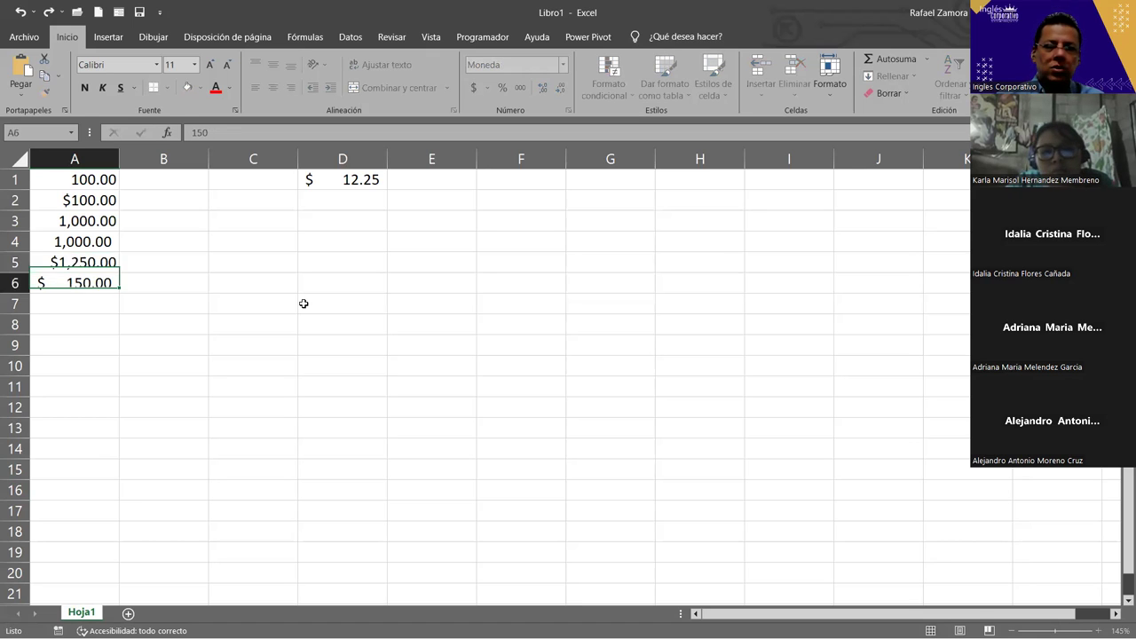
{"action": "type", "text": "1,250"}
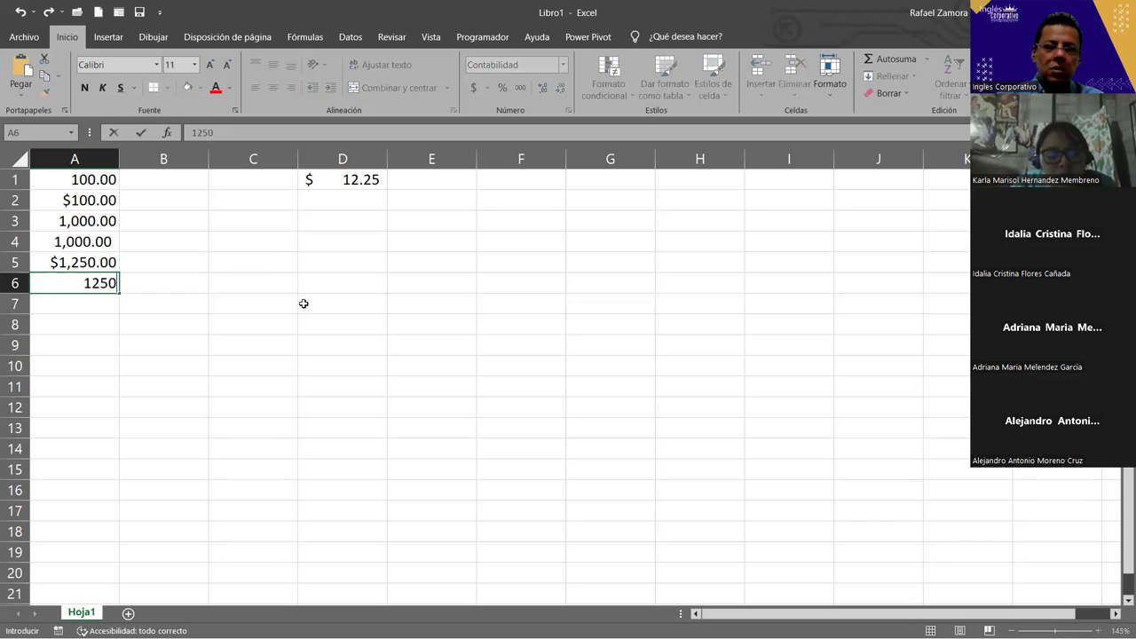
{"action": "key", "text": "Return"}
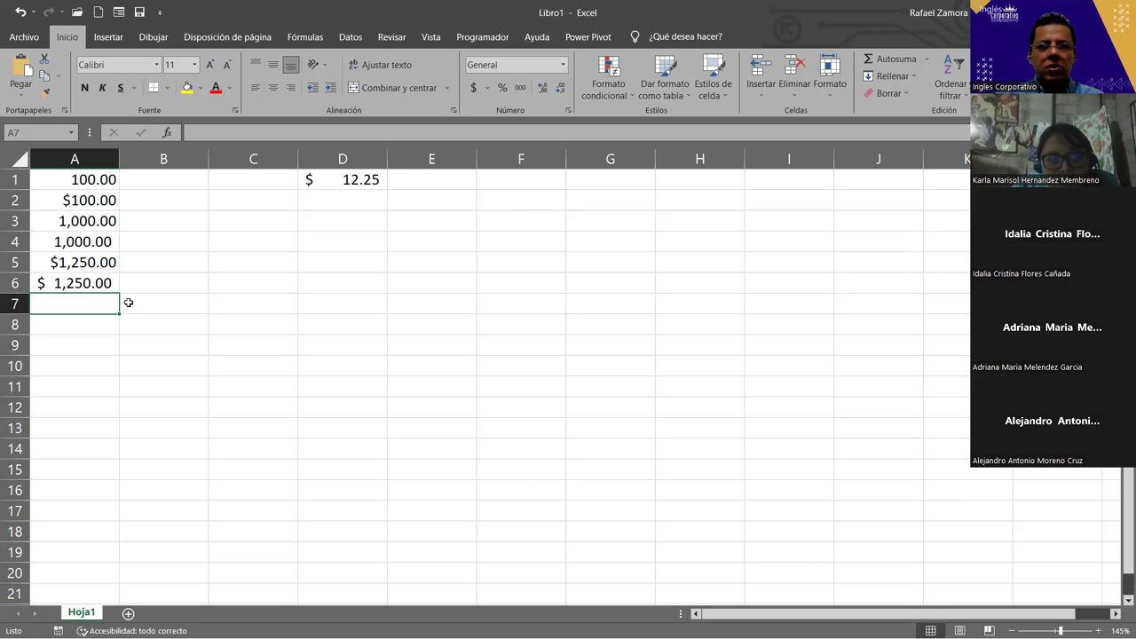
Step: Enter 5, 175 and 1250 in D2, D3 and D4
{"action": "left_click", "coordinate": [375, 208]}
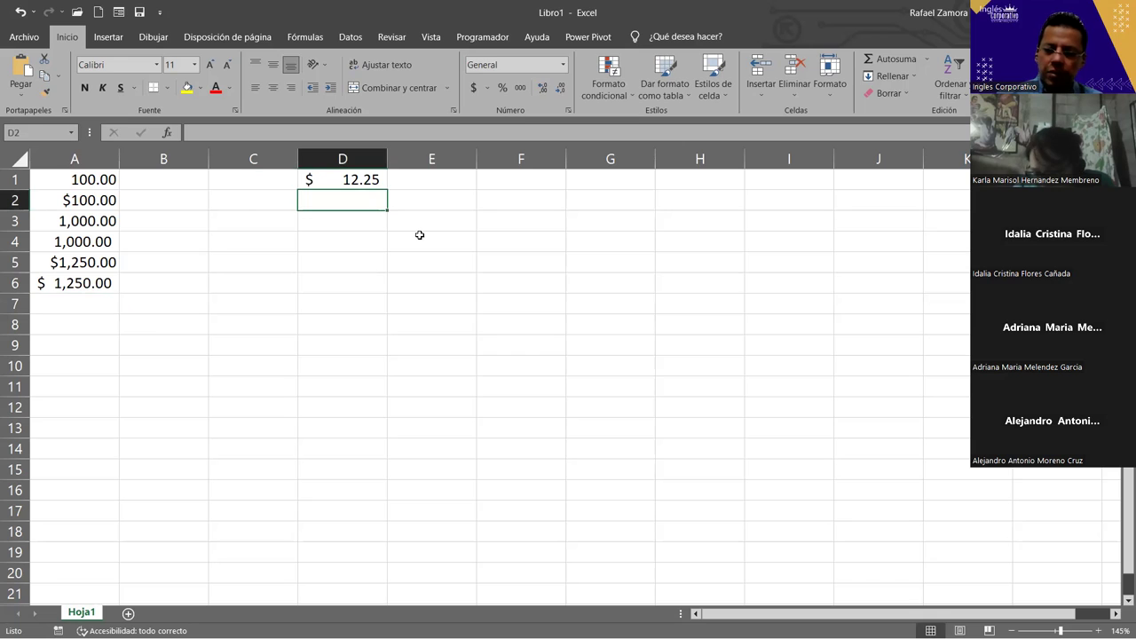
{"action": "type", "text": "5"}
{"action": "key", "text": "Return"}
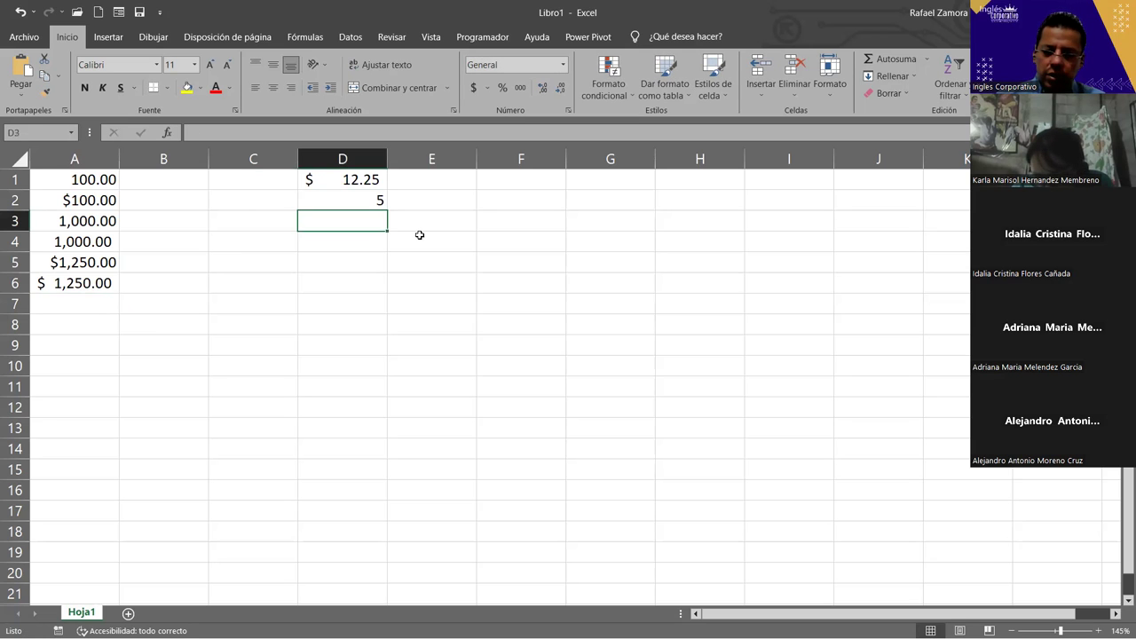
{"action": "type", "text": "175"}
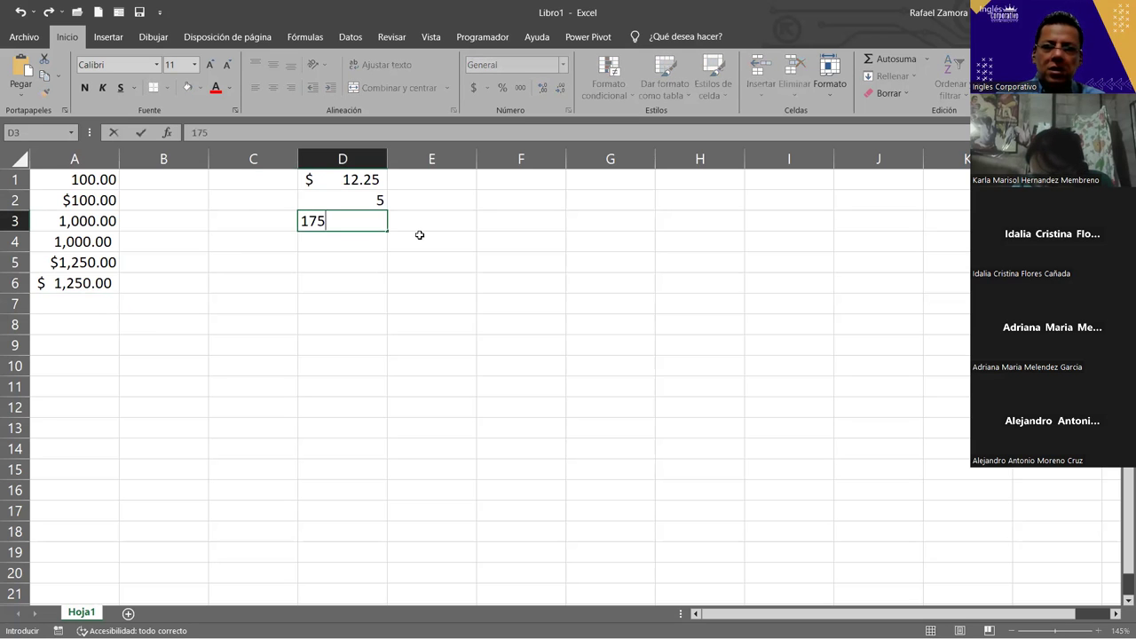
{"action": "key", "text": "Return"}
{"action": "type", "text": "1250"}
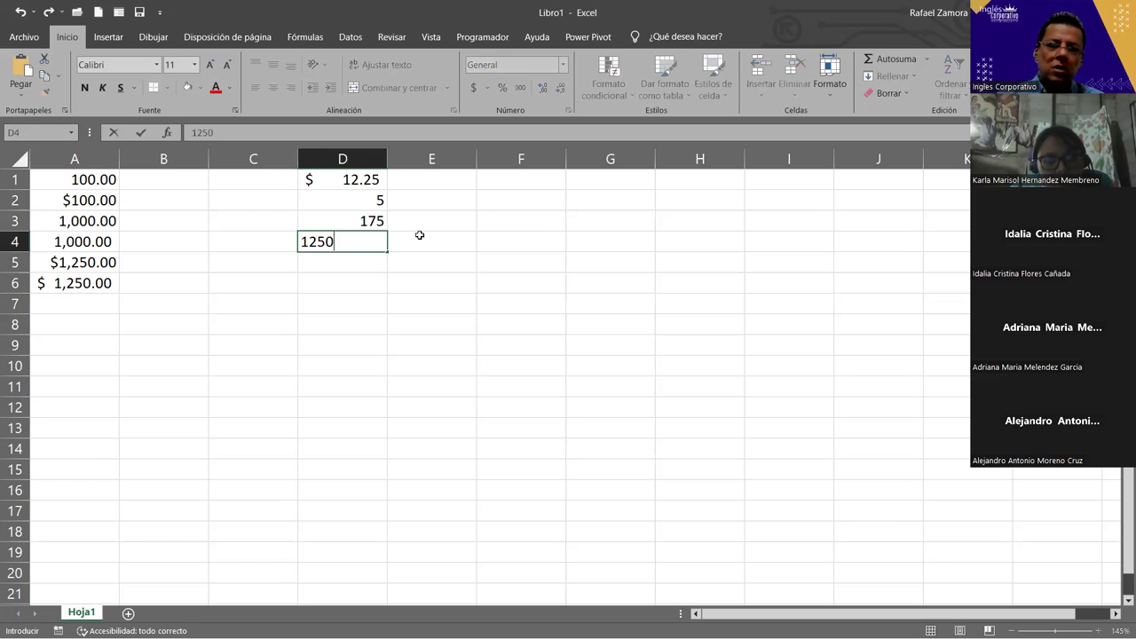
{"action": "key", "text": "Return"}
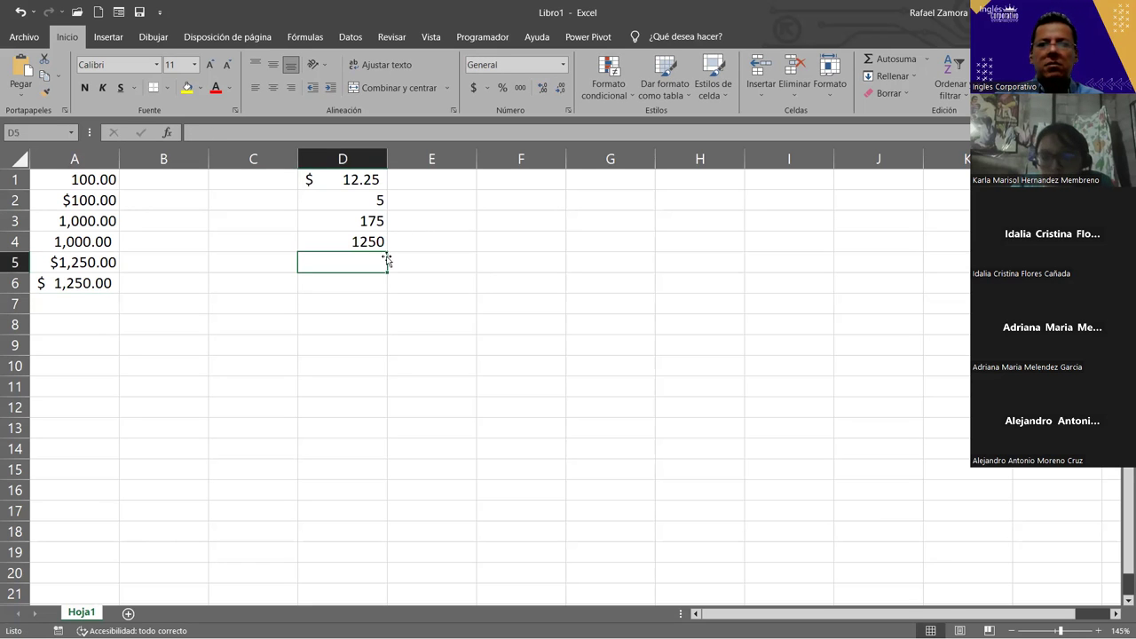
Step: Format D1:D4 in Contabilidad accounting format
{"action": "left_click", "coordinate": [353, 193]}
{"action": "left_click_drag", "start_coordinate": [353, 194], "coordinate": [348, 241]}
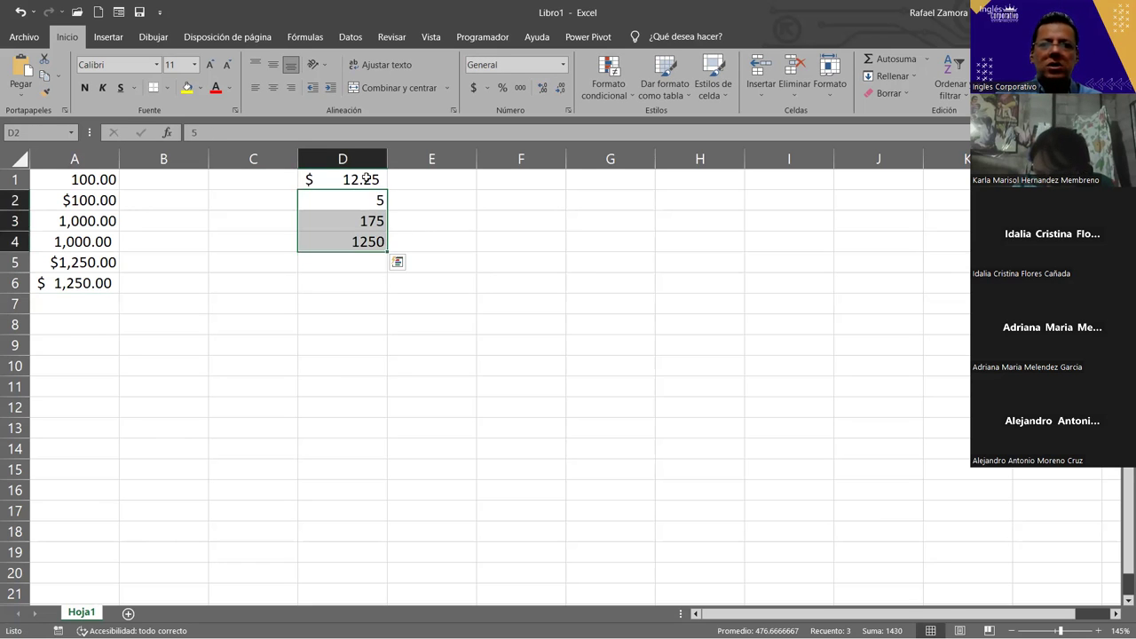
{"action": "left_click_drag", "start_coordinate": [365, 178], "coordinate": [364, 241]}
{"action": "left_click", "coordinate": [563, 64]}
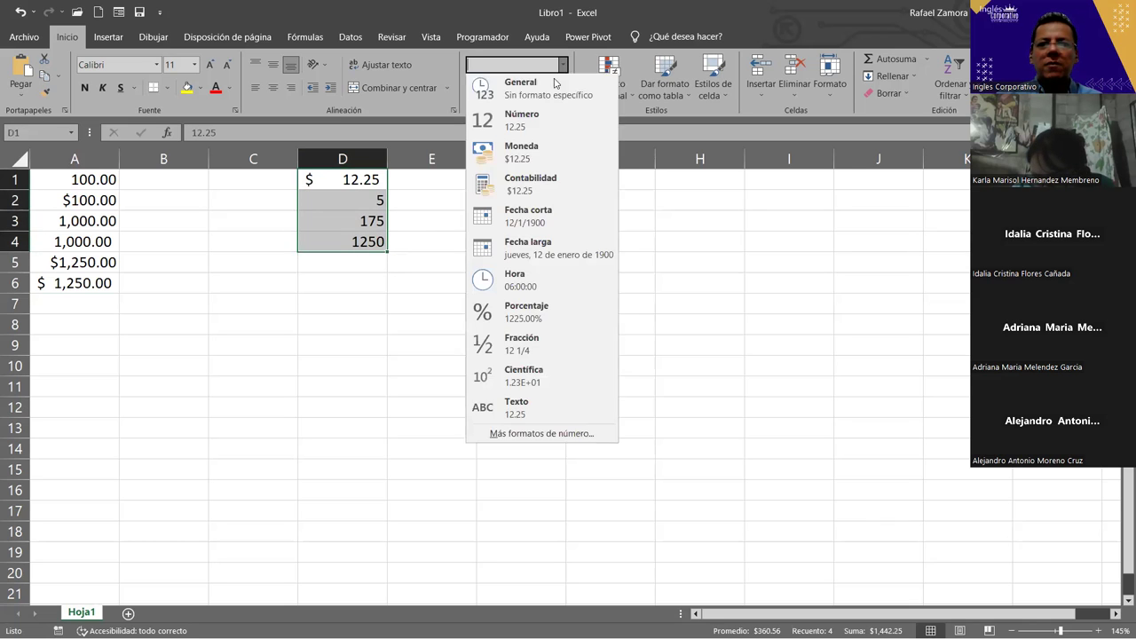
{"action": "left_click", "coordinate": [545, 144]}
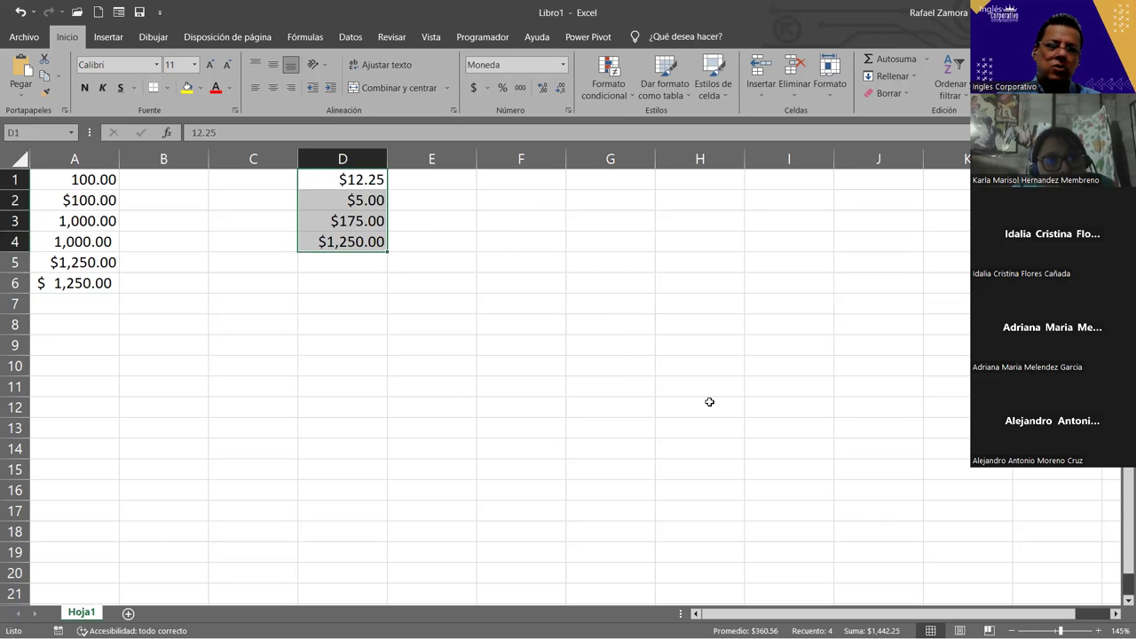
{"action": "left_click", "coordinate": [468, 91]}
{"action": "left_click", "coordinate": [332, 325]}
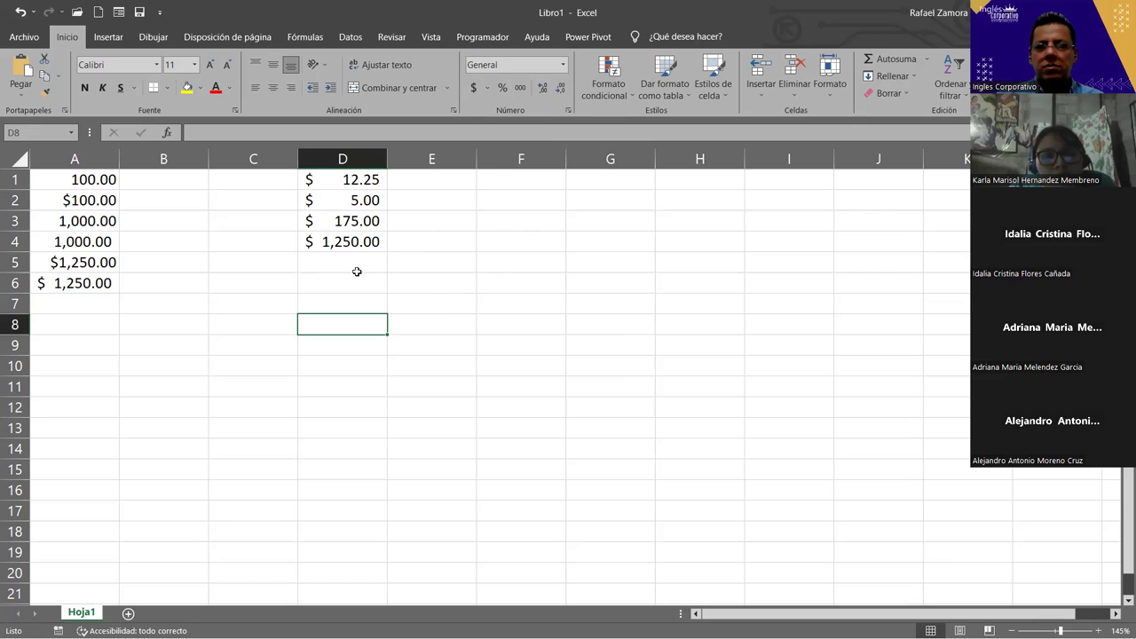
Step: Replace D2 with -5 and D3 with -200, showing -$ 5.00 and -$ 200.00
{"action": "left_click", "coordinate": [349, 213]}
{"action": "left_click", "coordinate": [349, 198]}
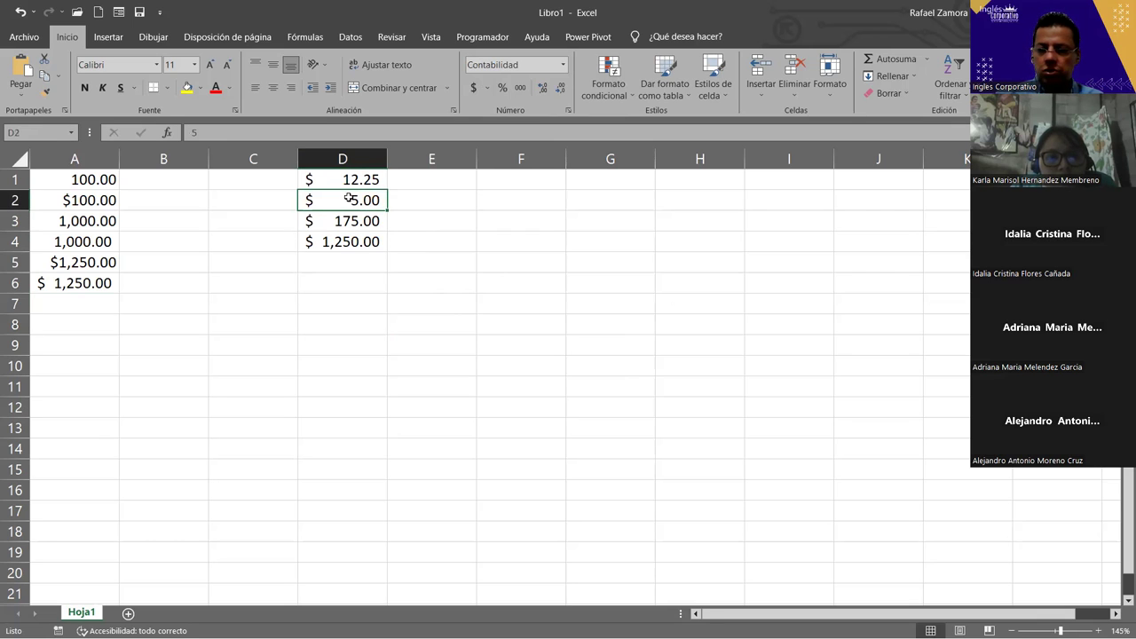
{"action": "type", "text": "-$ 5"}
{"action": "key", "text": "Return"}
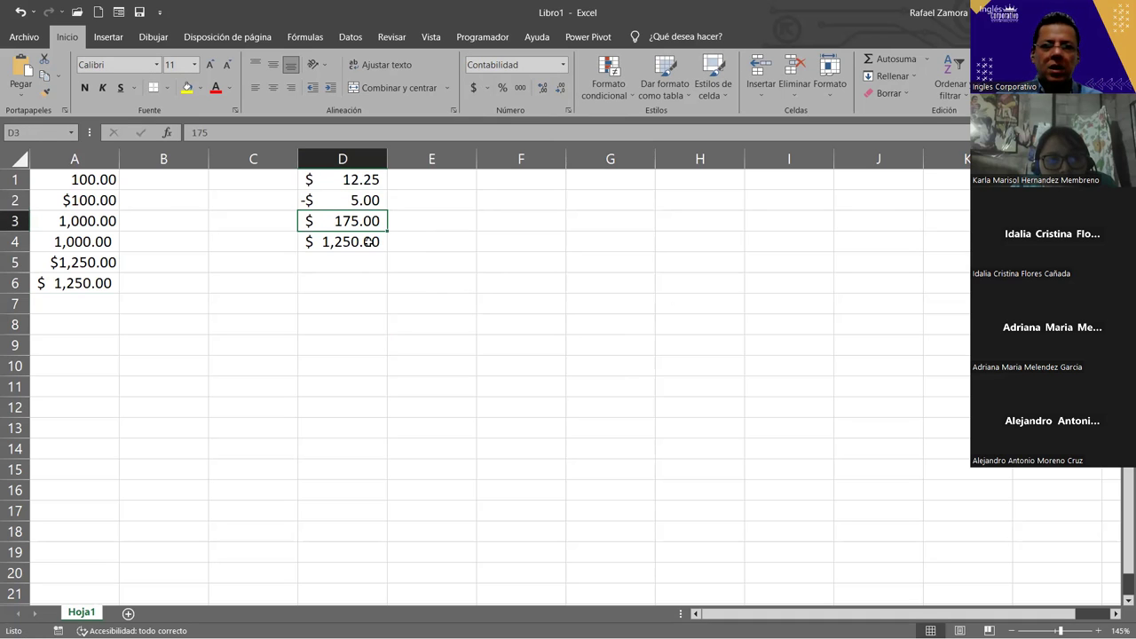
{"action": "type", "text": "-"}
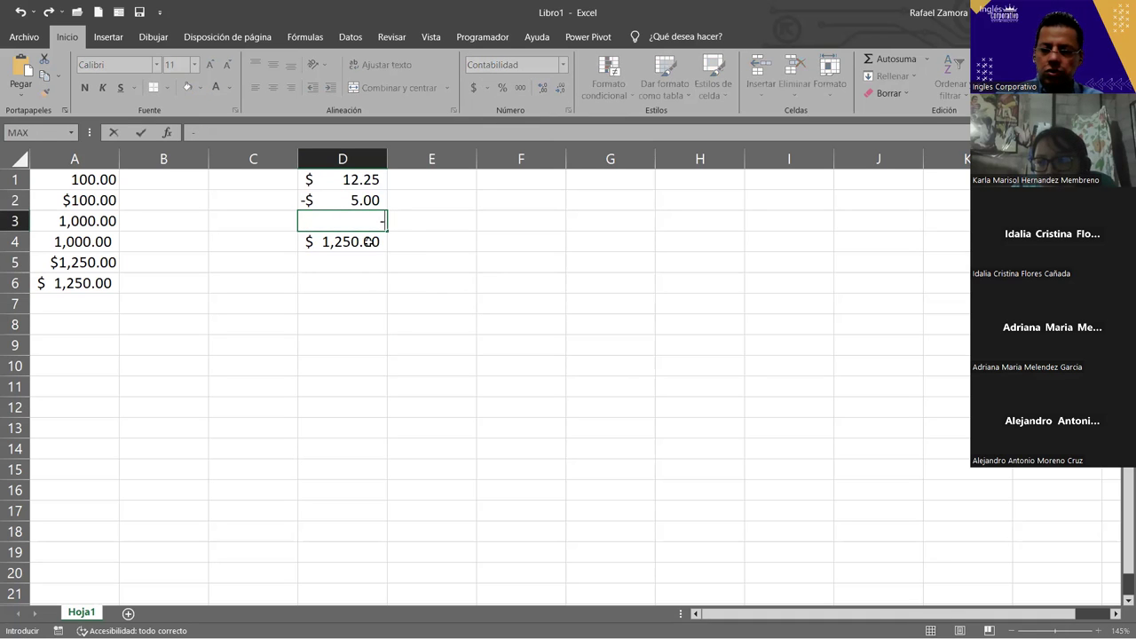
{"action": "type", "text": "$ 200"}
{"action": "key", "text": "Return"}
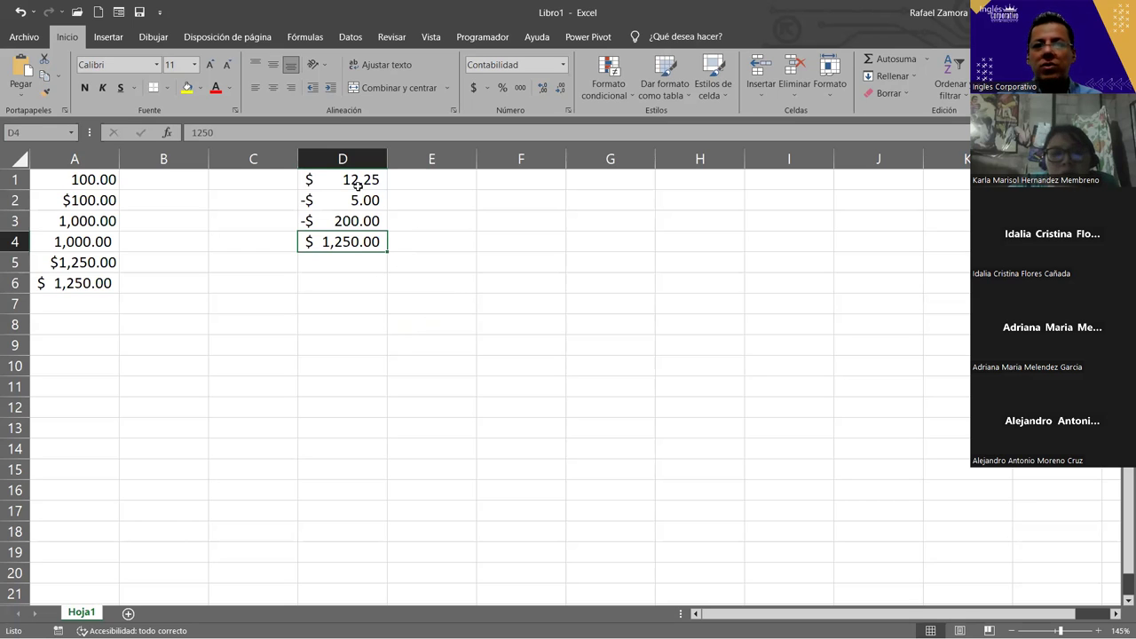
{"action": "left_click_drag", "start_coordinate": [358, 184], "coordinate": [353, 242]}
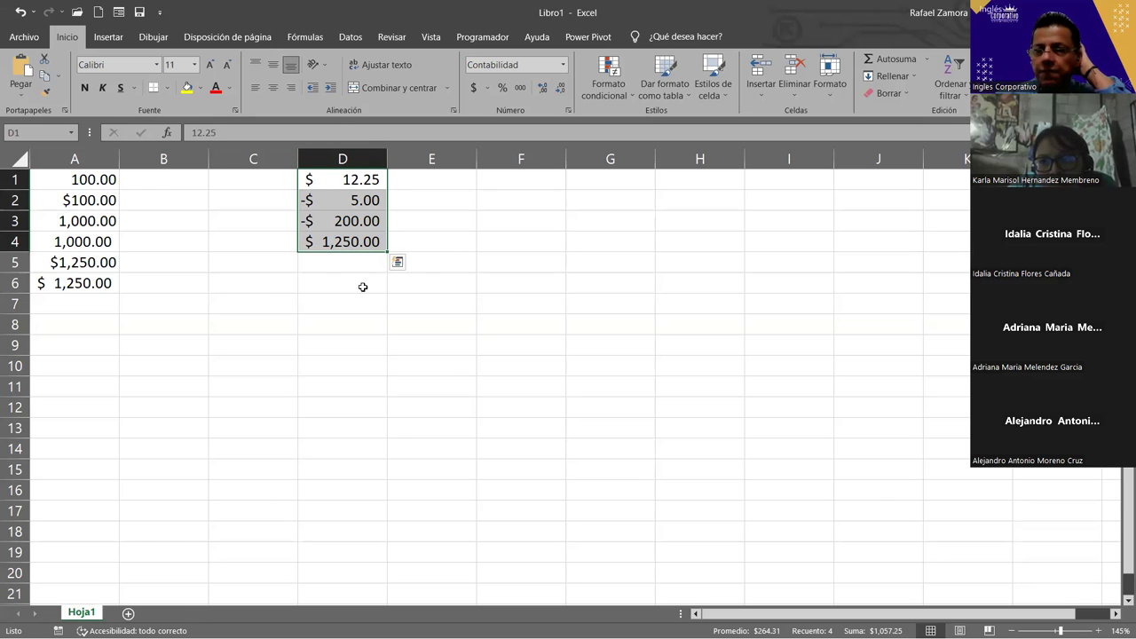
Step: Fill D1:D4 into E1:E4 and format the copy as Moneda, e.g. $12.25 and -$200.00
{"action": "left_click_drag", "start_coordinate": [387, 252], "coordinate": [449, 241]}
{"action": "left_click", "coordinate": [456, 343]}
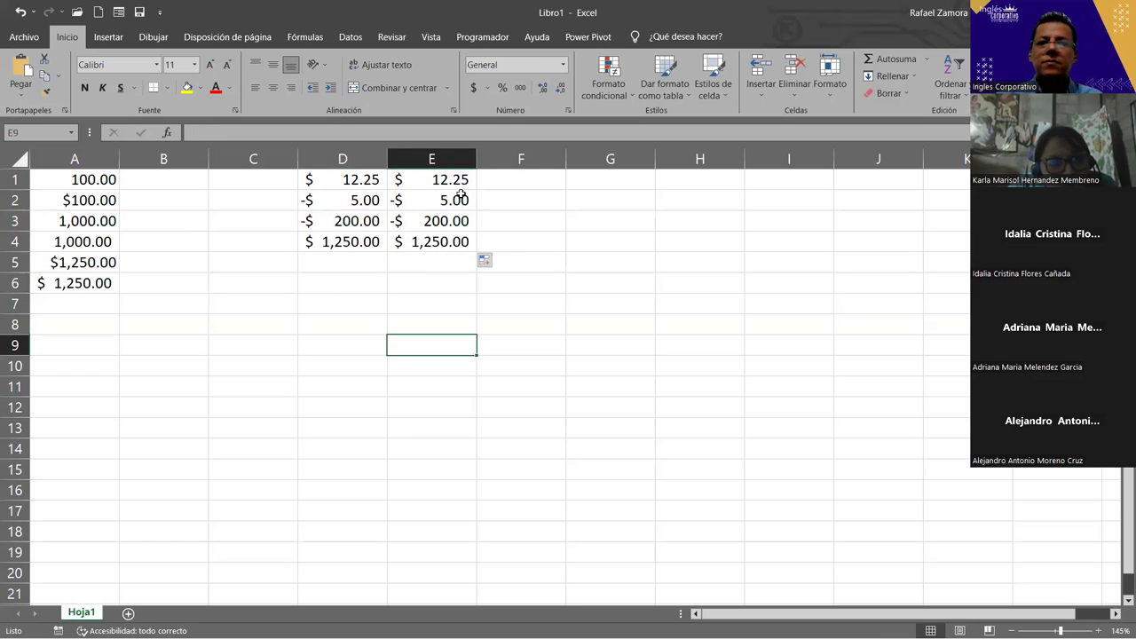
{"action": "left_click_drag", "start_coordinate": [347, 178], "coordinate": [336, 232]}
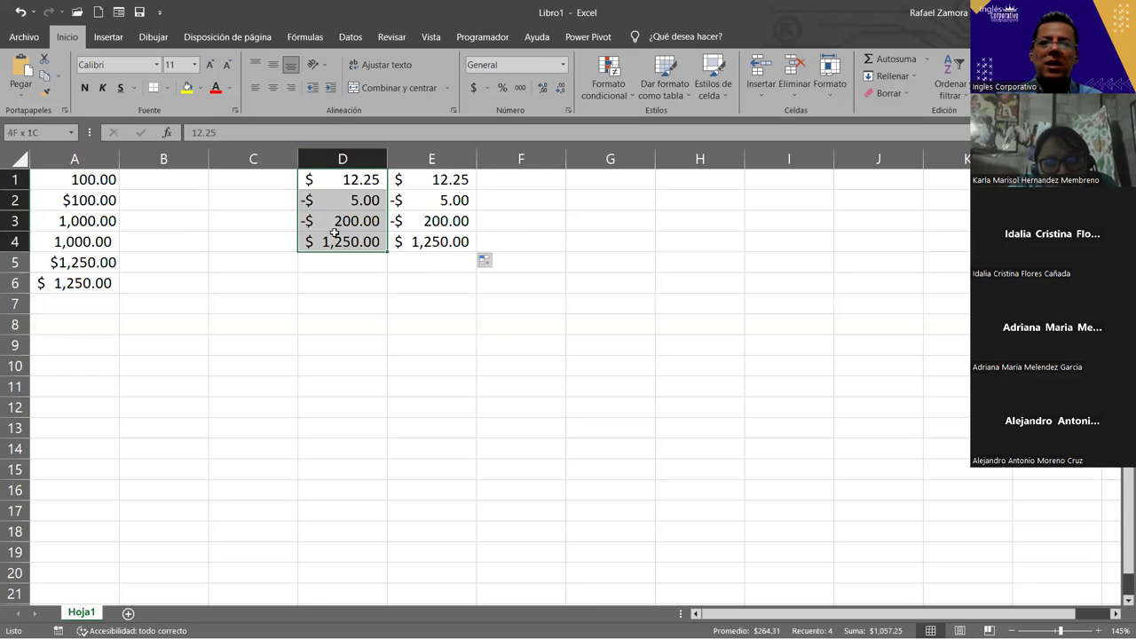
{"action": "left_click_drag", "start_coordinate": [433, 179], "coordinate": [437, 233]}
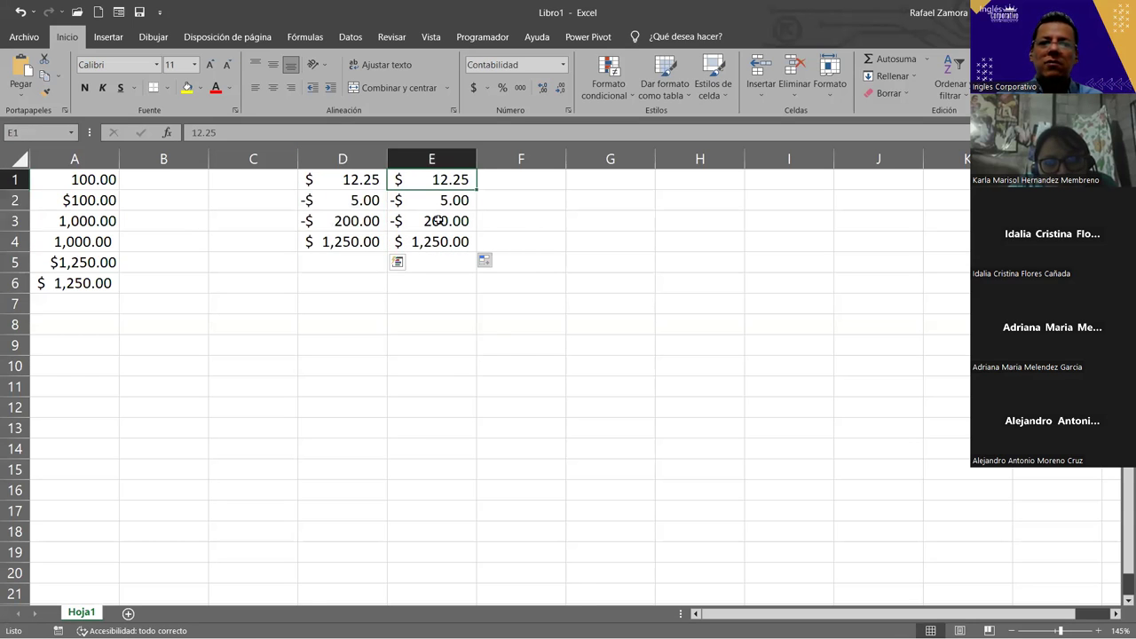
{"action": "left_click", "coordinate": [563, 65]}
{"action": "left_click", "coordinate": [535, 162]}
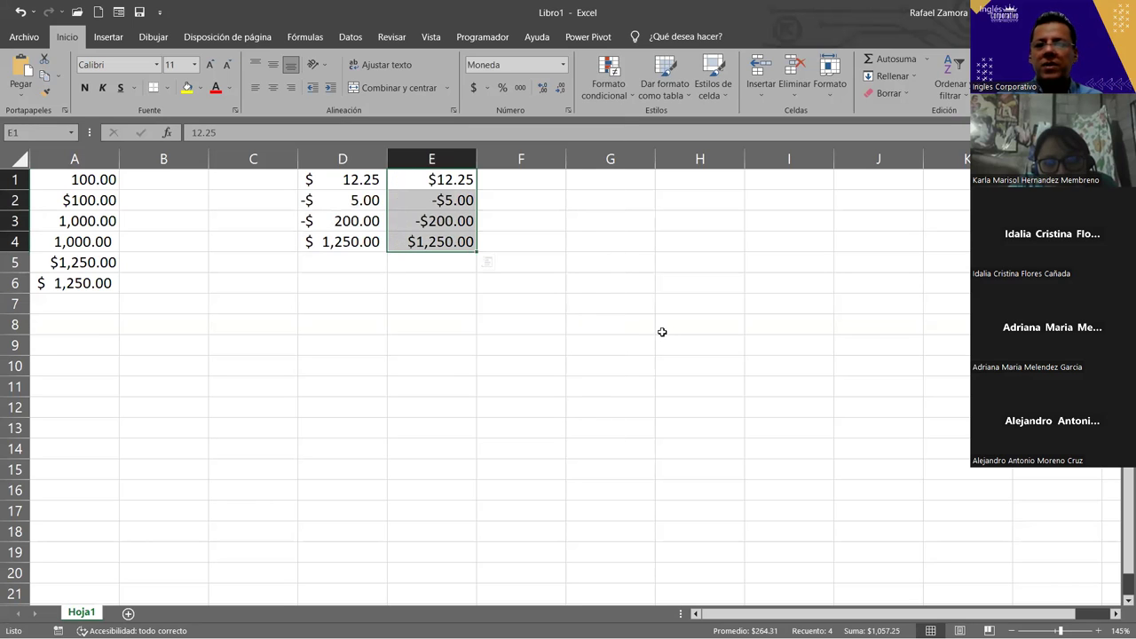
{"action": "left_click", "coordinate": [661, 333]}
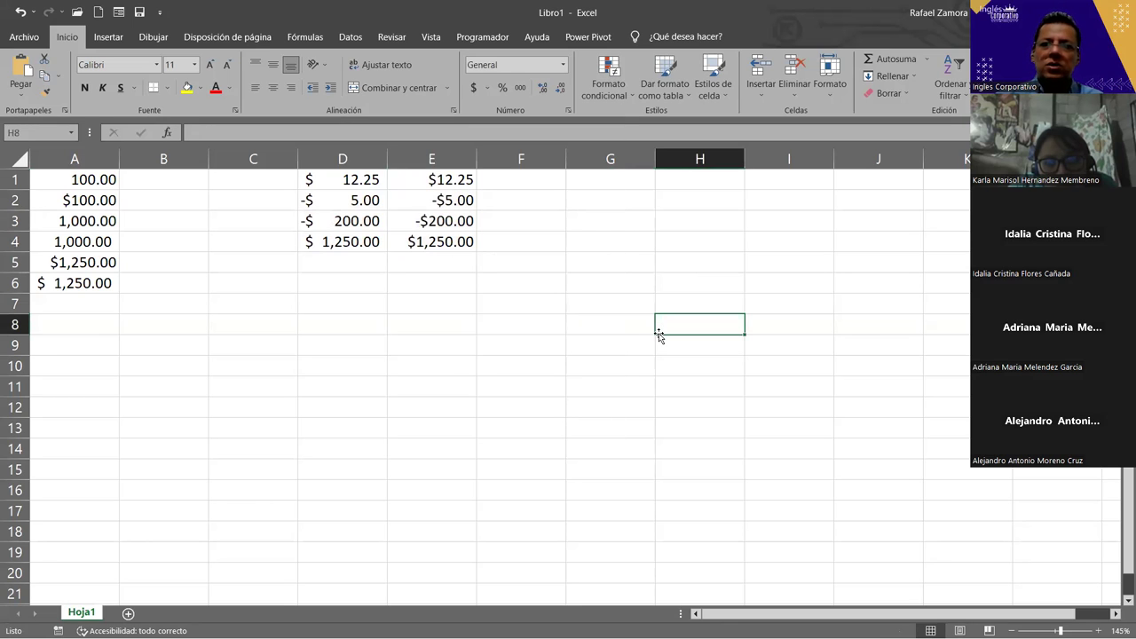
{"action": "left_click", "coordinate": [336, 178]}
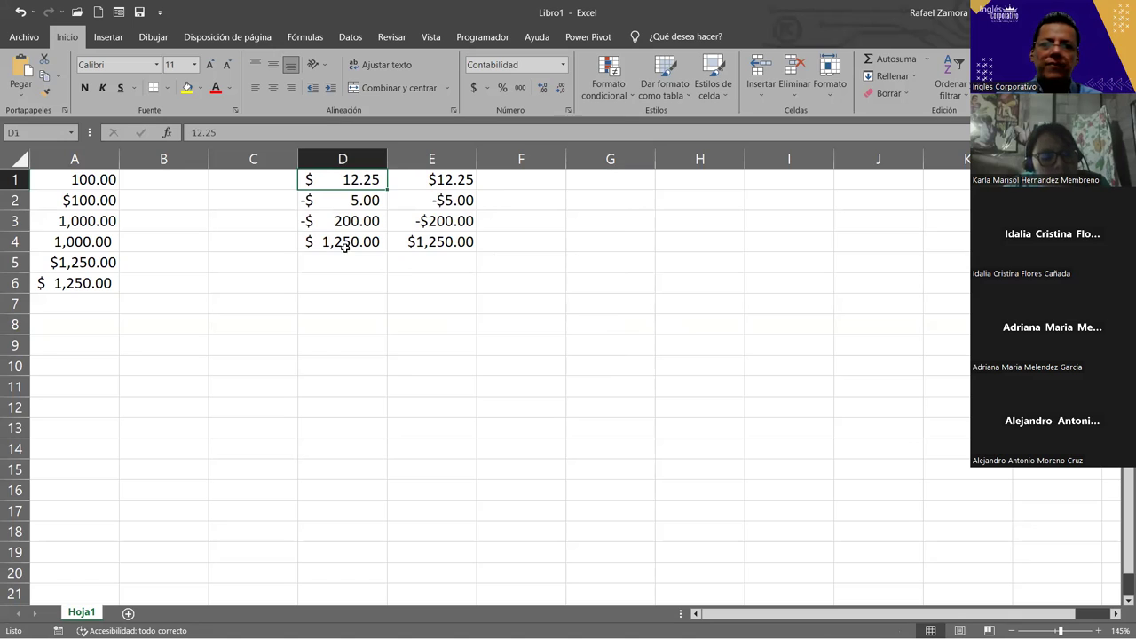
{"action": "left_click_drag", "start_coordinate": [338, 180], "coordinate": [344, 250]}
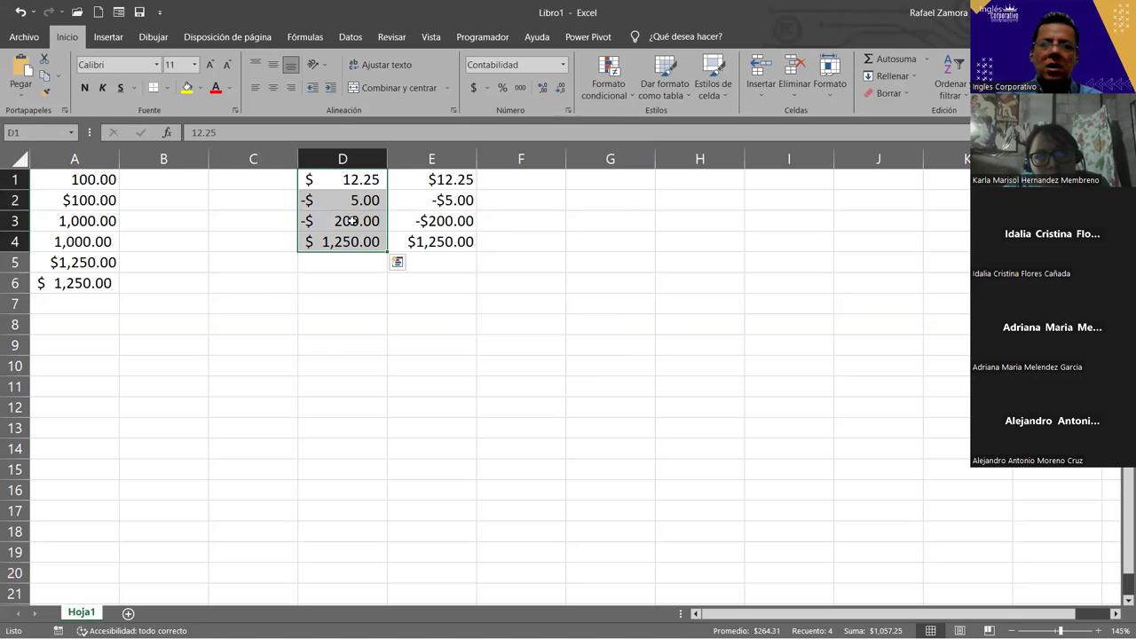
{"action": "left_click", "coordinate": [566, 109]}
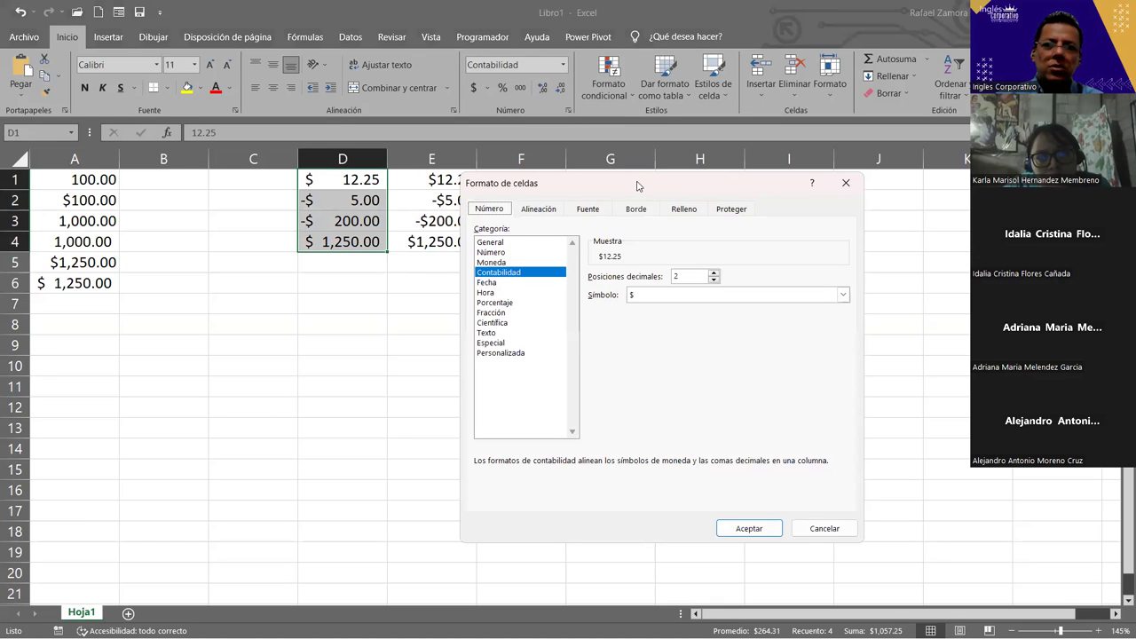
{"action": "left_click_drag", "start_coordinate": [637, 185], "coordinate": [671, 98]}
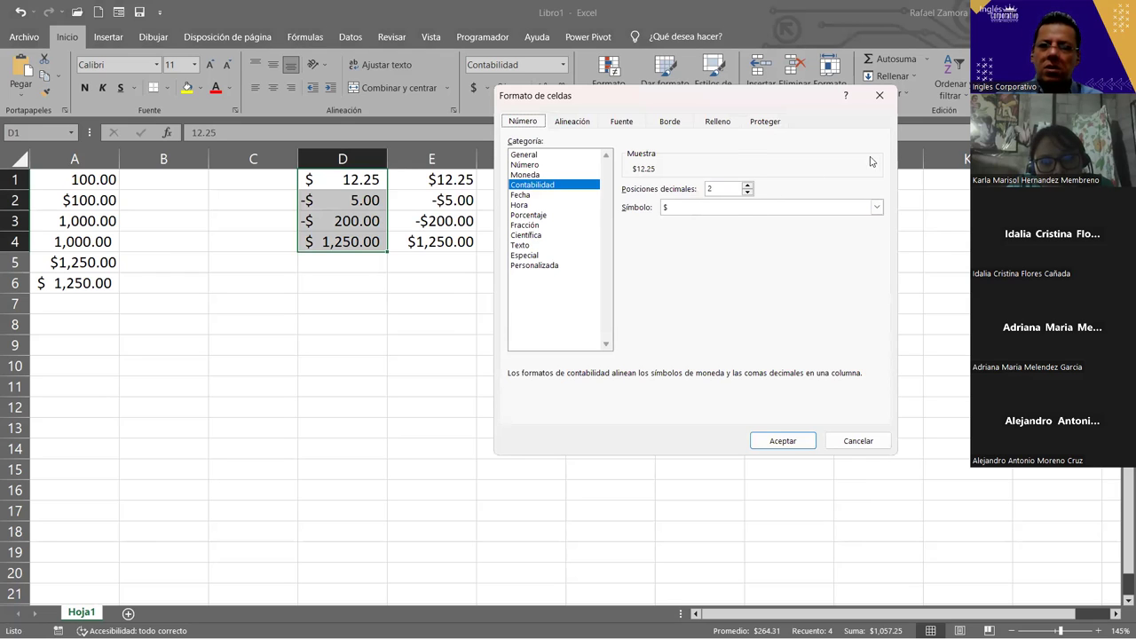
{"action": "left_click", "coordinate": [879, 102]}
{"action": "left_click_drag", "start_coordinate": [462, 181], "coordinate": [458, 234]}
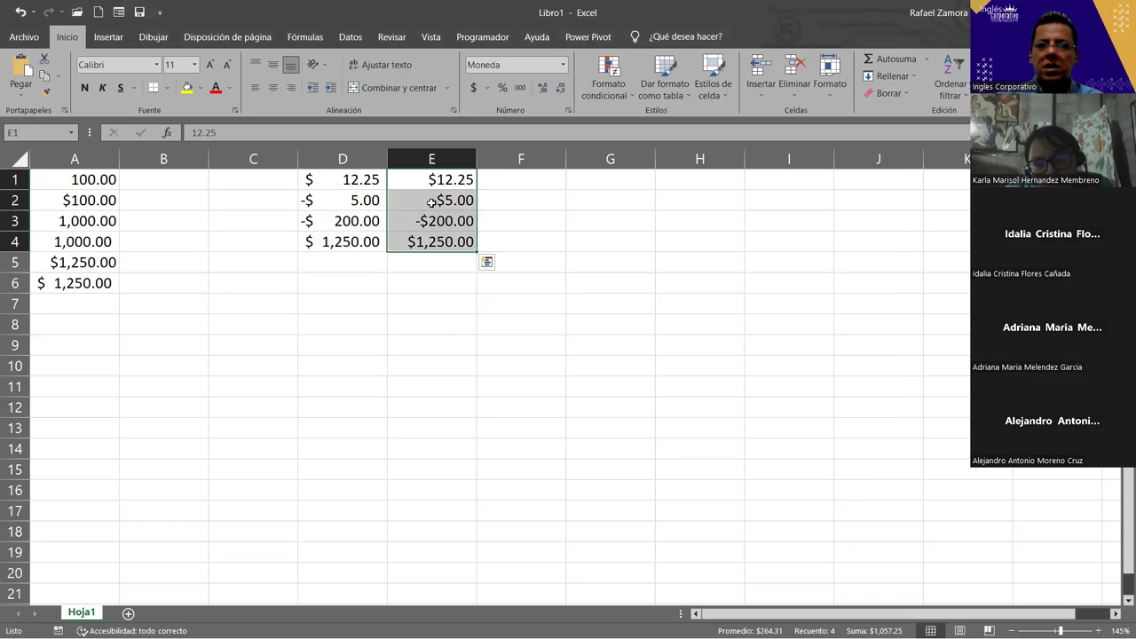
Step: Give E1:E4 the red -$1,234.10 negative style in Moneda cell format
{"action": "right_click", "coordinate": [433, 209]}
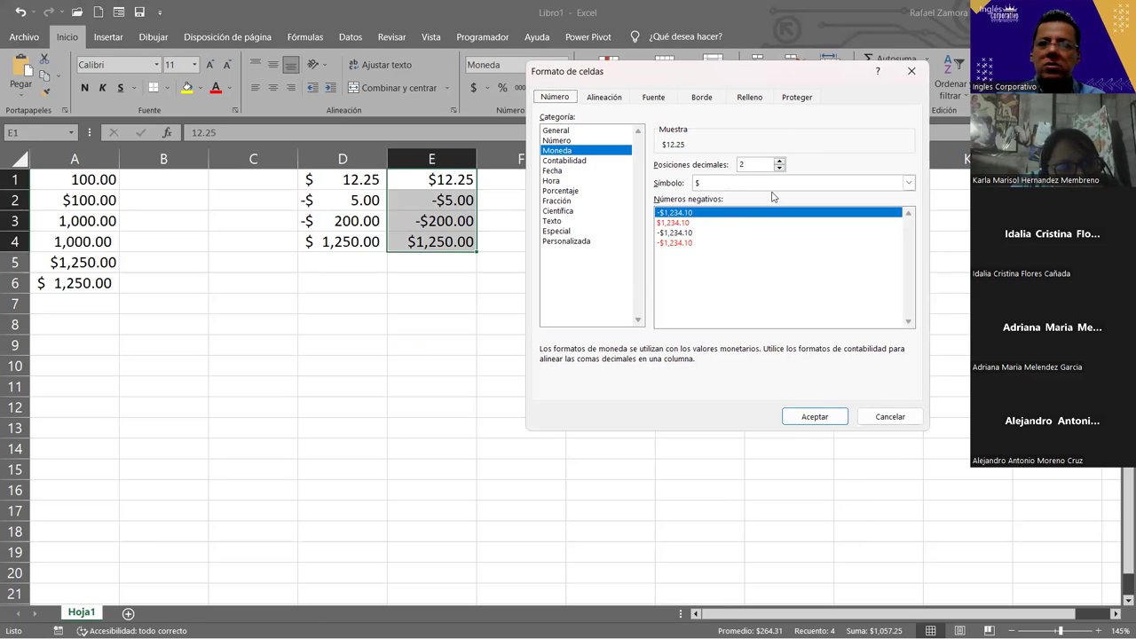
{"action": "left_click", "coordinate": [693, 226]}
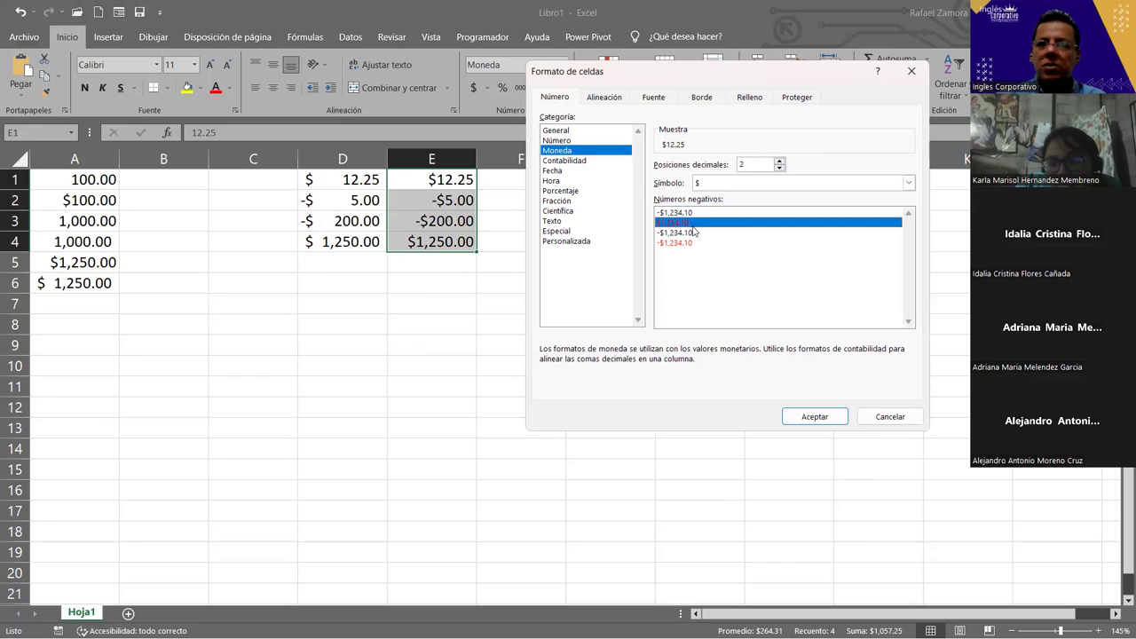
{"action": "left_click", "coordinate": [673, 243]}
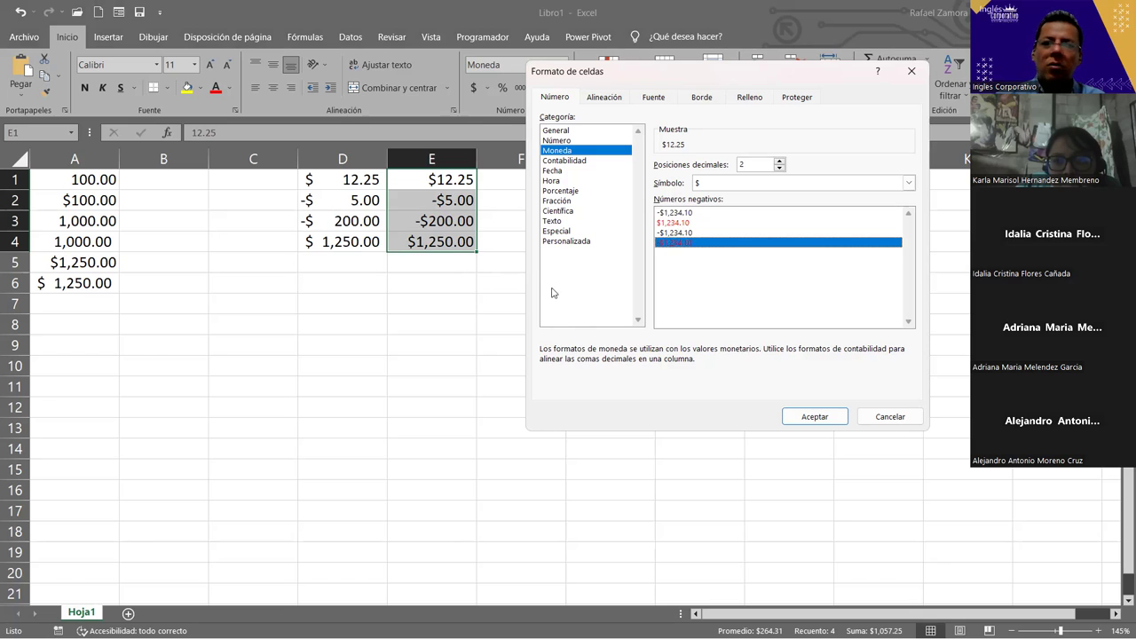
{"action": "left_click", "coordinate": [834, 416]}
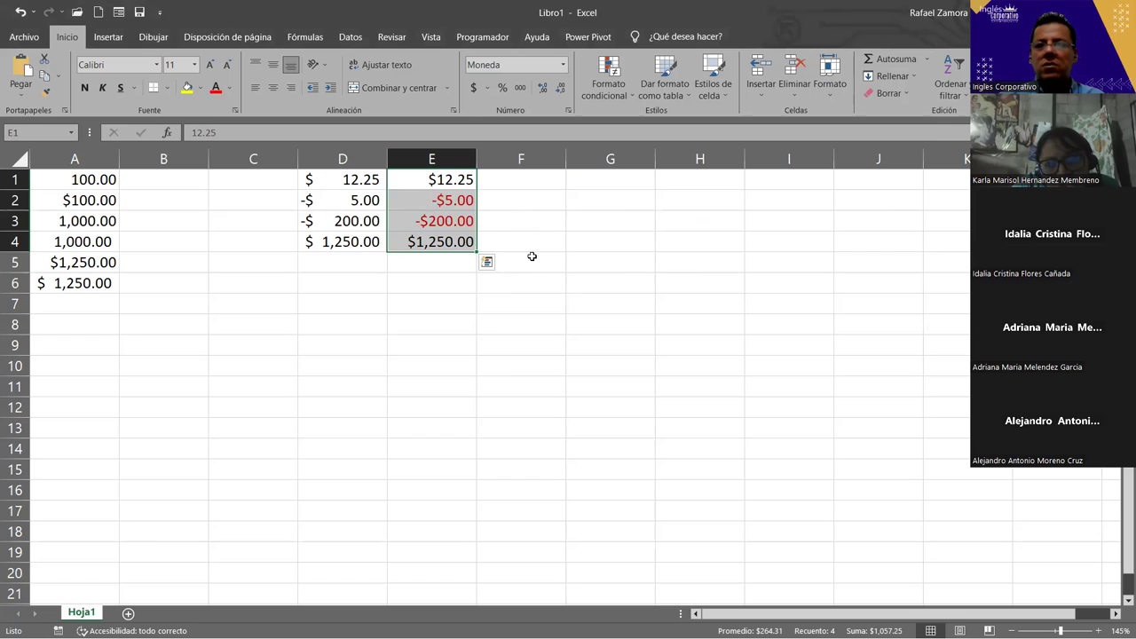
Step: Deselect column E to view its negatives -$5.00 and -$200.00 shown in red
{"action": "left_click", "coordinate": [518, 346]}
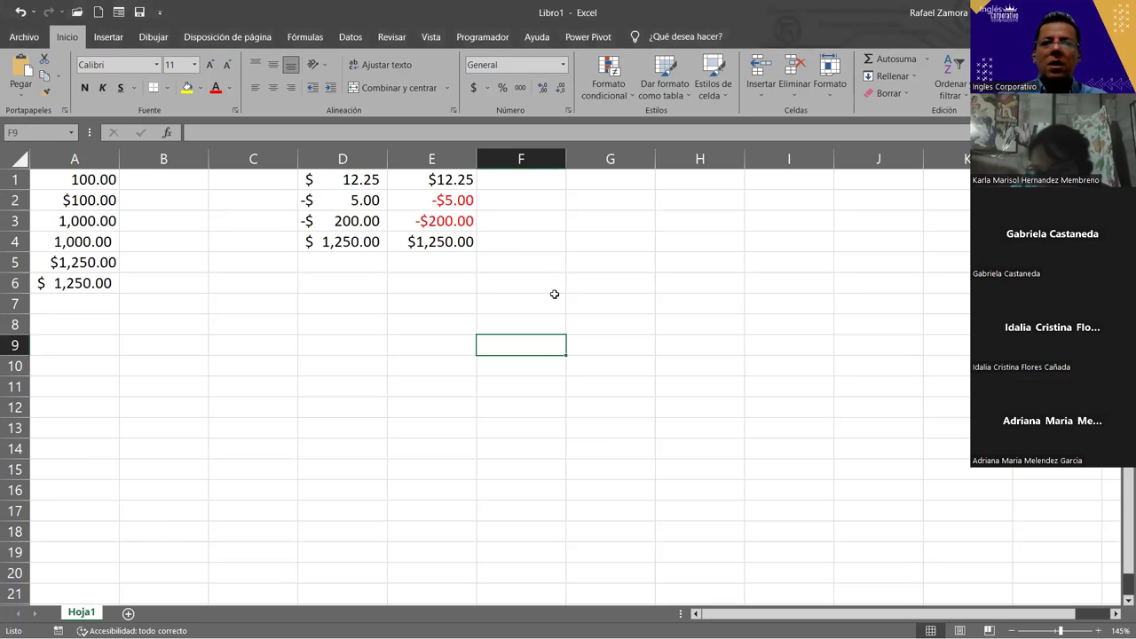
Step: Undo the red negative format so column E matches column D's Contabilidad layout again
{"action": "key", "text": "ctrl+z"}
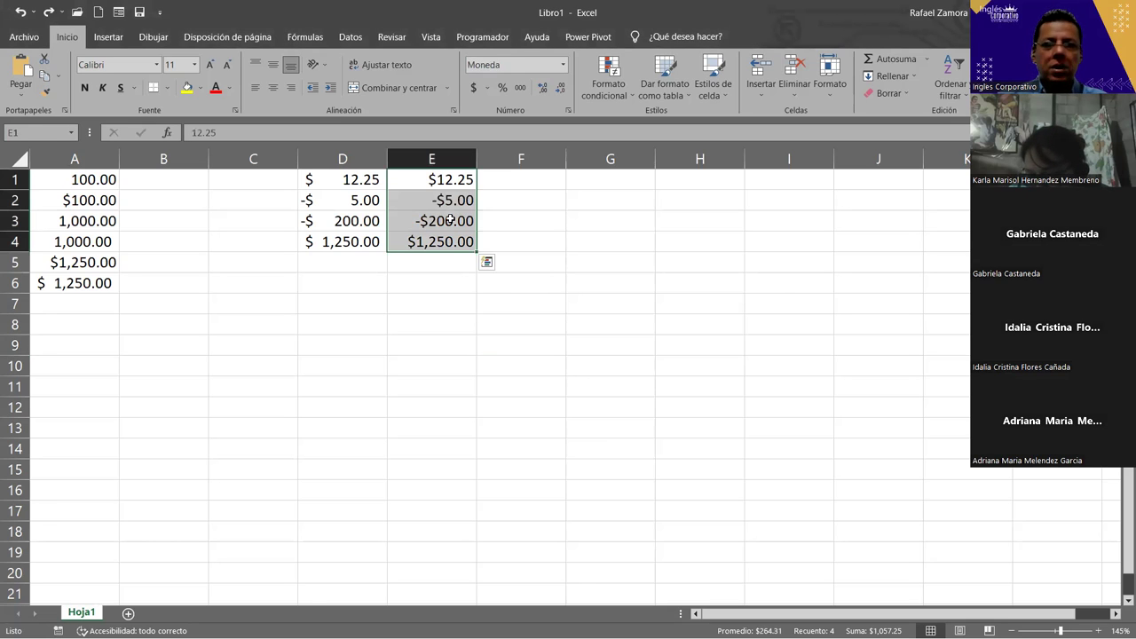
{"action": "left_click_drag", "start_coordinate": [351, 180], "coordinate": [431, 240]}
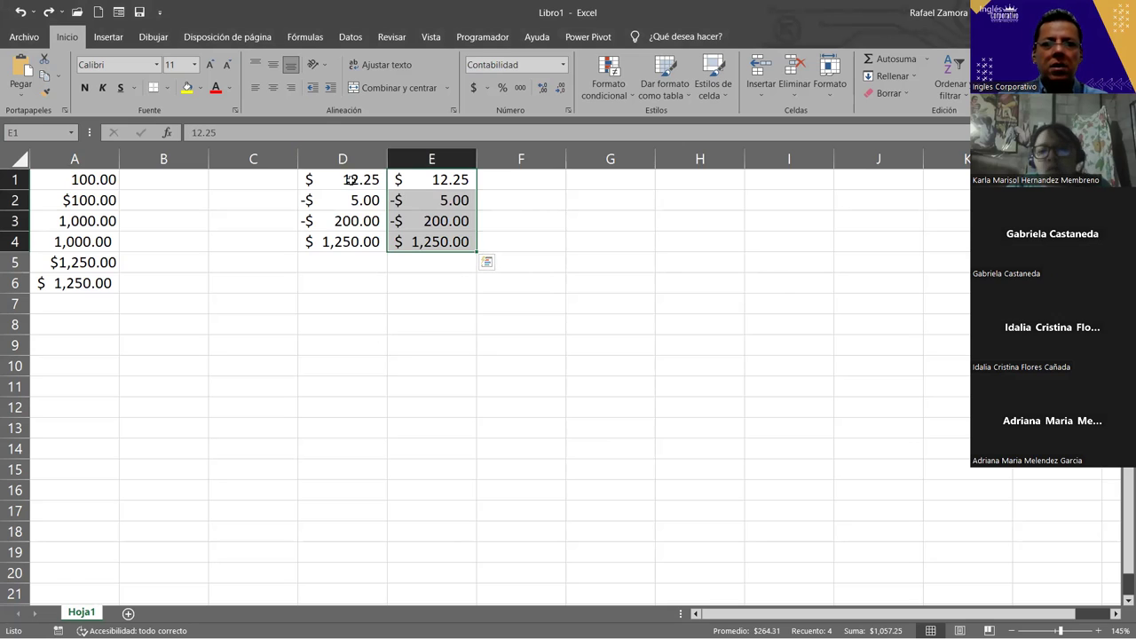
{"action": "left_click", "coordinate": [420, 320]}
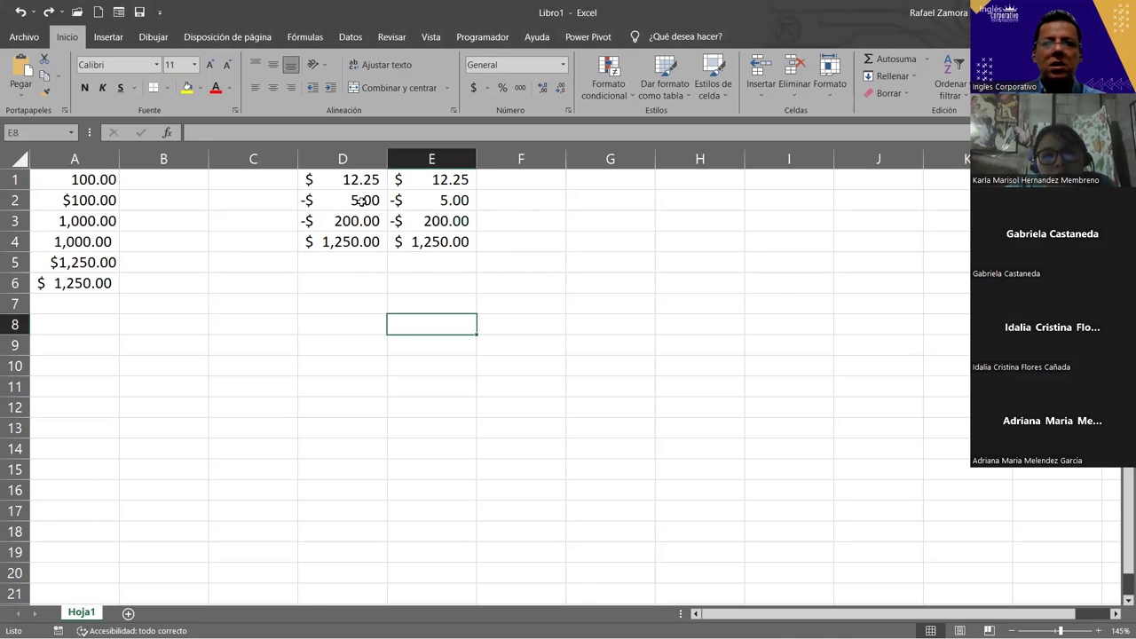
{"action": "left_click_drag", "start_coordinate": [364, 202], "coordinate": [471, 224]}
{"action": "key", "text": "ctrl+v"}
{"action": "left_click", "coordinate": [497, 410]}
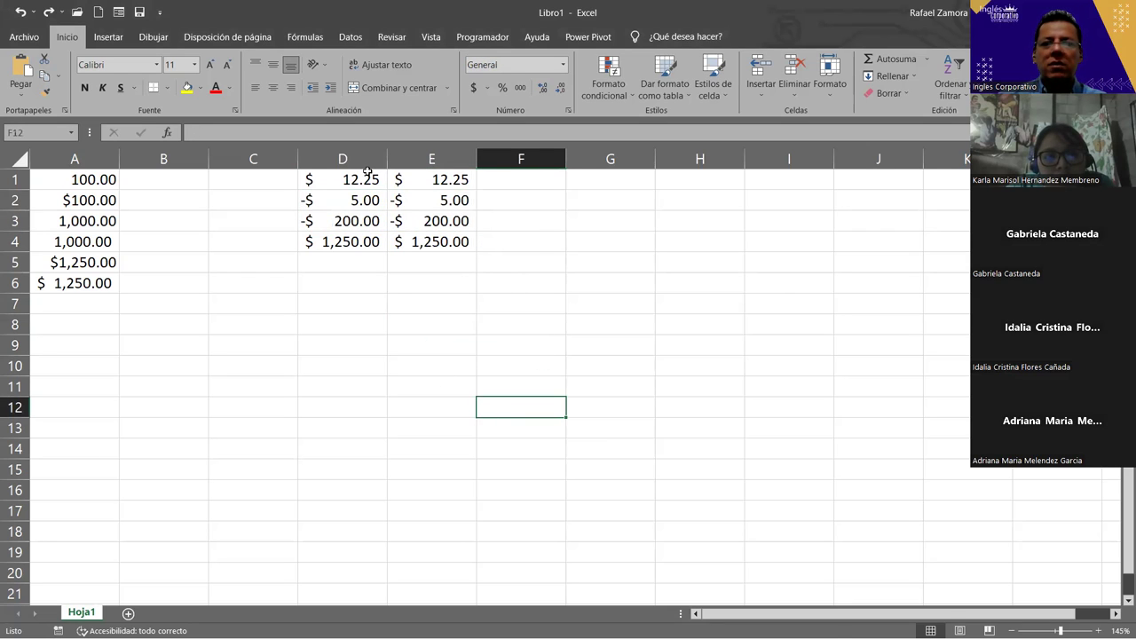
Step: Restore column D's pasted values and open its Formato de celdas, showing Contabilidad with 2 decimals
{"action": "left_click_drag", "start_coordinate": [368, 174], "coordinate": [365, 243]}
{"action": "key", "text": "ctrl+v"}
{"action": "right_click", "coordinate": [337, 202]}
{"action": "left_click", "coordinate": [468, 505]}
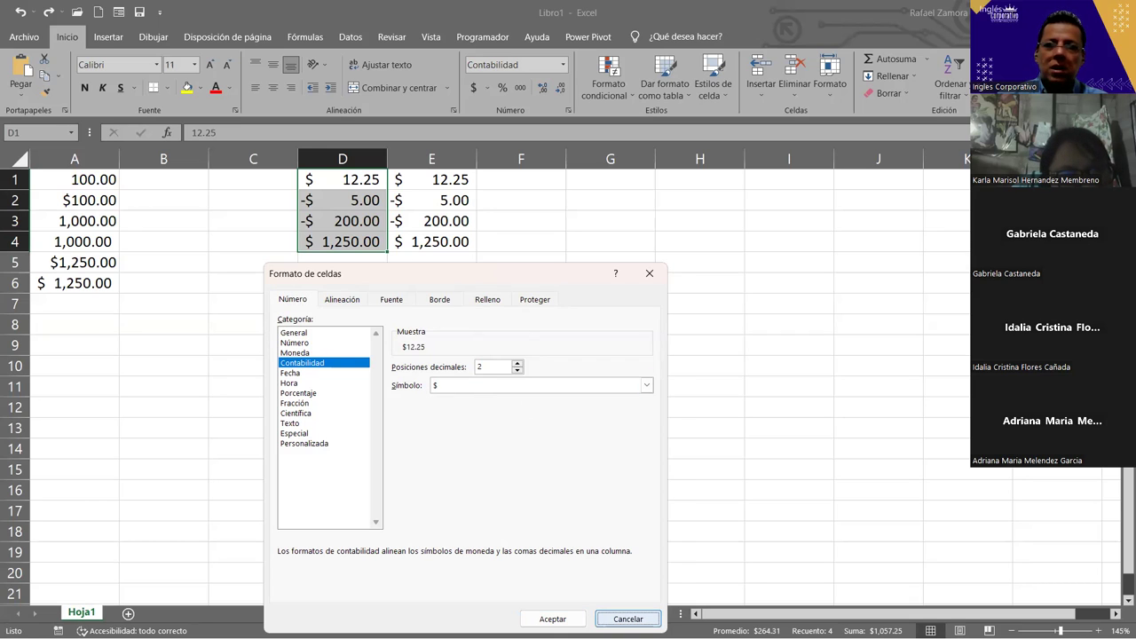
Step: Format E1:E4 as Moneda with negatives shown in red without a minus sign ($1,234.10)
{"action": "left_click", "coordinate": [627, 619]}
{"action": "left_click_drag", "start_coordinate": [459, 178], "coordinate": [454, 243]}
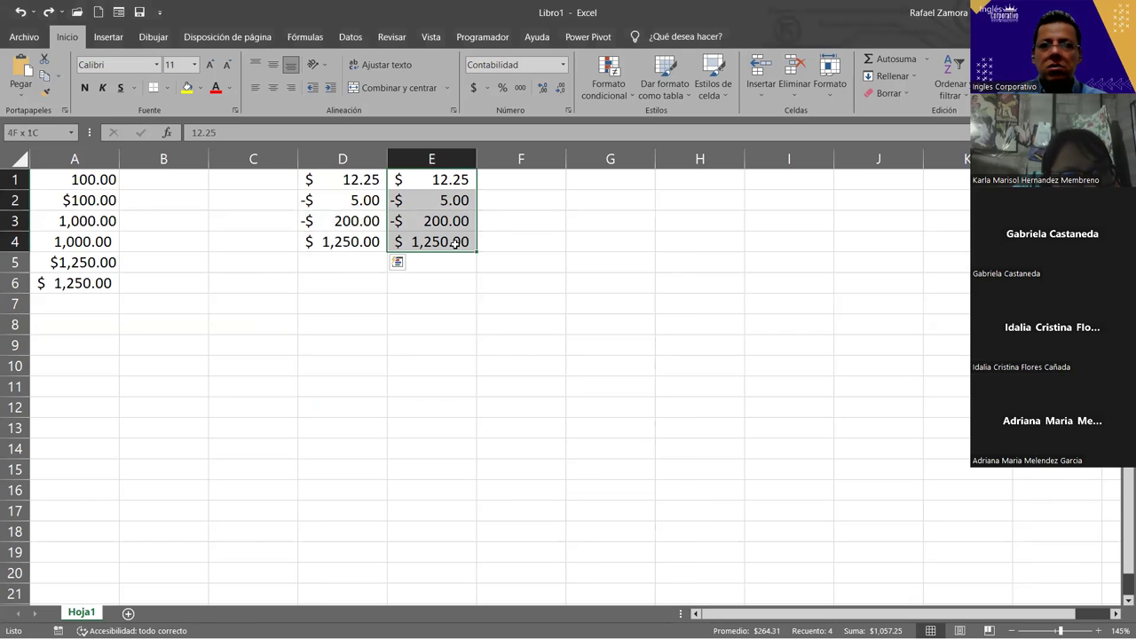
{"action": "left_click", "coordinate": [562, 65]}
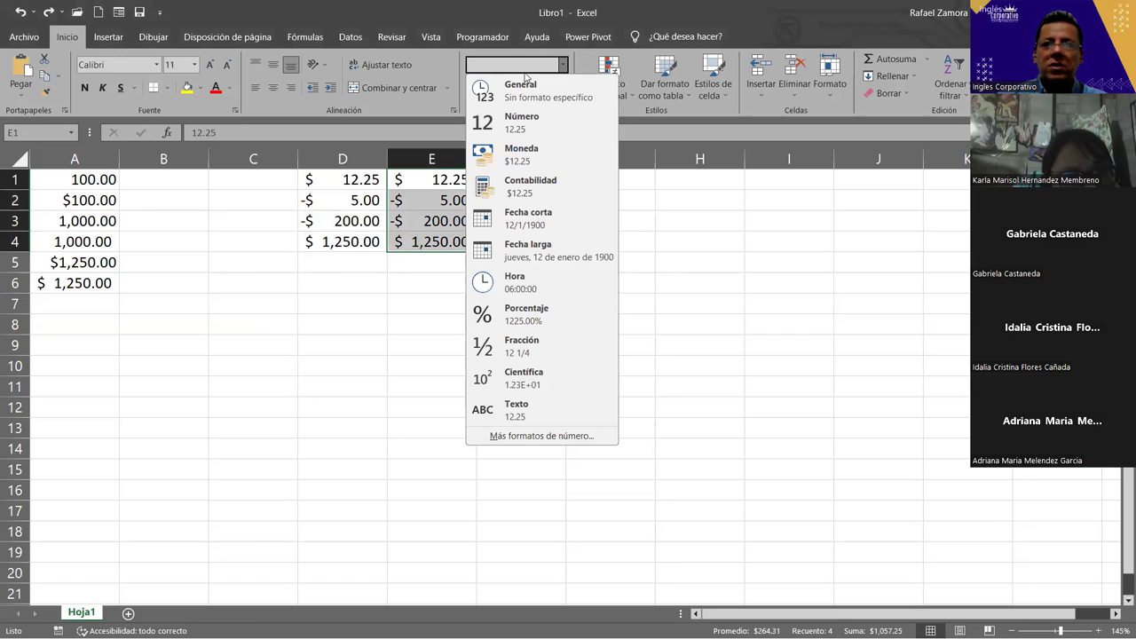
{"action": "left_click", "coordinate": [517, 434]}
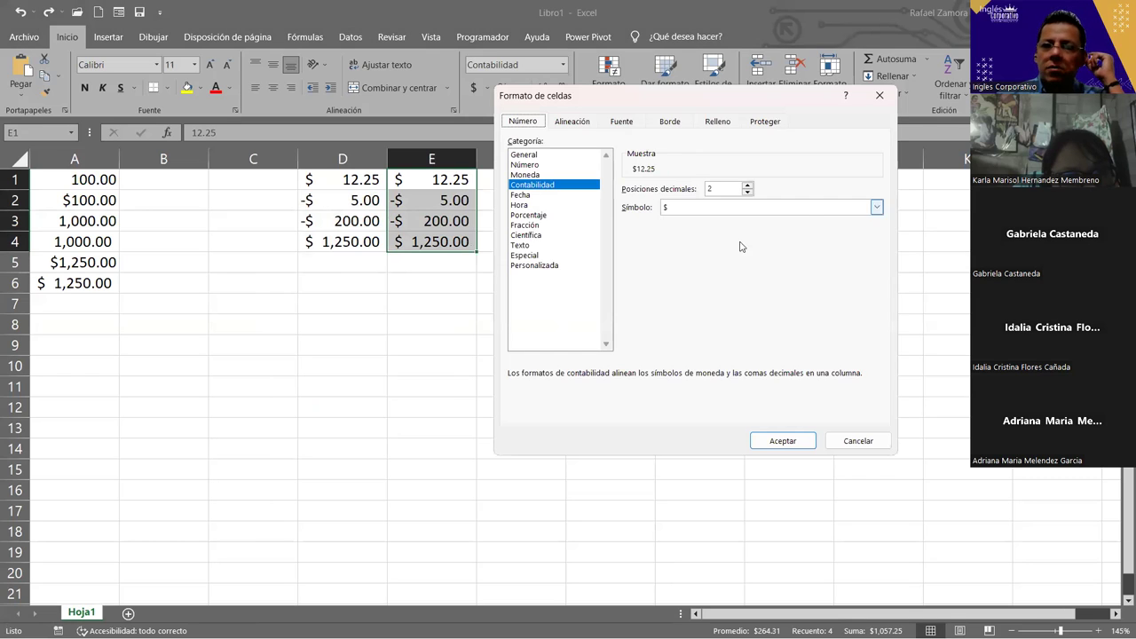
{"action": "left_click", "coordinate": [527, 177]}
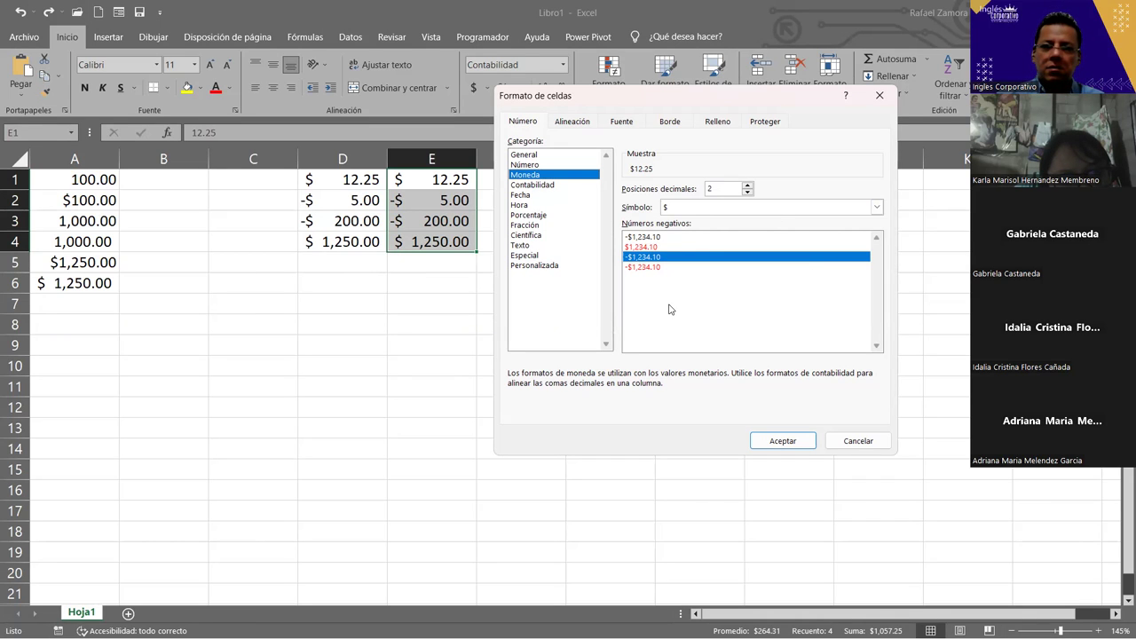
{"action": "left_click", "coordinate": [645, 247]}
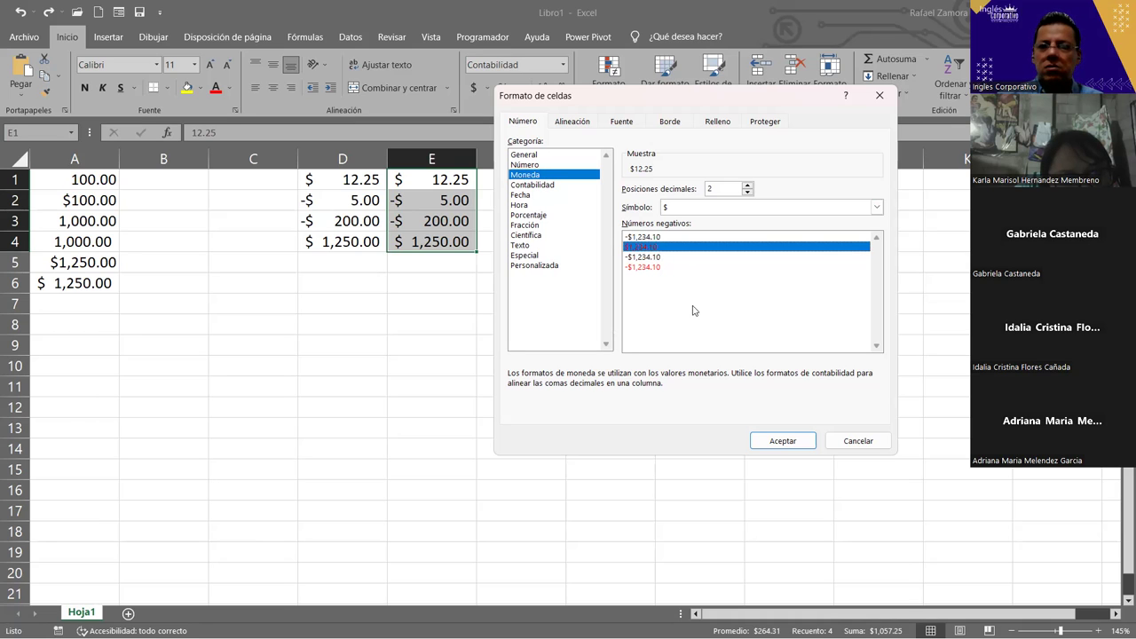
{"action": "left_click", "coordinate": [783, 441]}
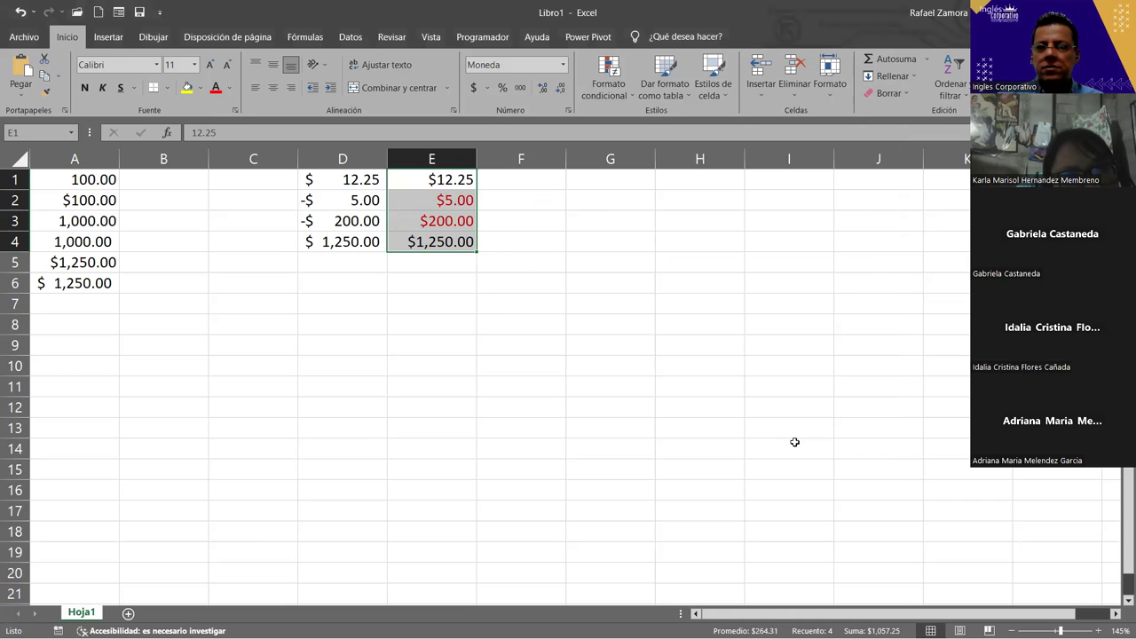
{"action": "left_click", "coordinate": [422, 330]}
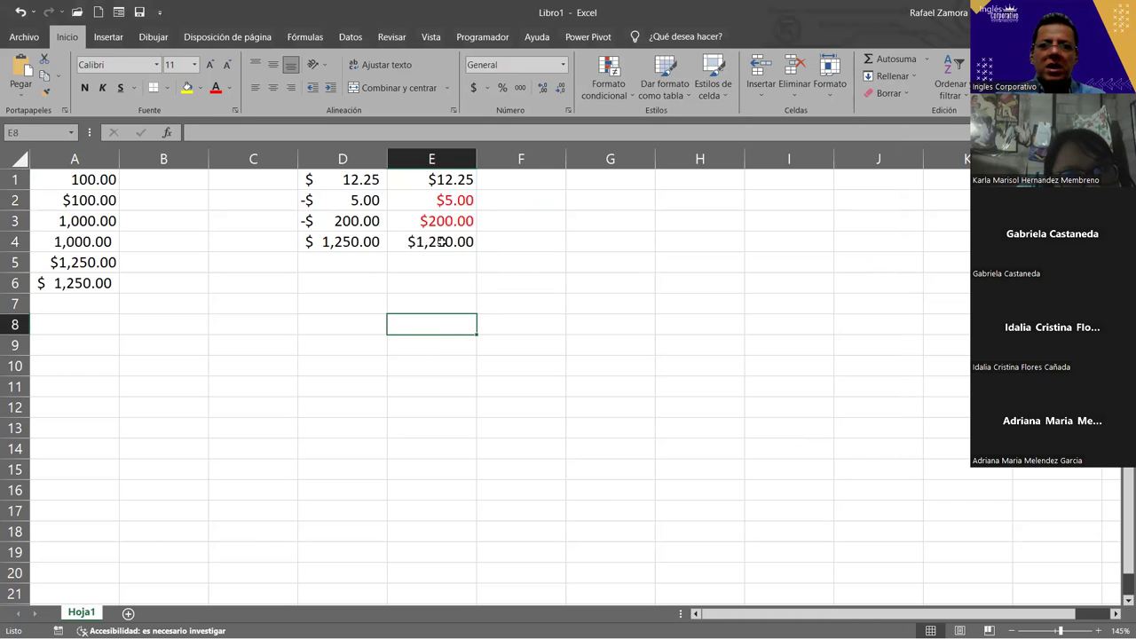
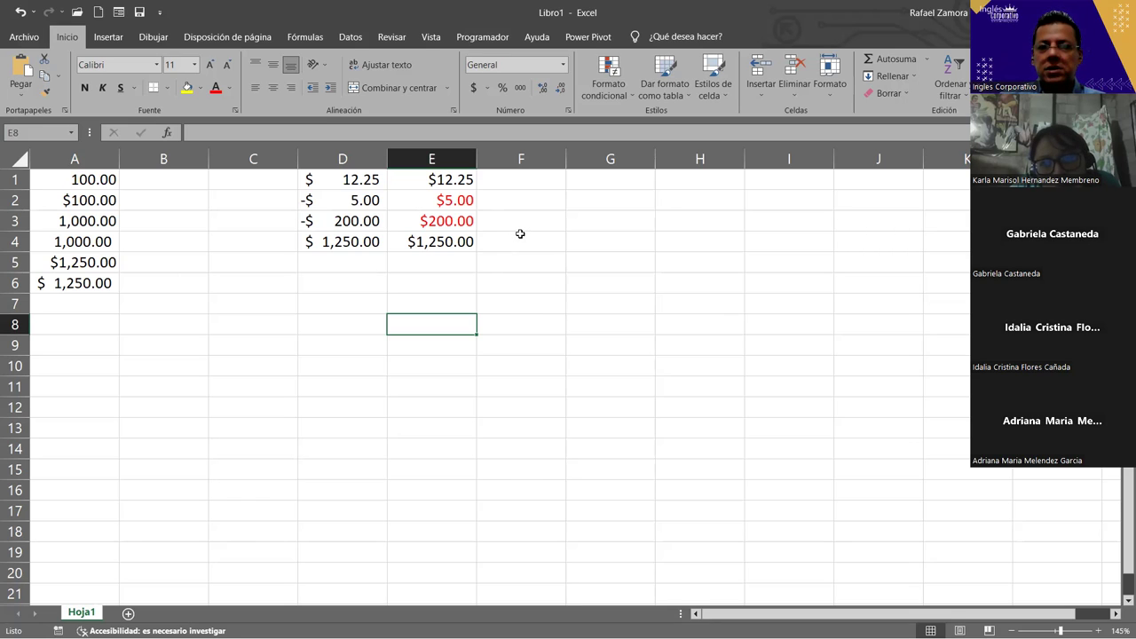
Step: Format E1:E4 as Moneda with the red -$1,234.10 negative-number style
{"action": "left_click_drag", "start_coordinate": [447, 203], "coordinate": [448, 217]}
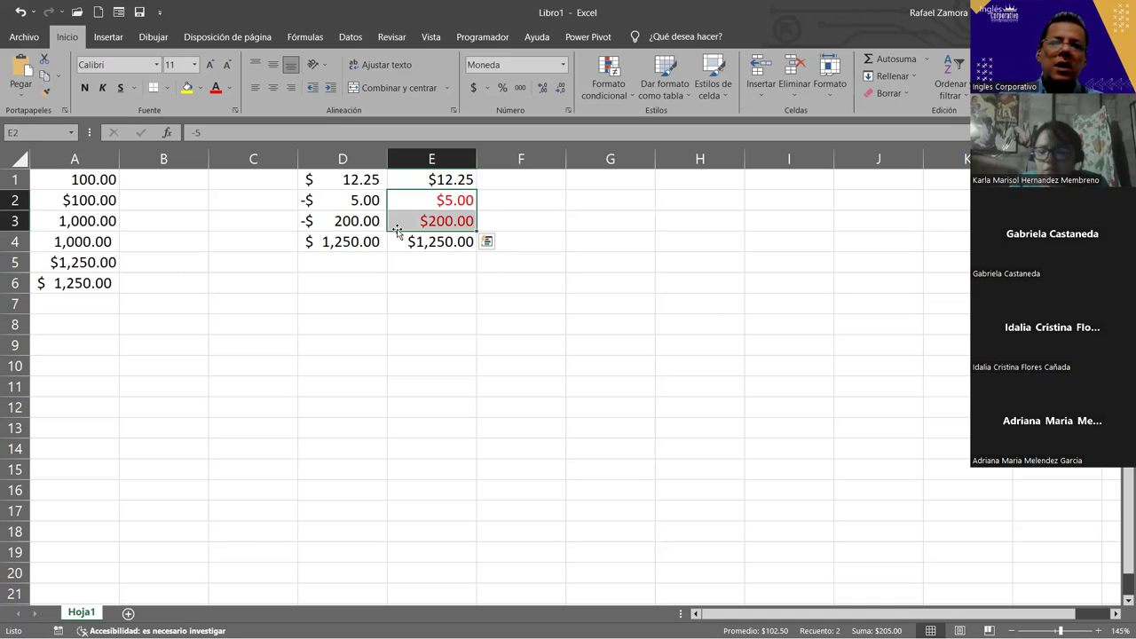
{"action": "left_click", "coordinate": [658, 251]}
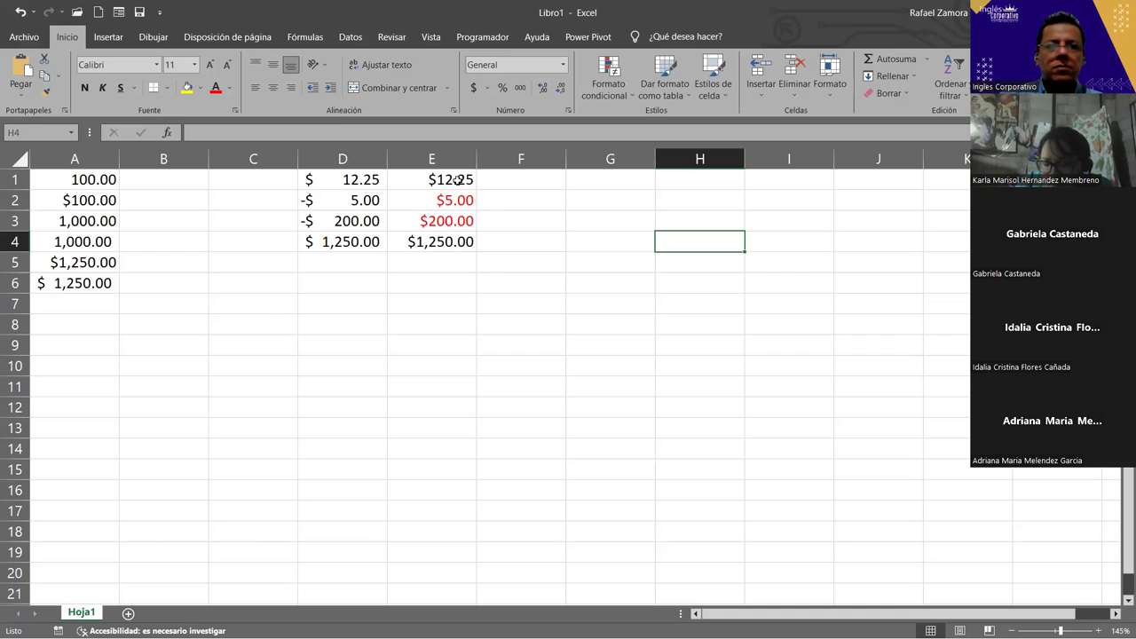
{"action": "left_click_drag", "start_coordinate": [455, 179], "coordinate": [455, 241]}
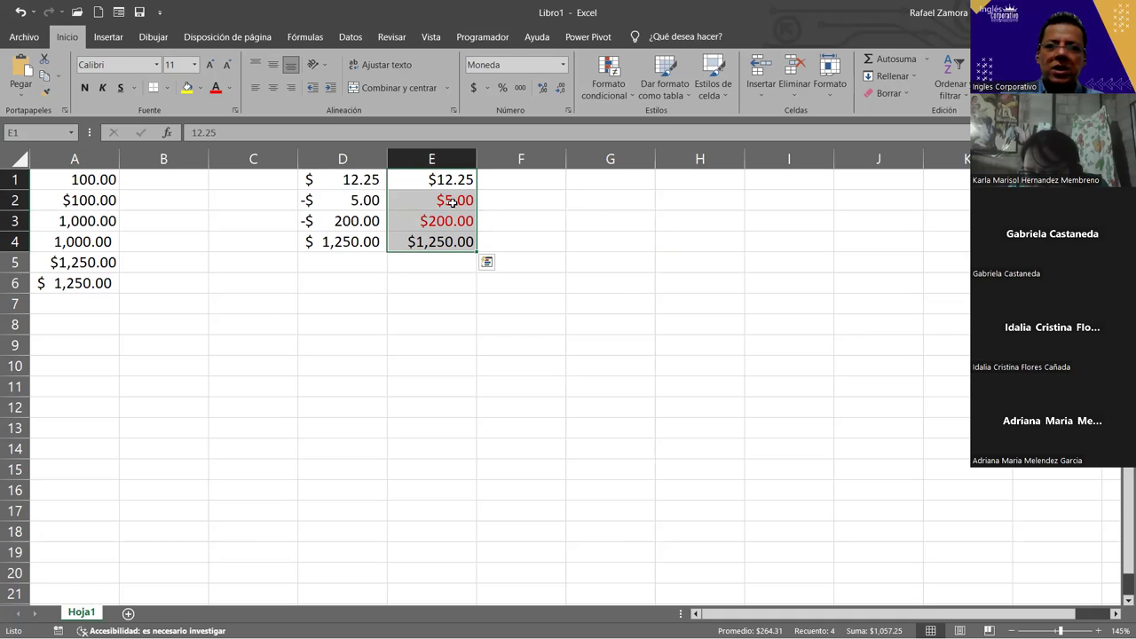
{"action": "right_click", "coordinate": [453, 203]}
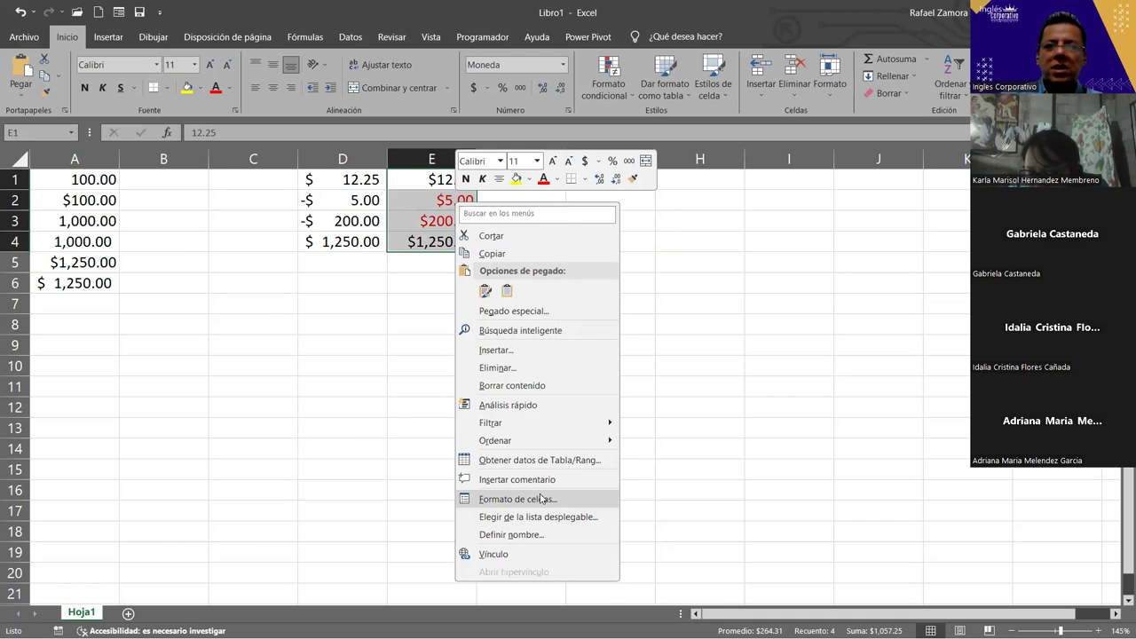
{"action": "left_click", "coordinate": [542, 500]}
{"action": "left_click_drag", "start_coordinate": [584, 287], "coordinate": [757, 27]}
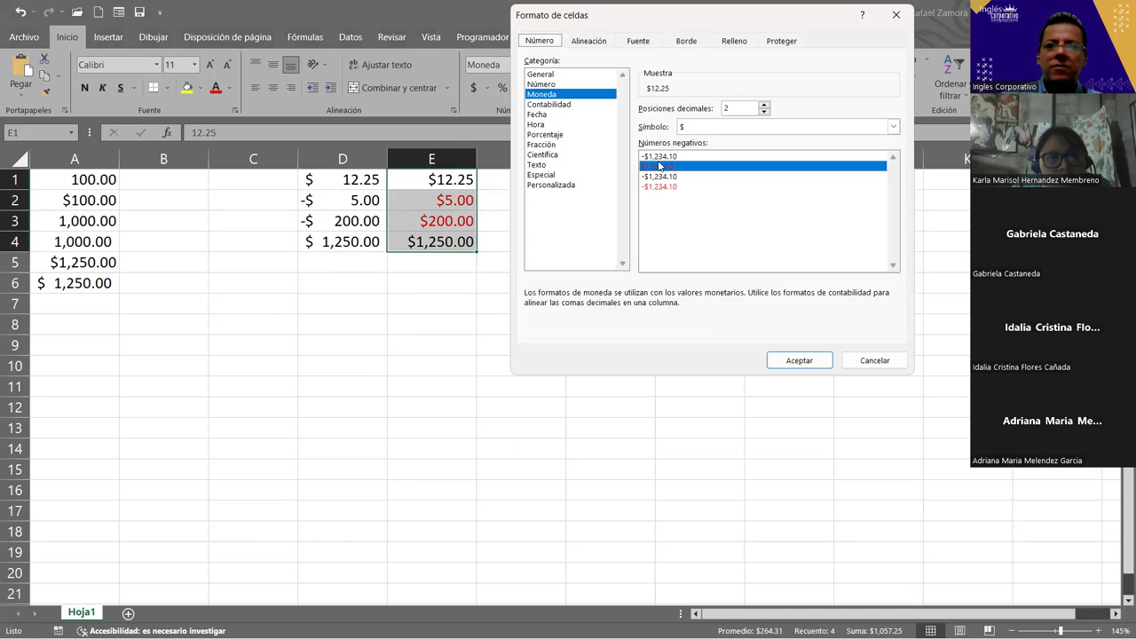
{"action": "left_click", "coordinate": [673, 186]}
{"action": "left_click", "coordinate": [662, 168]}
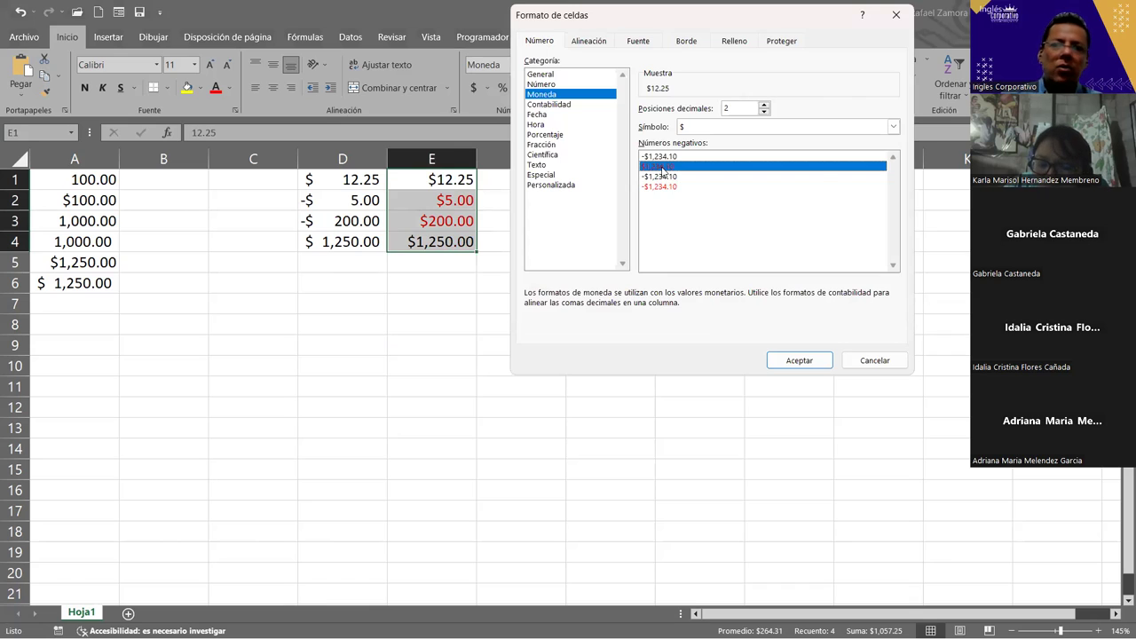
{"action": "left_click", "coordinate": [677, 187]}
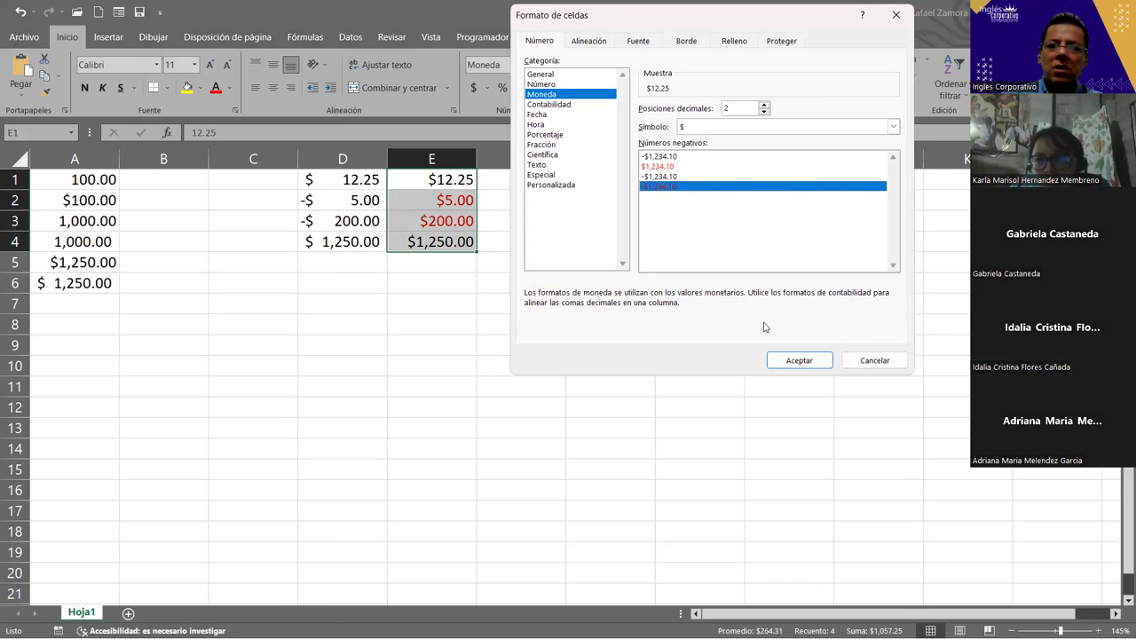
{"action": "left_click", "coordinate": [791, 361]}
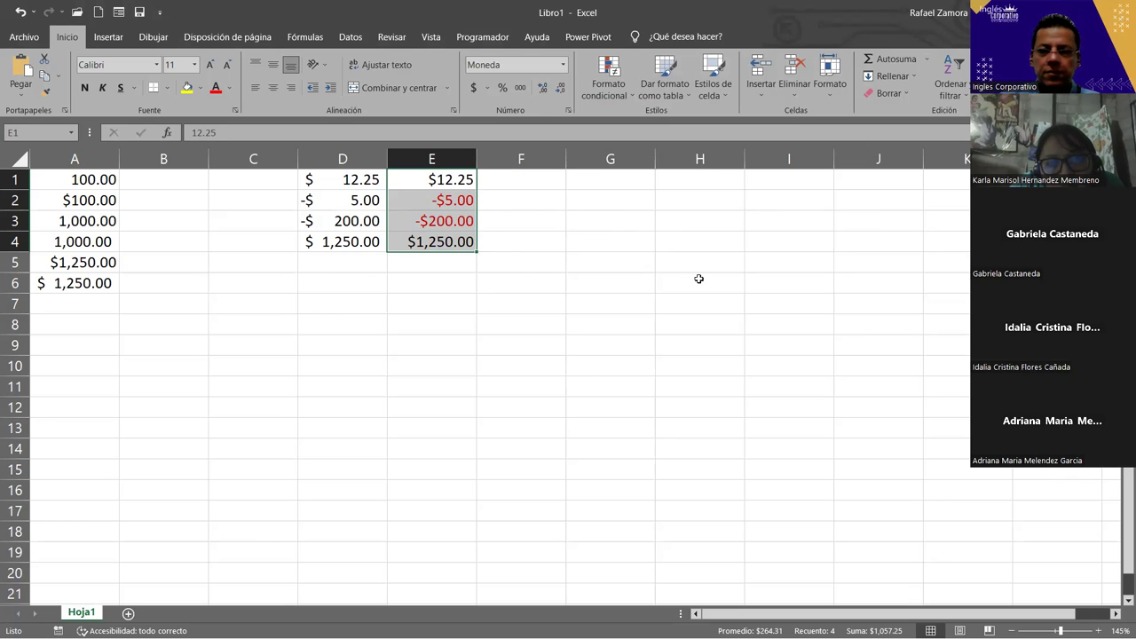
{"action": "left_click", "coordinate": [499, 286]}
{"action": "left_click", "coordinate": [263, 187]}
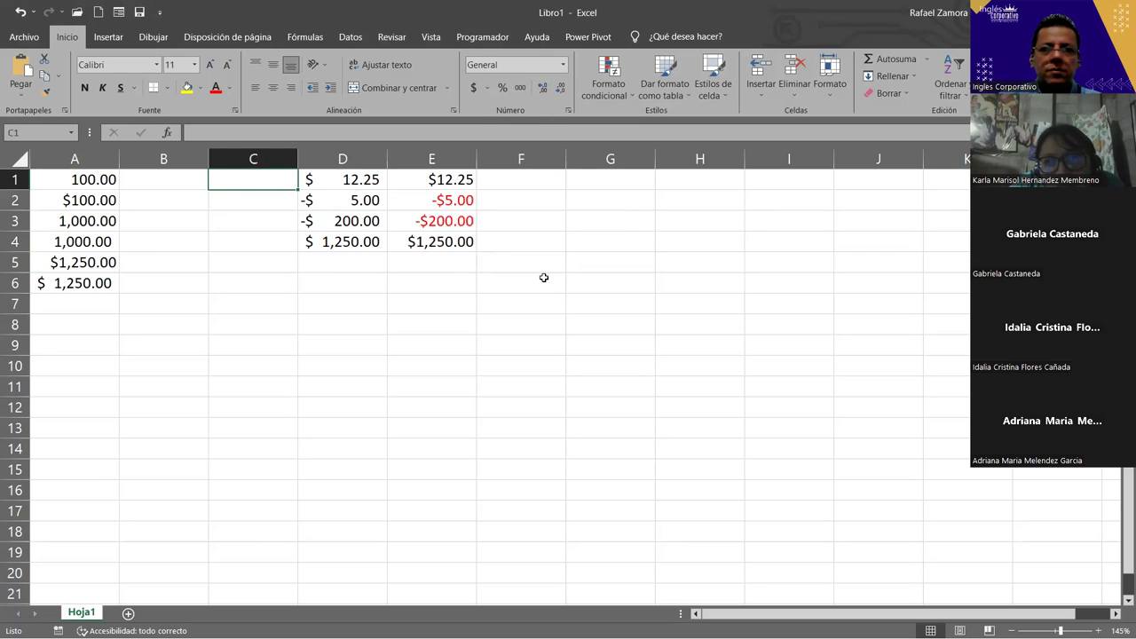
{"action": "left_click", "coordinate": [462, 345]}
{"action": "left_click", "coordinate": [338, 380]}
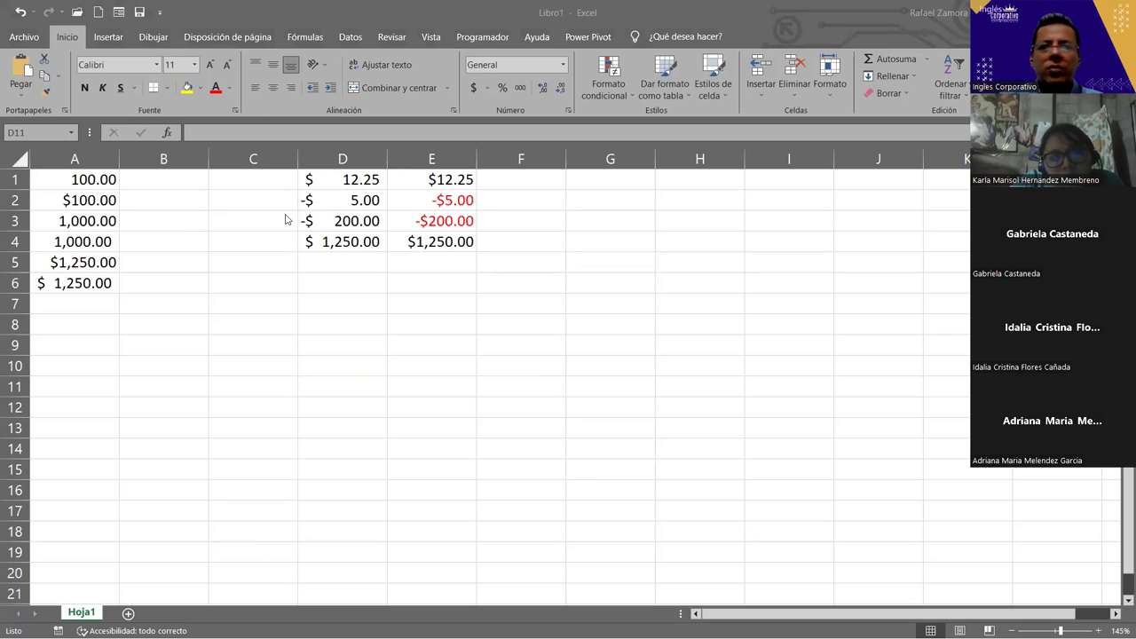
{"action": "left_click", "coordinate": [236, 216]}
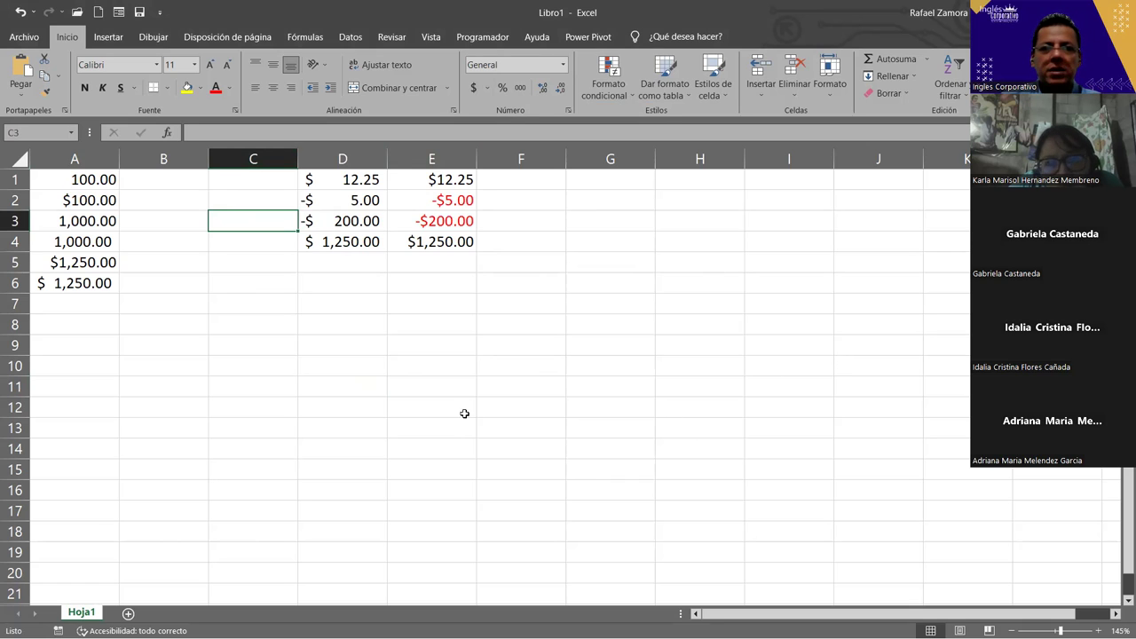
{"action": "left_click", "coordinate": [190, 184]}
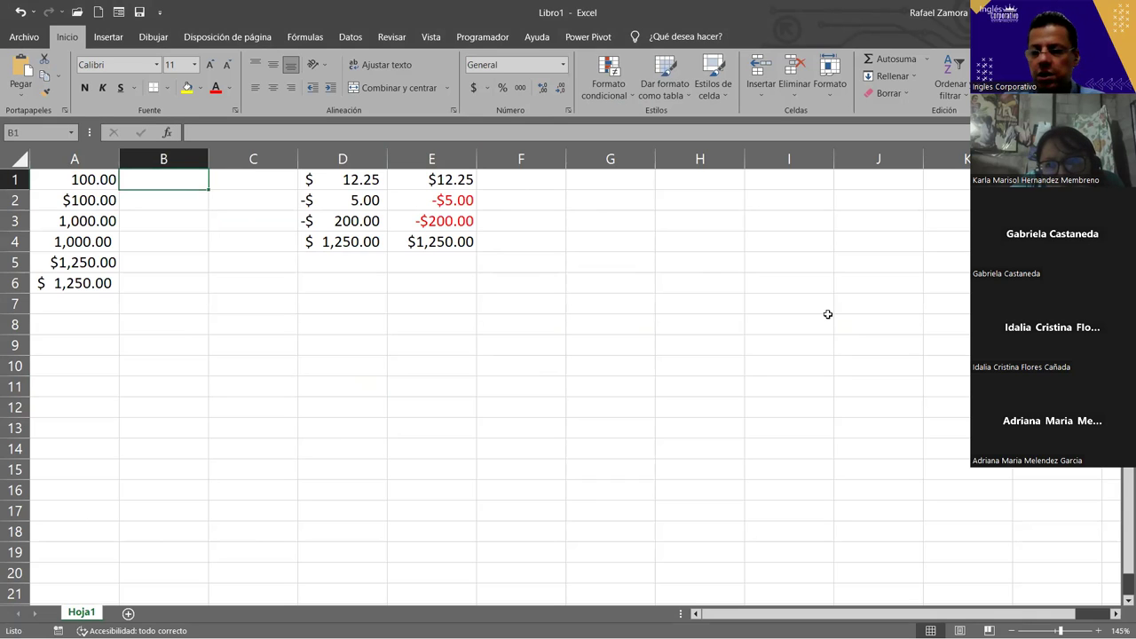
Step: Enter 12.5, 20.45, 100.235 and 15.1457 into cells B1 through B4
{"action": "type", "text": "12"}
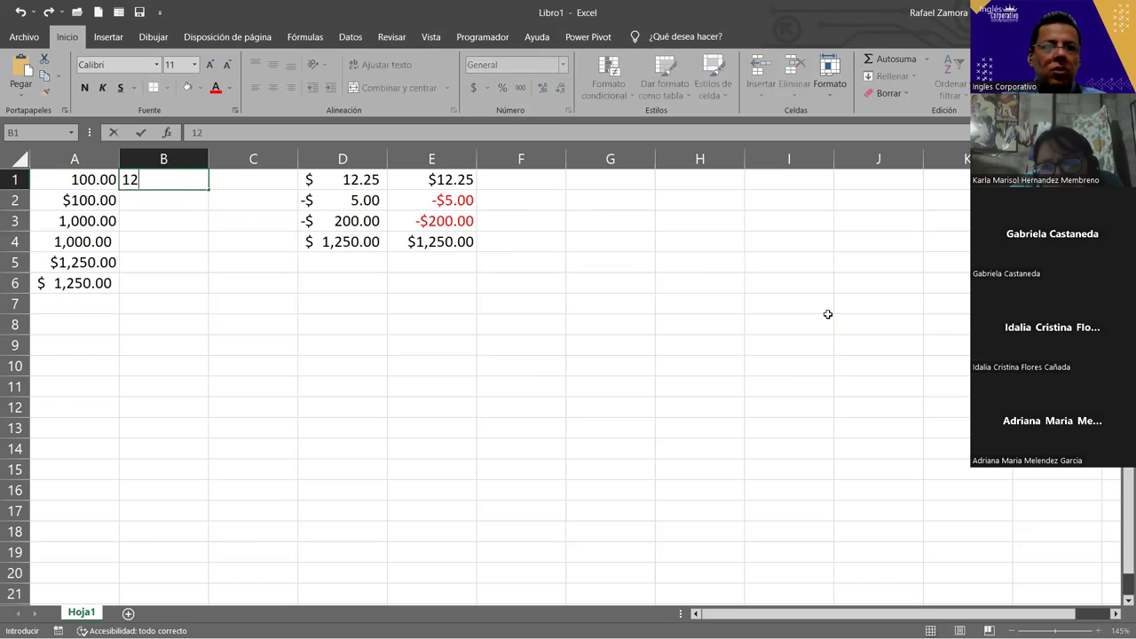
{"action": "type", "text": ".5"}
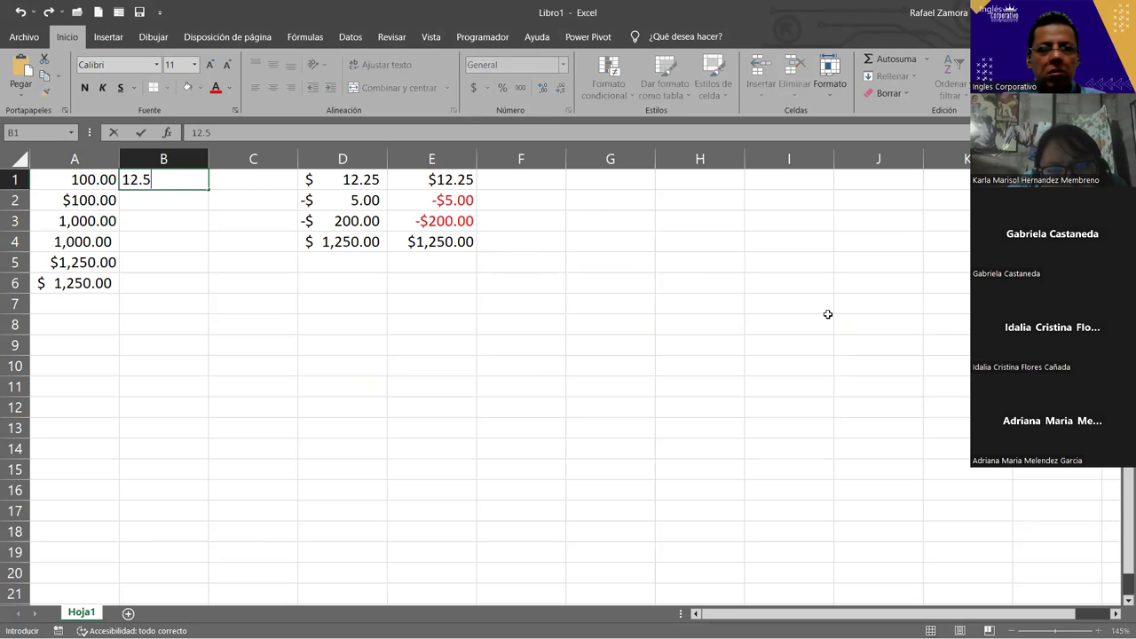
{"action": "key", "text": "Return"}
{"action": "type", "text": "20.45"}
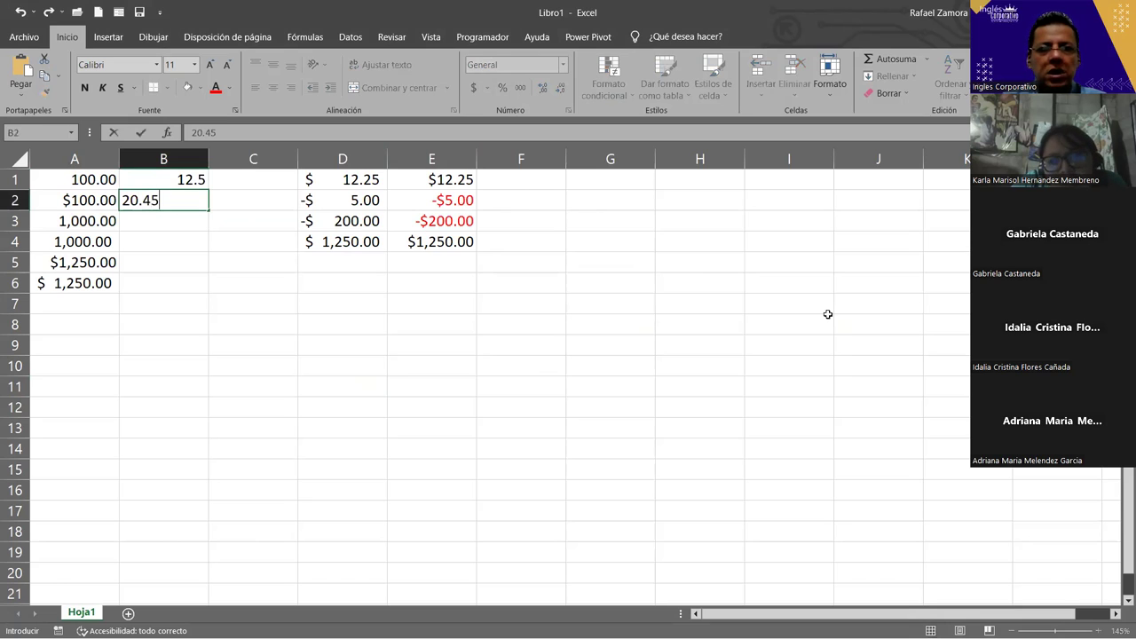
{"action": "key", "text": "Return"}
{"action": "type", "text": "100.235"}
{"action": "key", "text": "Return"}
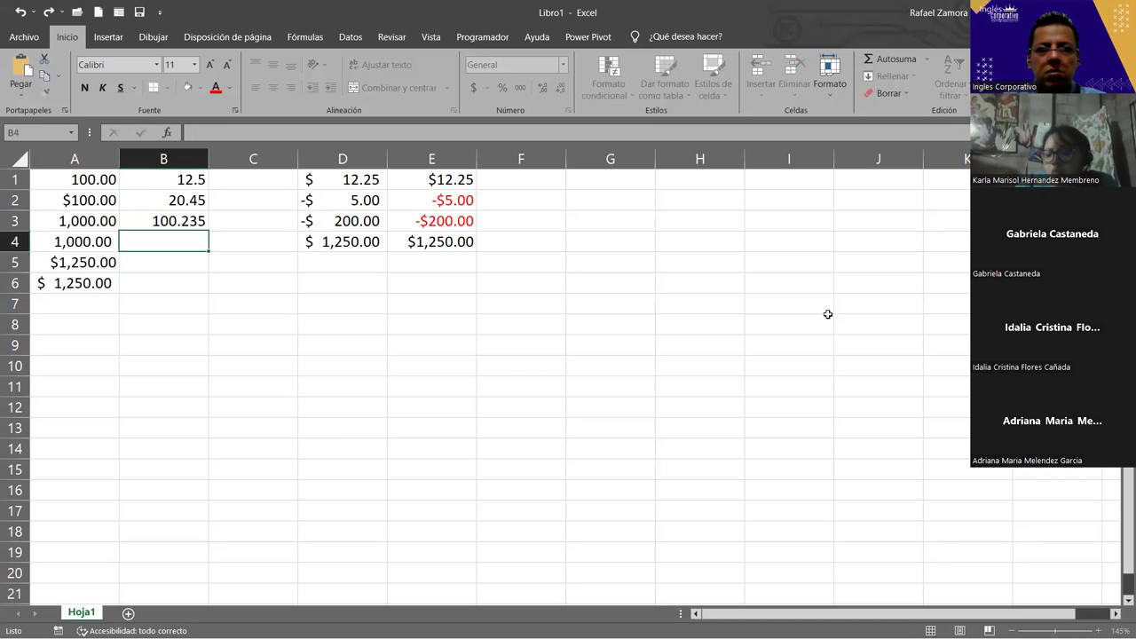
{"action": "type", "text": "15.1"}
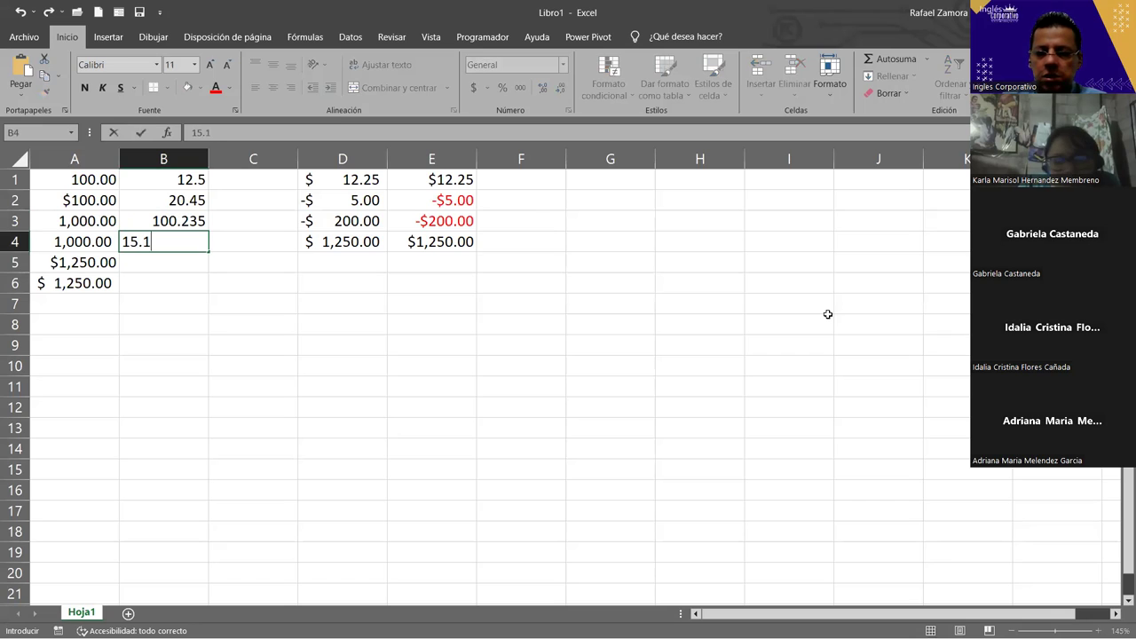
{"action": "type", "text": "45"}
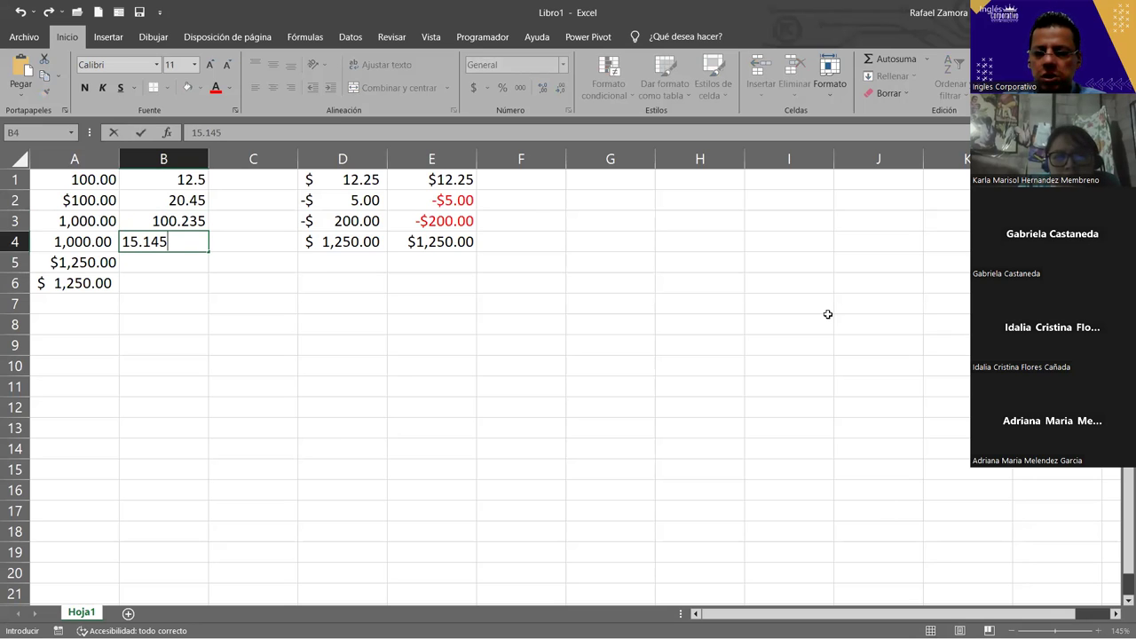
{"action": "type", "text": "7"}
{"action": "key", "text": "Return"}
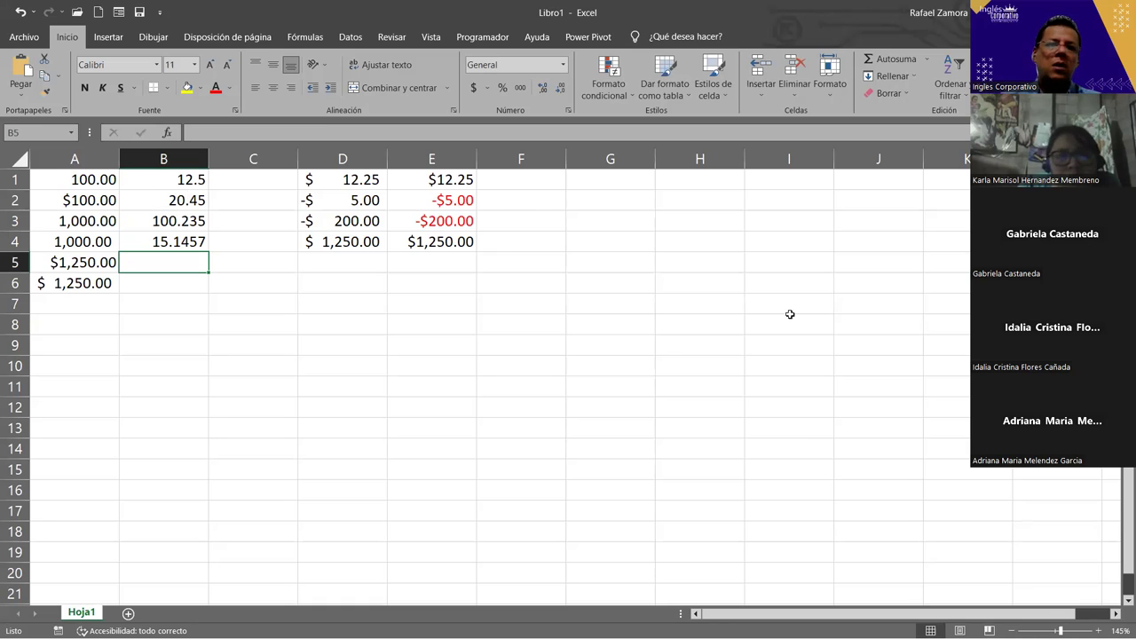
Step: Apply accounting format to B1:B4, showing $ 12.50, $ 20.45, $ 100.24 and $ 15.15
{"action": "scroll", "coordinate": [336, 347], "scroll_direction": "up", "scroll_amount": 1}
{"action": "scroll", "coordinate": [339, 345], "scroll_direction": "up", "scroll_amount": 1}
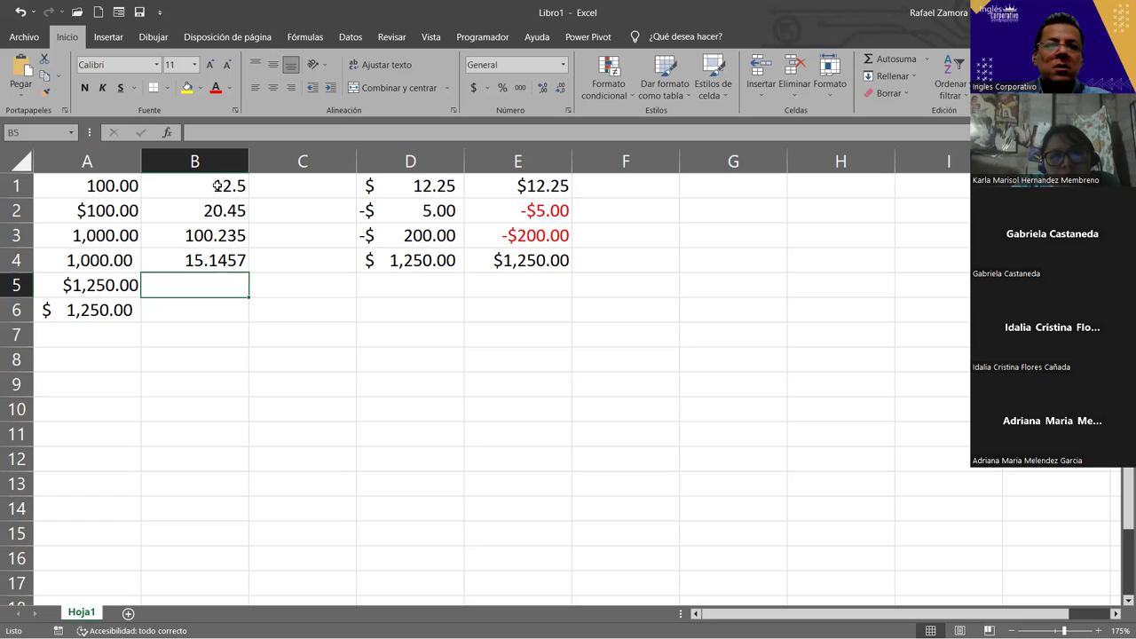
{"action": "left_click_drag", "start_coordinate": [216, 185], "coordinate": [200, 260]}
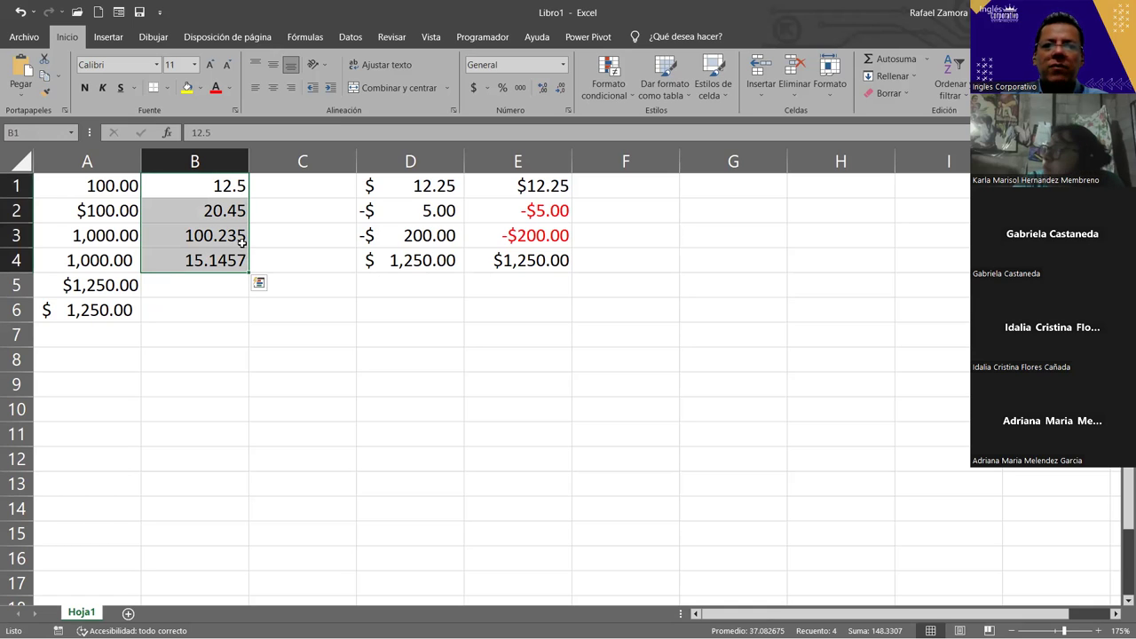
{"action": "left_click", "coordinate": [473, 87]}
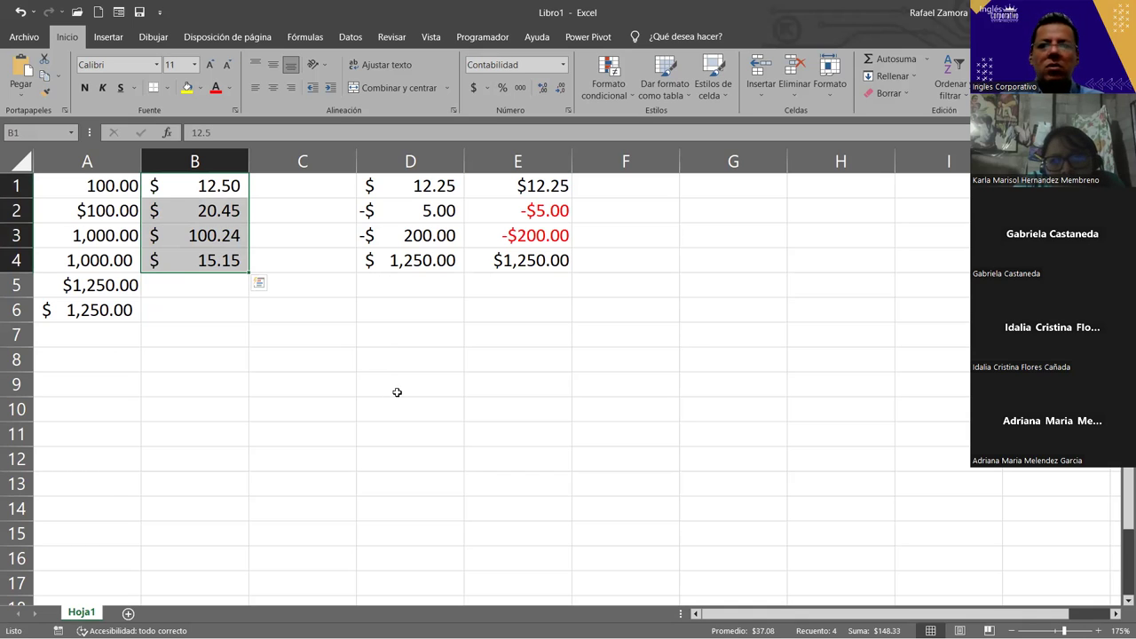
{"action": "left_click", "coordinate": [351, 294]}
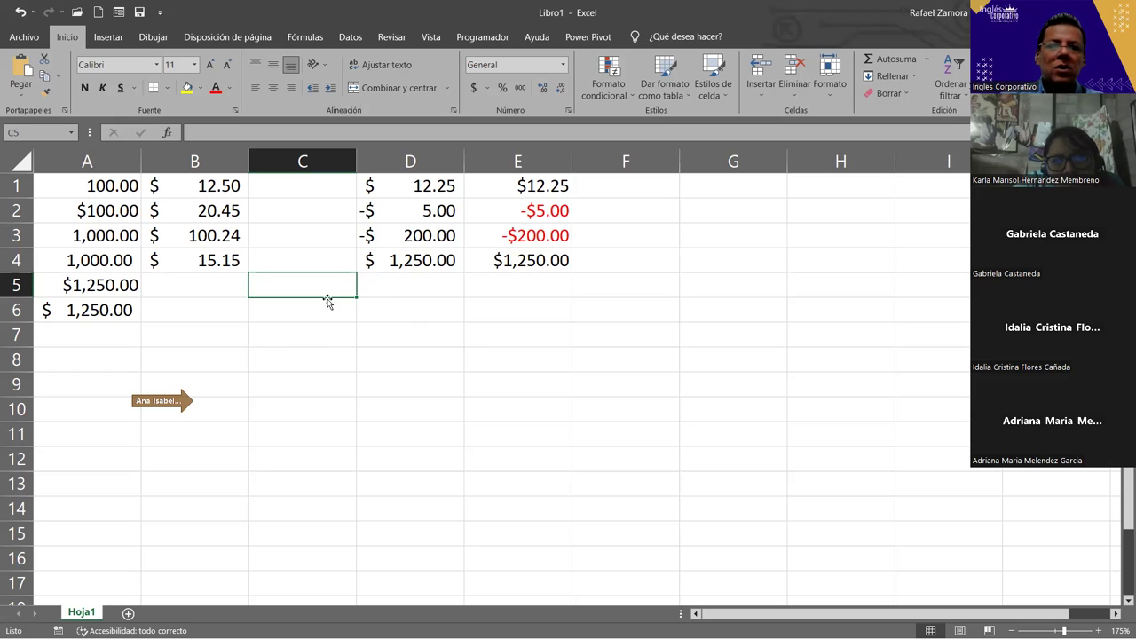
Step: Inspect the stored values of B1 to B3, revealing B3's full value 100.235
{"action": "left_click", "coordinate": [221, 186]}
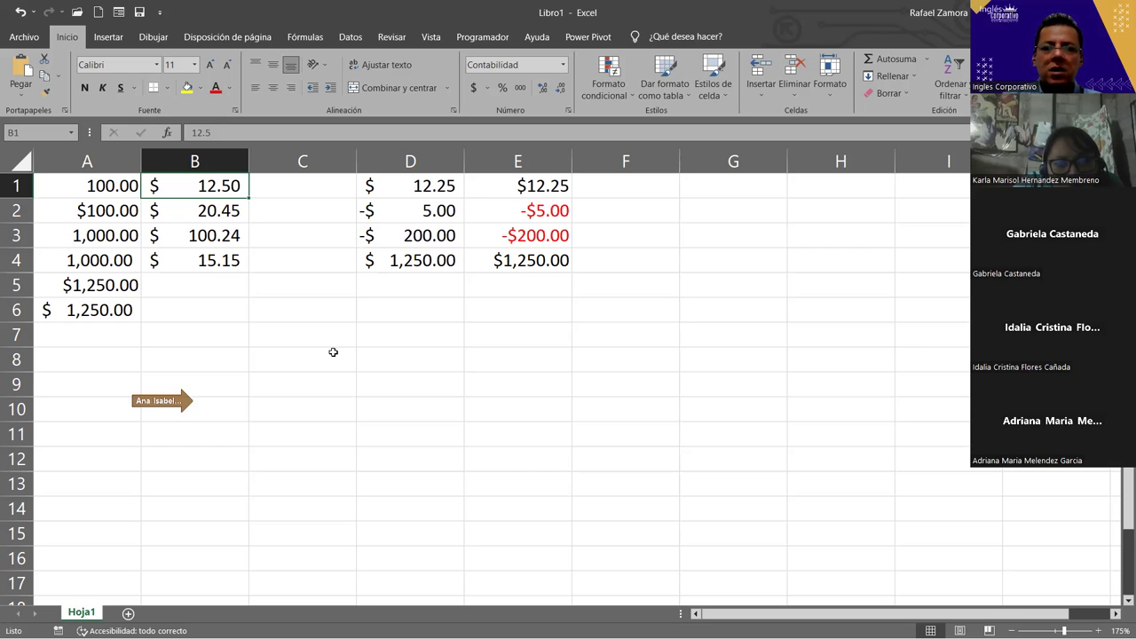
{"action": "left_click", "coordinate": [229, 211]}
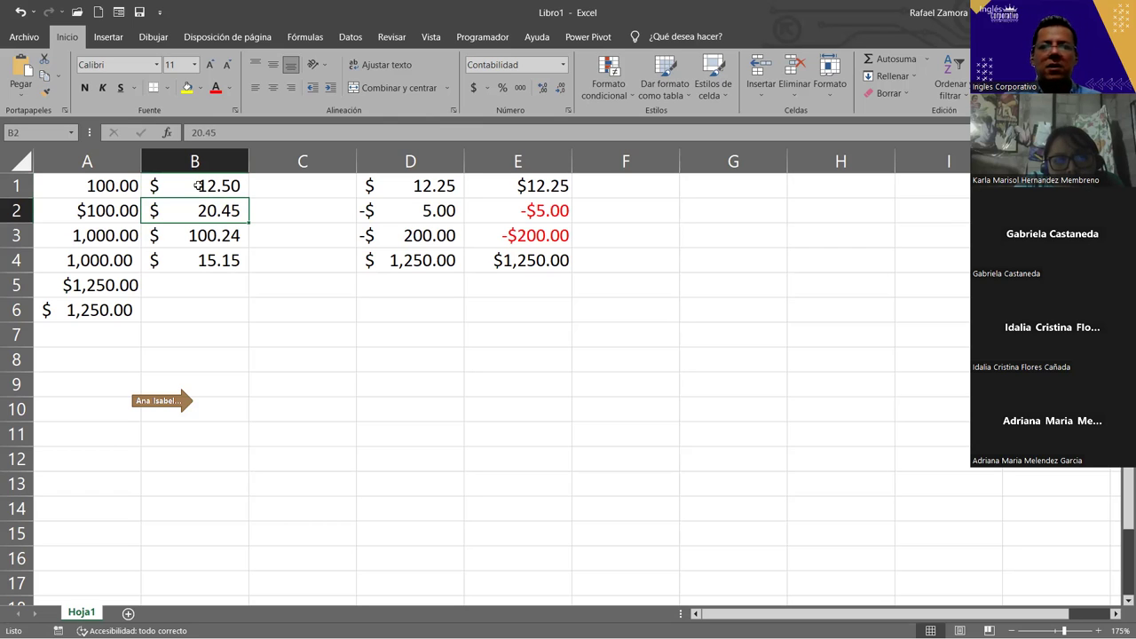
{"action": "left_click", "coordinate": [195, 234]}
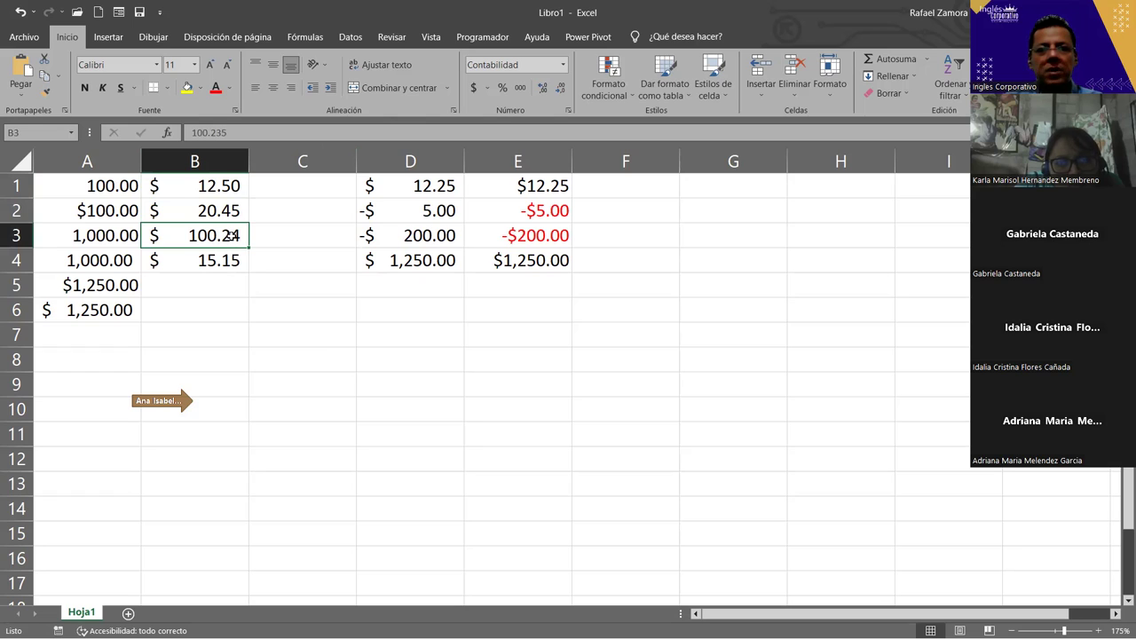
{"action": "double_click", "coordinate": [220, 134]}
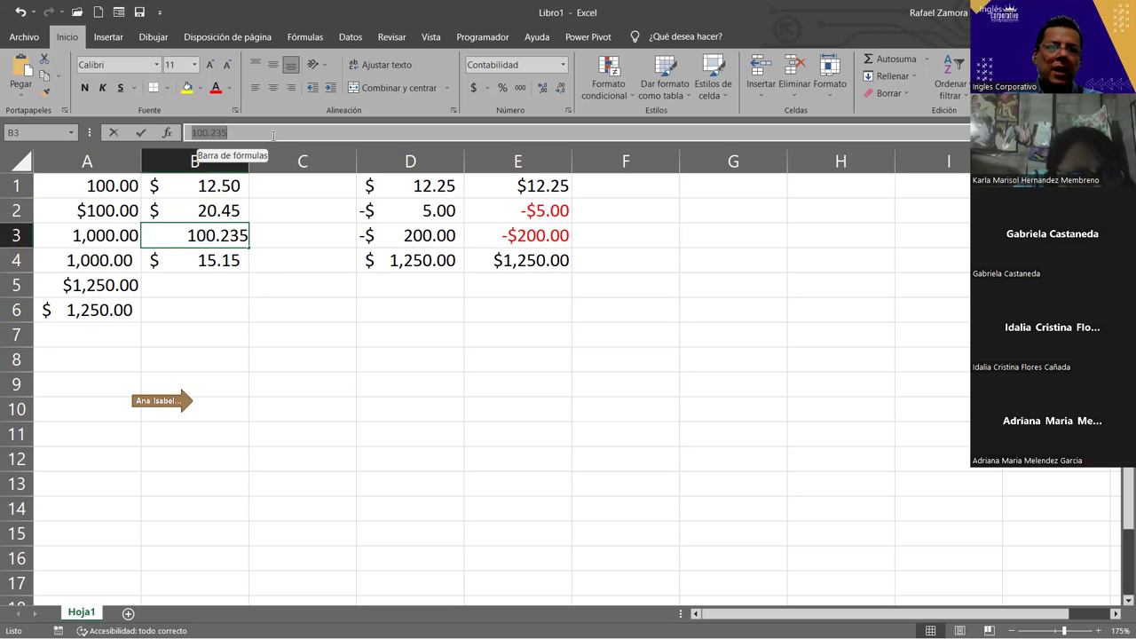
{"action": "left_click", "coordinate": [225, 133]}
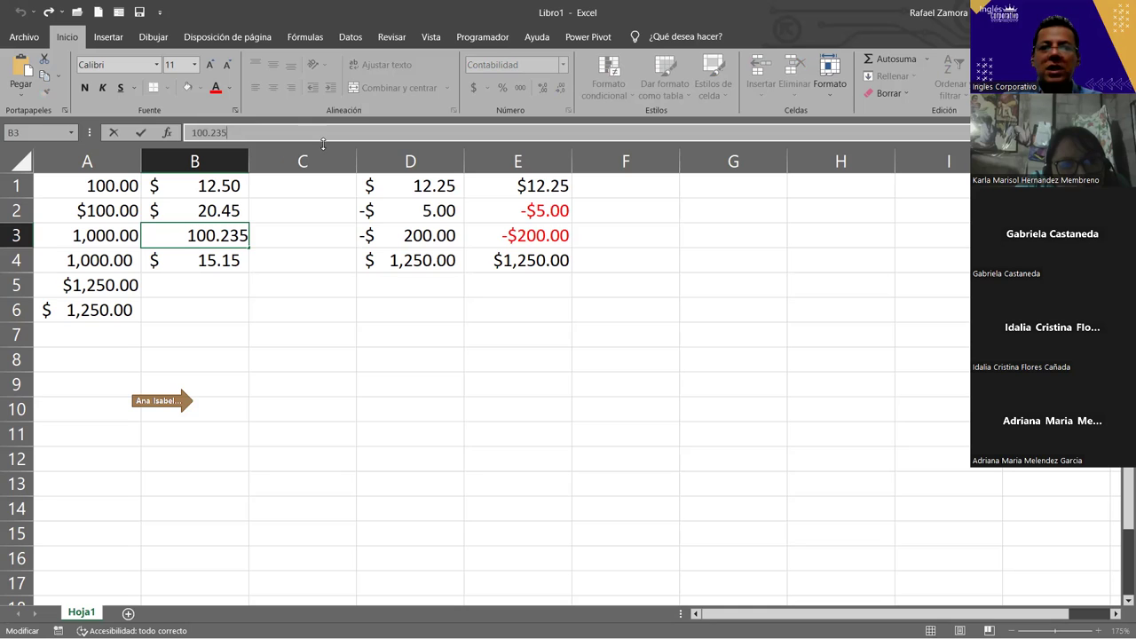
{"action": "left_click", "coordinate": [248, 237]}
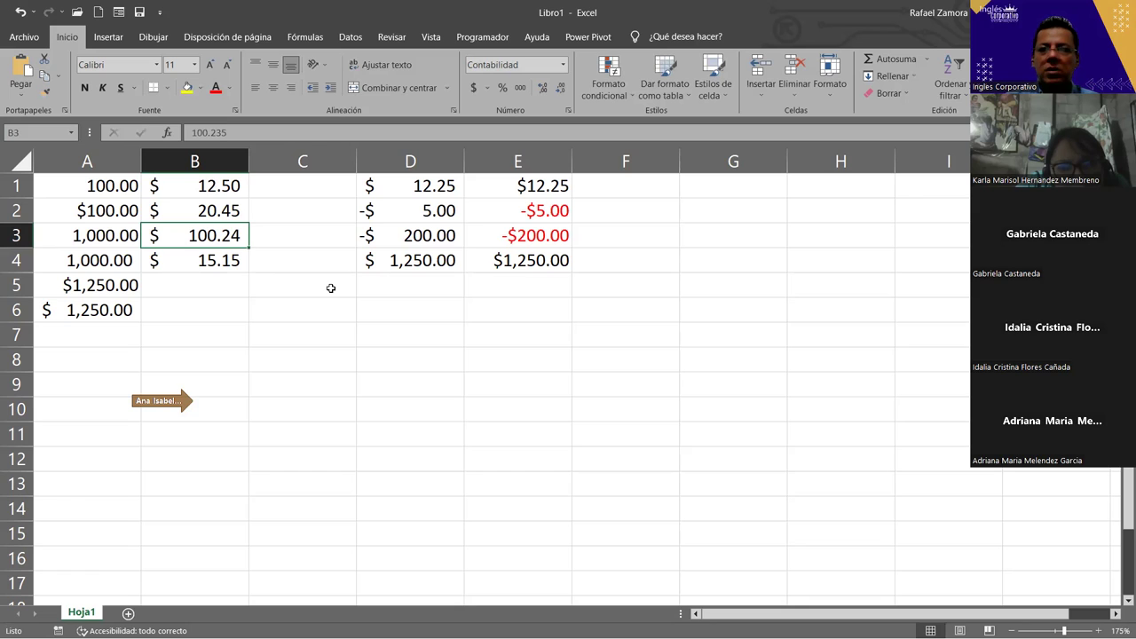
Step: Open B4 for editing to reveal its full value 15.1457, then commit it
{"action": "left_click", "coordinate": [233, 261]}
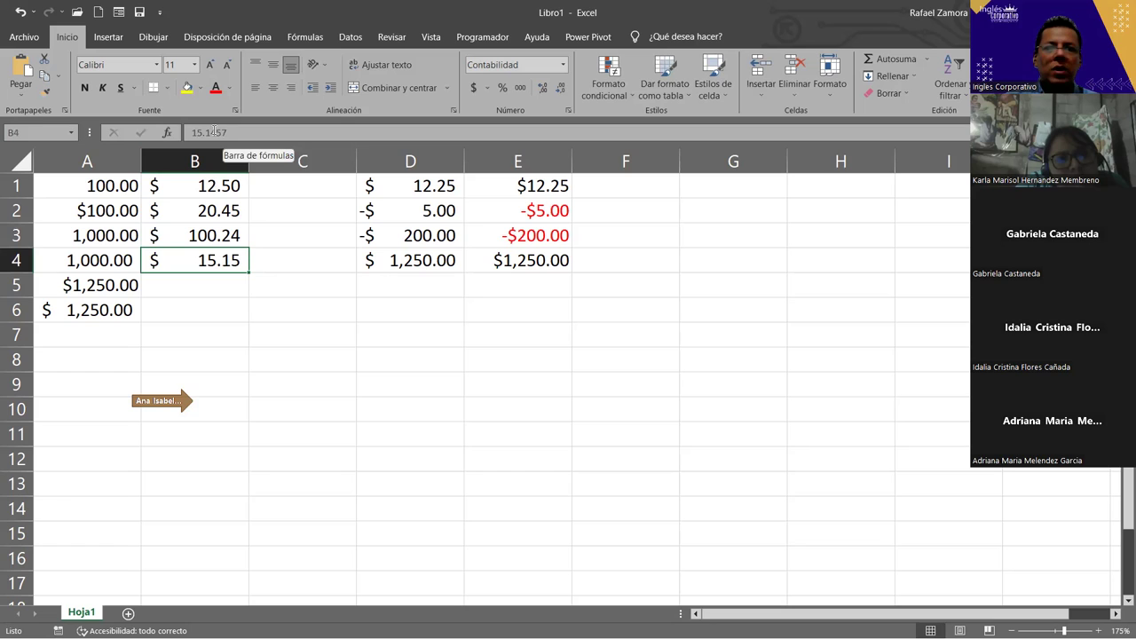
{"action": "left_click", "coordinate": [218, 132]}
{"action": "left_click_drag", "start_coordinate": [220, 132], "coordinate": [225, 140]}
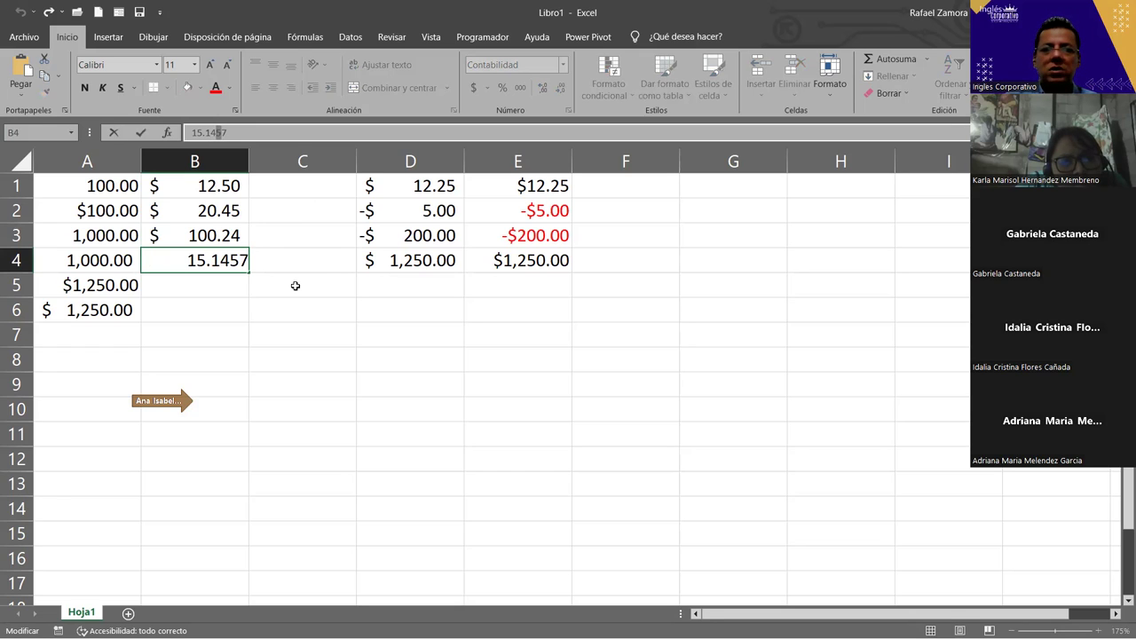
{"action": "key", "text": "Return"}
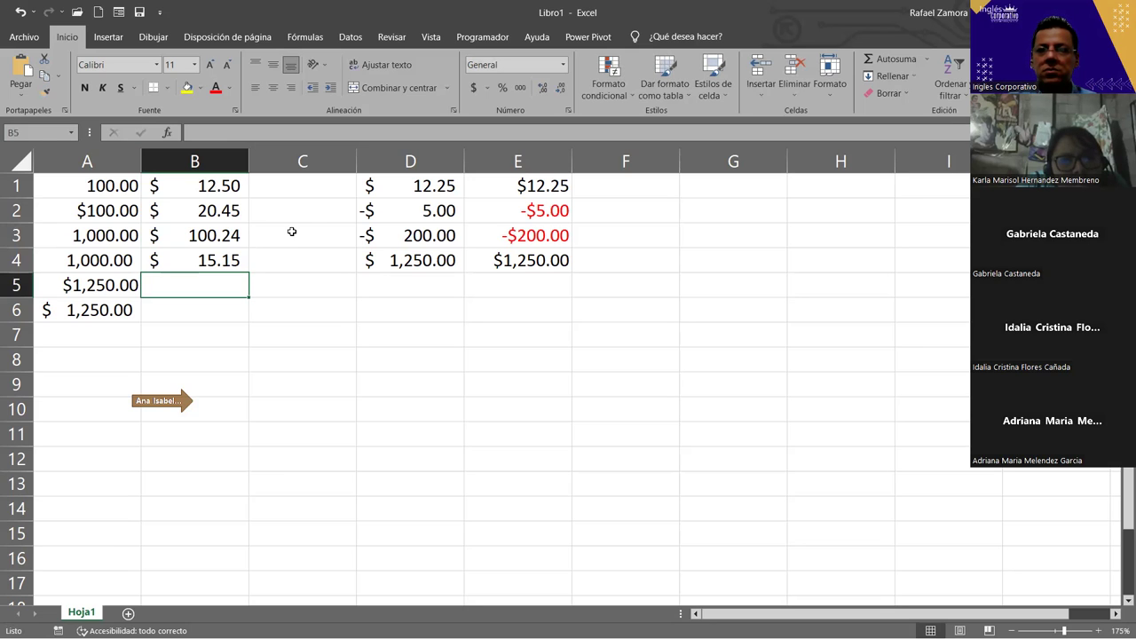
Step: Adjust B1's decimal places with Aumentar/Disminuir decimales until it shows $ 12.5
{"action": "left_click", "coordinate": [227, 188]}
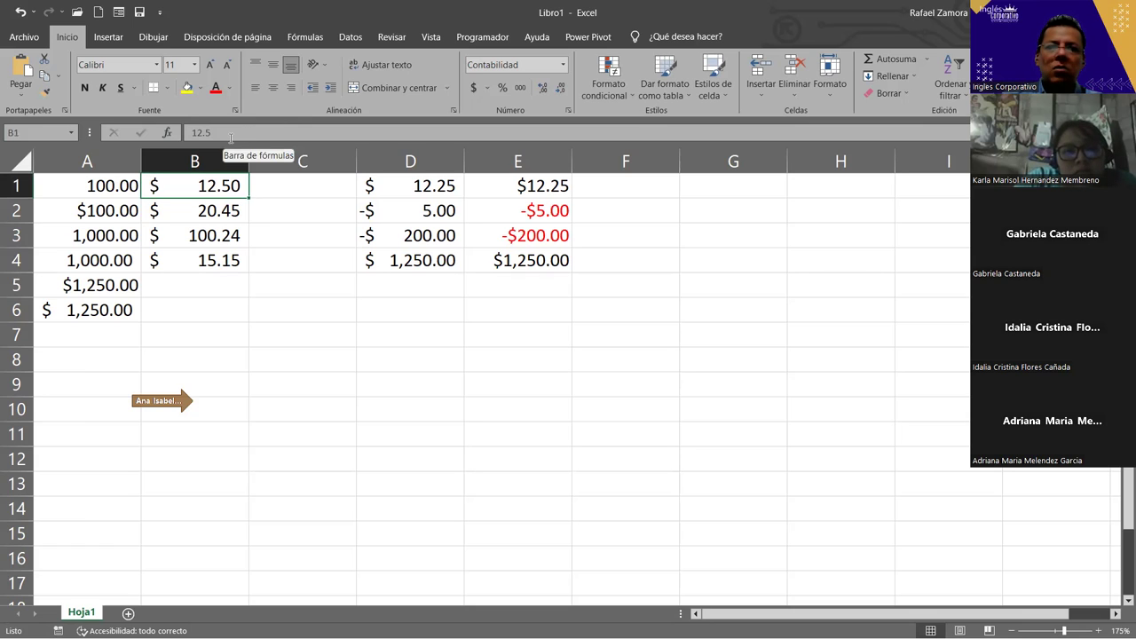
{"action": "left_click", "coordinate": [237, 210]}
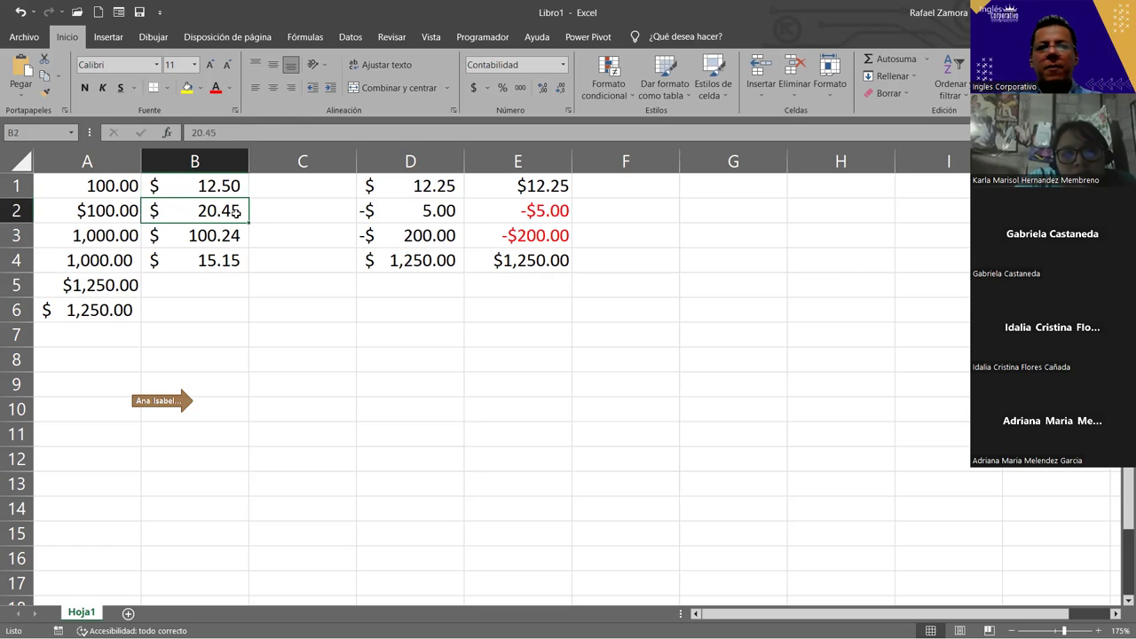
{"action": "left_click", "coordinate": [189, 186]}
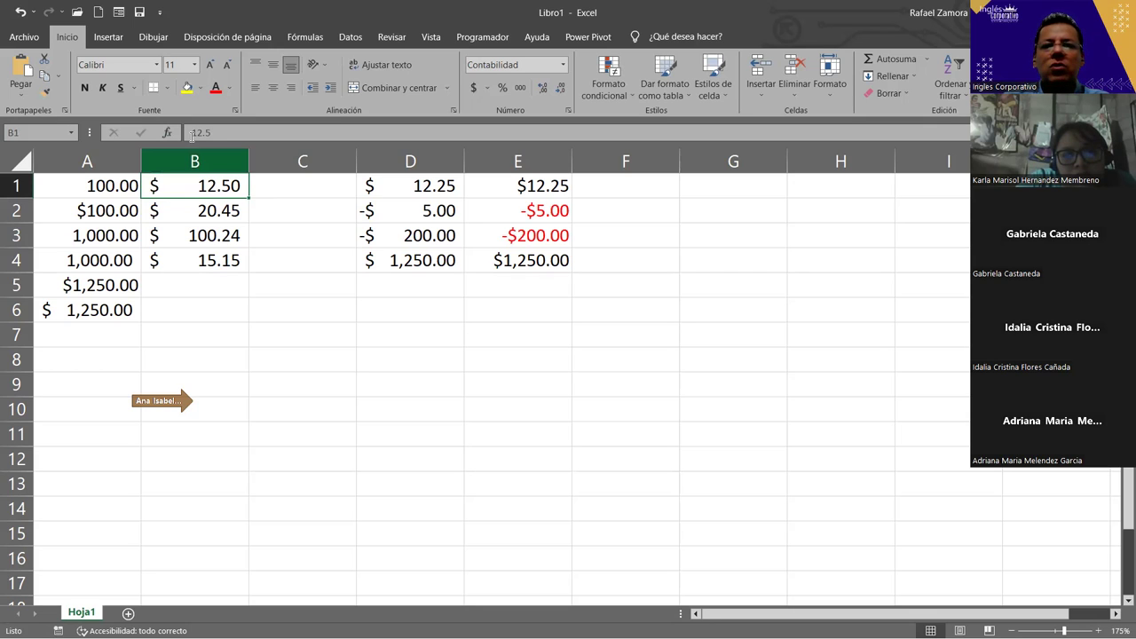
{"action": "left_click", "coordinate": [540, 89]}
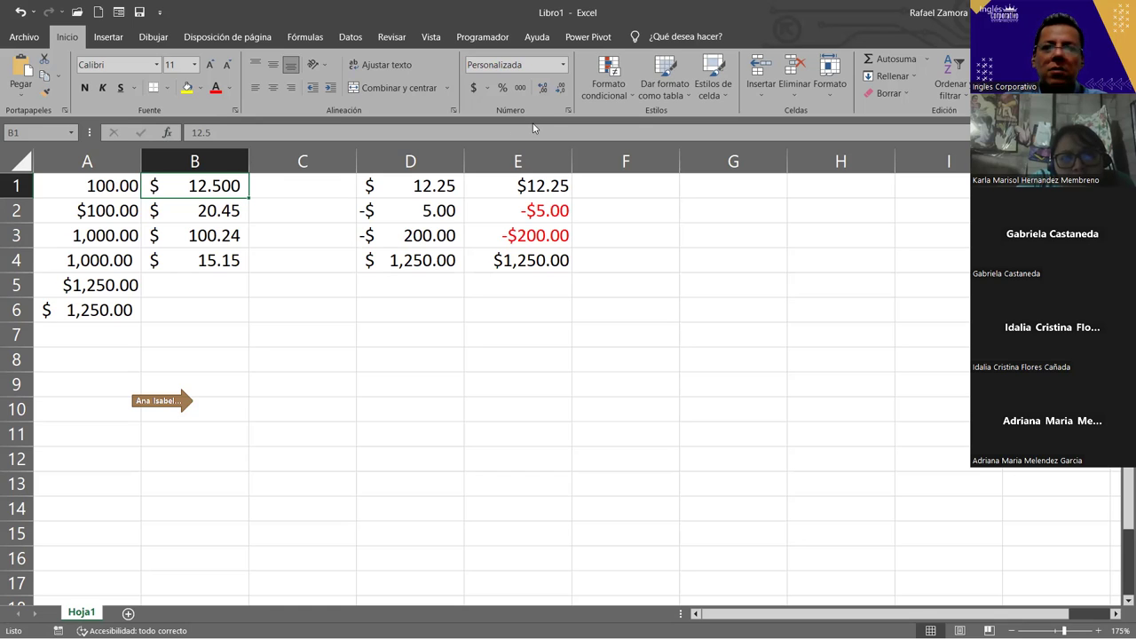
{"action": "left_click", "coordinate": [542, 89]}
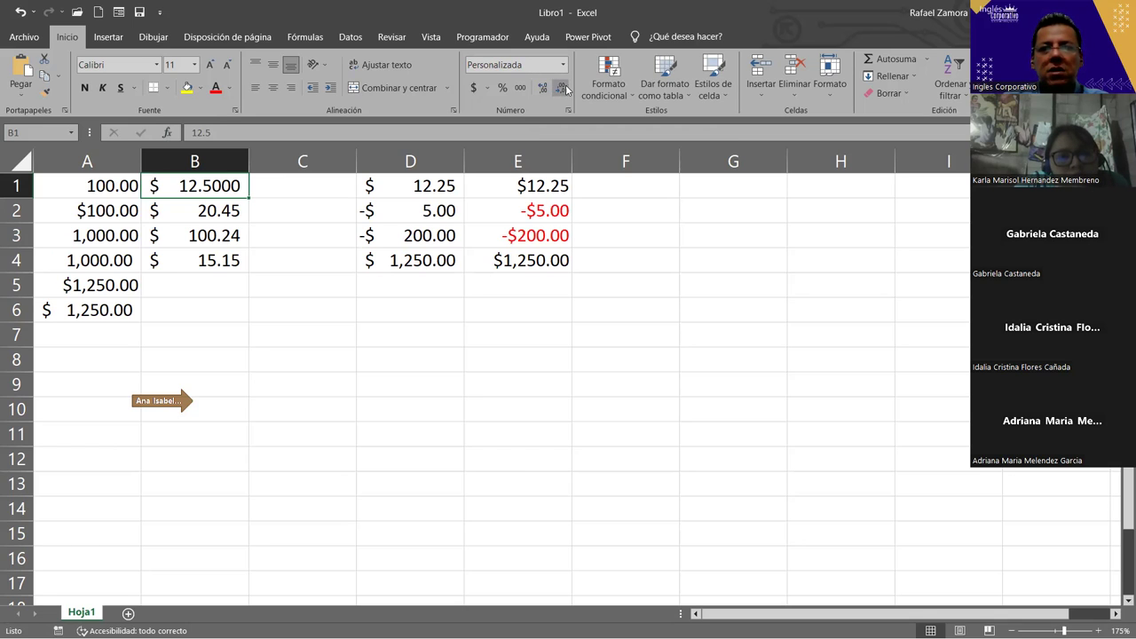
{"action": "left_click", "coordinate": [563, 88]}
{"action": "left_click", "coordinate": [563, 89]}
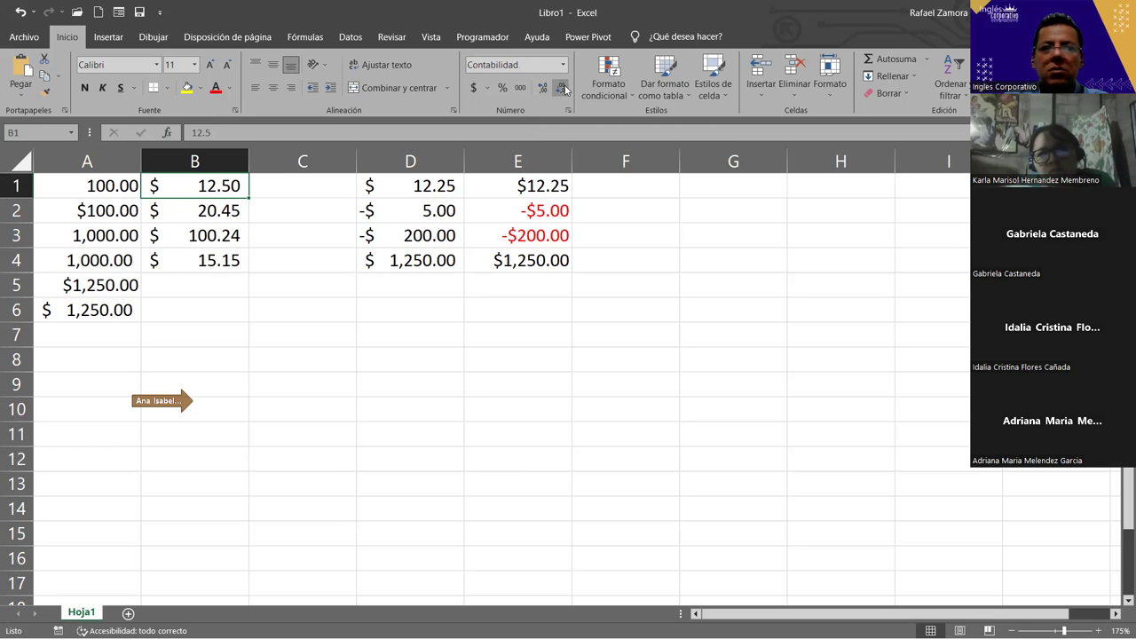
{"action": "left_click", "coordinate": [563, 88]}
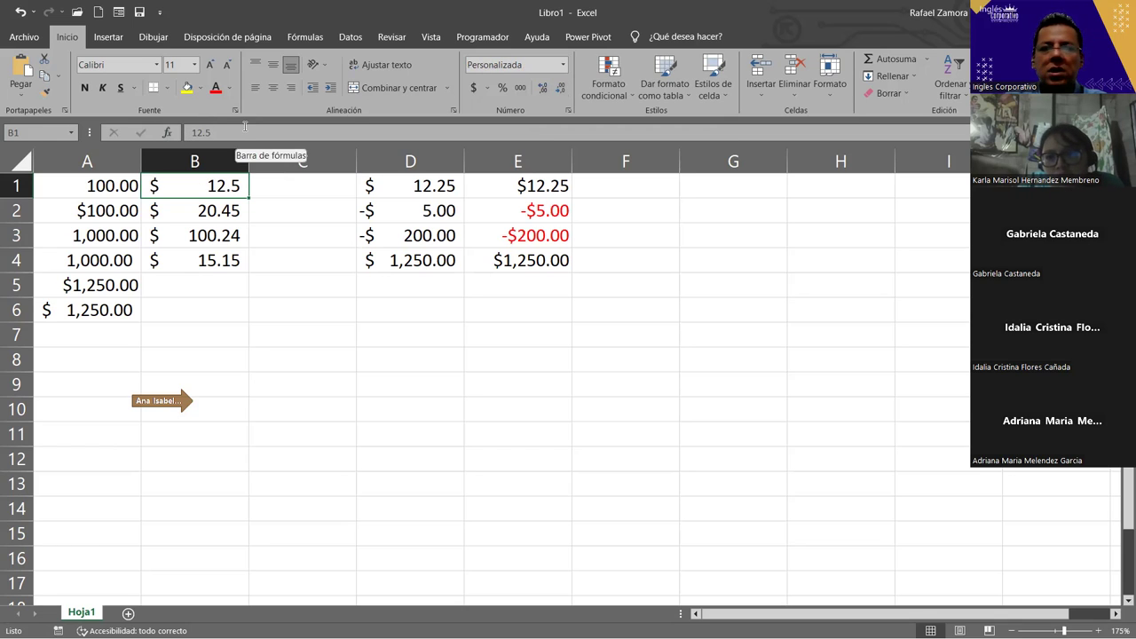
{"action": "key", "text": "Down"}
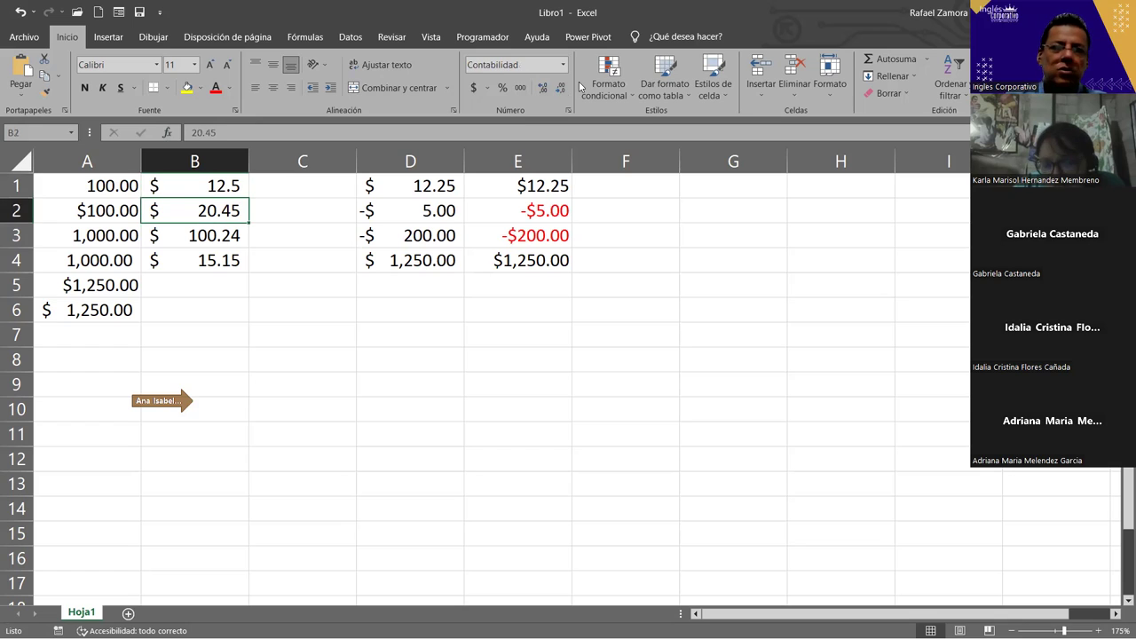
Step: Adjust B3's decimal places up and down until it shows $ 100.2
{"action": "left_click", "coordinate": [229, 235]}
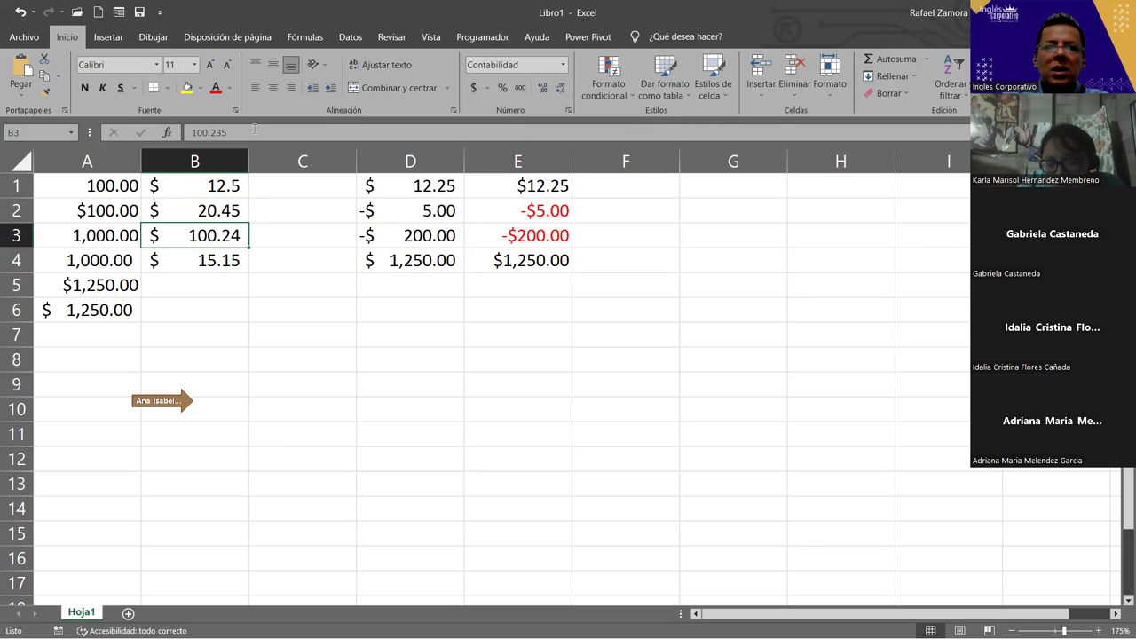
{"action": "left_click_drag", "start_coordinate": [212, 132], "coordinate": [278, 130]}
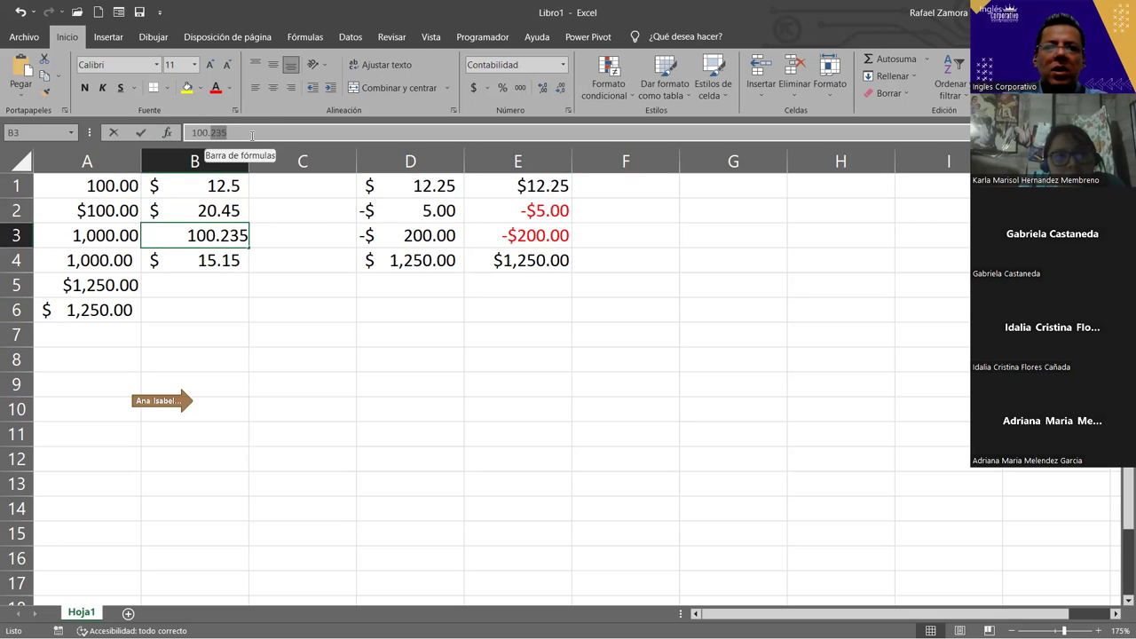
{"action": "left_click", "coordinate": [250, 134]}
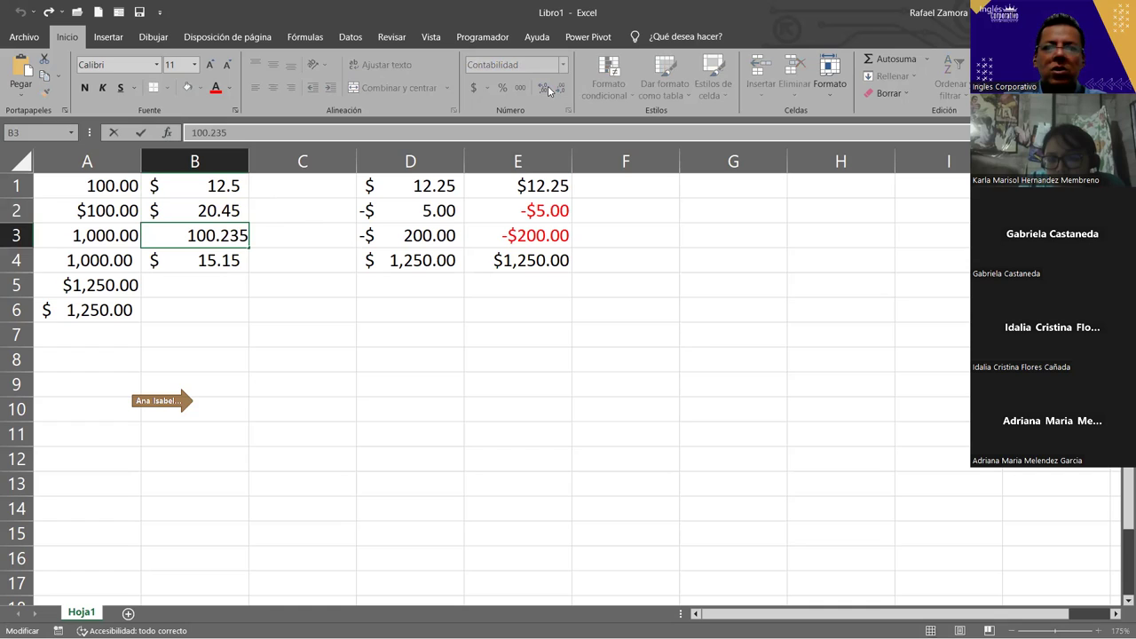
{"action": "left_click", "coordinate": [287, 231]}
{"action": "left_click", "coordinate": [240, 229]}
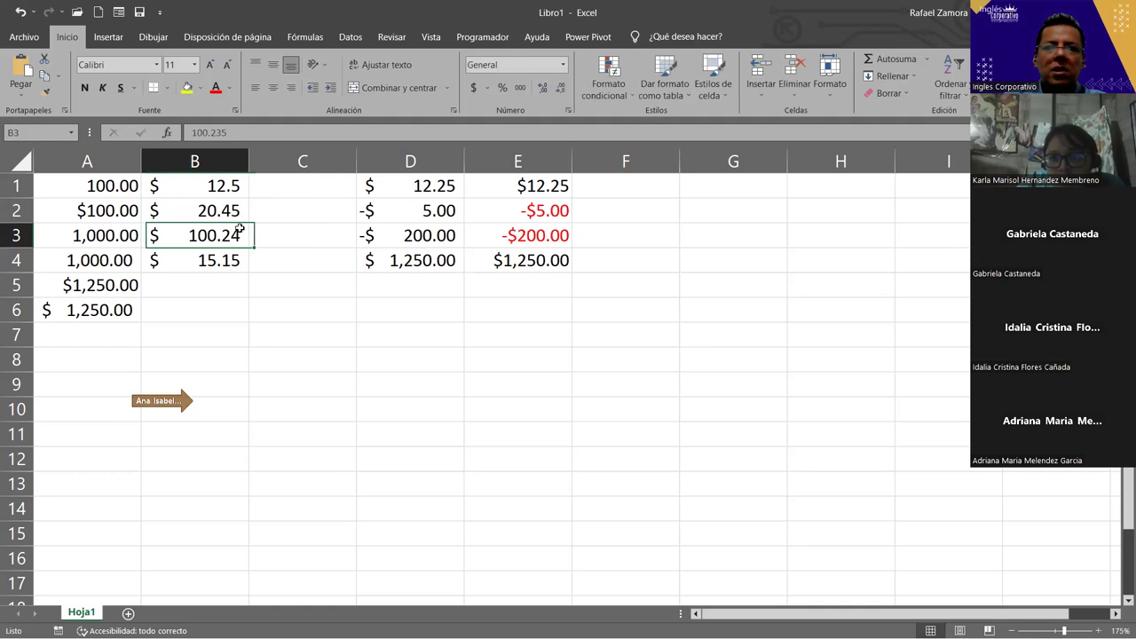
{"action": "left_click", "coordinate": [544, 87]}
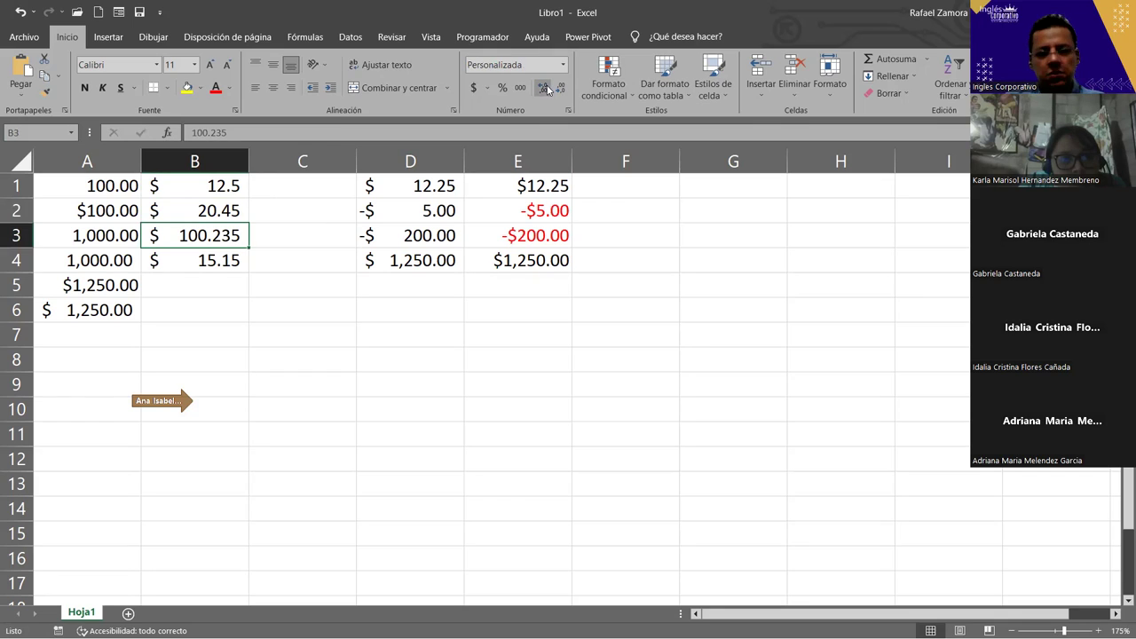
{"action": "left_click", "coordinate": [561, 88]}
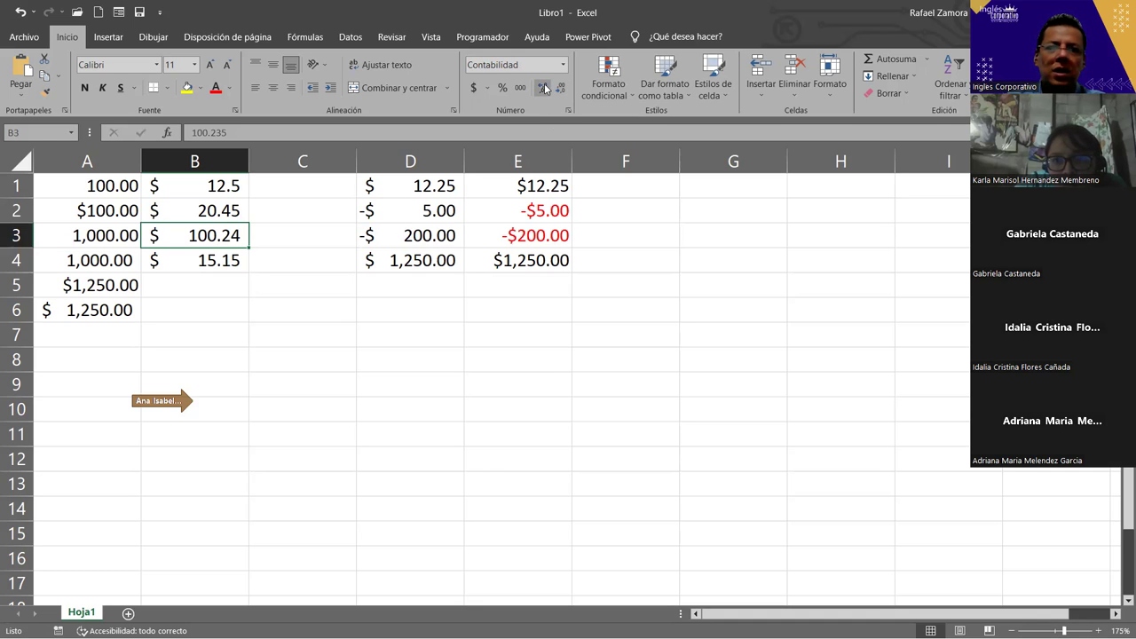
{"action": "left_click", "coordinate": [545, 88]}
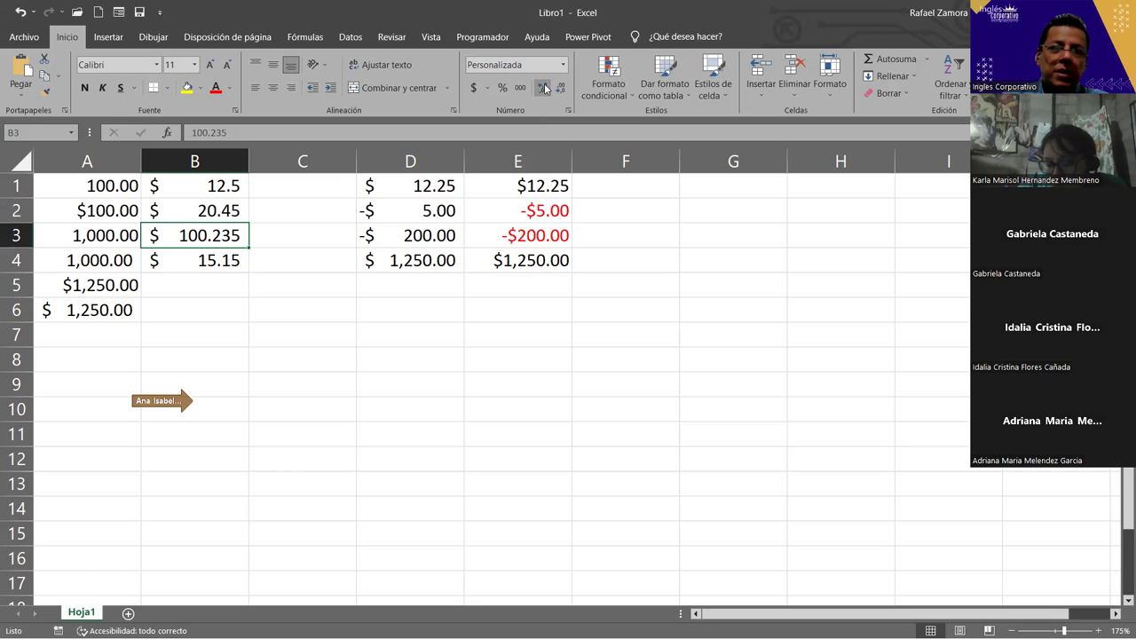
{"action": "left_click", "coordinate": [544, 87]}
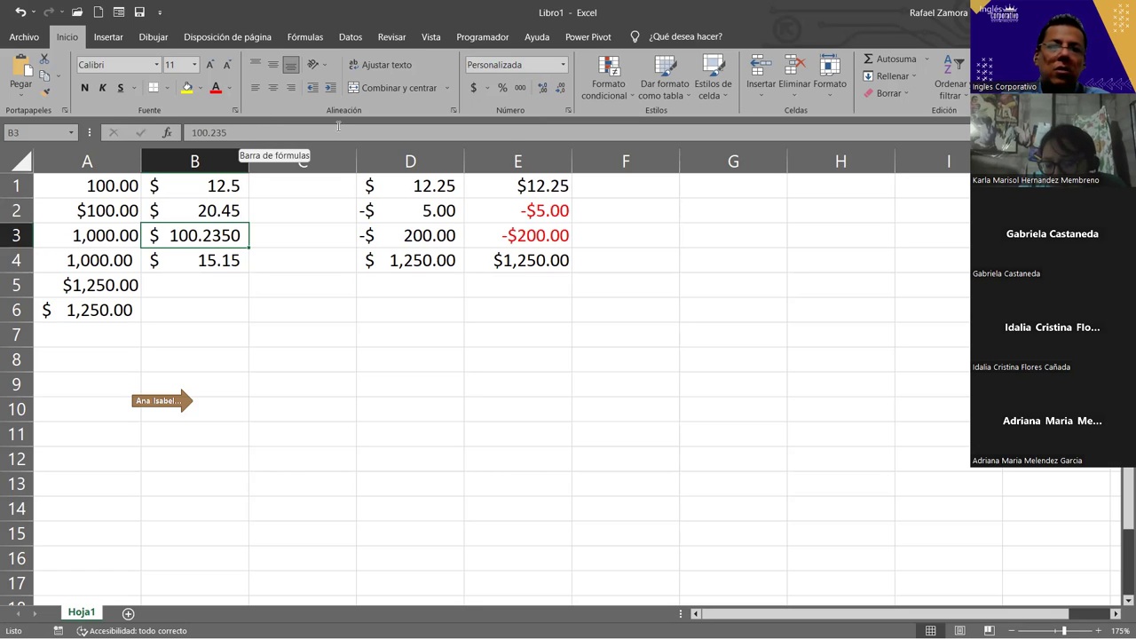
{"action": "left_click", "coordinate": [560, 89]}
{"action": "left_click", "coordinate": [560, 90]}
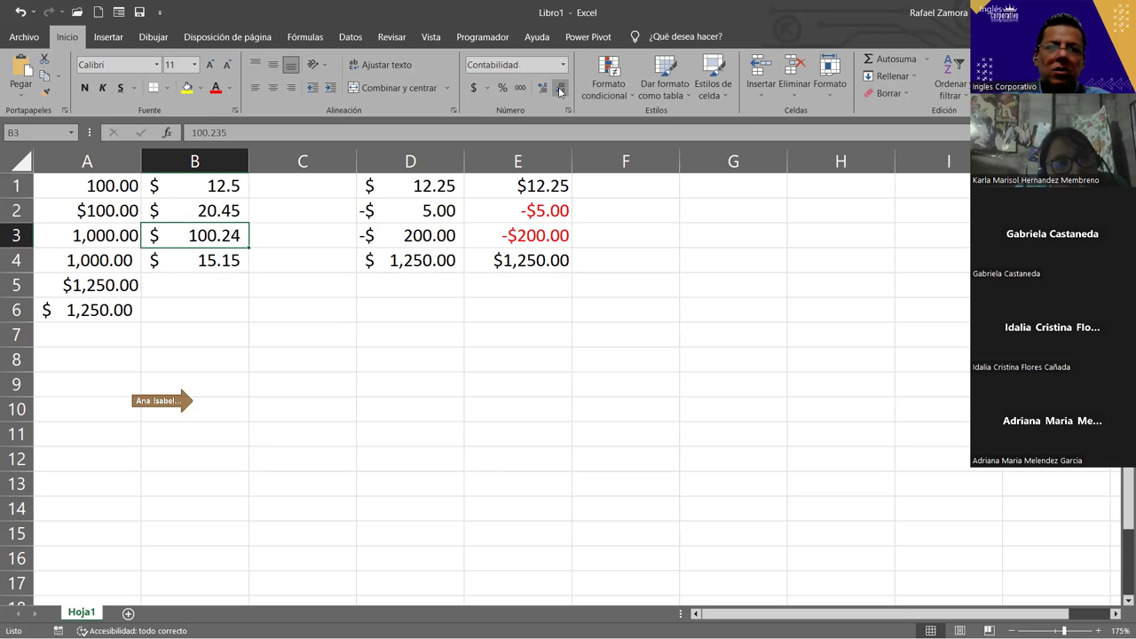
{"action": "left_click", "coordinate": [560, 90]}
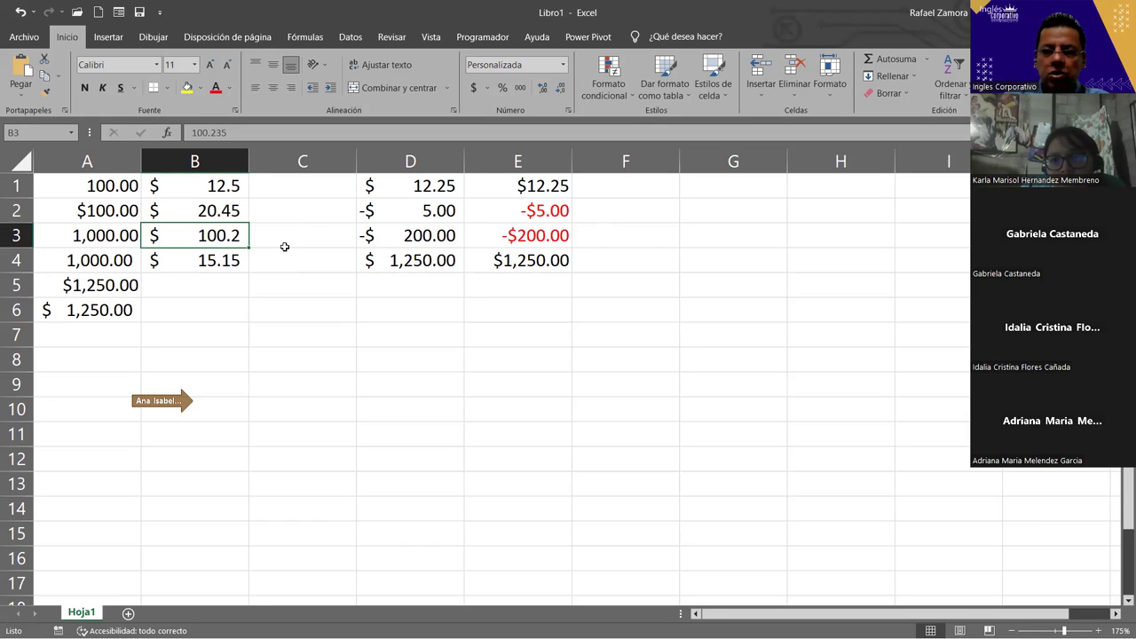
{"action": "key", "text": "Down"}
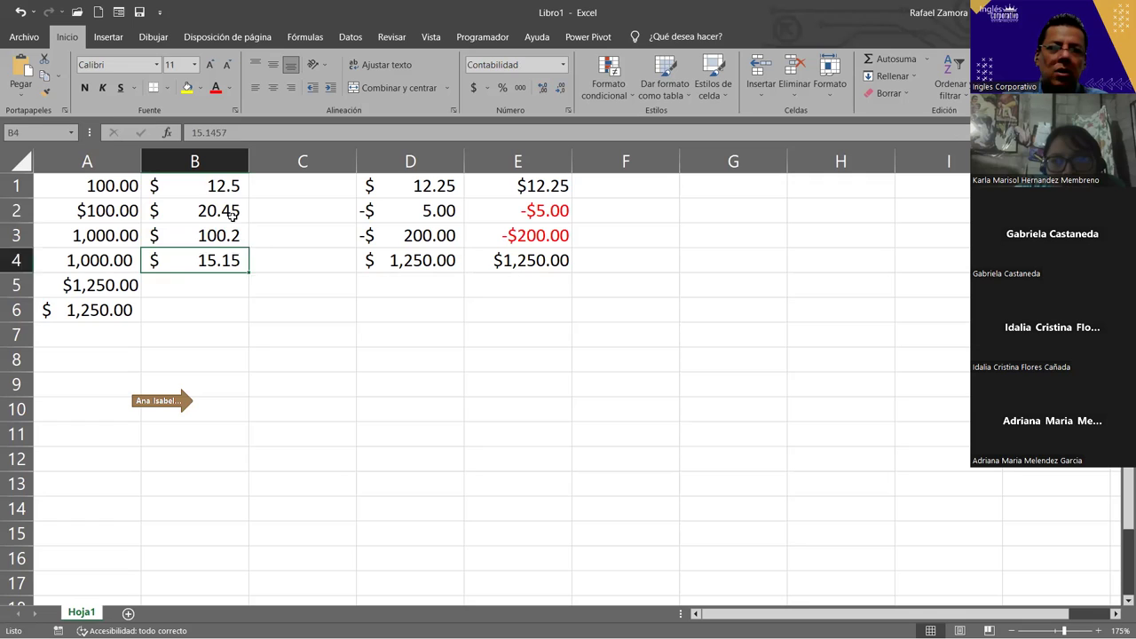
Step: Compare the formats of cells B1, B2 and B3
{"action": "left_click", "coordinate": [232, 186]}
{"action": "left_click", "coordinate": [233, 211]}
{"action": "left_click", "coordinate": [234, 227]}
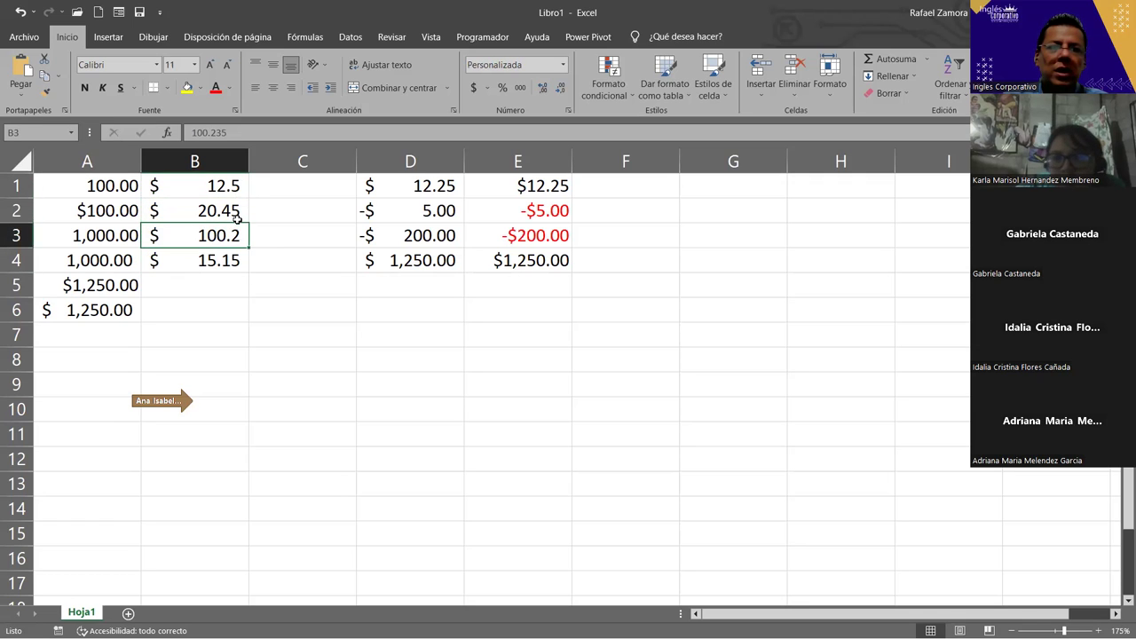
{"action": "left_click", "coordinate": [237, 217]}
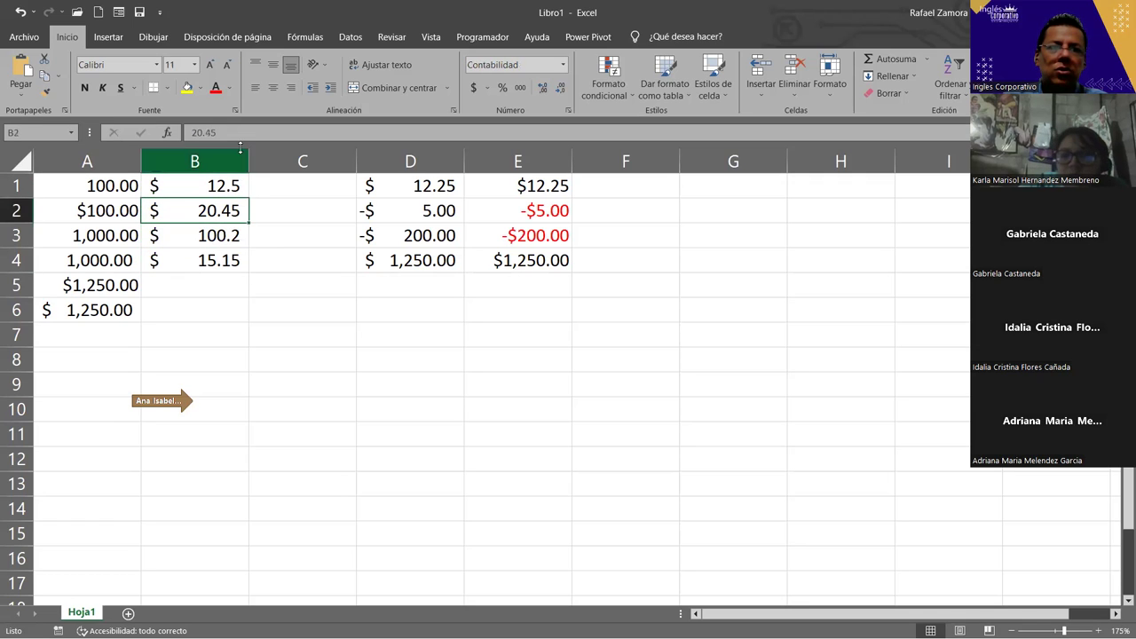
Step: Check cells D4 and D3, then reselect B3 holding 100.235
{"action": "left_click", "coordinate": [229, 236]}
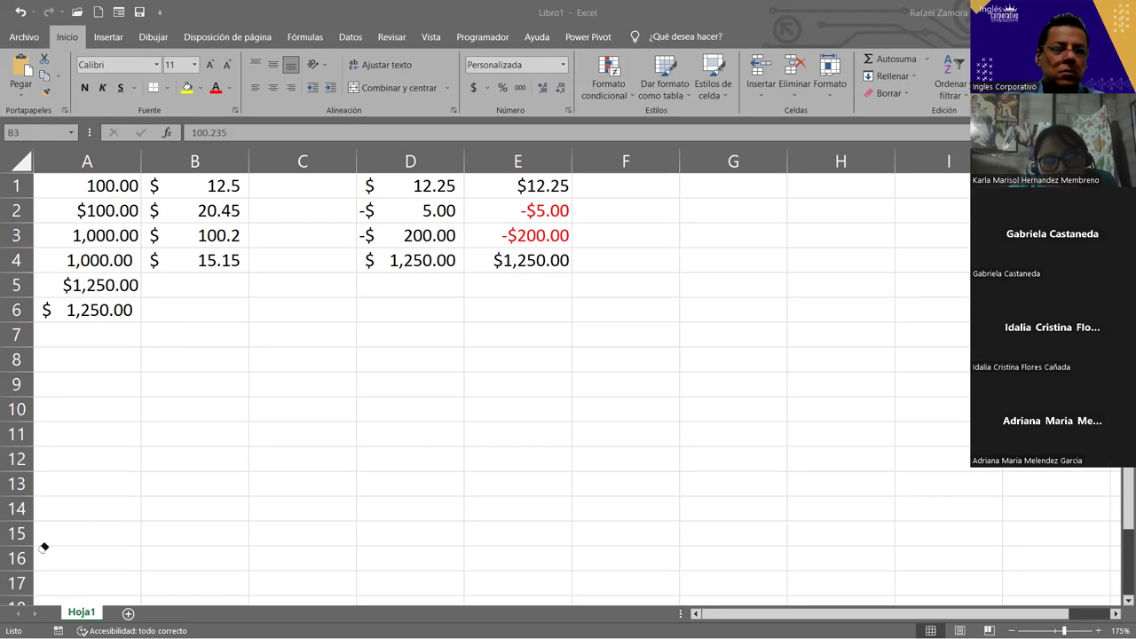
{"action": "left_click", "coordinate": [417, 265]}
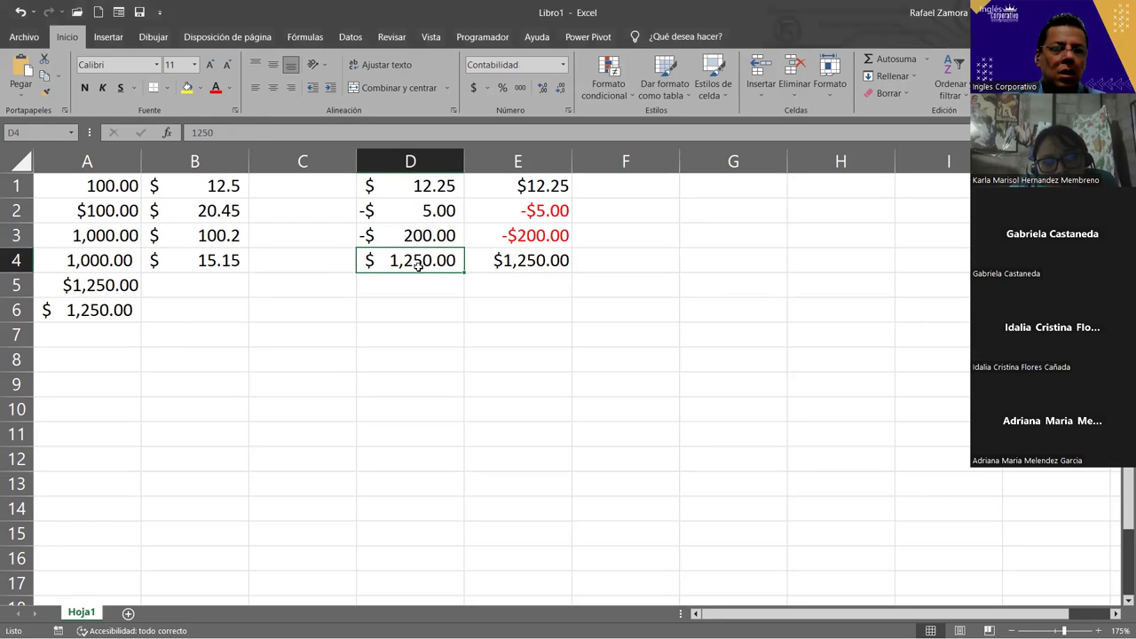
{"action": "left_click", "coordinate": [433, 228]}
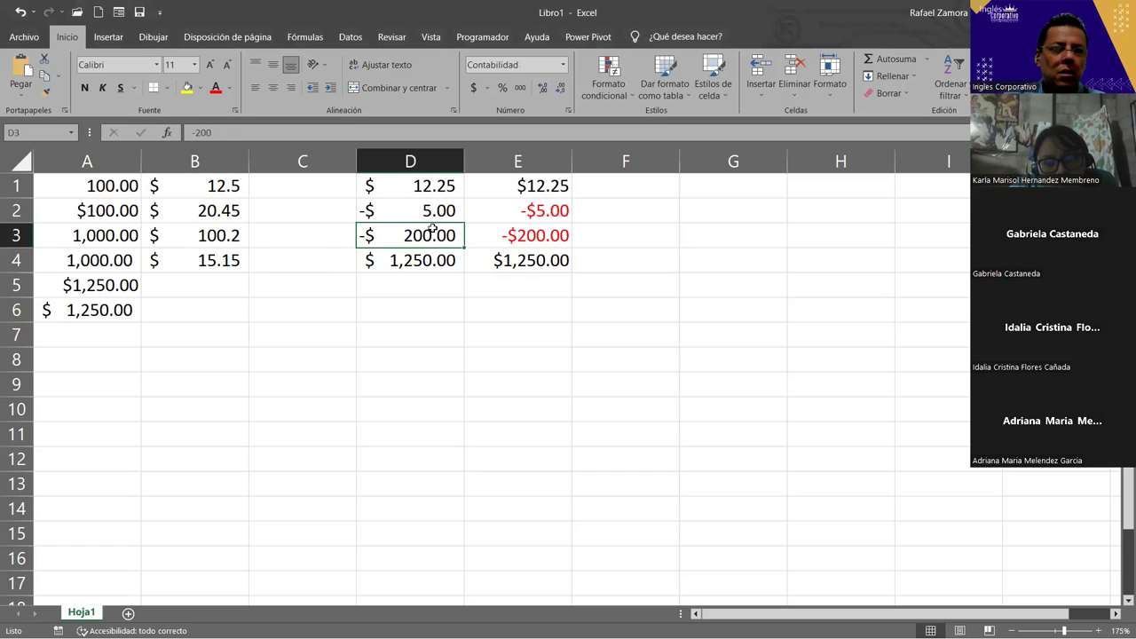
{"action": "left_click", "coordinate": [203, 234]}
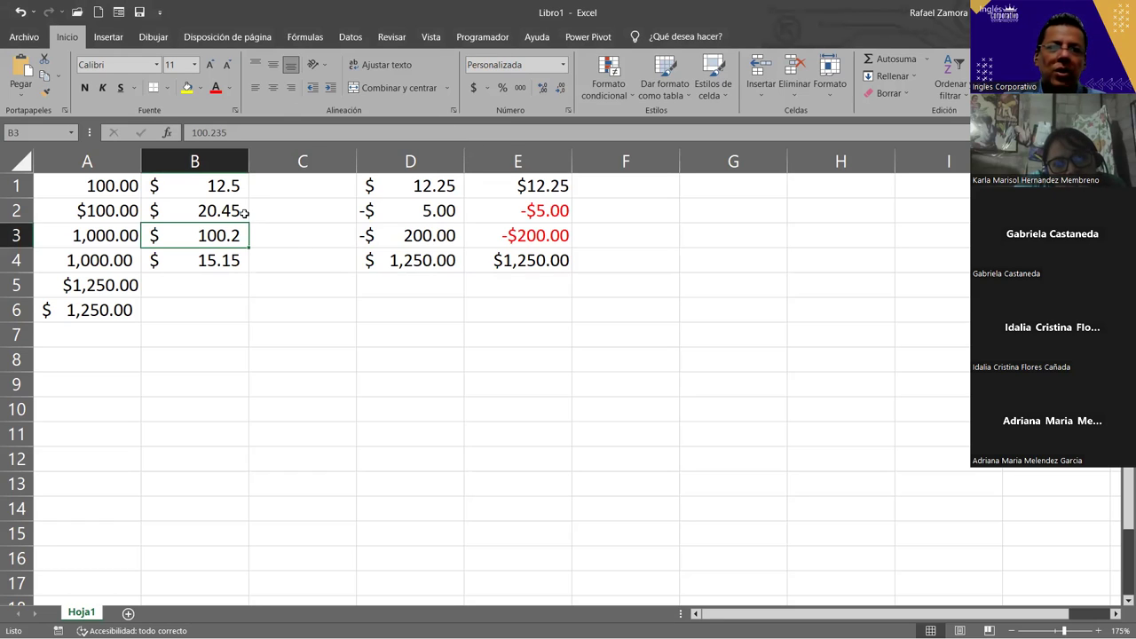
Step: Choose Número from the number format list so B3 shows 100.24
{"action": "left_click", "coordinate": [562, 65]}
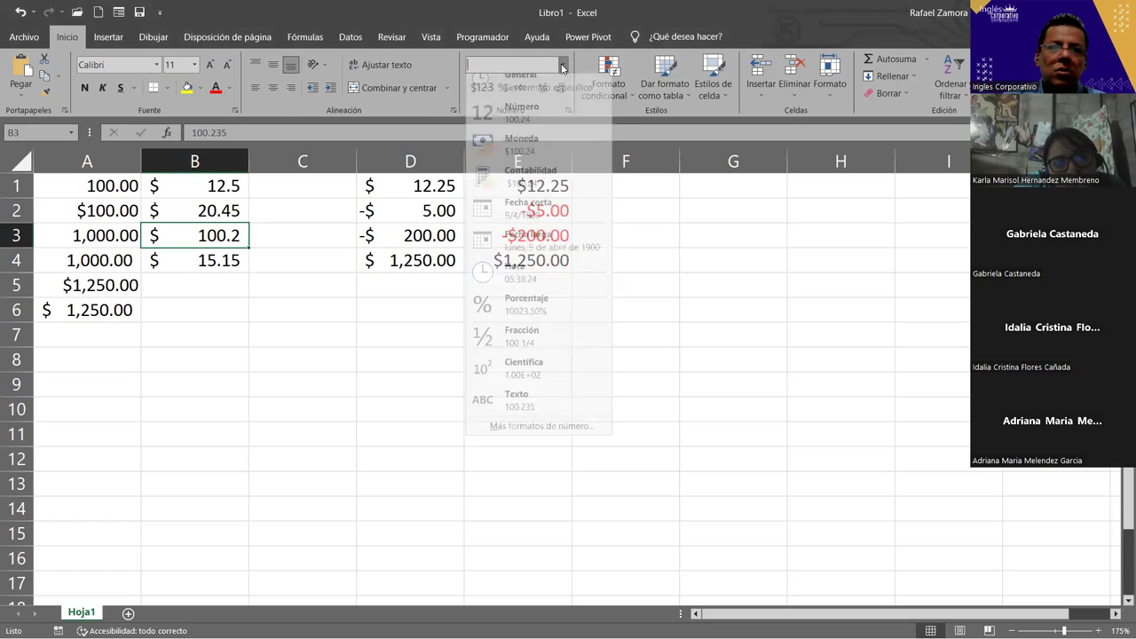
{"action": "left_click", "coordinate": [532, 116]}
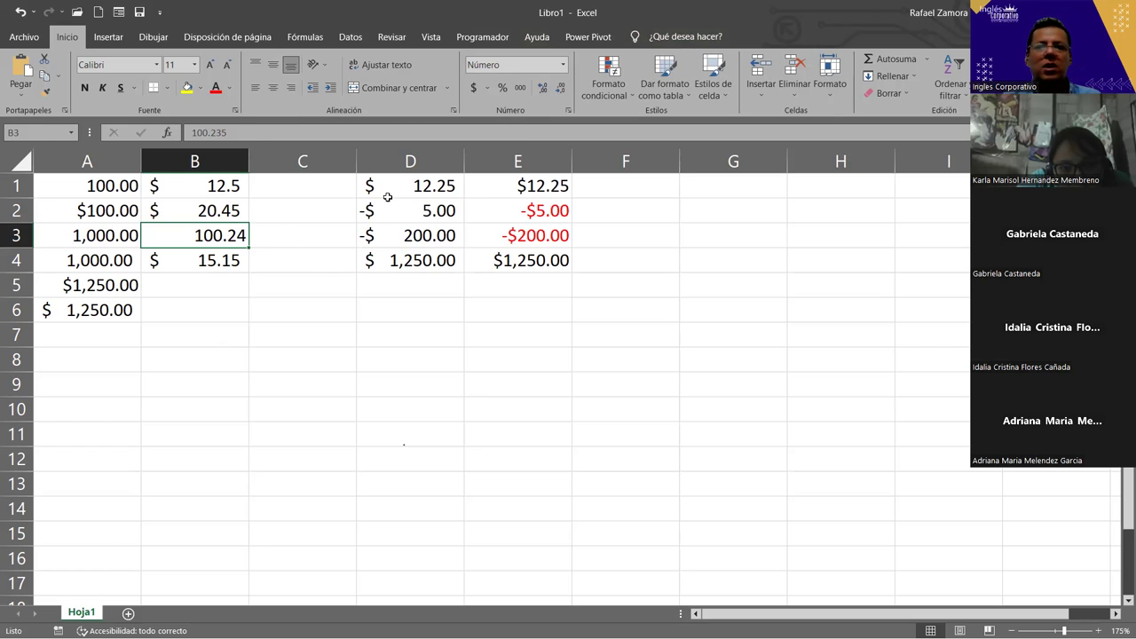
{"action": "left_click", "coordinate": [418, 191]}
{"action": "left_click", "coordinate": [419, 209]}
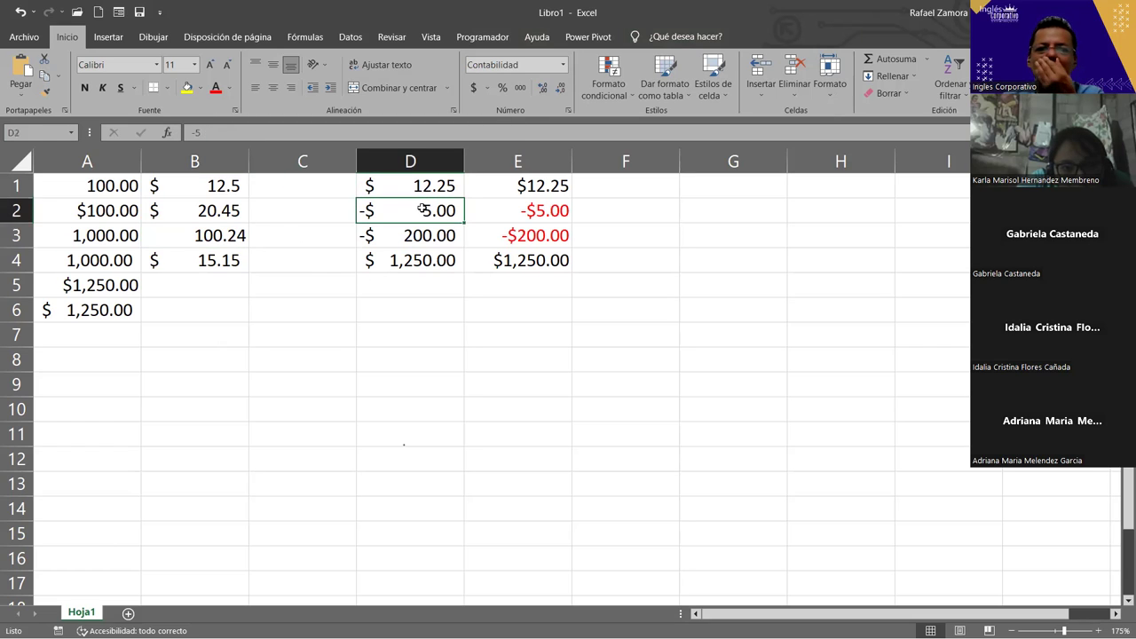
{"action": "left_click", "coordinate": [417, 236]}
{"action": "left_click", "coordinate": [432, 215]}
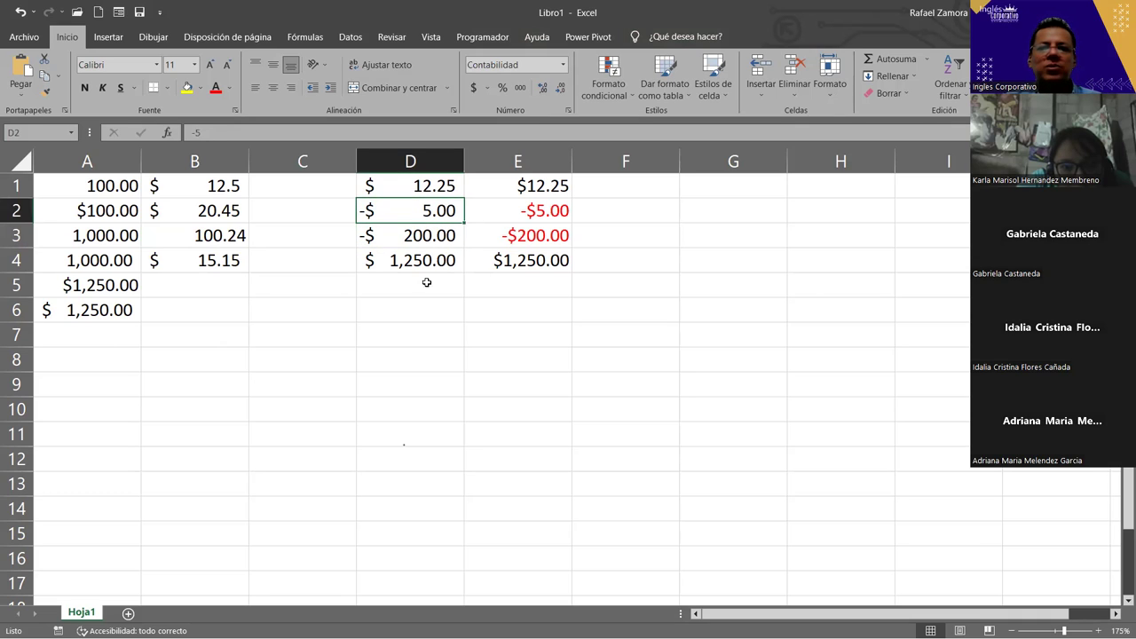
{"action": "left_click", "coordinate": [430, 256]}
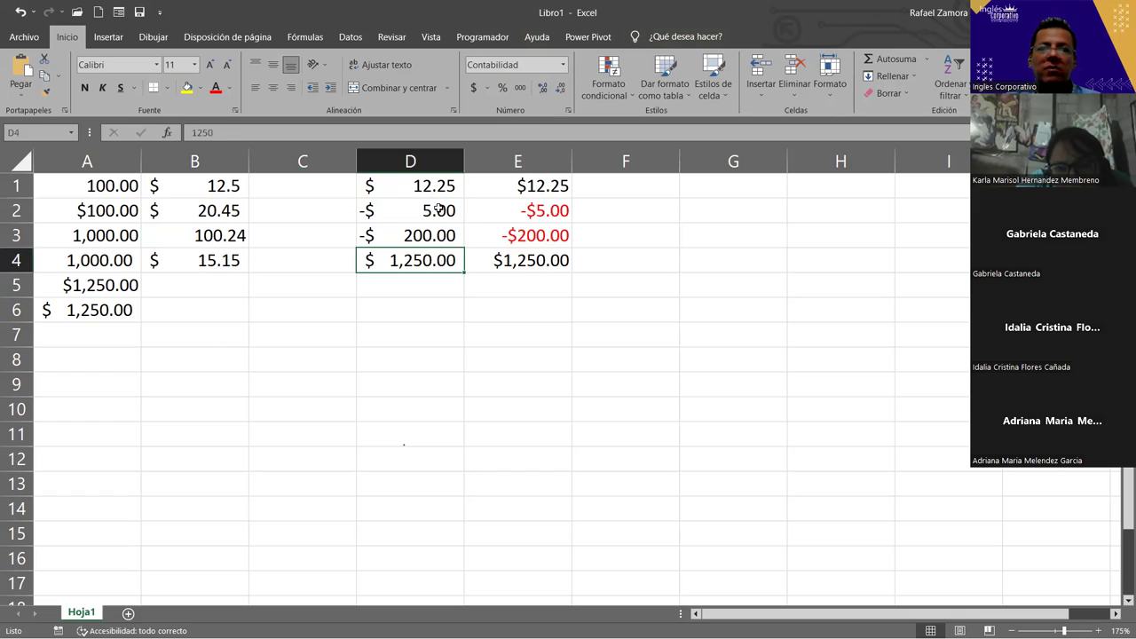
{"action": "key", "text": "Up"}
{"action": "key", "text": "Up"}
{"action": "key", "text": "Up"}
{"action": "key", "text": "Down"}
{"action": "key", "text": "Down"}
{"action": "left_click", "coordinate": [533, 215]}
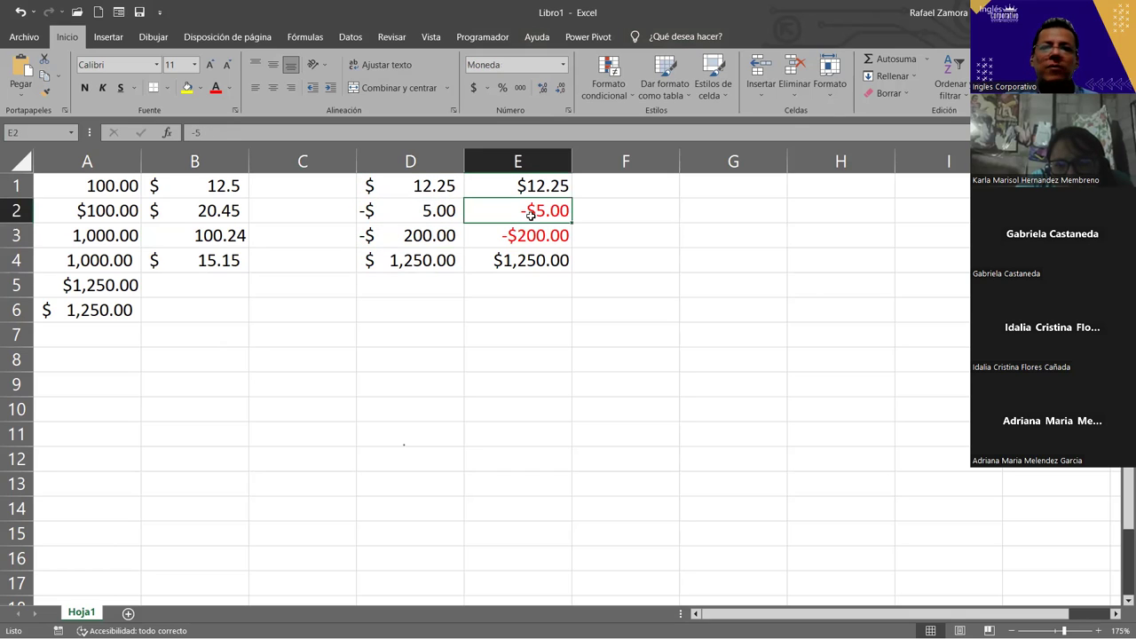
{"action": "left_click", "coordinate": [533, 240]}
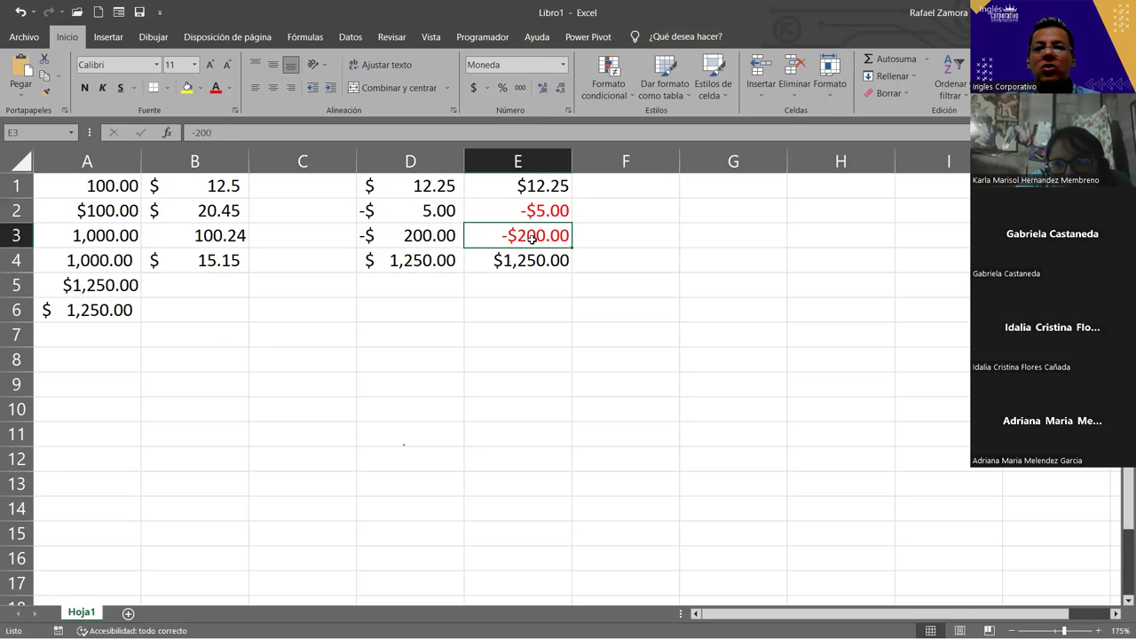
{"action": "left_click", "coordinate": [548, 210]}
{"action": "left_click", "coordinate": [536, 243]}
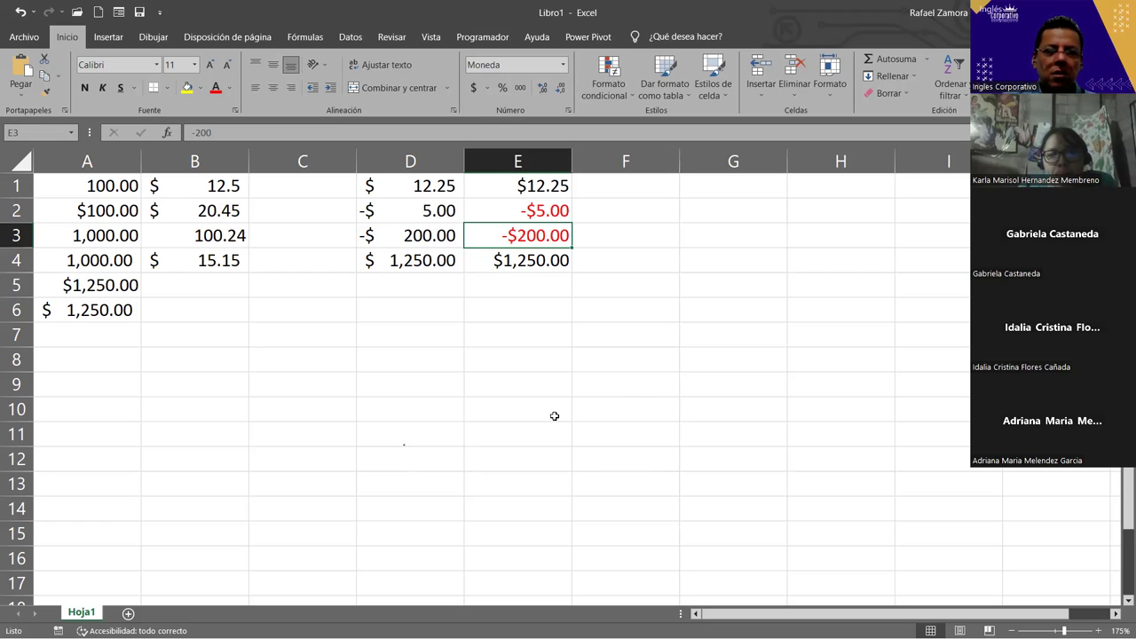
{"action": "scroll", "coordinate": [533, 431], "scroll_direction": "down", "scroll_amount": 1}
{"action": "scroll", "coordinate": [471, 431], "scroll_direction": "up", "scroll_amount": 1}
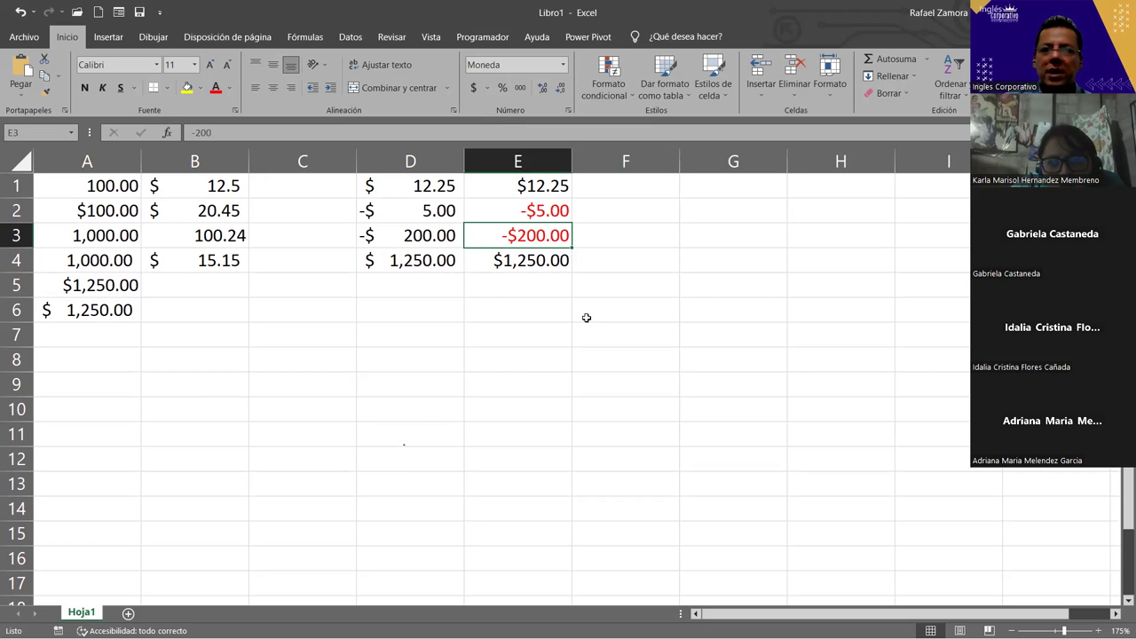
Step: Type 5, 6, 7, 10 and 15 into cells C1 through C5
{"action": "left_click", "coordinate": [318, 186]}
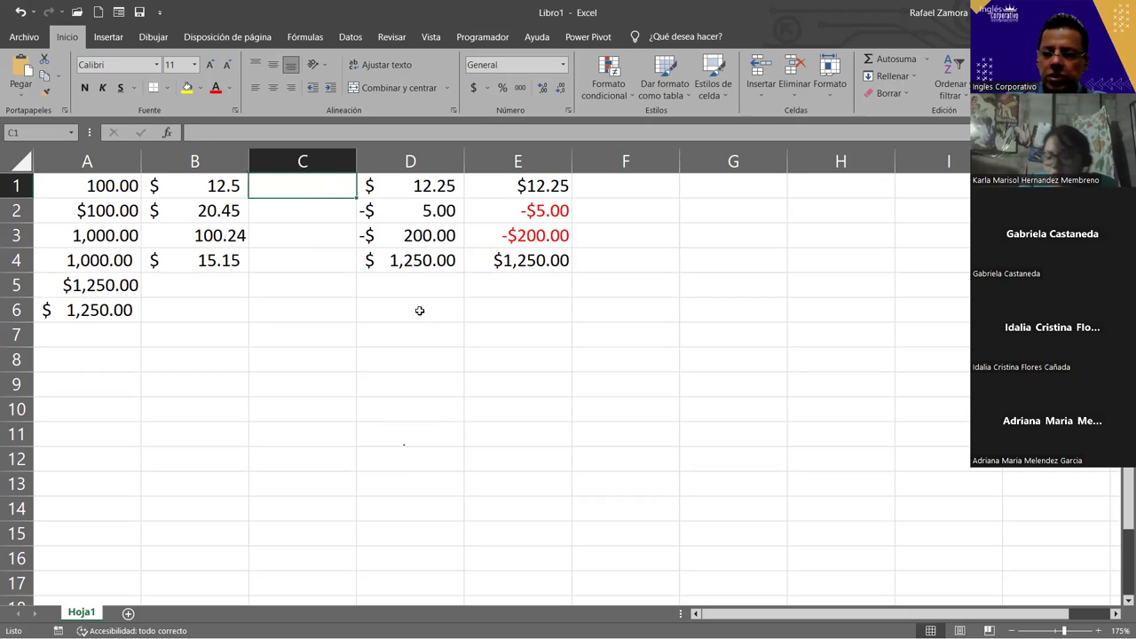
{"action": "type", "text": "5"}
{"action": "key", "text": "Return"}
{"action": "type", "text": "6"}
{"action": "key", "text": "Return"}
{"action": "type", "text": "7"}
{"action": "key", "text": "Return"}
{"action": "type", "text": "10"}
{"action": "key", "text": "Return"}
{"action": "type", "text": "15"}
{"action": "key", "text": "Return"}
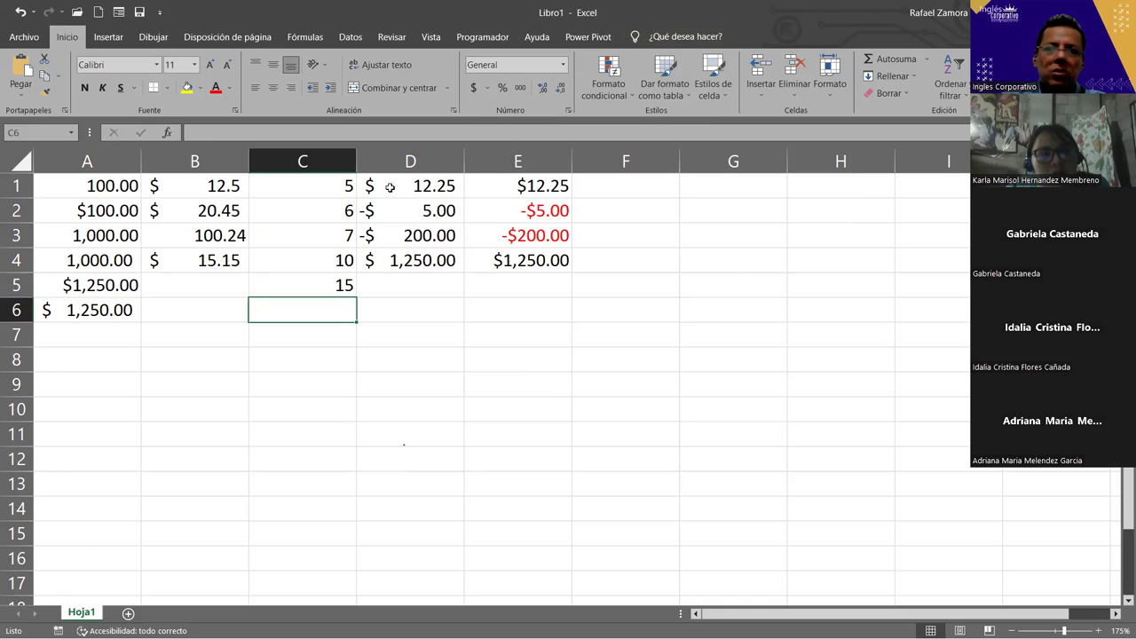
Step: Try Percent Style on C1:C5 with 5%, 6%, 7%, then undo with Ctrl+Z to empty the column
{"action": "left_click", "coordinate": [331, 183]}
{"action": "left_click_drag", "start_coordinate": [331, 197], "coordinate": [329, 291]}
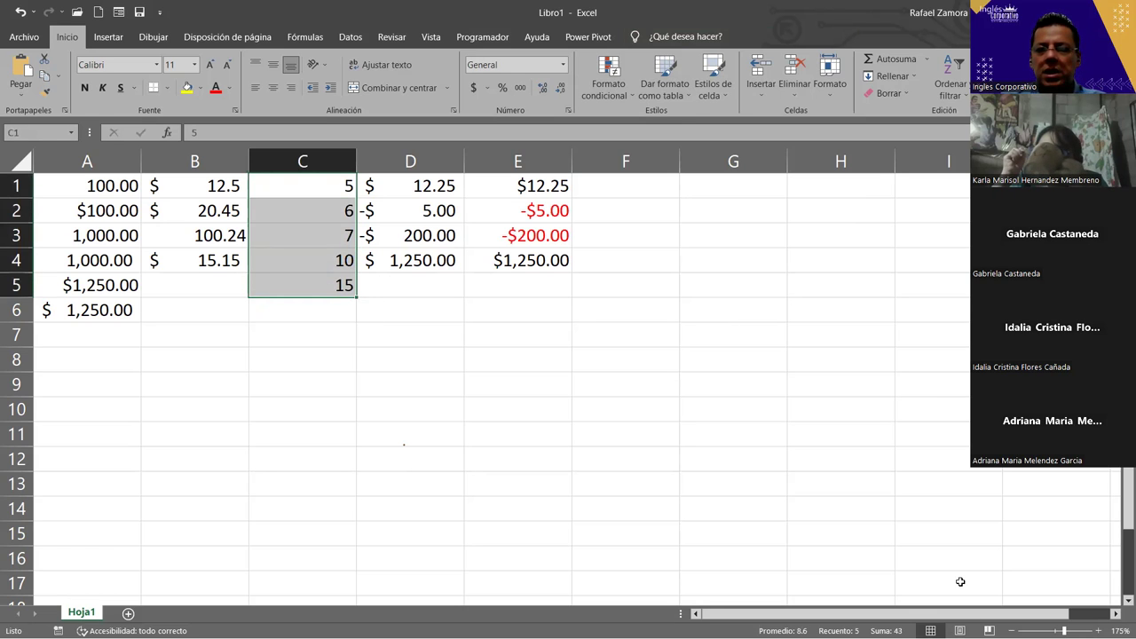
{"action": "left_click", "coordinate": [502, 87]}
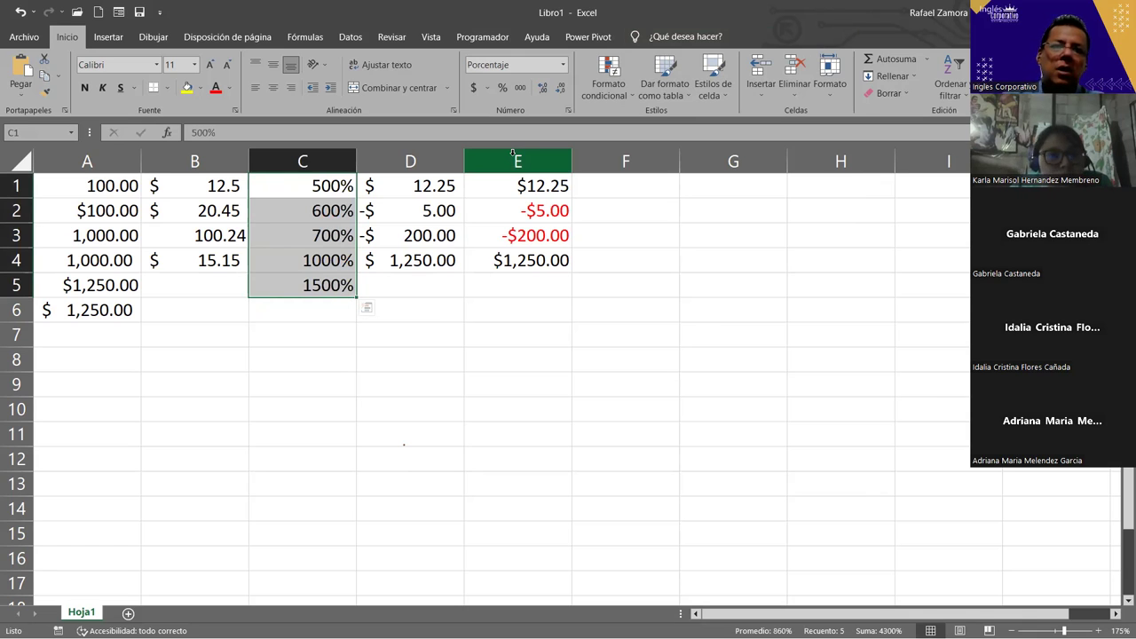
{"action": "left_click", "coordinate": [315, 185]}
{"action": "type", "text": "5"}
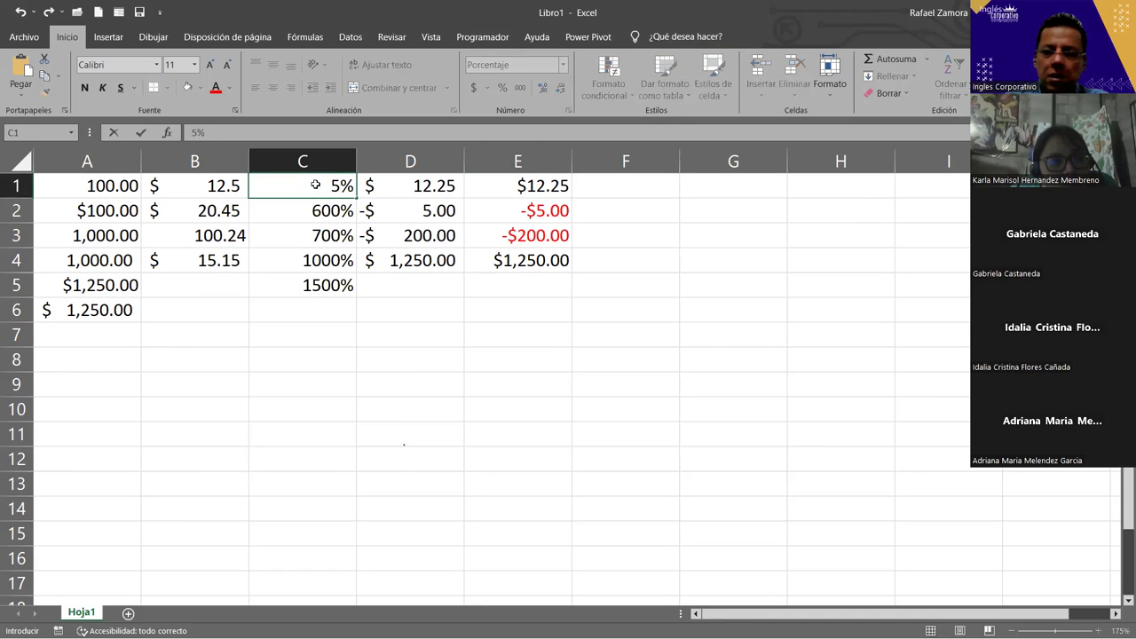
{"action": "key", "text": "Return"}
{"action": "type", "text": "6"}
{"action": "key", "text": "Return"}
{"action": "type", "text": "7"}
{"action": "key", "text": "Return"}
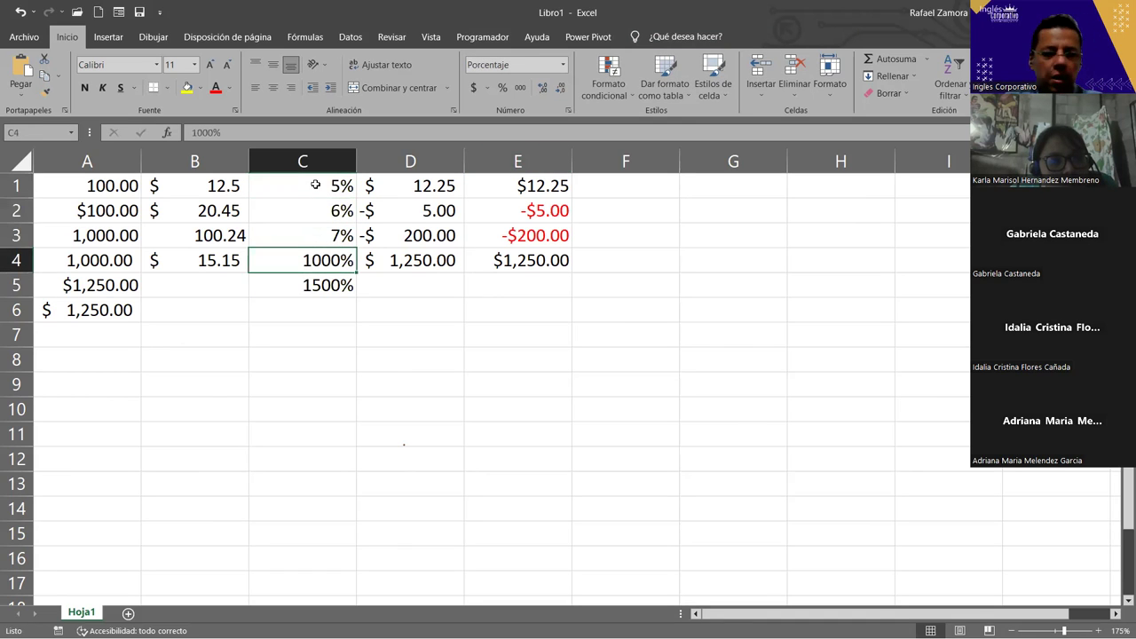
{"action": "key", "text": "ctrl+z"}
{"action": "key", "text": "ctrl+z"}
{"action": "key", "text": "ctrl+z"}
{"action": "key", "text": "ctrl+z"}
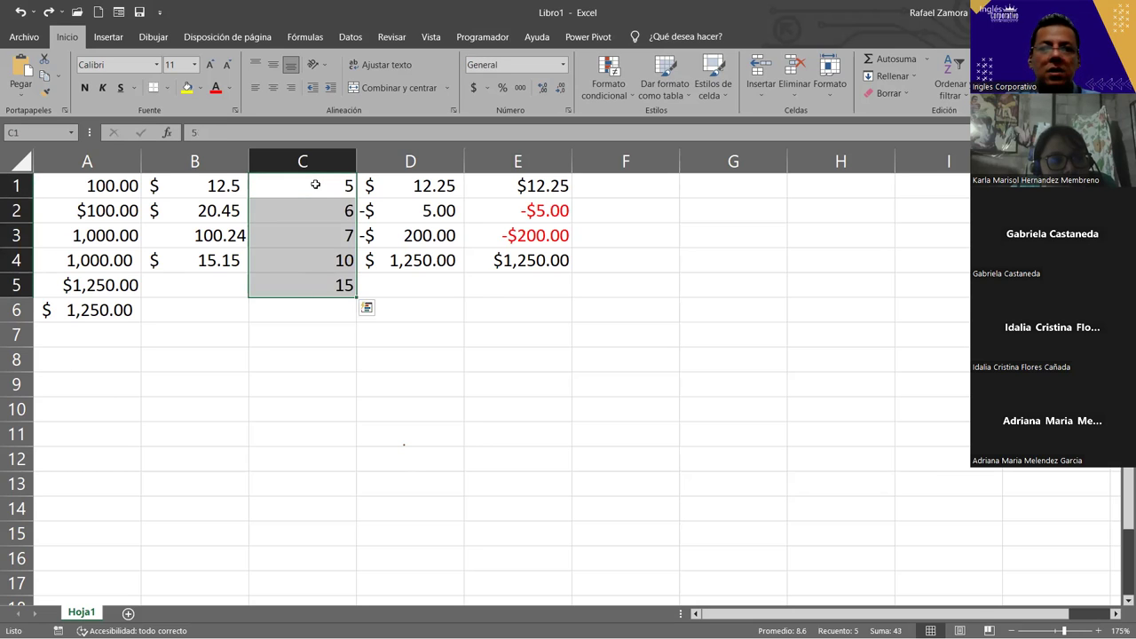
{"action": "key", "text": "ctrl+z"}
{"action": "key", "text": "ctrl+z"}
{"action": "key", "text": "ctrl+z"}
{"action": "key", "text": "ctrl+z"}
{"action": "key", "text": "ctrl+z"}
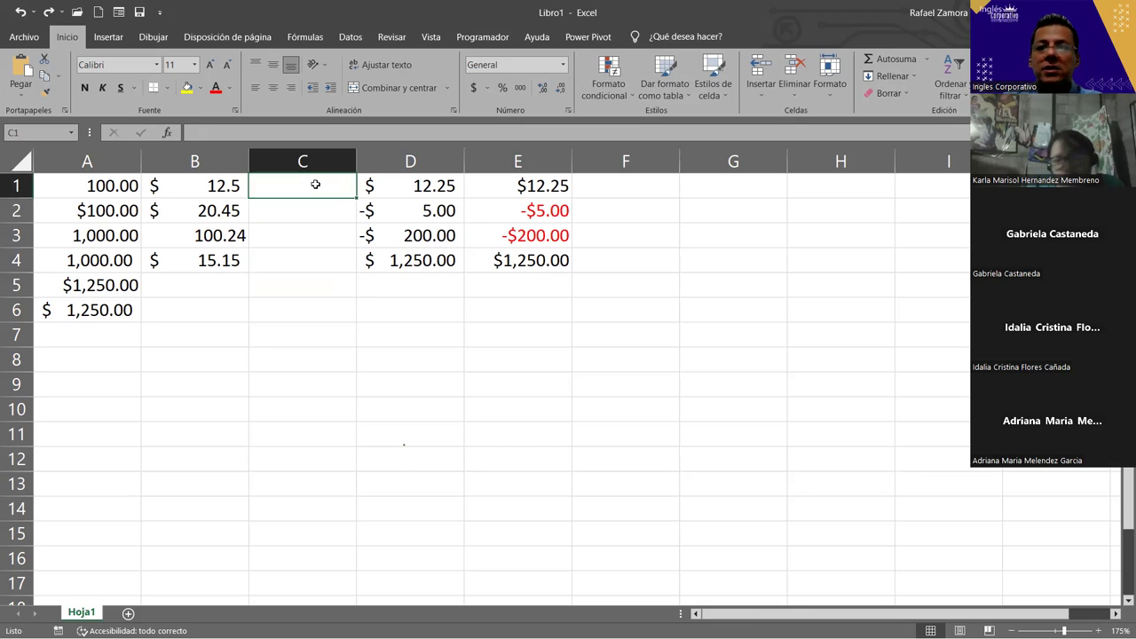
Step: Format C1:C5 as percentages and enter test rates 5, 6, 7, 8, 10 and 15
{"action": "left_click_drag", "start_coordinate": [315, 184], "coordinate": [301, 290]}
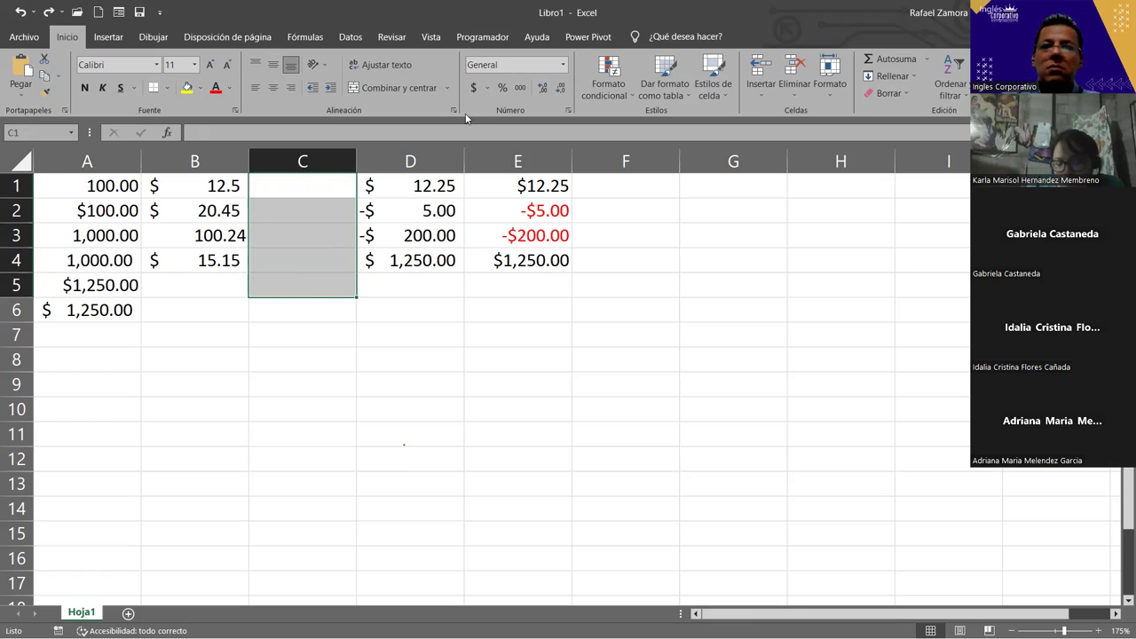
{"action": "left_click", "coordinate": [505, 85]}
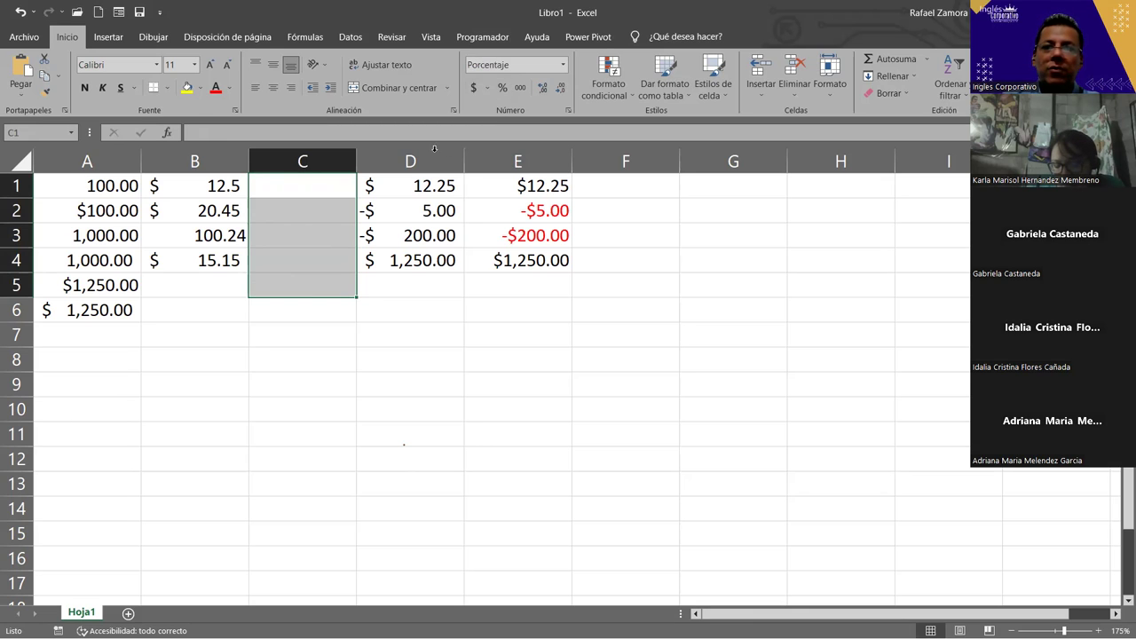
{"action": "left_click", "coordinate": [333, 191]}
{"action": "type", "text": "5 6 7 8"}
{"action": "key", "text": "Return"}
{"action": "type", "text": "10"}
{"action": "key", "text": "Return"}
{"action": "type", "text": "15"}
{"action": "key", "text": "Return"}
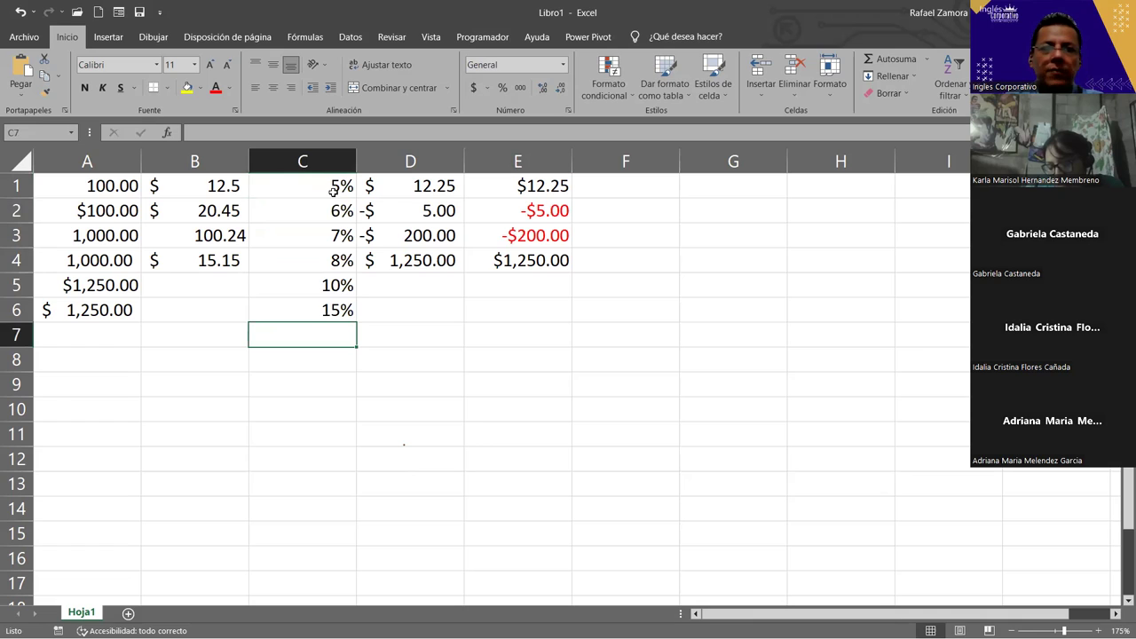
Step: Delete the test percentages from column C
{"action": "key", "text": "Up"}
{"action": "key", "text": "Delete"}
{"action": "key", "text": "Up"}
{"action": "key", "text": "Delete"}
{"action": "key", "text": "Up"}
{"action": "key", "text": "Delete"}
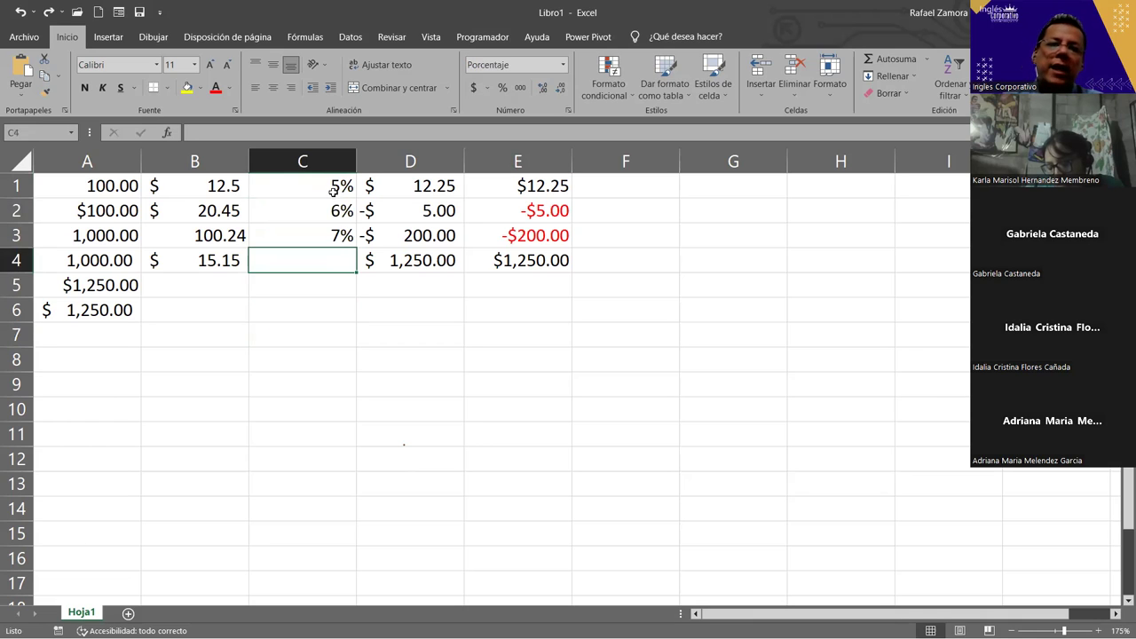
{"action": "key", "text": "Up"}
{"action": "key", "text": "Delete"}
{"action": "key", "text": "Up"}
{"action": "key", "text": "Delete"}
{"action": "key", "text": "Up"}
{"action": "key", "text": "Delete"}
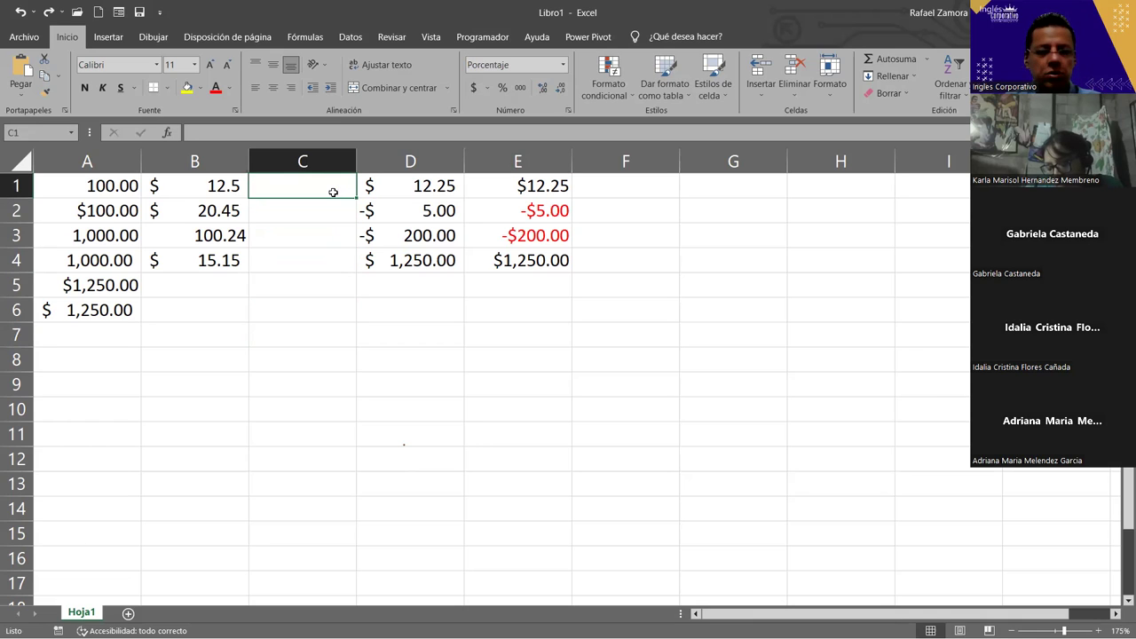
{"action": "key", "text": "shift+Down"}
{"action": "key", "text": "shift+Down"}
{"action": "key", "text": "shift+Down"}
Step: Enter 7% in C1, then replace it with 10%
{"action": "left_click", "coordinate": [332, 192]}
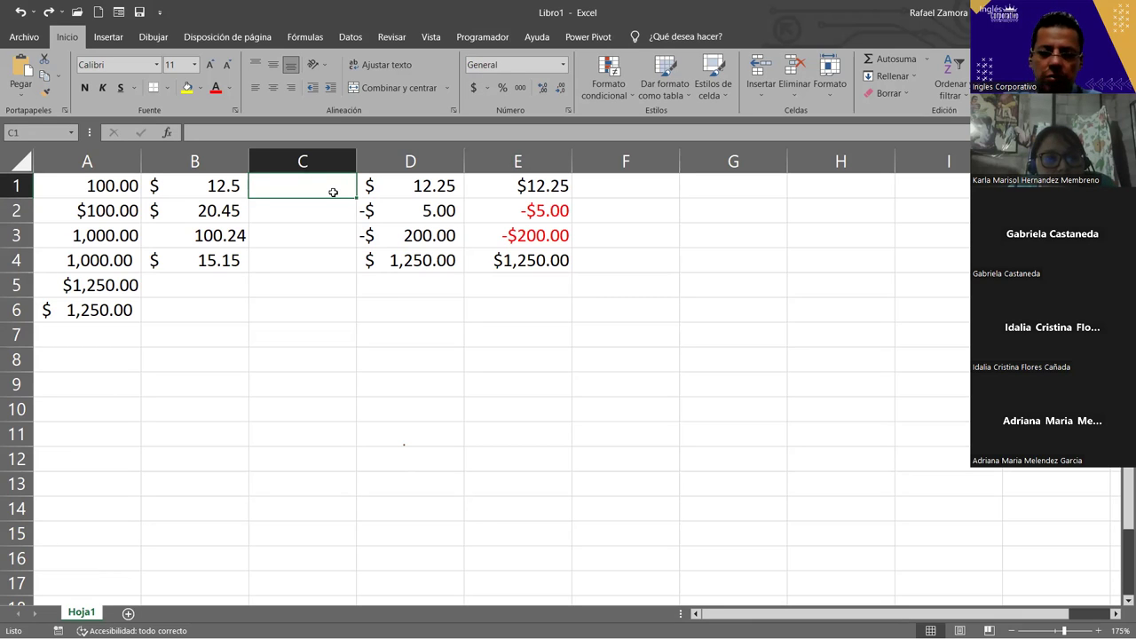
{"action": "type", "text": "7%"}
{"action": "key", "text": "Return"}
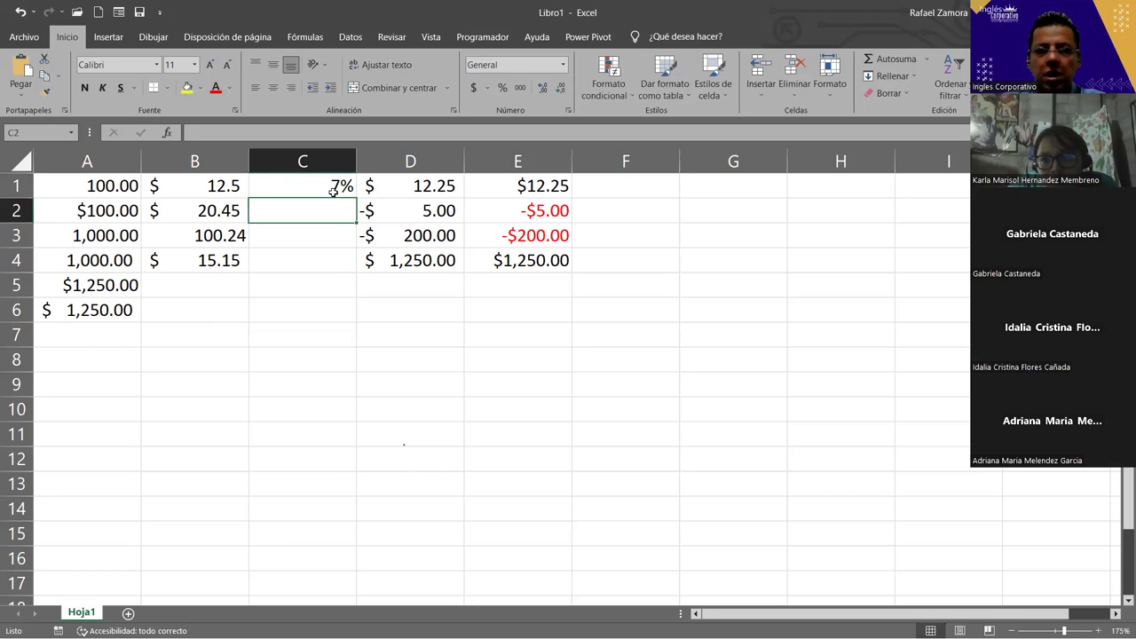
{"action": "left_click", "coordinate": [333, 192]}
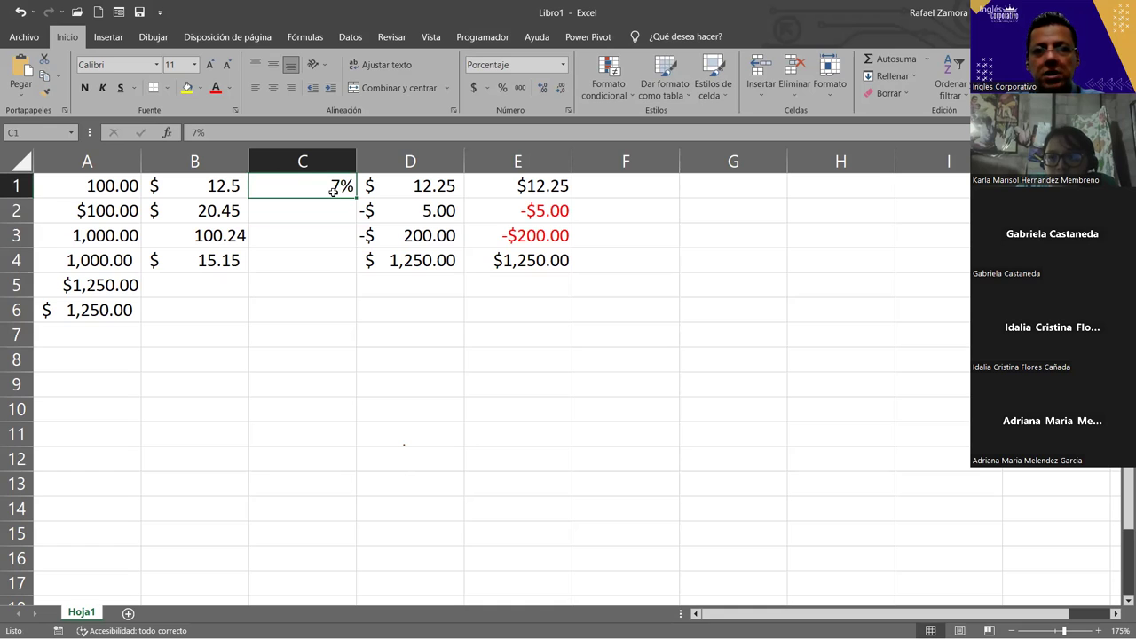
{"action": "type", "text": "10%"}
{"action": "key", "text": "Return"}
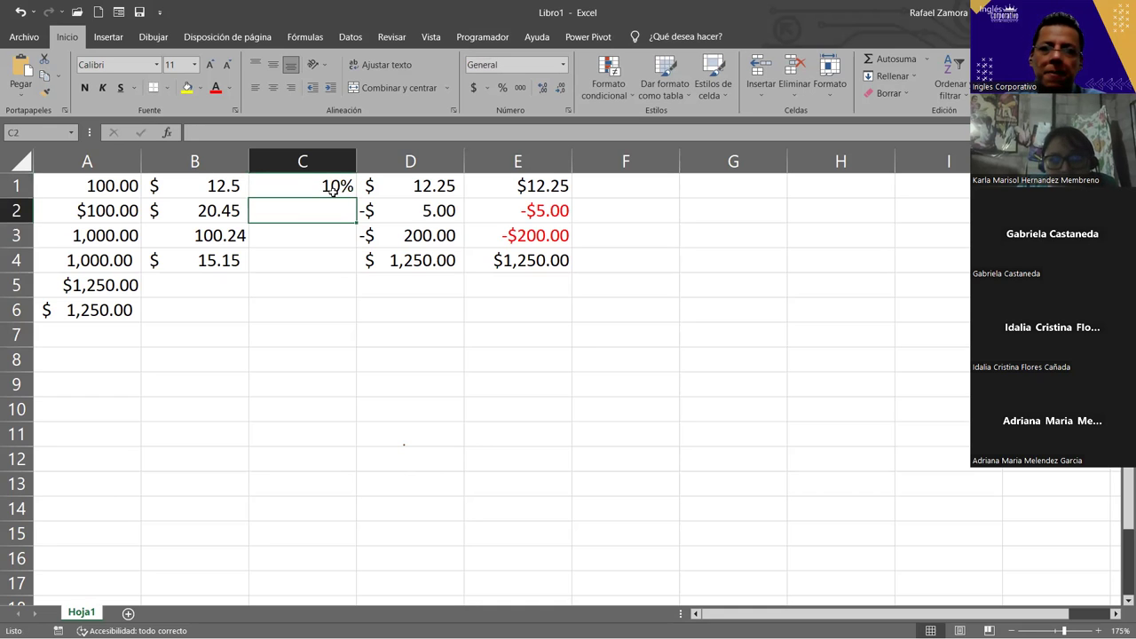
{"action": "left_click", "coordinate": [331, 191]}
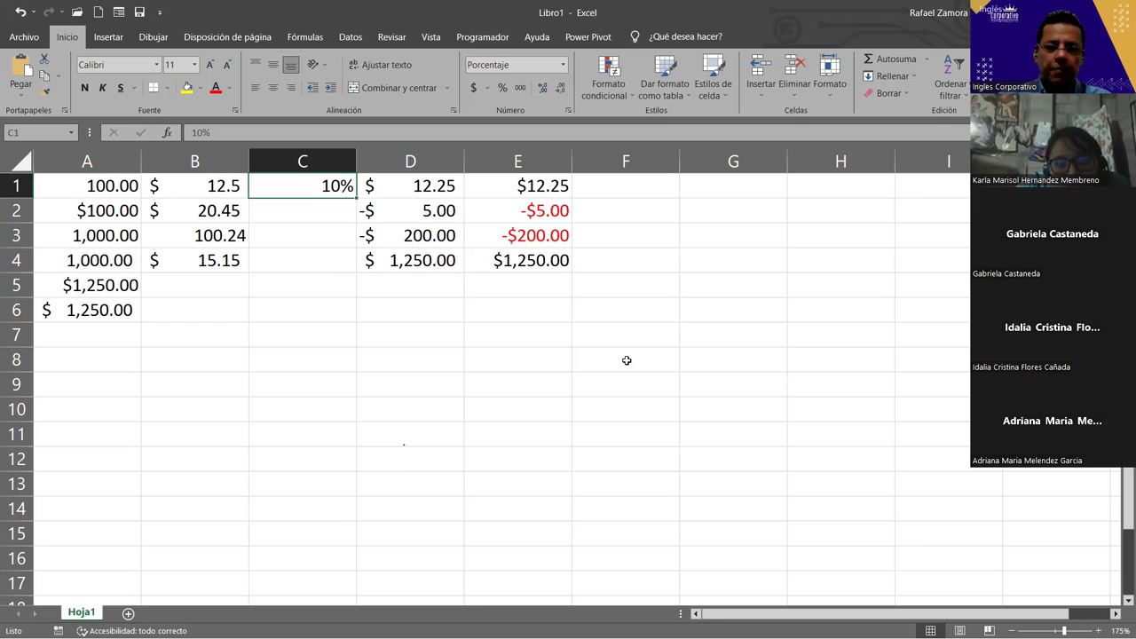
{"action": "scroll", "coordinate": [452, 355], "scroll_direction": "down", "scroll_amount": 2}
{"action": "scroll", "coordinate": [568, 283], "scroll_direction": "up", "scroll_amount": 2}
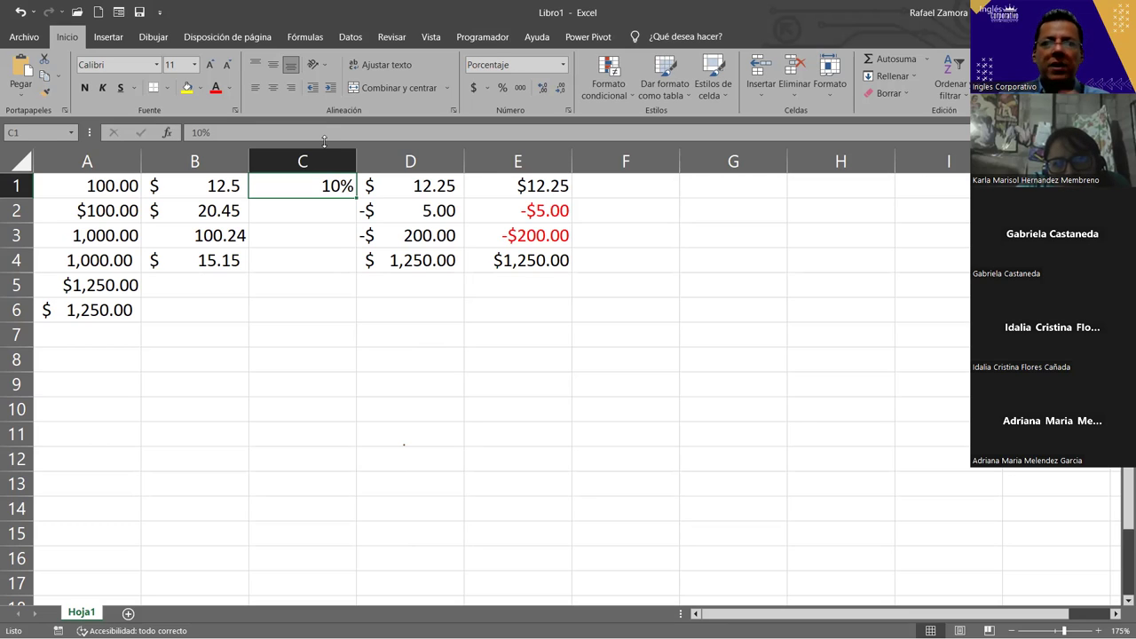
Step: Select F7:F14 and apply the accounting currency format
{"action": "scroll", "coordinate": [519, 384], "scroll_direction": "down", "scroll_amount": 1}
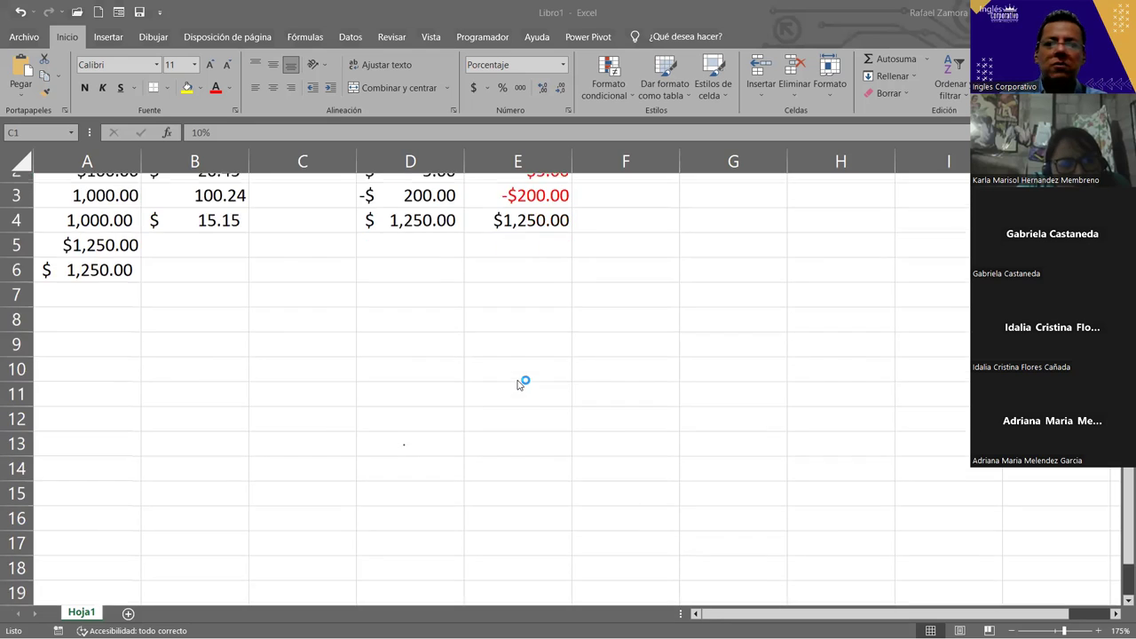
{"action": "scroll", "coordinate": [519, 384], "scroll_direction": "down", "scroll_amount": 1}
{"action": "left_click", "coordinate": [335, 262]}
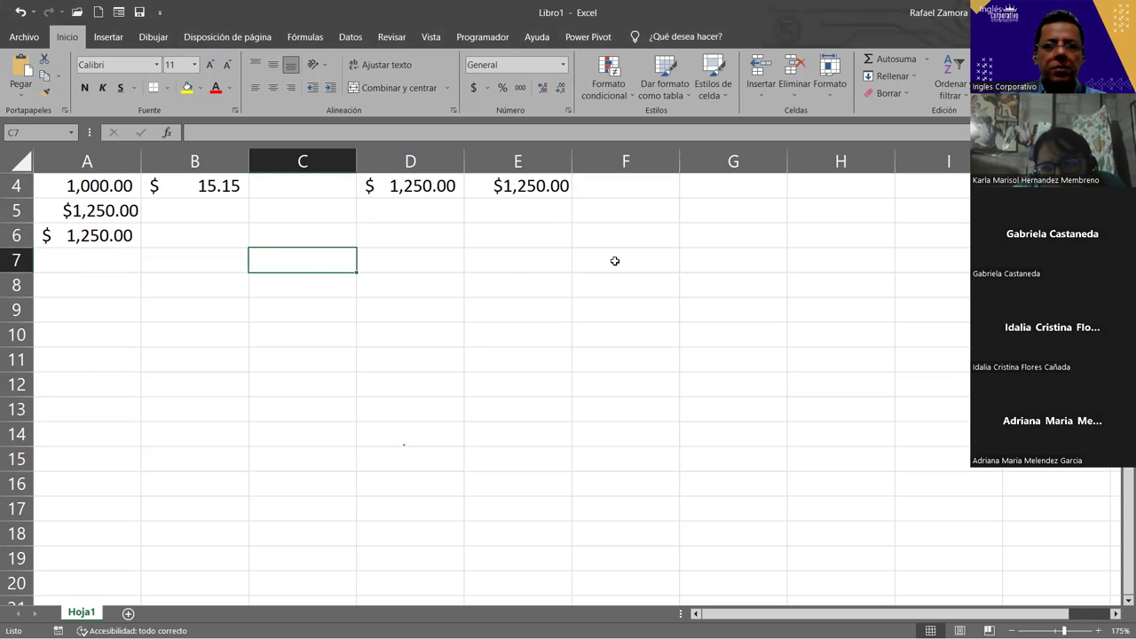
{"action": "left_click_drag", "start_coordinate": [614, 261], "coordinate": [607, 426]}
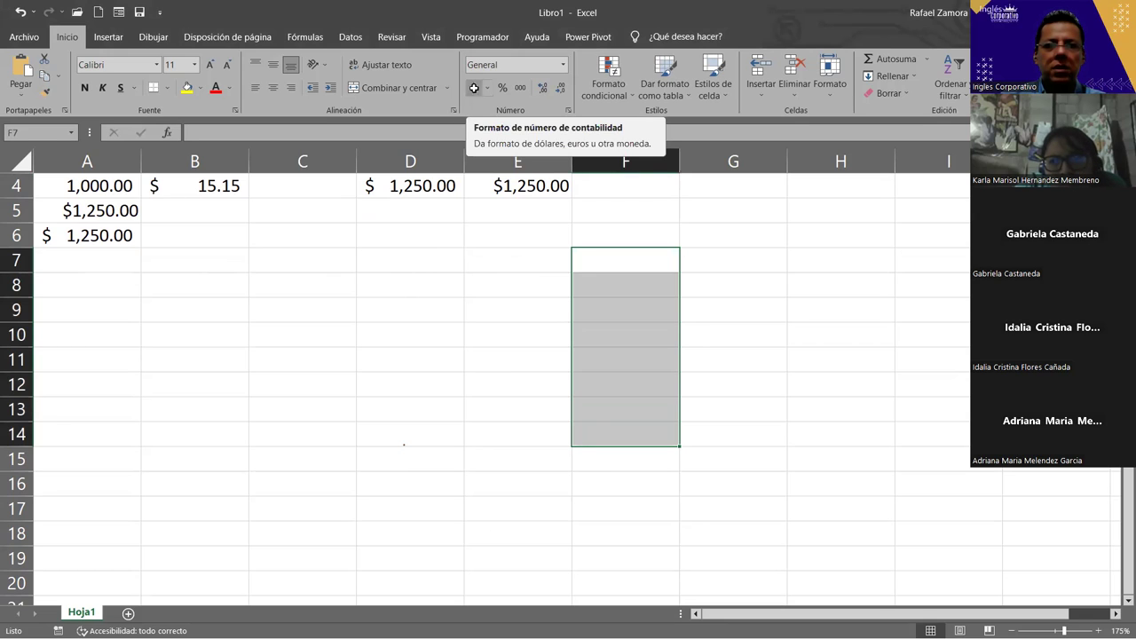
{"action": "left_click", "coordinate": [474, 88]}
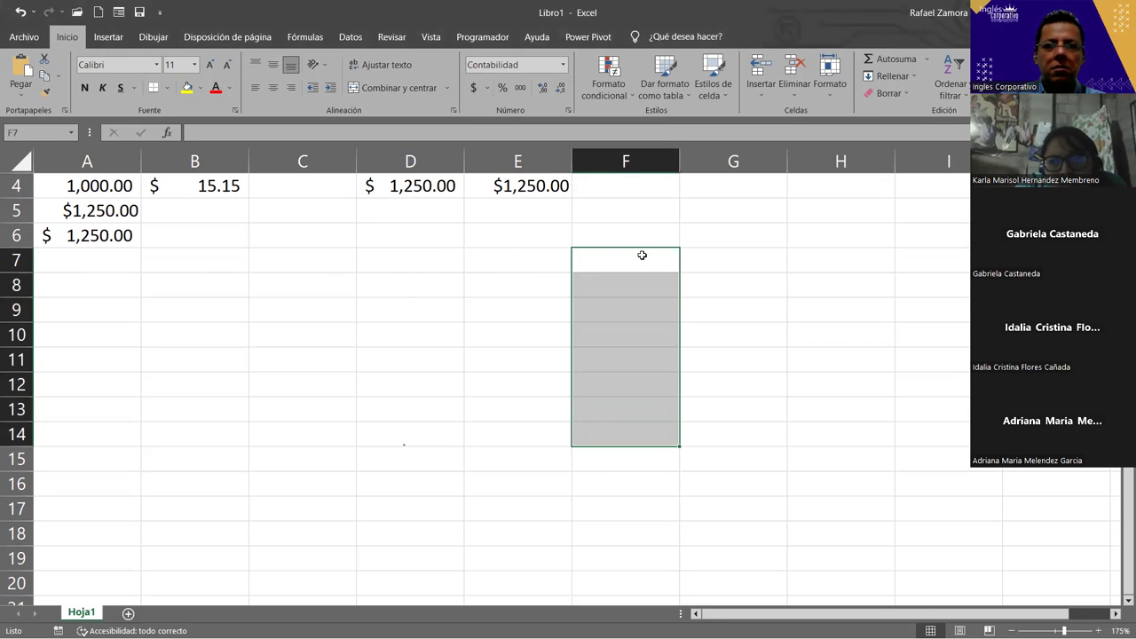
Step: Draw borders around every cell of F7:F14 with Todos los bordes
{"action": "left_click", "coordinate": [166, 87]}
{"action": "left_click", "coordinate": [182, 217]}
{"action": "left_click", "coordinate": [635, 289]}
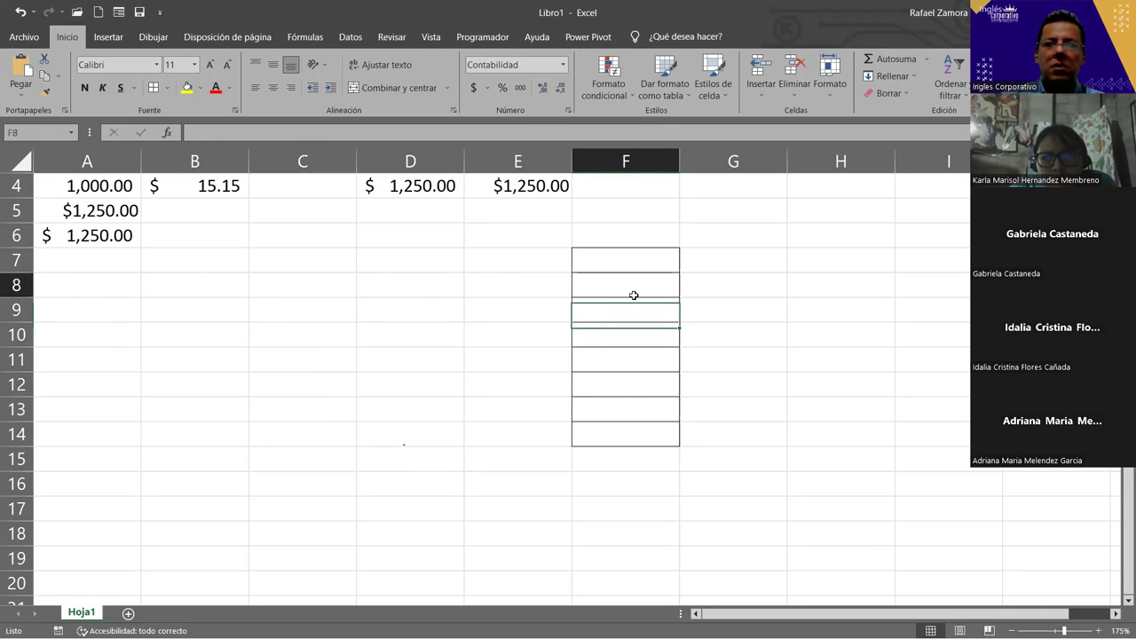
{"action": "left_click", "coordinate": [388, 260]}
{"action": "left_click", "coordinate": [417, 359]}
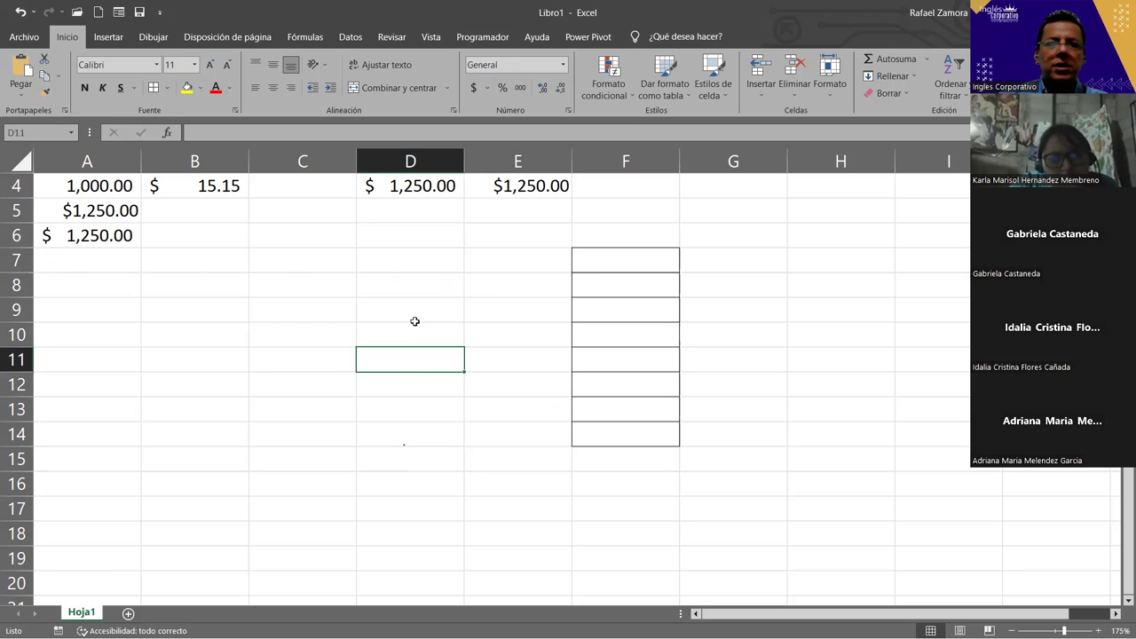
Step: Enter 10 in D7 and set its number format to General
{"action": "left_click", "coordinate": [429, 261]}
{"action": "type", "text": "10"}
{"action": "key", "text": "Return"}
{"action": "left_click", "coordinate": [445, 268]}
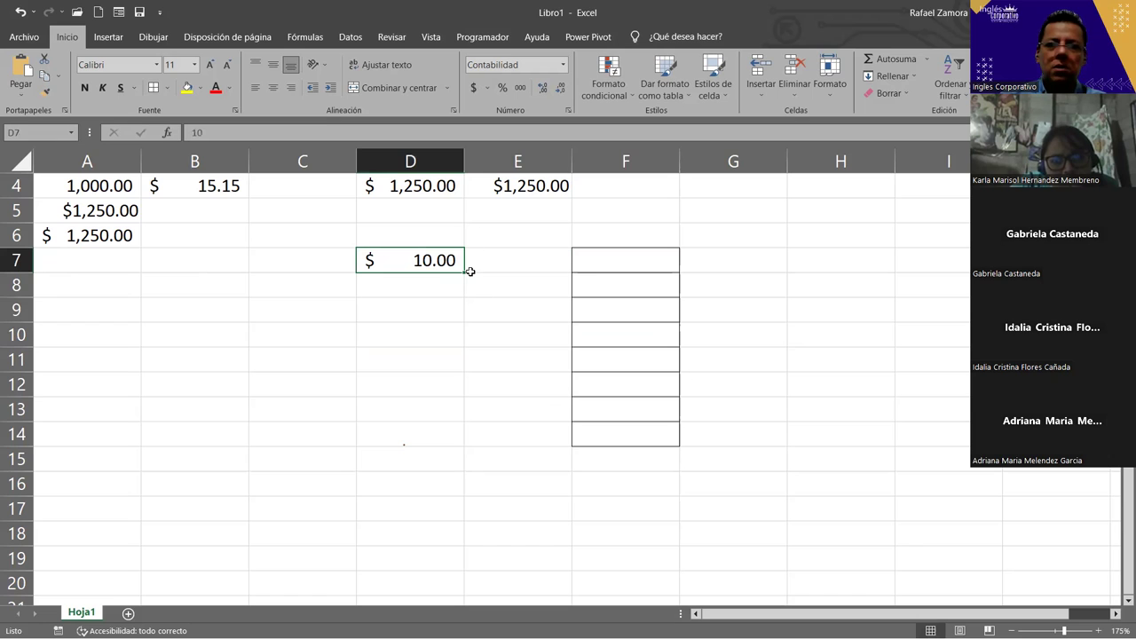
{"action": "scroll", "coordinate": [440, 373], "scroll_direction": "up", "scroll_amount": 1}
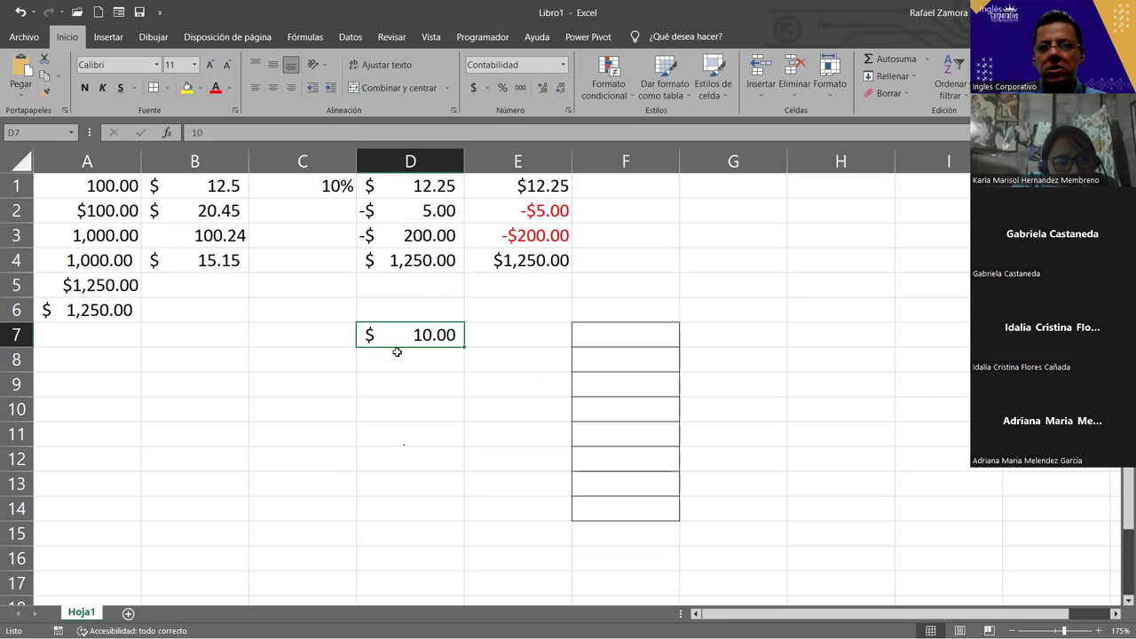
{"action": "scroll", "coordinate": [396, 349], "scroll_direction": "down", "scroll_amount": 2}
{"action": "scroll", "coordinate": [438, 300], "scroll_direction": "up", "scroll_amount": 1}
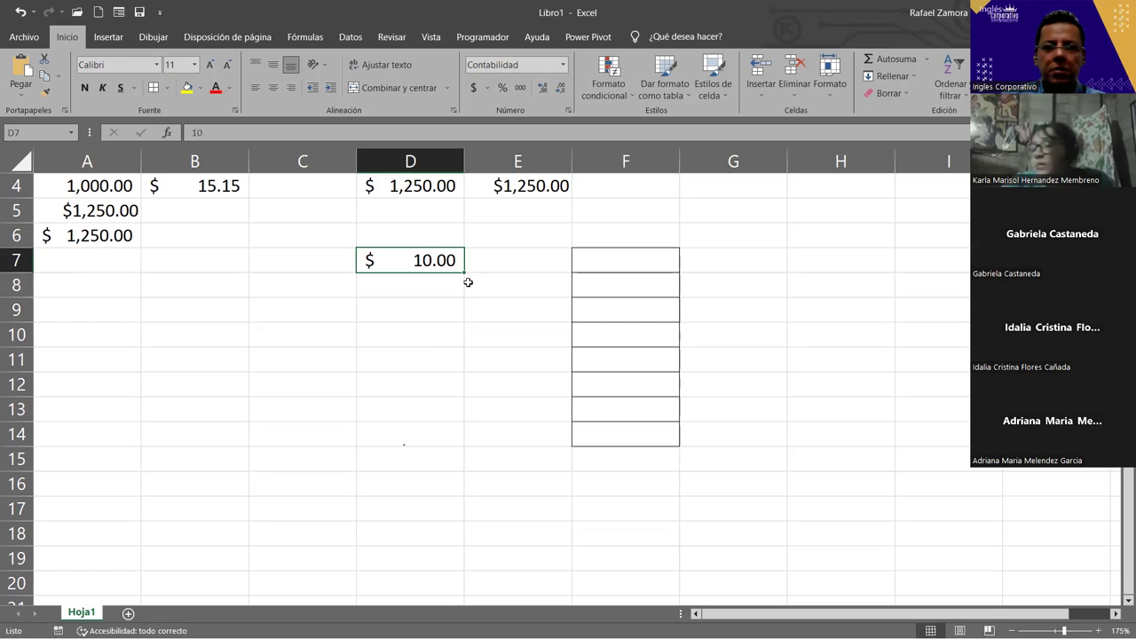
{"action": "left_click", "coordinate": [563, 67]}
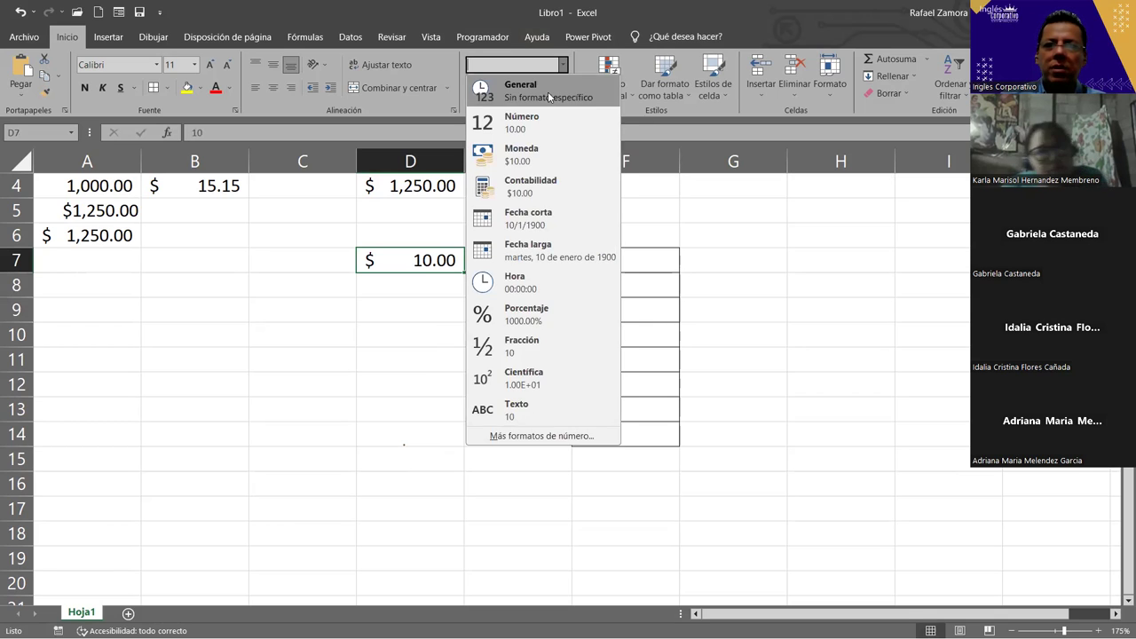
{"action": "left_click", "coordinate": [506, 82]}
Step: Fill D7 down to D14 as the series 10 to 17
{"action": "left_click_drag", "start_coordinate": [465, 270], "coordinate": [465, 446]}
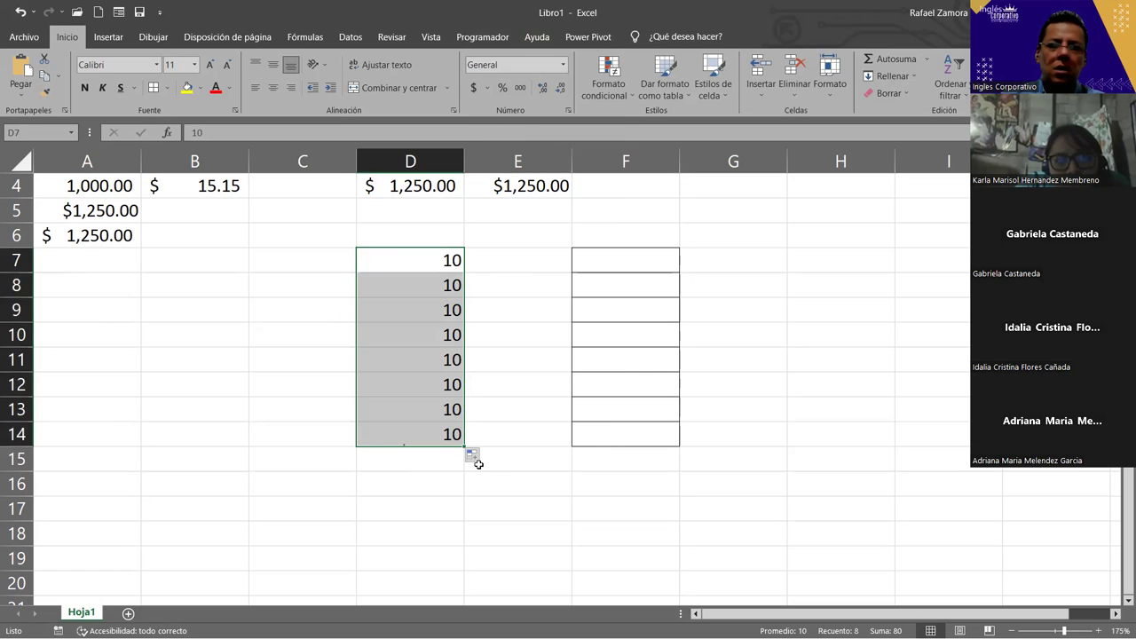
{"action": "left_click", "coordinate": [479, 464]}
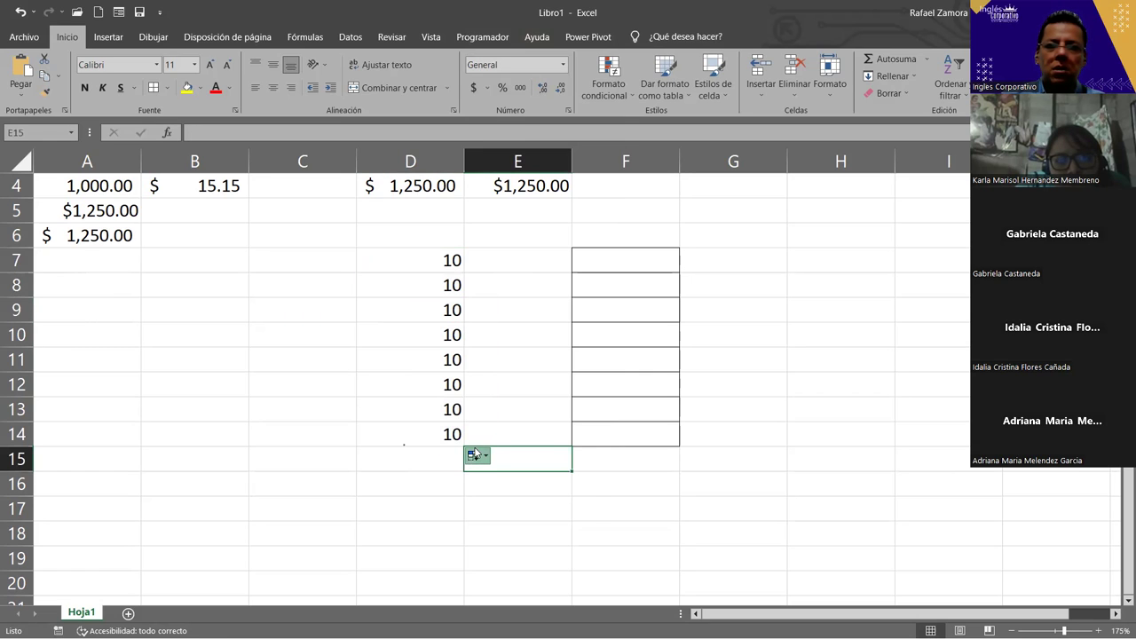
{"action": "left_click", "coordinate": [475, 456]}
{"action": "left_click", "coordinate": [501, 492]}
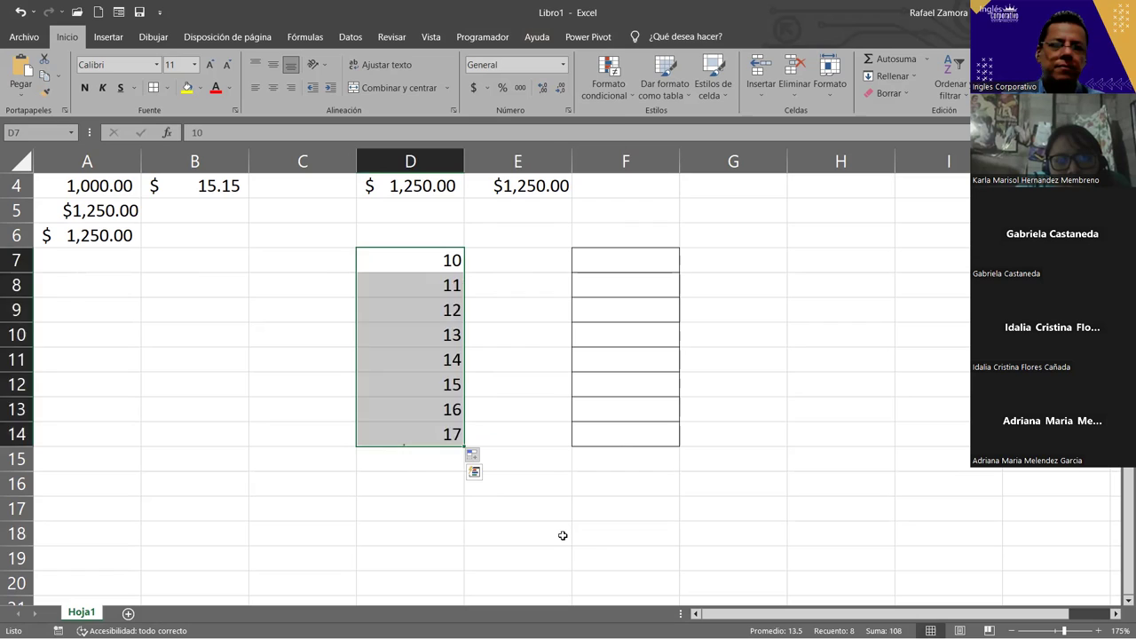
{"action": "left_click", "coordinate": [557, 534]}
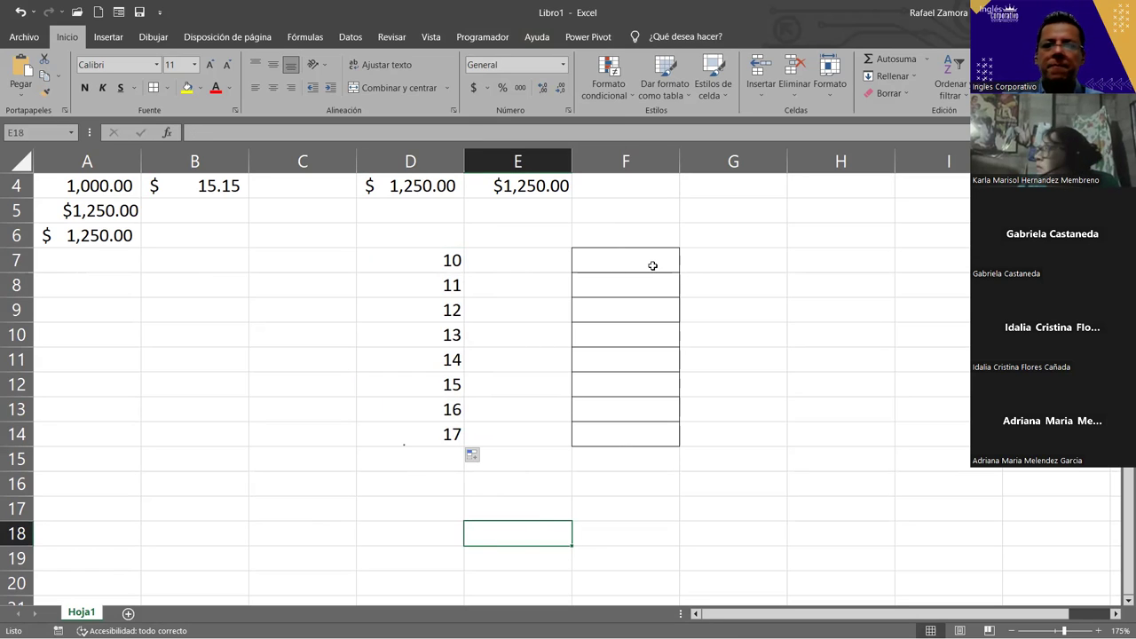
{"action": "left_click_drag", "start_coordinate": [428, 261], "coordinate": [403, 426]}
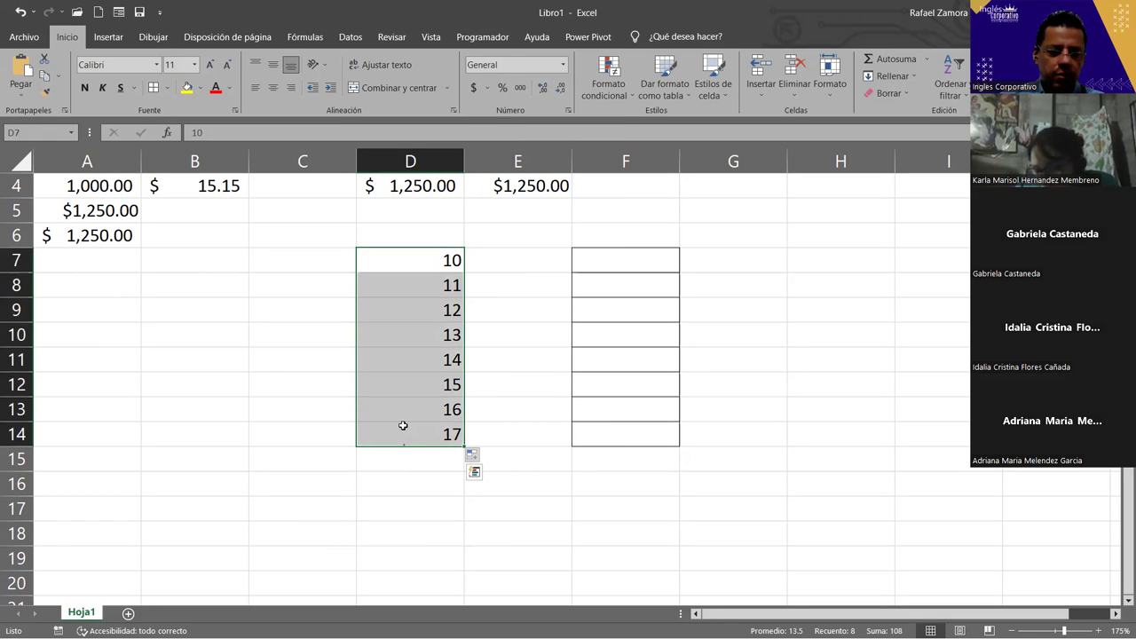
Step: Copy the 10–17 series from D7:D14, then undo the trial paste at F7
{"action": "key", "text": "ctrl+c"}
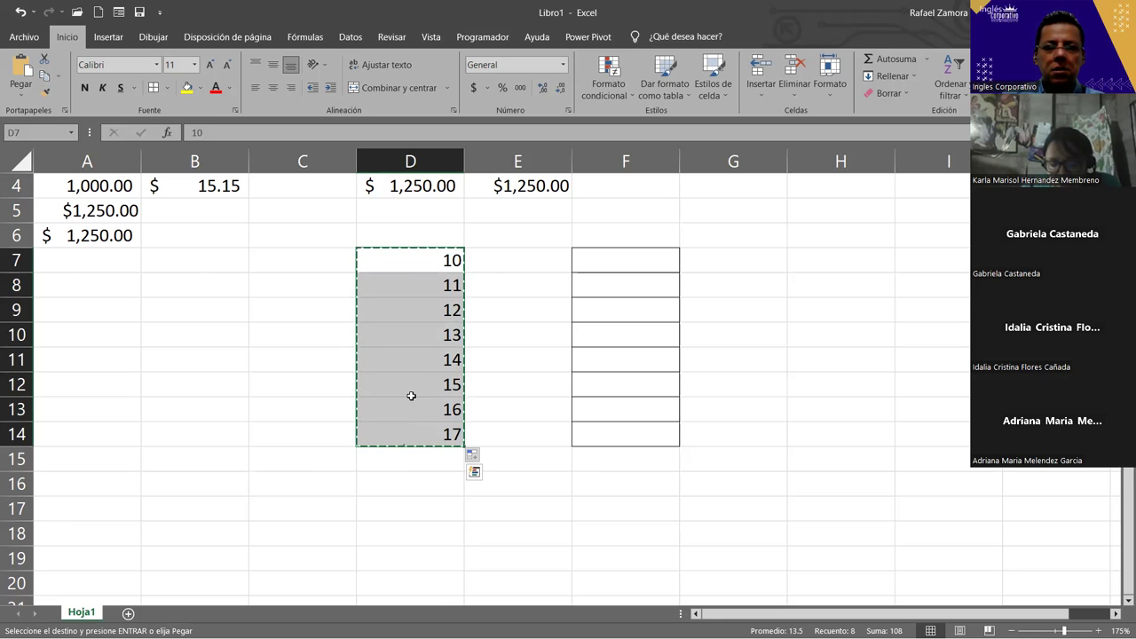
{"action": "left_click", "coordinate": [592, 263]}
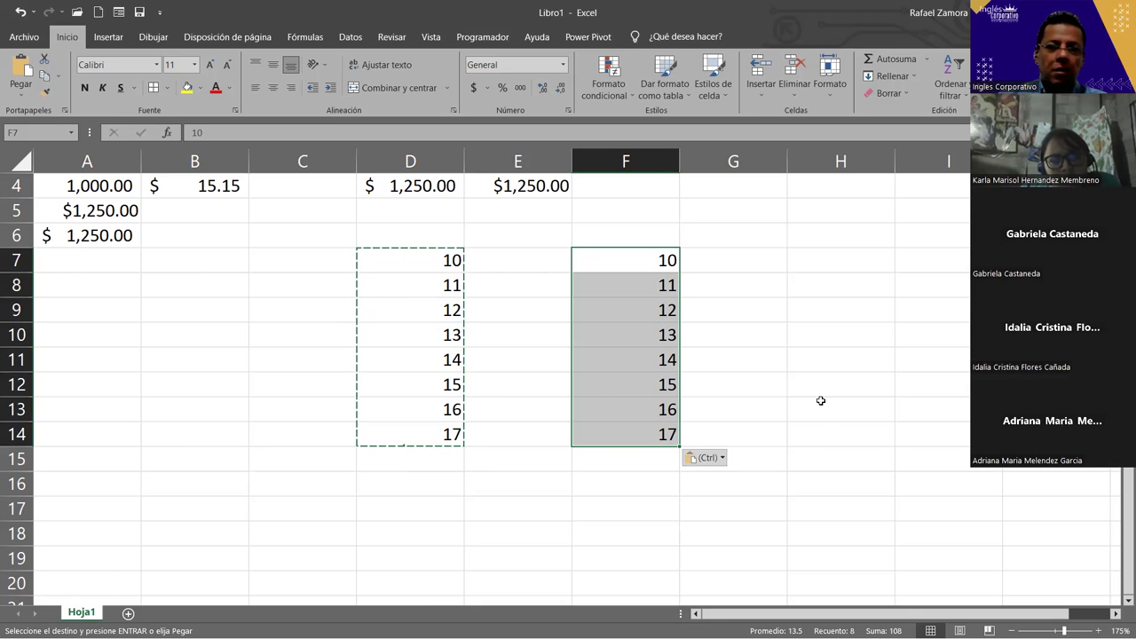
{"action": "key", "text": "ctrl+z"}
{"action": "left_click", "coordinate": [450, 260]}
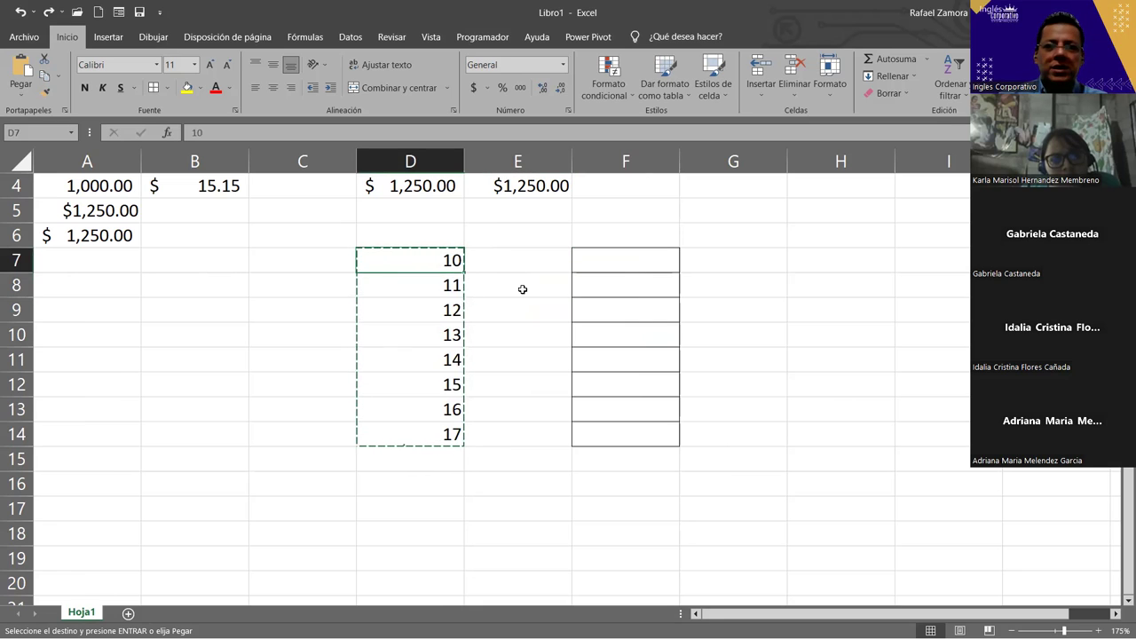
Step: Give the 10 a yellow fill, make 13 red, and make 16 bold italic
{"action": "left_click", "coordinate": [185, 89]}
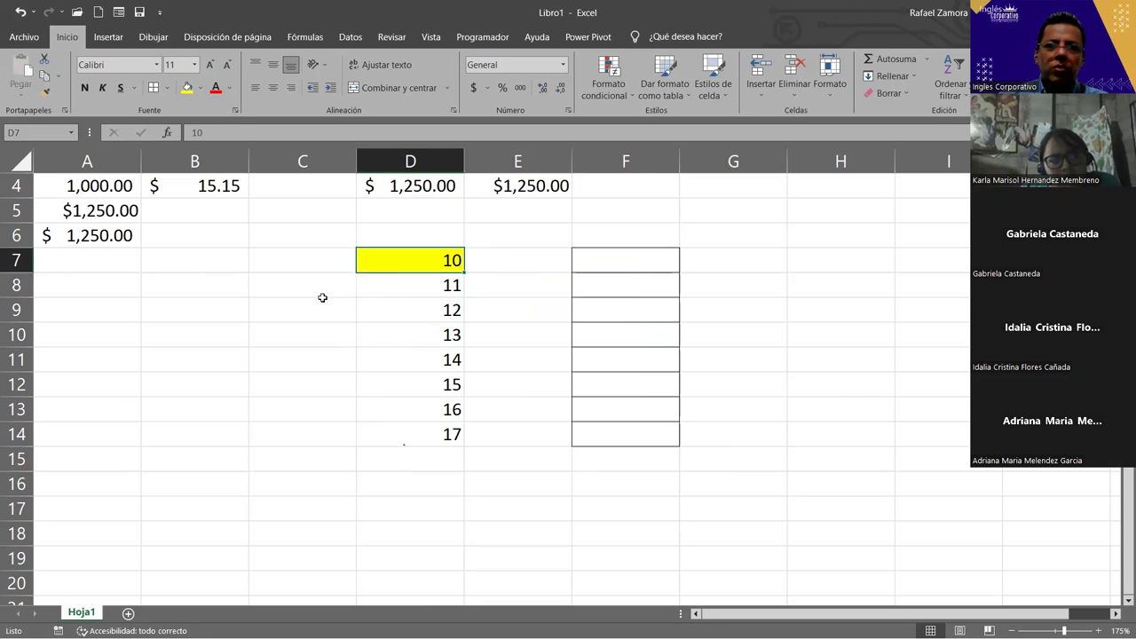
{"action": "left_click", "coordinate": [405, 312]}
{"action": "left_click", "coordinate": [406, 333]}
{"action": "left_click", "coordinate": [216, 87]}
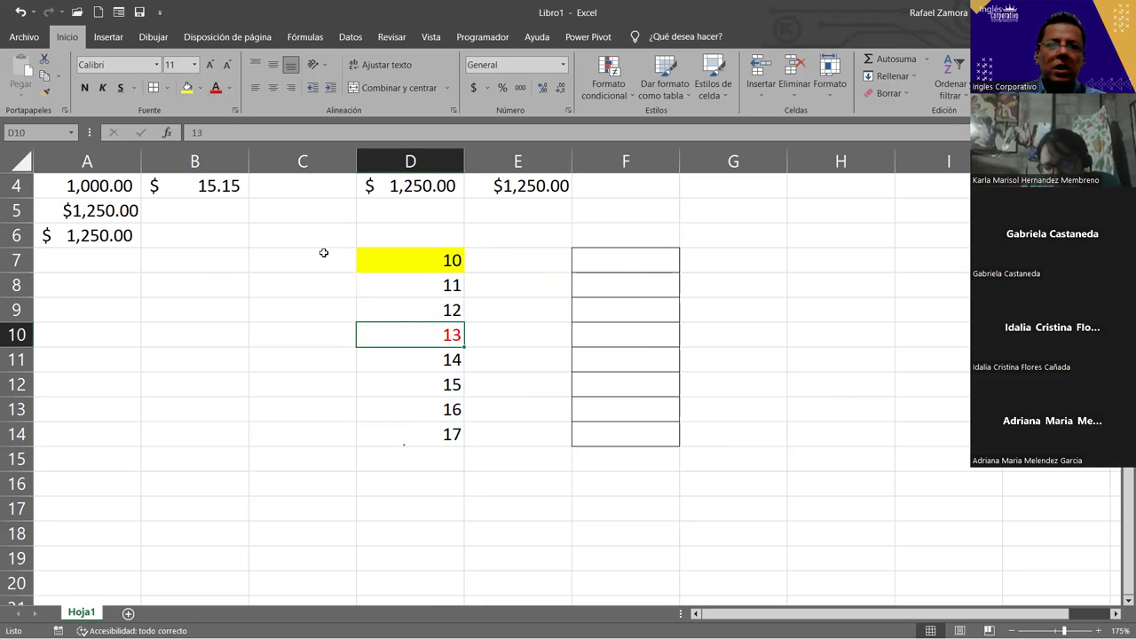
{"action": "left_click", "coordinate": [439, 410]}
{"action": "key", "text": "ctrl+n"}
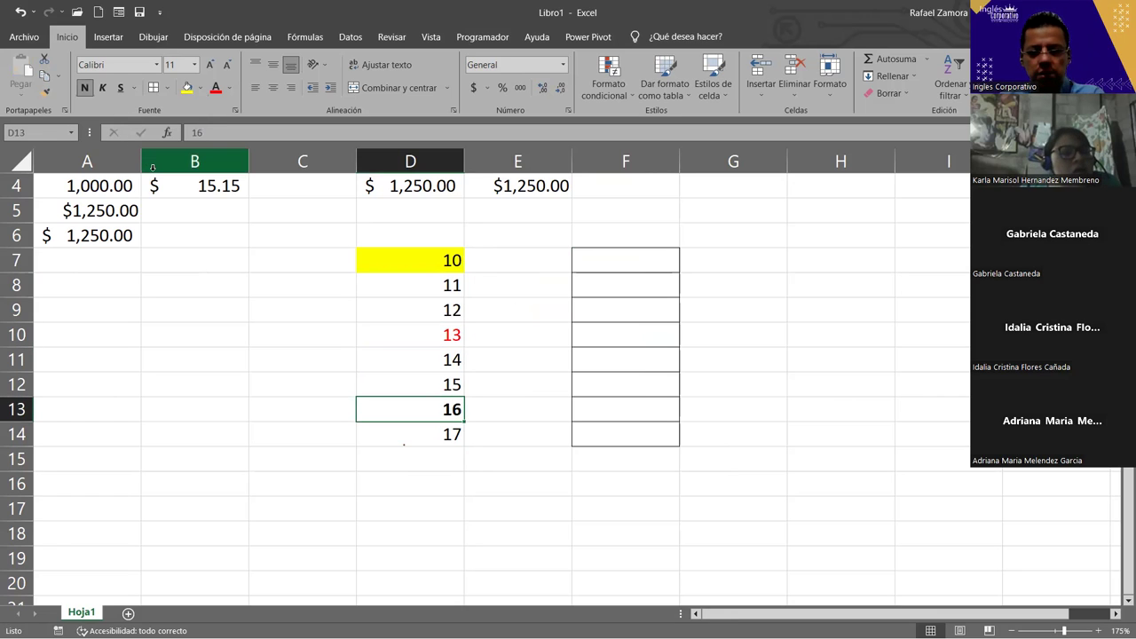
{"action": "key", "text": "ctrl+k"}
Step: Copy the formatted D7:D14 series into F7:F14, then undo that paste
{"action": "left_click_drag", "start_coordinate": [399, 259], "coordinate": [412, 440]}
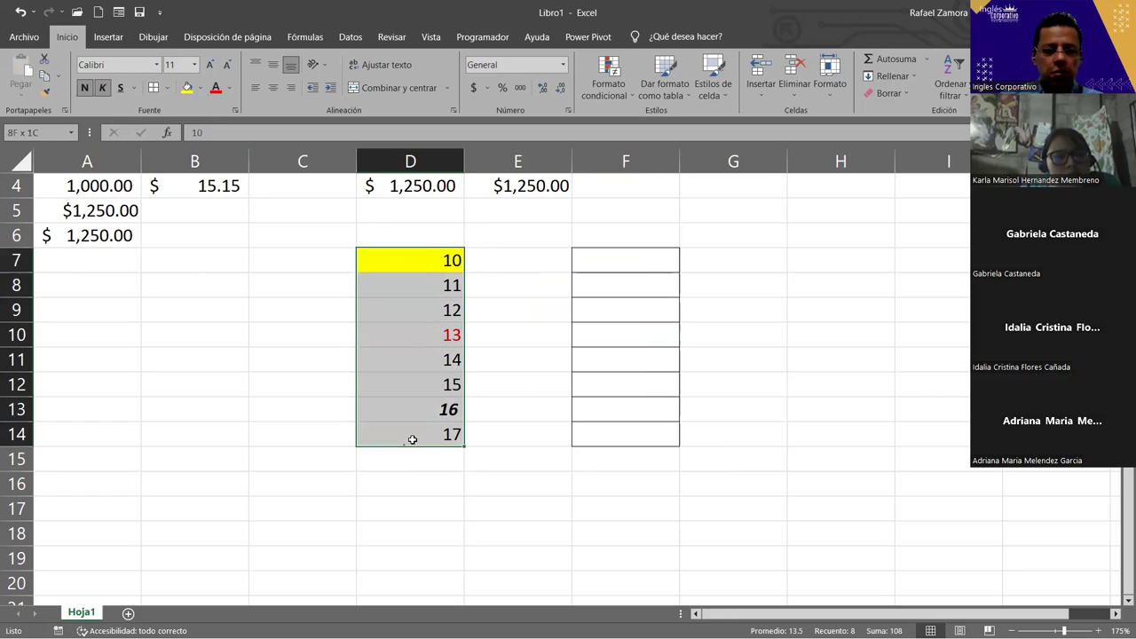
{"action": "key", "text": "ctrl+c"}
{"action": "left_click", "coordinate": [645, 255]}
{"action": "key", "text": "ctrl+v"}
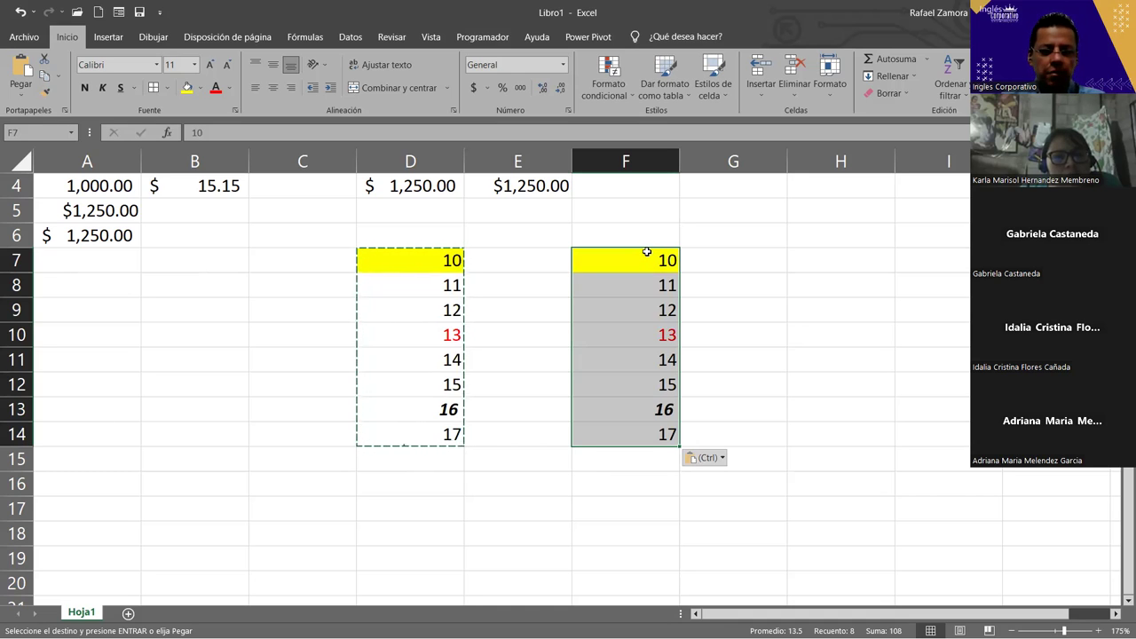
{"action": "key", "text": "ctrl+z"}
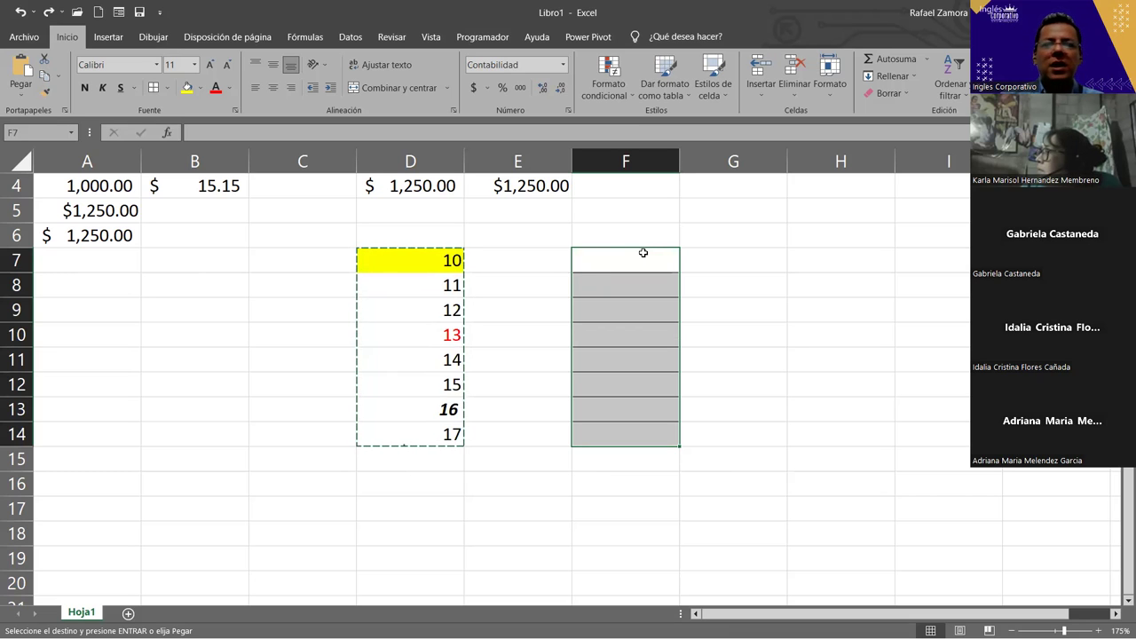
Step: Make the 14 in D11 italic and underline the 12 in D9
{"action": "left_click", "coordinate": [411, 294]}
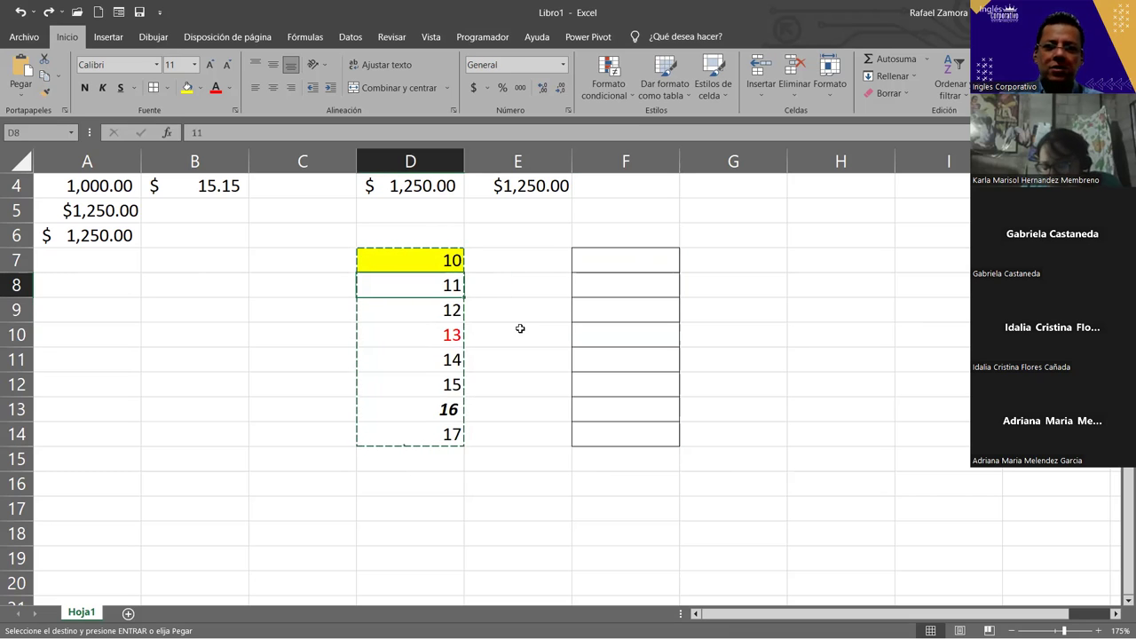
{"action": "left_click", "coordinate": [421, 358]}
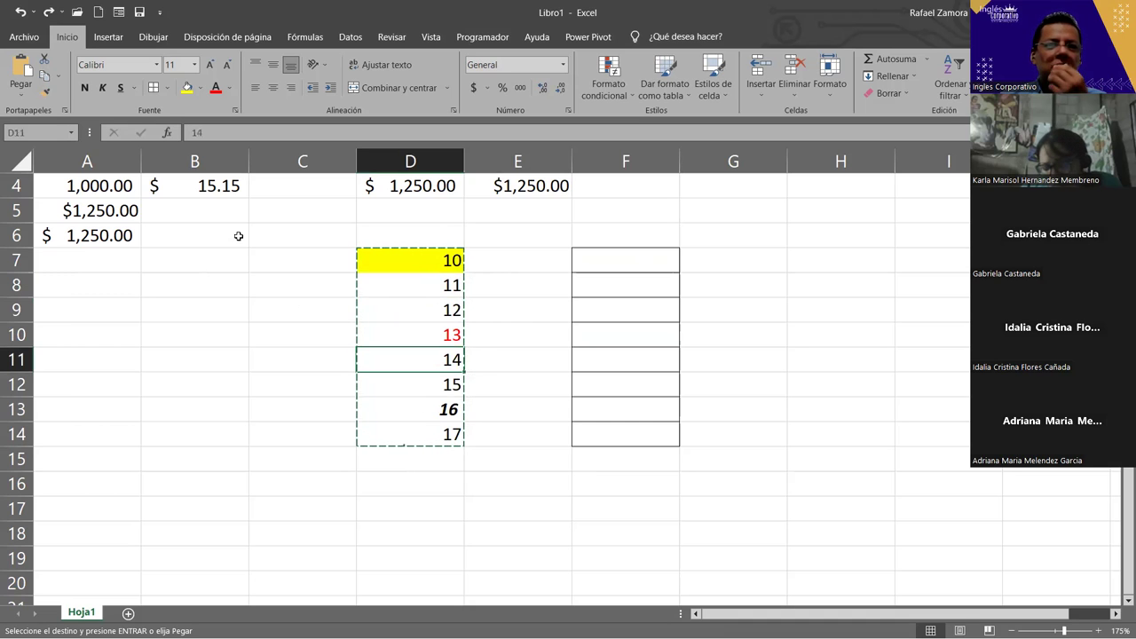
{"action": "left_click", "coordinate": [105, 88]}
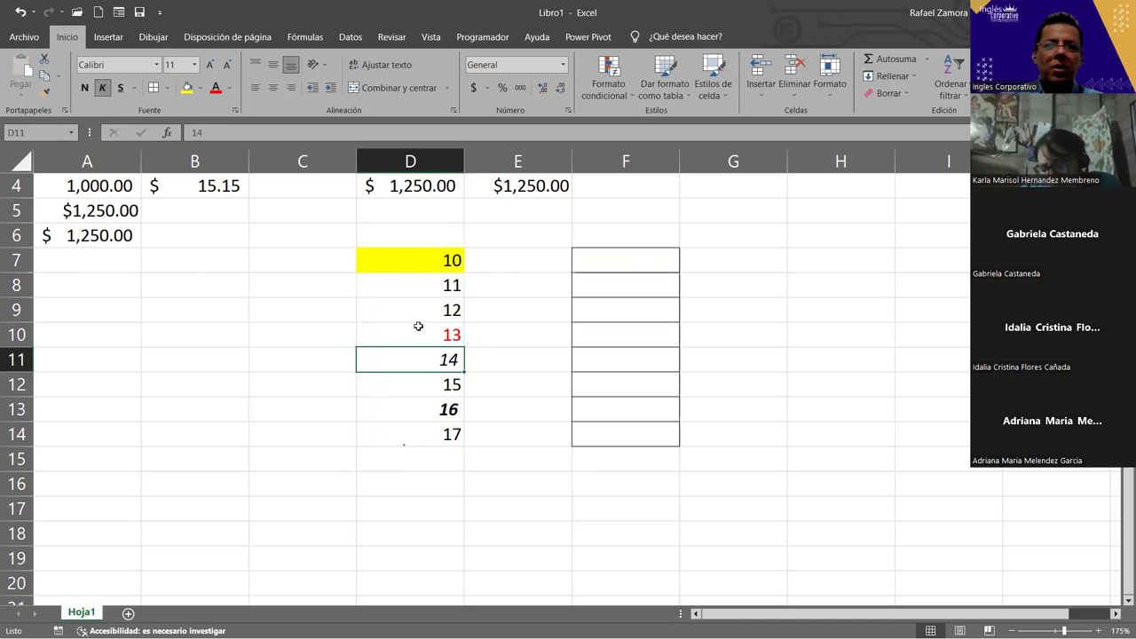
{"action": "left_click", "coordinate": [436, 303]}
{"action": "left_click", "coordinate": [120, 87]}
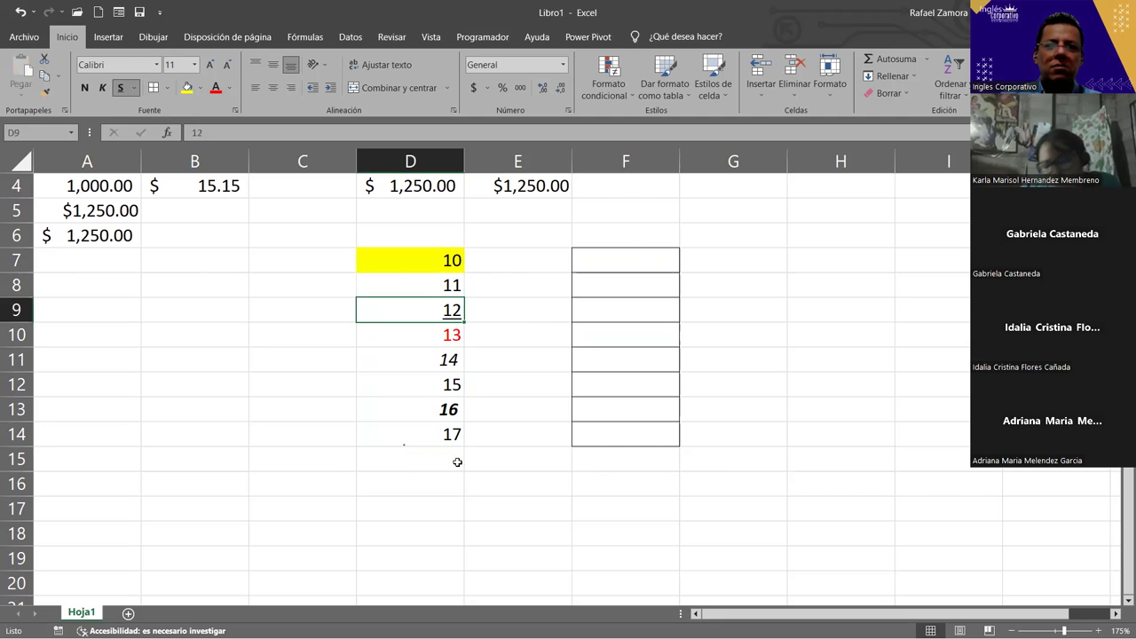
{"action": "left_click", "coordinate": [453, 484]}
{"action": "scroll", "coordinate": [452, 483], "scroll_direction": "up", "scroll_amount": 1}
{"action": "scroll", "coordinate": [490, 453], "scroll_direction": "down", "scroll_amount": 2}
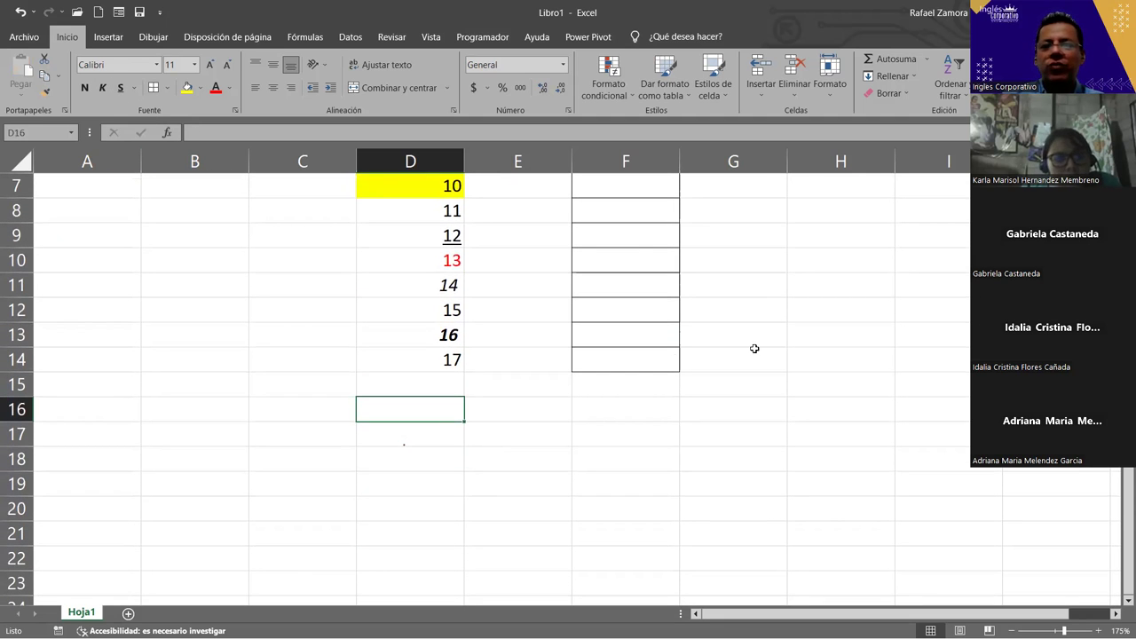
{"action": "scroll", "coordinate": [948, 367], "scroll_direction": "up", "scroll_amount": 1}
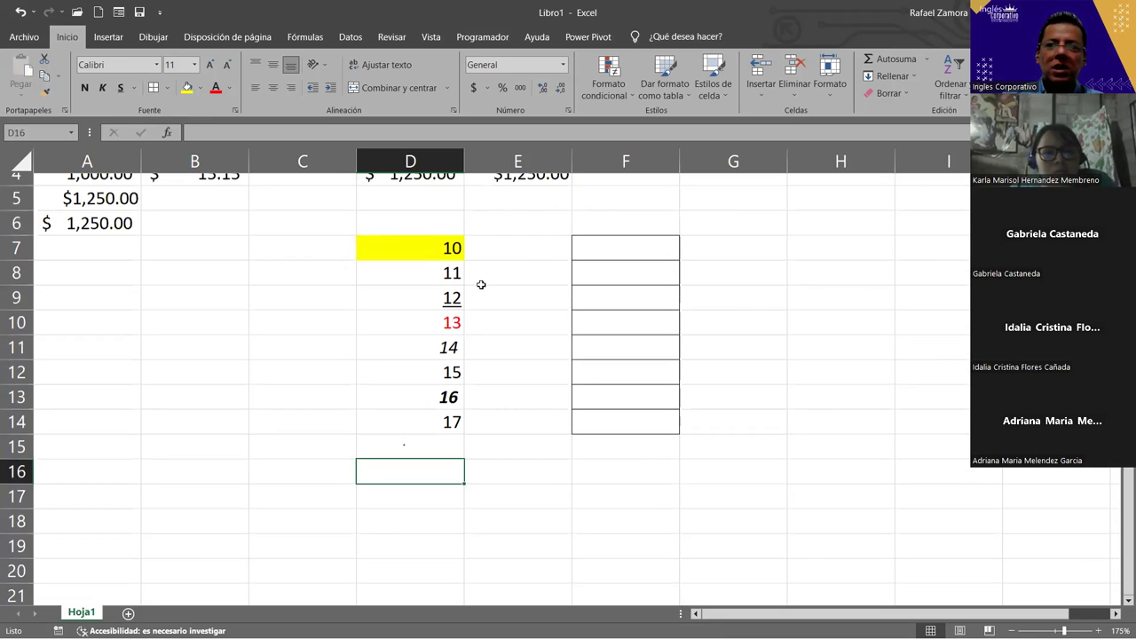
{"action": "scroll", "coordinate": [482, 284], "scroll_direction": "up", "scroll_amount": 1}
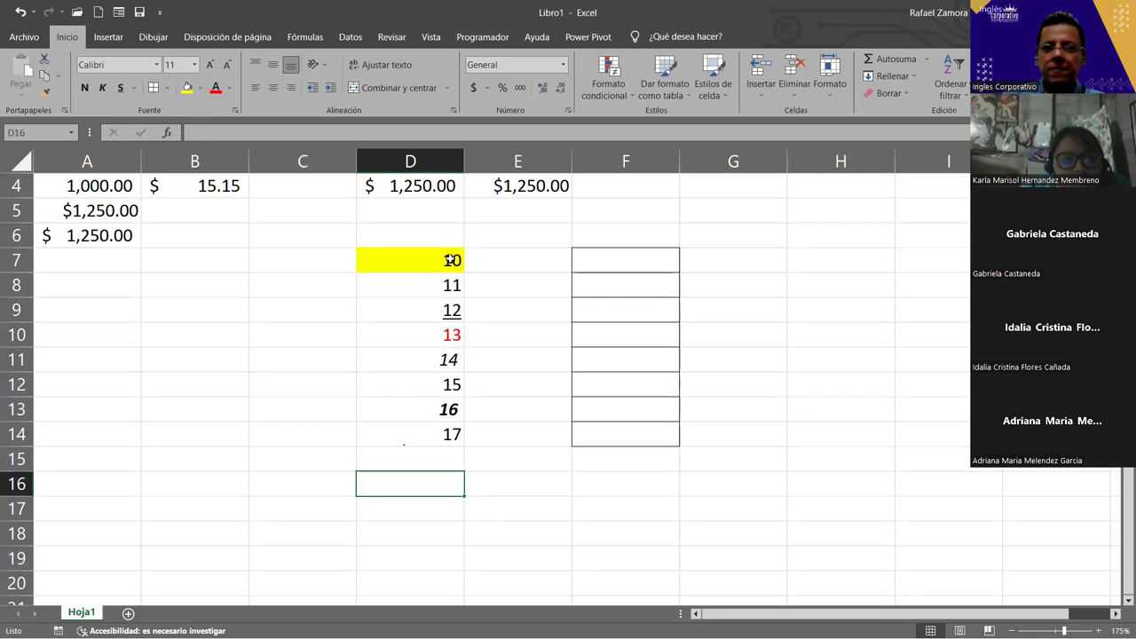
{"action": "left_click", "coordinate": [444, 262]}
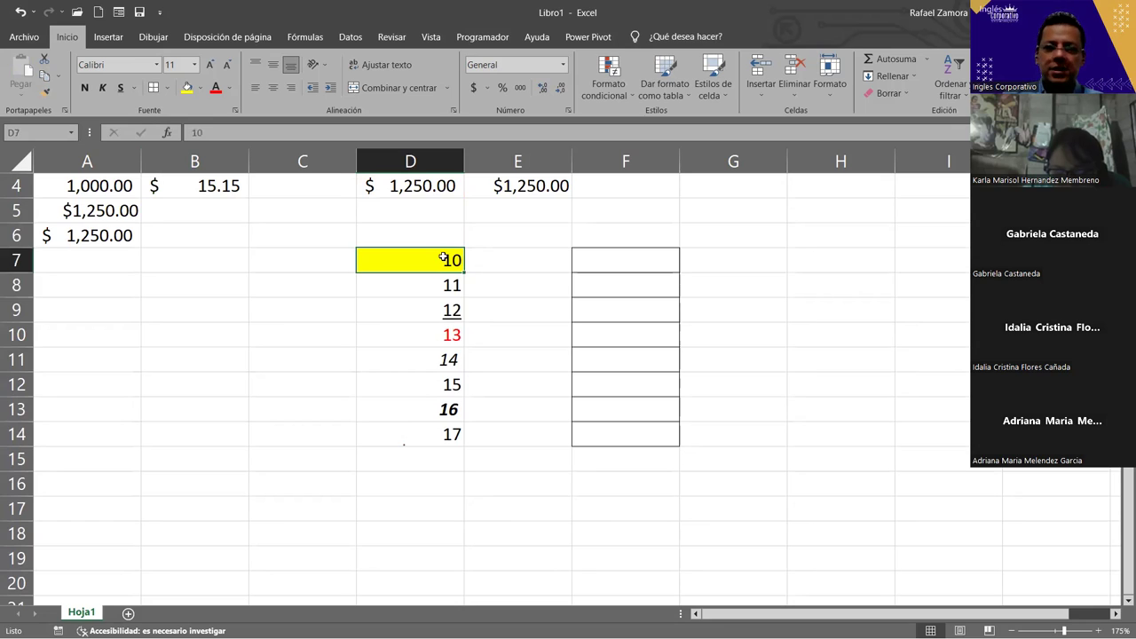
Step: Copy D7:D14 and select F7 as the paste destination
{"action": "left_click_drag", "start_coordinate": [443, 262], "coordinate": [449, 430]}
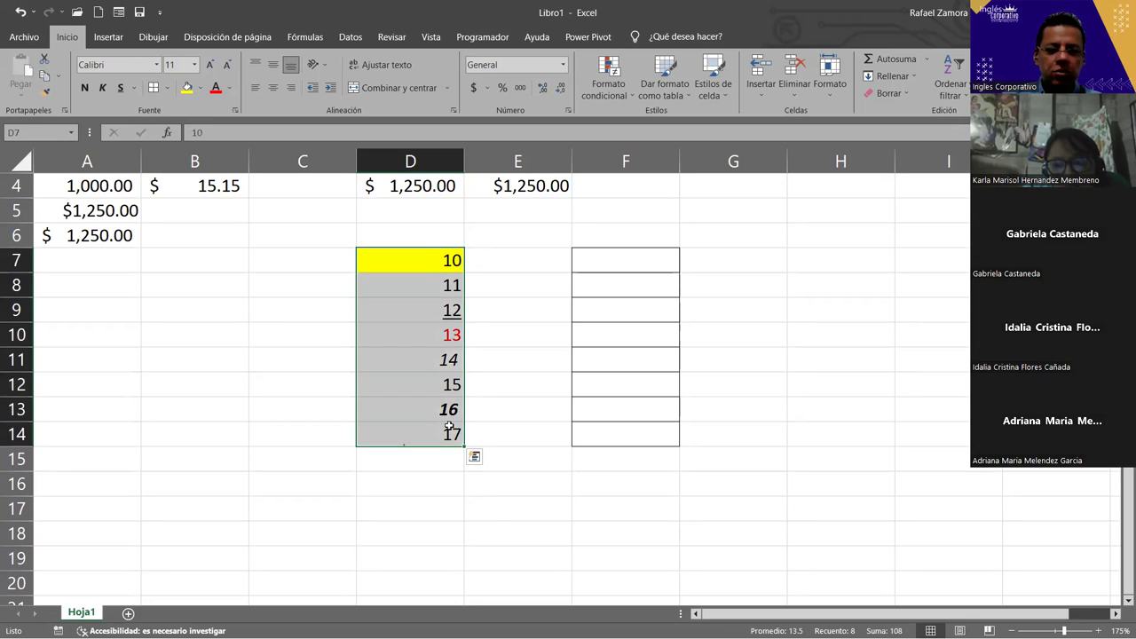
{"action": "key", "text": "ctrl+c"}
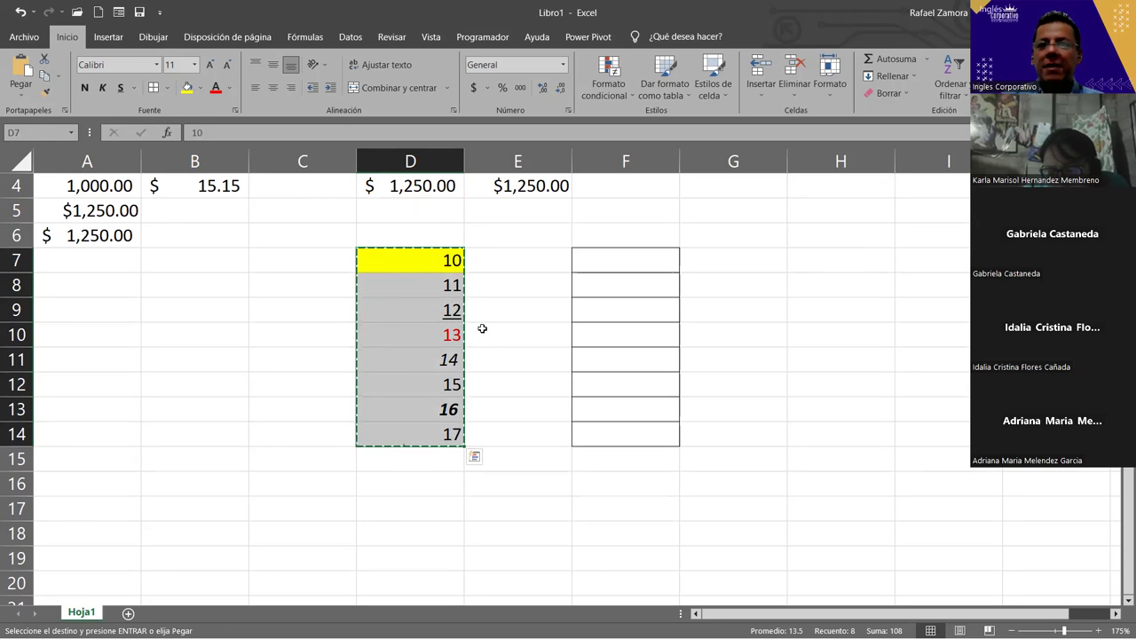
{"action": "left_click", "coordinate": [619, 256]}
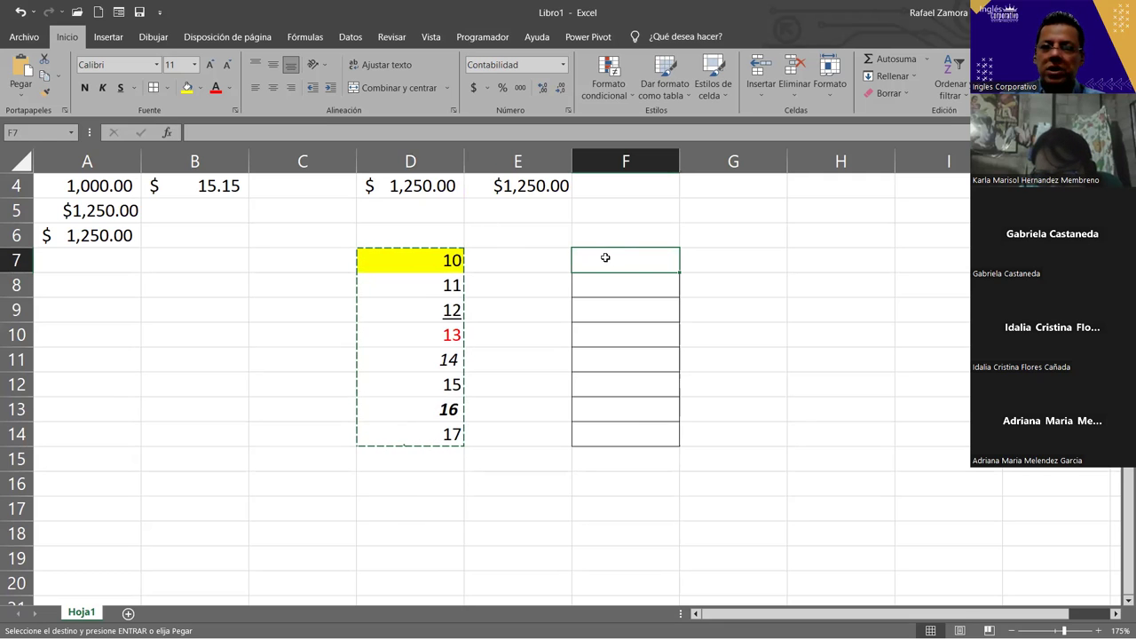
Step: Paste only the values of D7:D14 into F7:F14 via Pegado especial Valores
{"action": "right_click", "coordinate": [606, 262]}
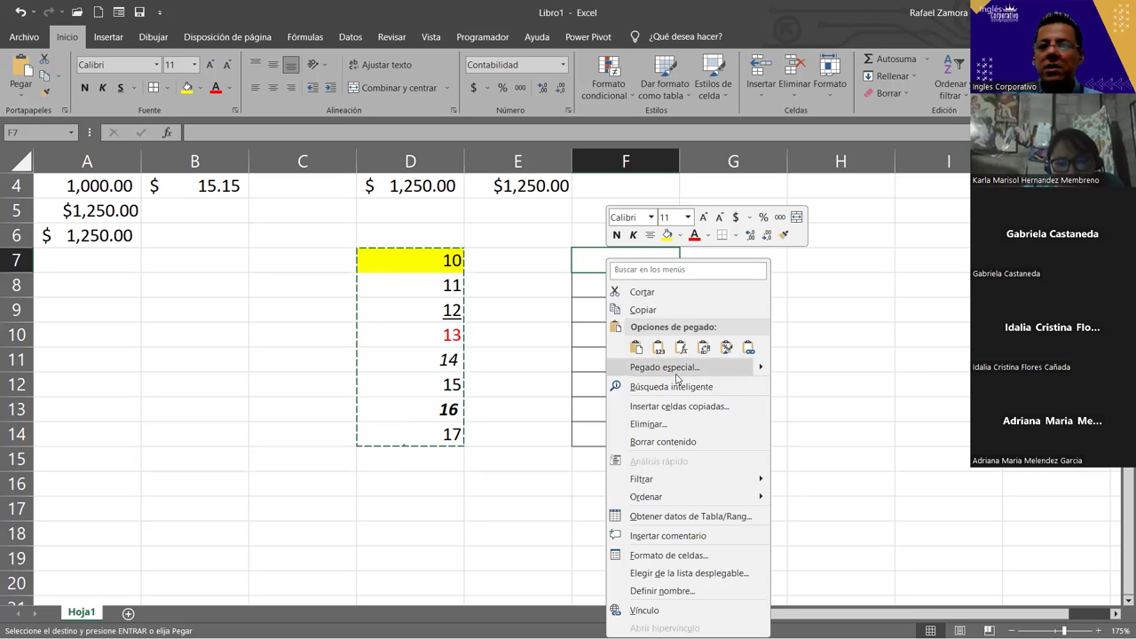
{"action": "key", "text": "Return"}
{"action": "left_click_drag", "start_coordinate": [686, 283], "coordinate": [277, 103]}
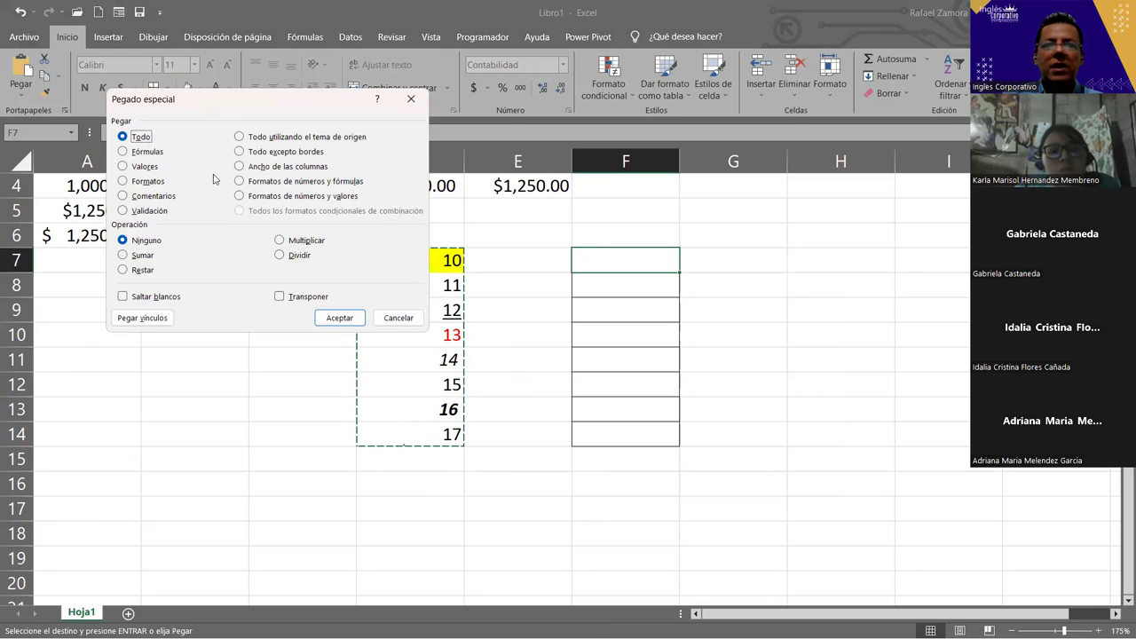
{"action": "left_click", "coordinate": [147, 167]}
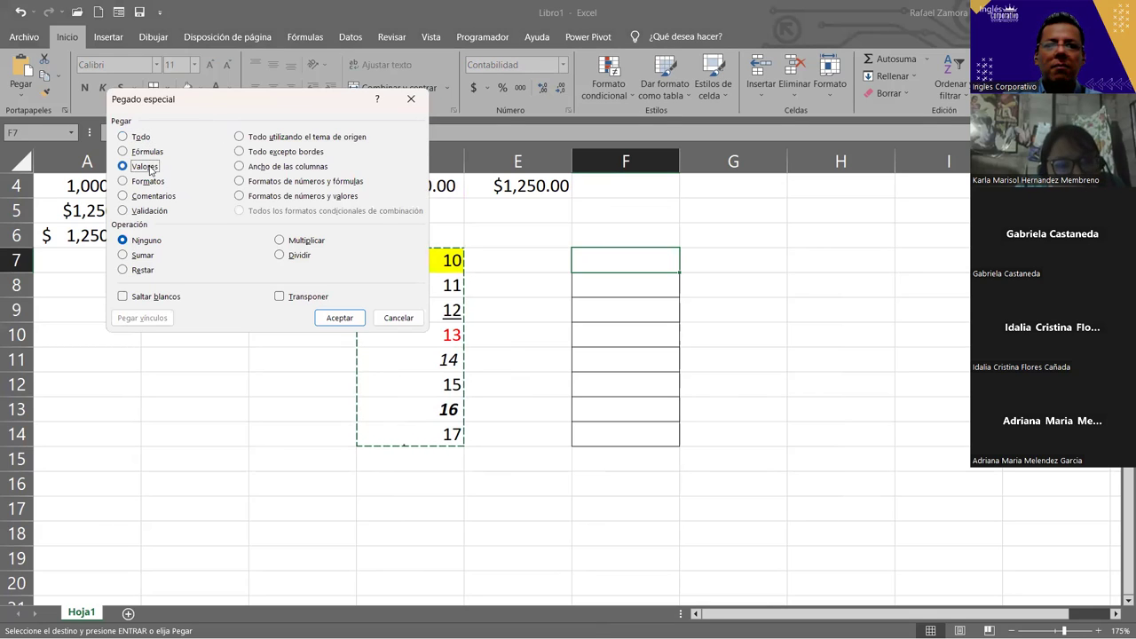
{"action": "left_click", "coordinate": [337, 320]}
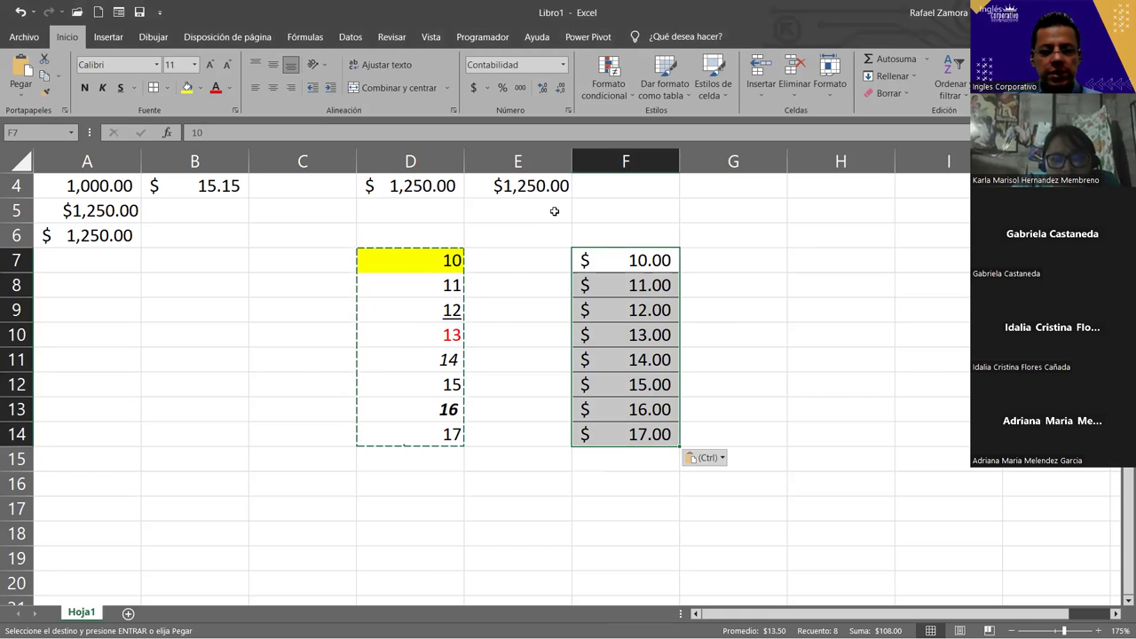
Step: Undo the earlier paste and paste D7:D14 into F7 as Values, showing $10.00–$17.00
{"action": "key", "text": "ctrl+z"}
{"action": "left_click_drag", "start_coordinate": [450, 262], "coordinate": [440, 432]}
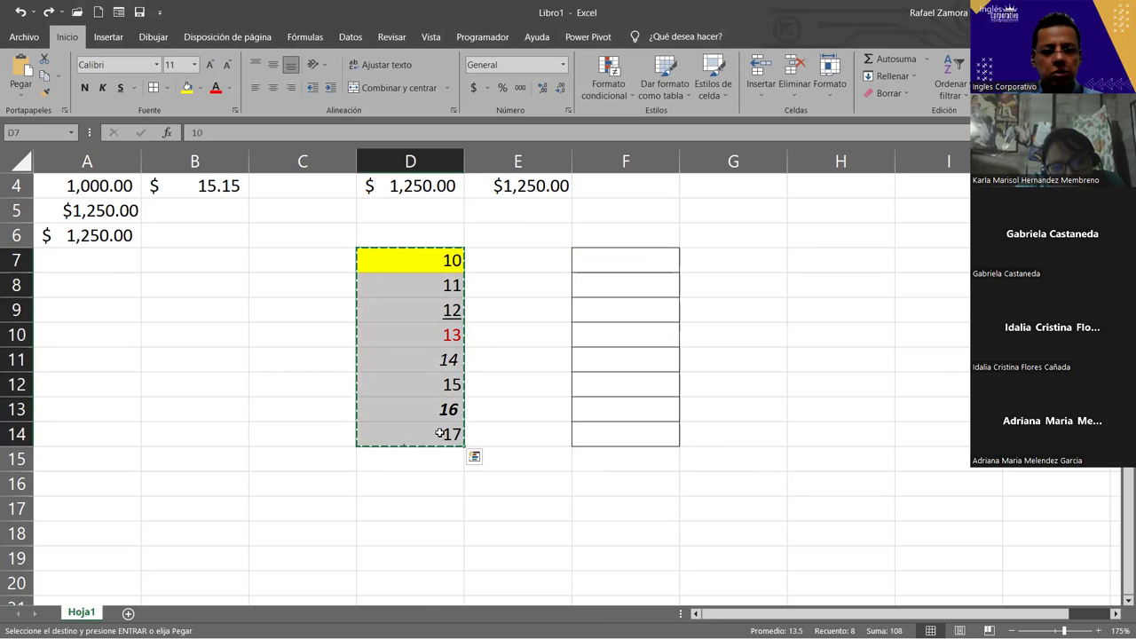
{"action": "left_click", "coordinate": [628, 262]}
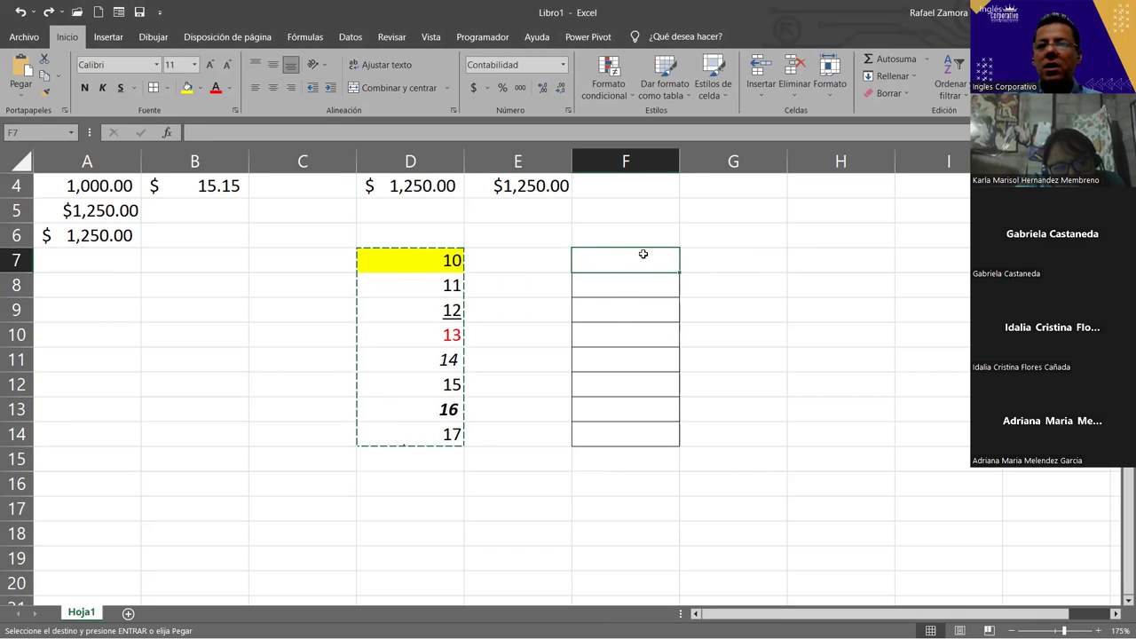
{"action": "right_click", "coordinate": [644, 257]}
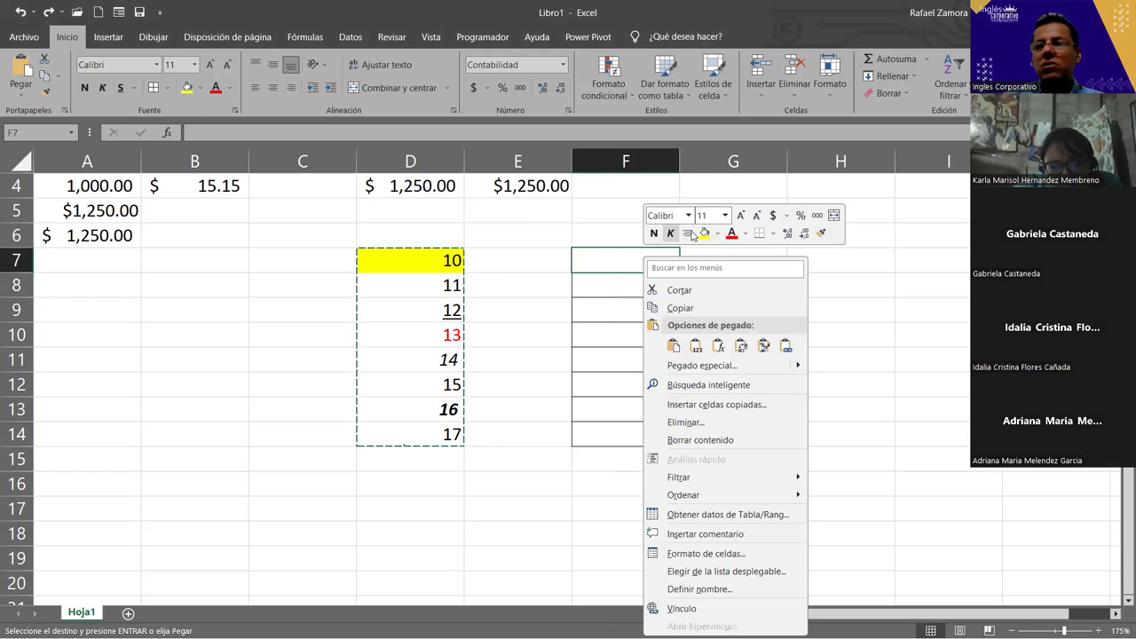
{"action": "left_click", "coordinate": [698, 350]}
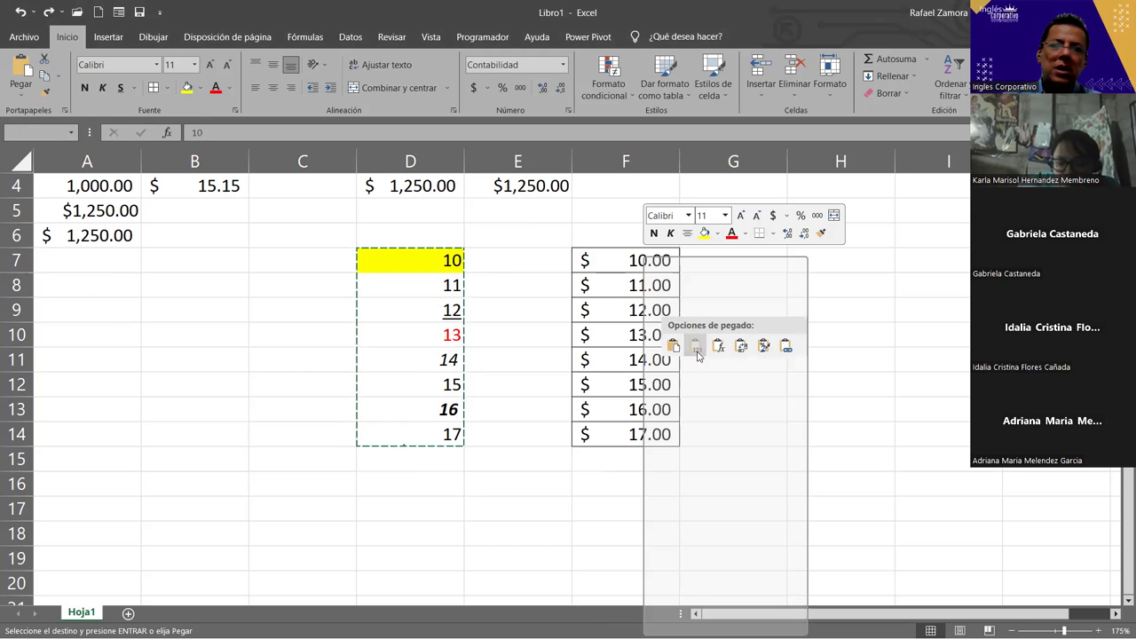
{"action": "left_click", "coordinate": [715, 350]}
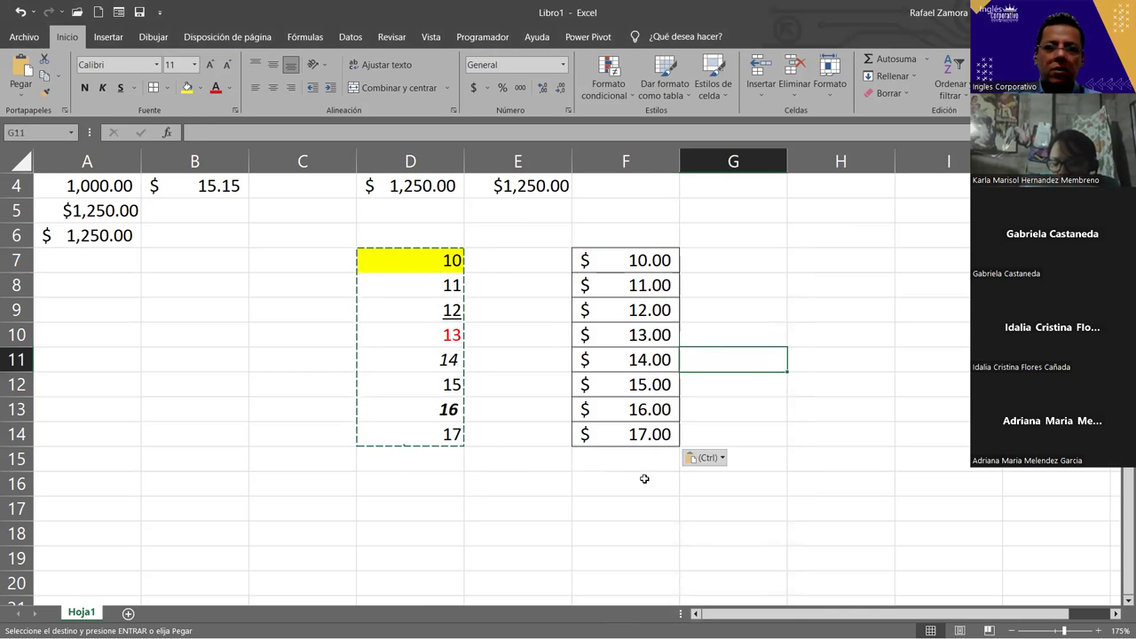
{"action": "left_click", "coordinate": [441, 255]}
Step: Select D7:D14, click away, and press Esc to clear the copy marquee
{"action": "left_click_drag", "start_coordinate": [441, 255], "coordinate": [447, 434]}
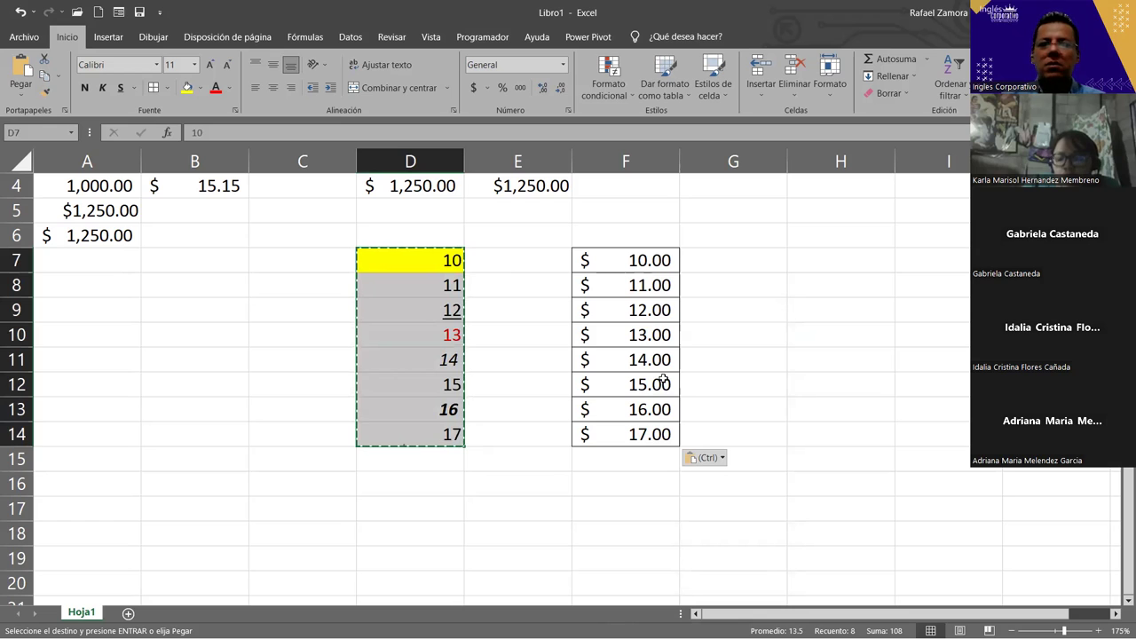
{"action": "left_click", "coordinate": [840, 350]}
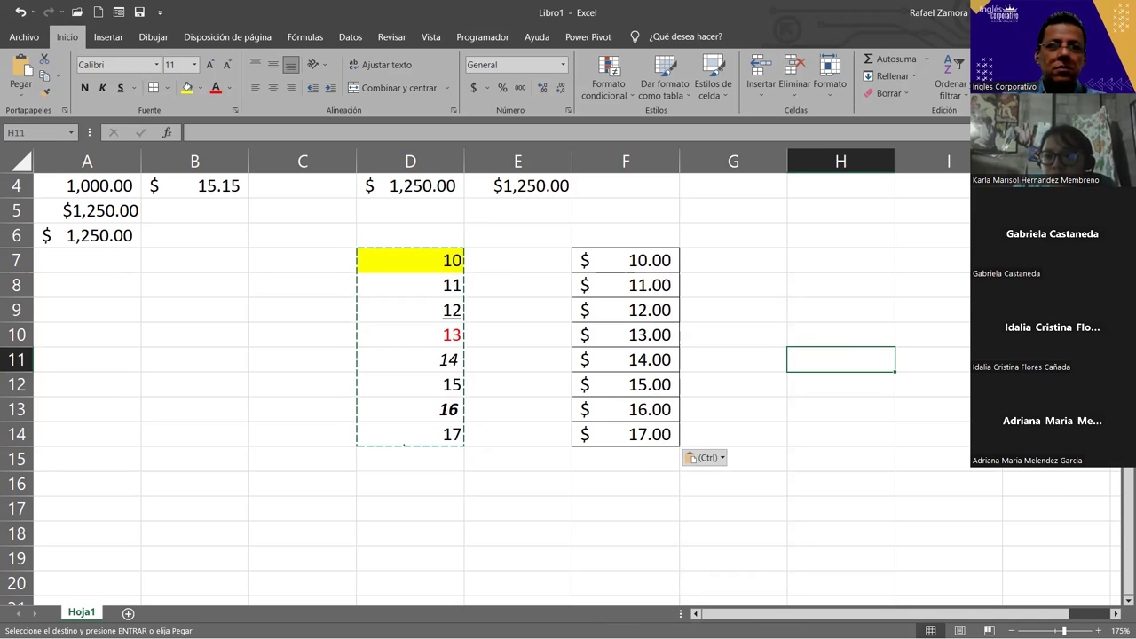
{"action": "left_click", "coordinate": [841, 508]}
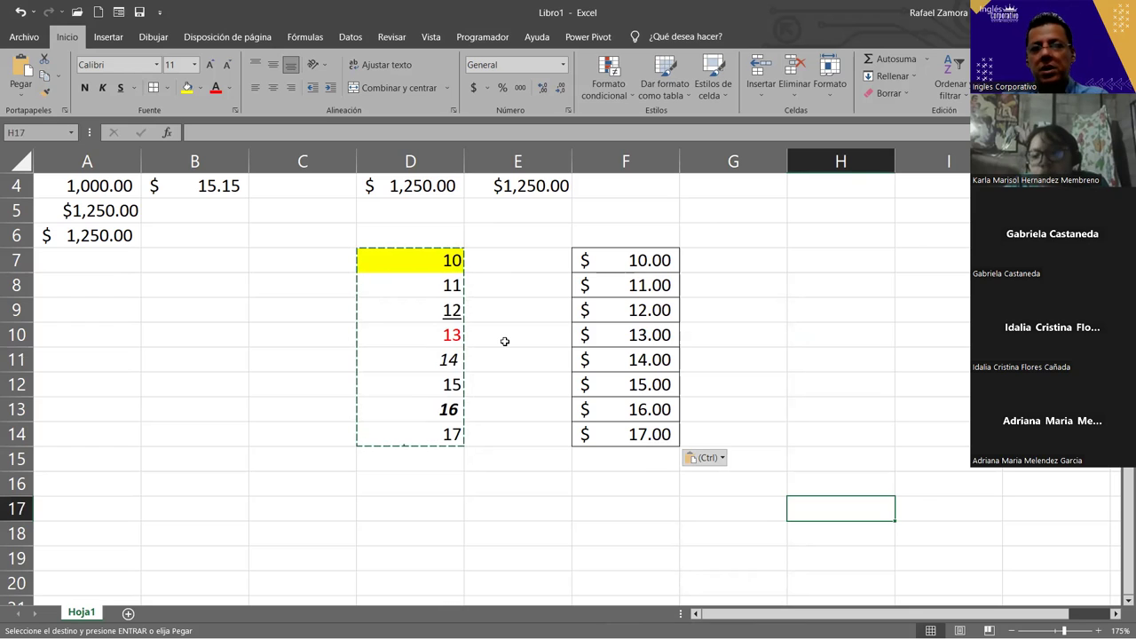
{"action": "key", "text": "Escape"}
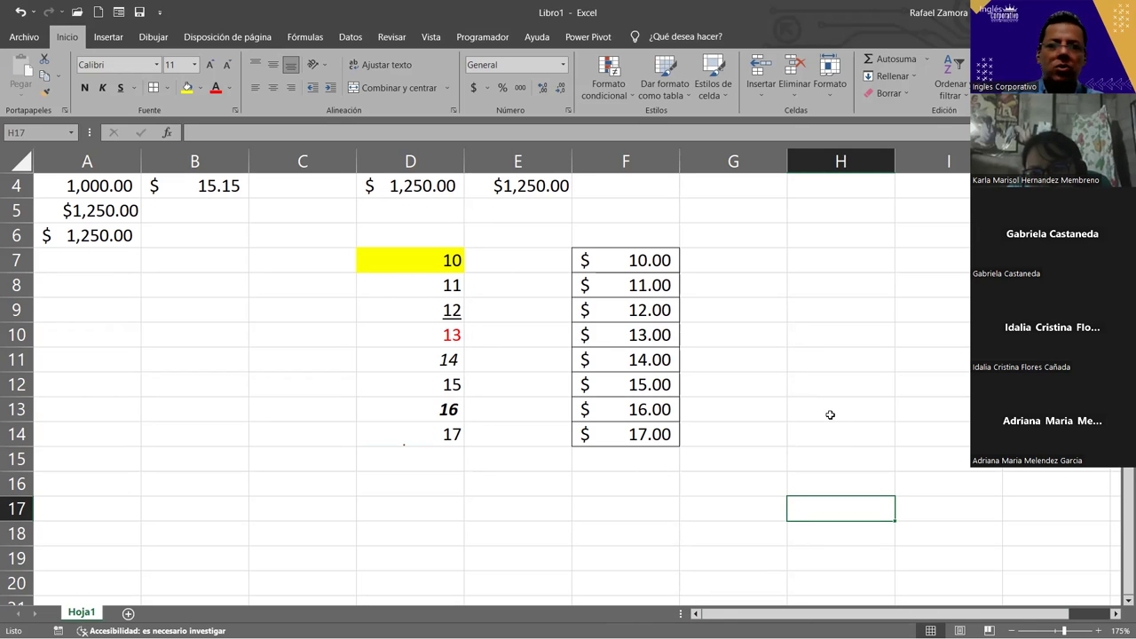
Step: Enter the label Sub total in B16
{"action": "scroll", "coordinate": [274, 401], "scroll_direction": "down", "scroll_amount": 1}
{"action": "scroll", "coordinate": [274, 400], "scroll_direction": "down", "scroll_amount": 1}
{"action": "scroll", "coordinate": [279, 329], "scroll_direction": "up", "scroll_amount": 2}
{"action": "scroll", "coordinate": [291, 344], "scroll_direction": "down", "scroll_amount": 3}
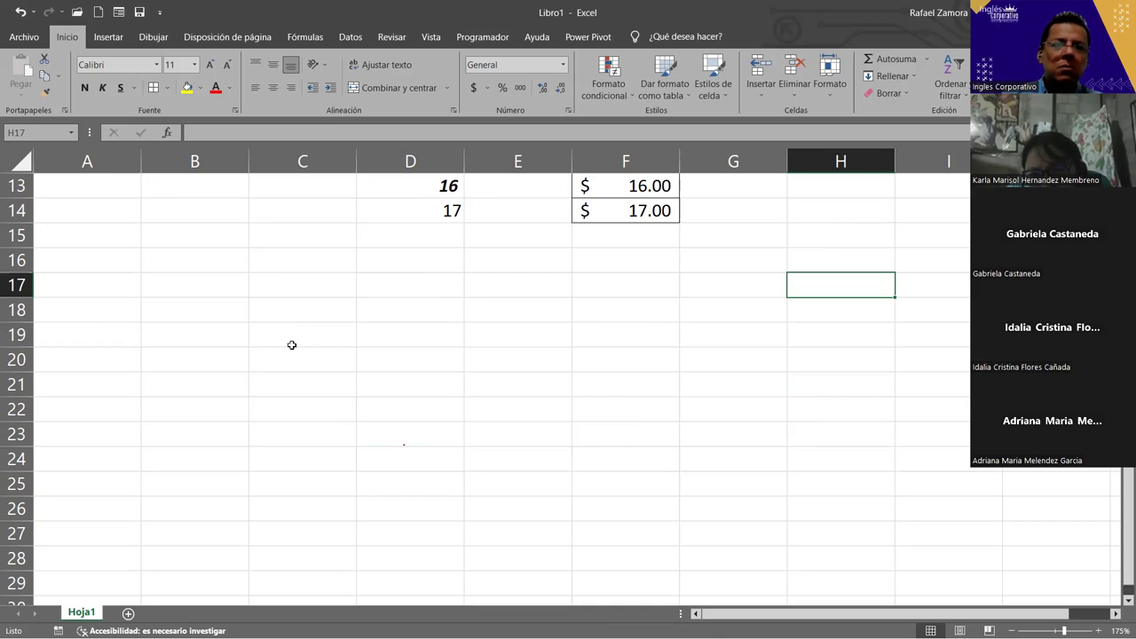
{"action": "left_click", "coordinate": [156, 258]}
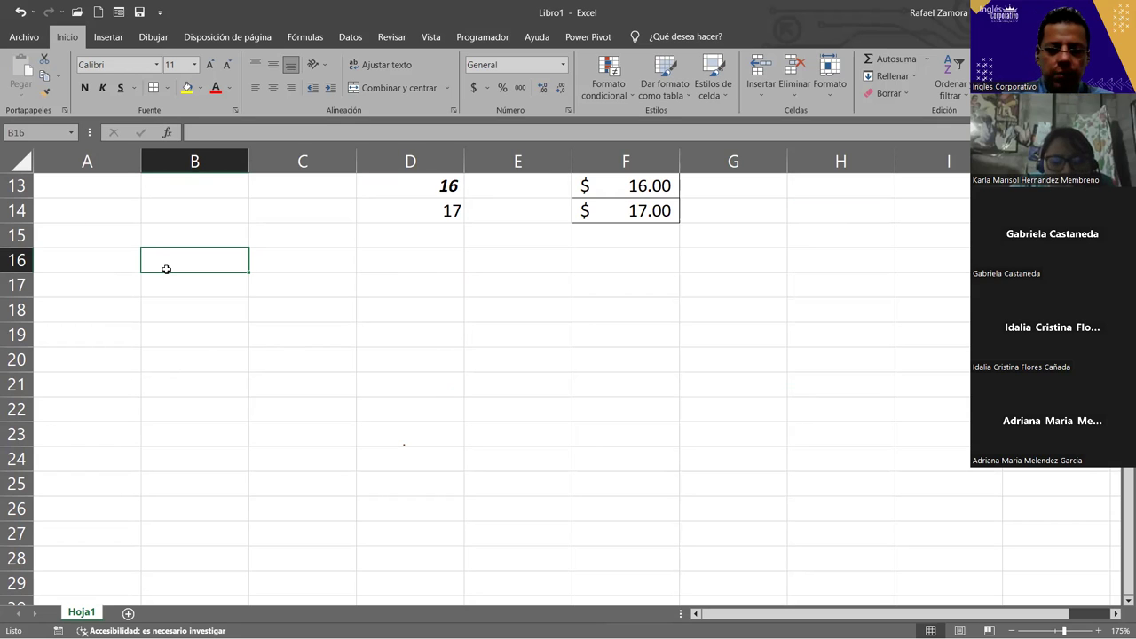
{"action": "type", "text": "Sub total"}
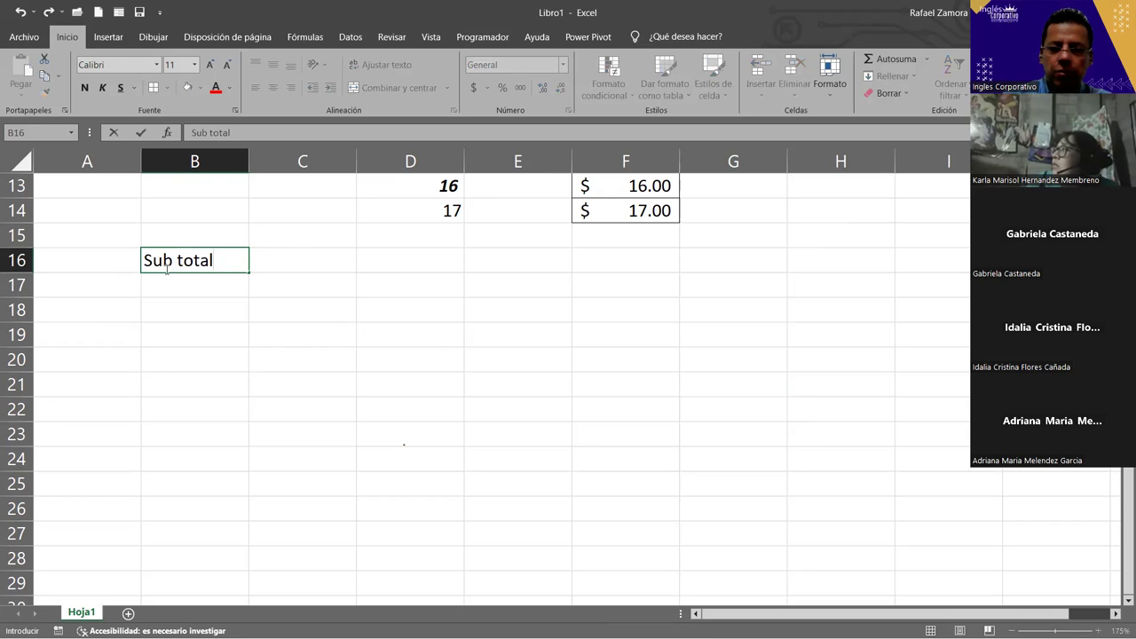
{"action": "key", "text": "Return"}
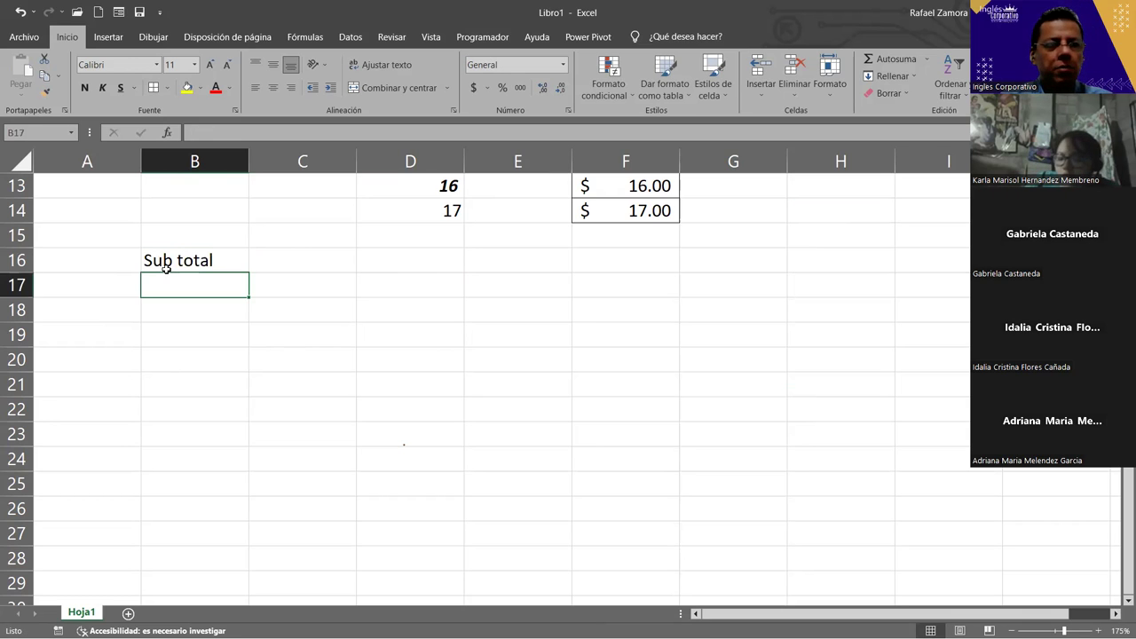
Step: Enter Descuento in B17 and Total in B18
{"action": "type", "text": "Descuento"}
{"action": "key", "text": "Return"}
{"action": "type", "text": "Total4"}
{"action": "key", "text": "BackSpace"}
{"action": "key", "text": "Return"}
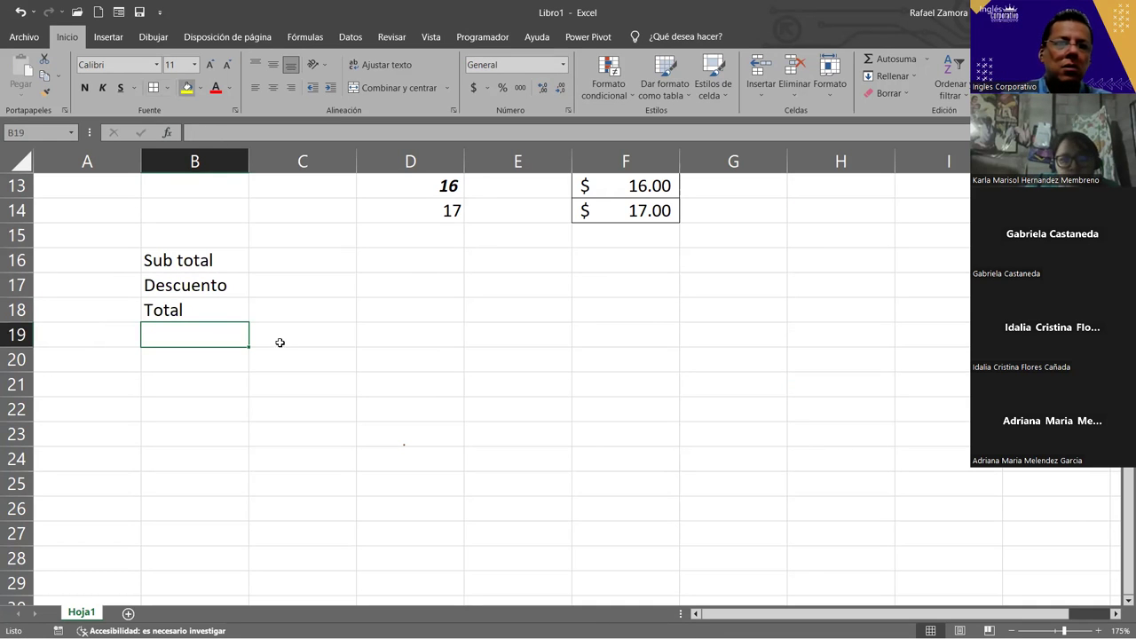
{"action": "scroll", "coordinate": [279, 342], "scroll_direction": "up", "scroll_amount": 4}
{"action": "scroll", "coordinate": [324, 347], "scroll_direction": "down", "scroll_amount": 5}
{"action": "scroll", "coordinate": [246, 307], "scroll_direction": "up", "scroll_amount": 2}
{"action": "scroll", "coordinate": [245, 308], "scroll_direction": "down", "scroll_amount": 2}
{"action": "scroll", "coordinate": [244, 308], "scroll_direction": "up", "scroll_amount": 1}
Step: Copy the labels in B16:B18 into B22:B24
{"action": "left_click_drag", "start_coordinate": [231, 262], "coordinate": [221, 317]}
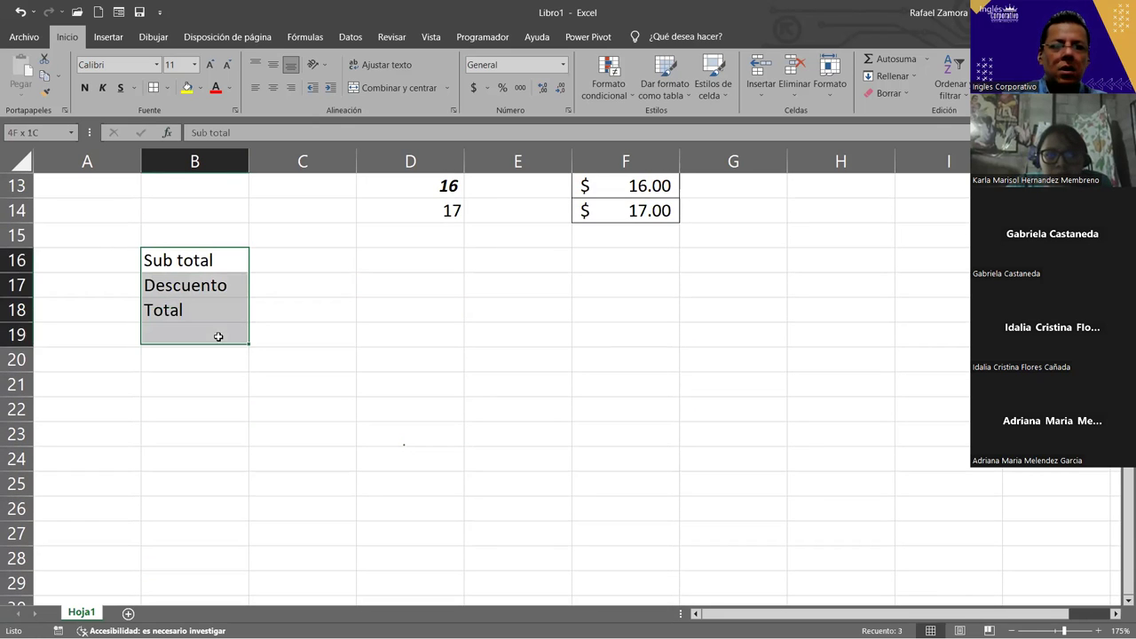
{"action": "key", "text": "ctrl+c"}
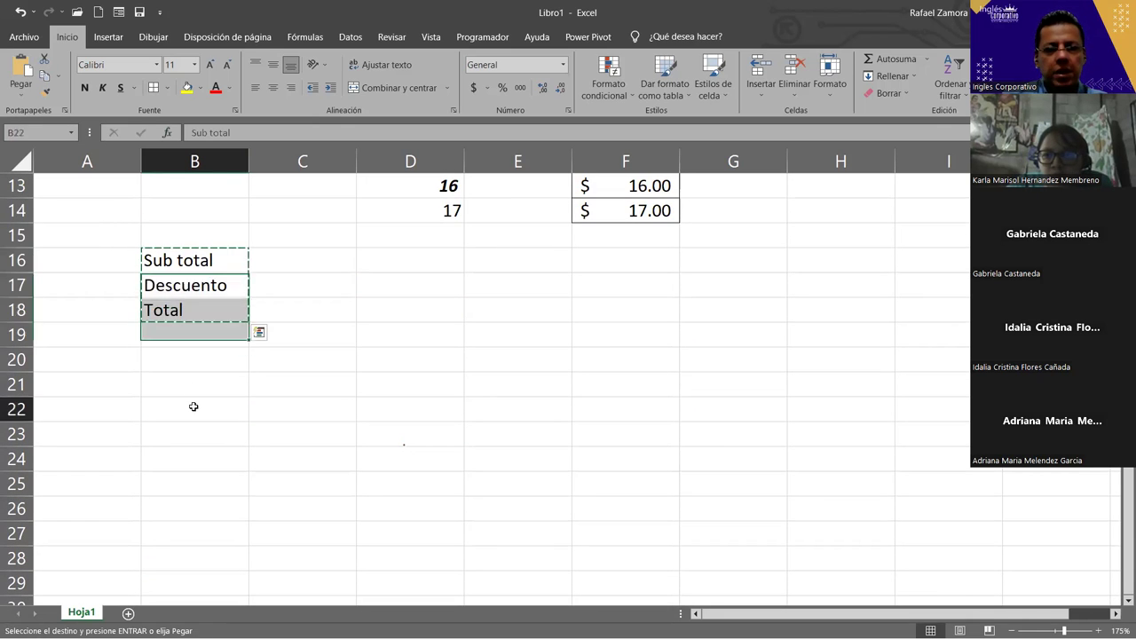
{"action": "left_click", "coordinate": [193, 407]}
{"action": "key", "text": "ctrl+v"}
{"action": "left_click", "coordinate": [343, 437]}
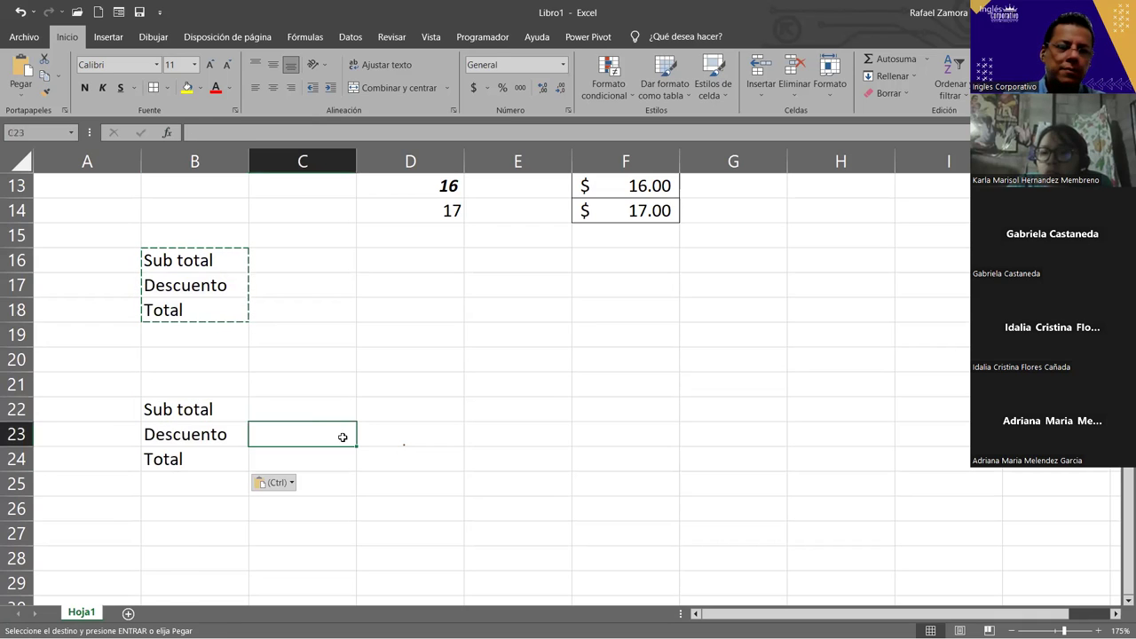
{"action": "left_click", "coordinate": [284, 336]}
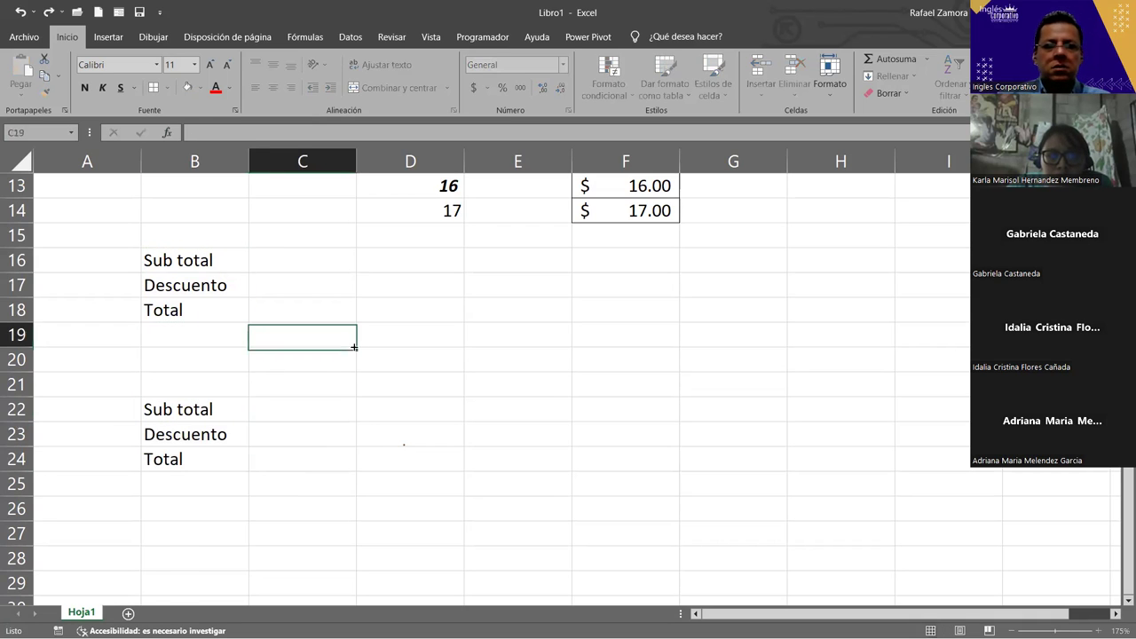
Step: Replace the B23 label with IVA 13% and narrow column C
{"action": "left_click", "coordinate": [203, 434]}
{"action": "type", "text": "I"}
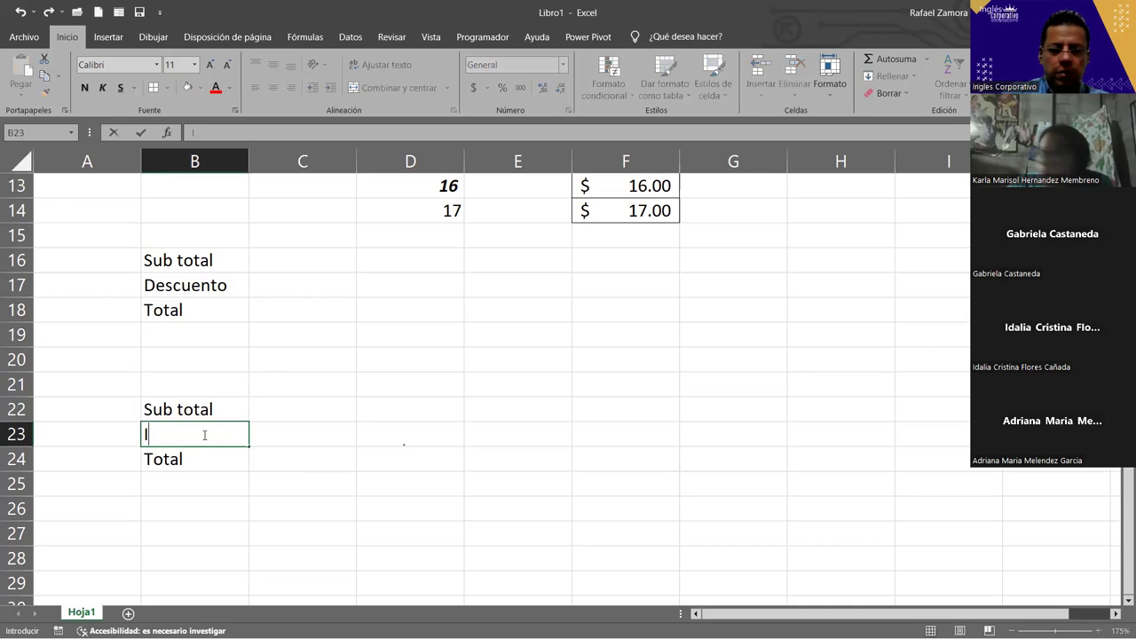
{"action": "type", "text": "VA 13%"}
{"action": "key", "text": "Return"}
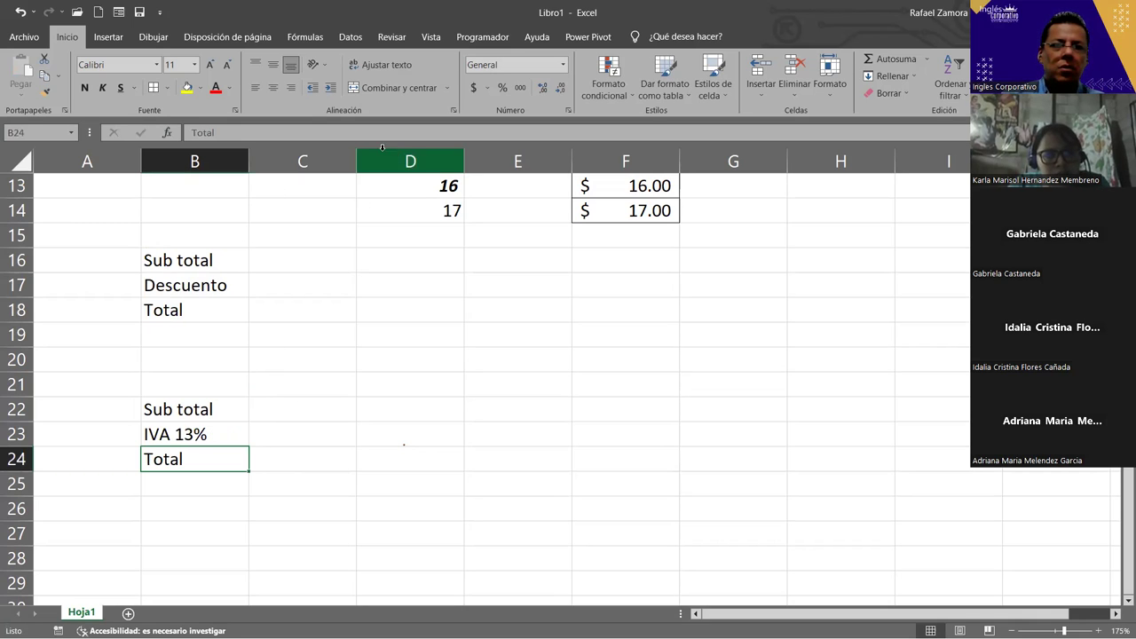
{"action": "left_click_drag", "start_coordinate": [354, 161], "coordinate": [288, 161]}
Step: Enter a 5% discount rate in C17 beside Descuento
{"action": "left_click", "coordinate": [265, 286]}
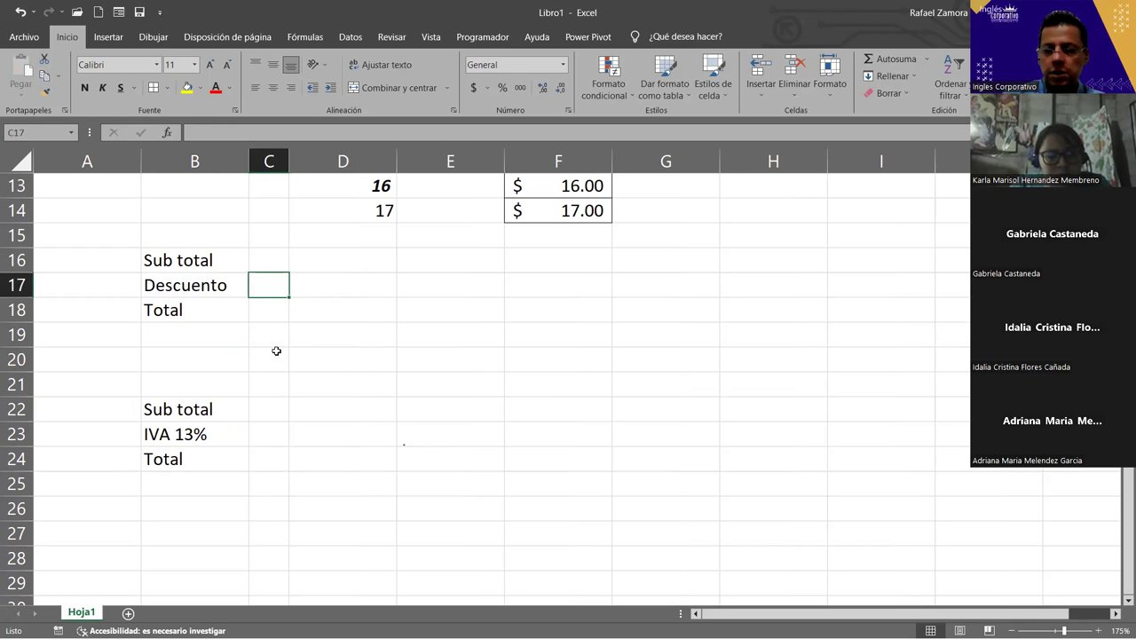
{"action": "type", "text": "5%"}
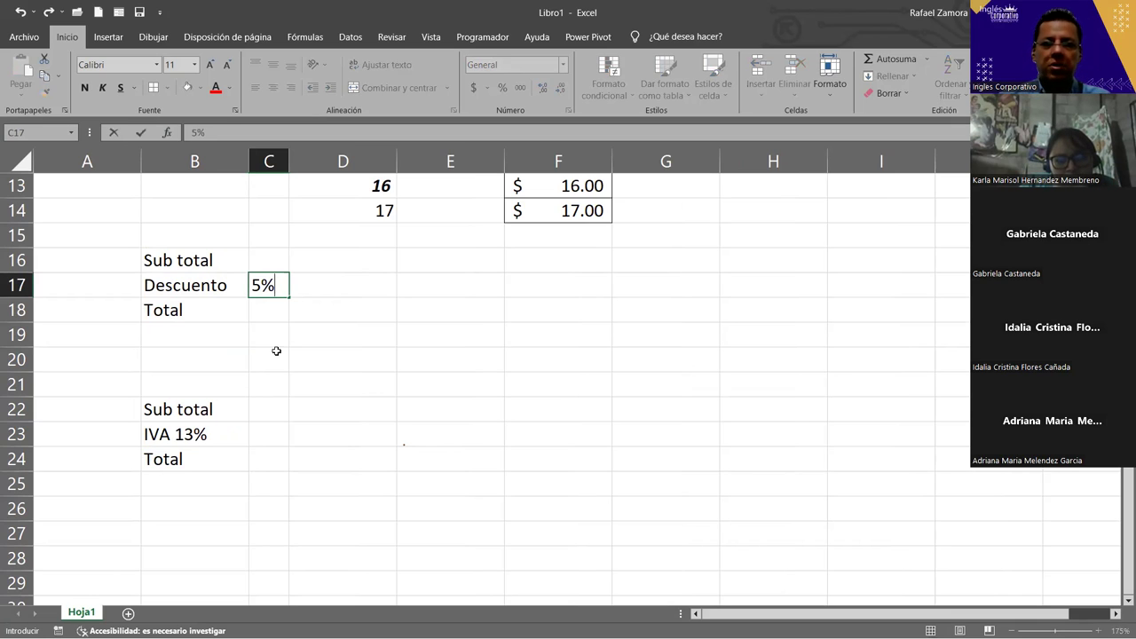
{"action": "key", "text": "Return"}
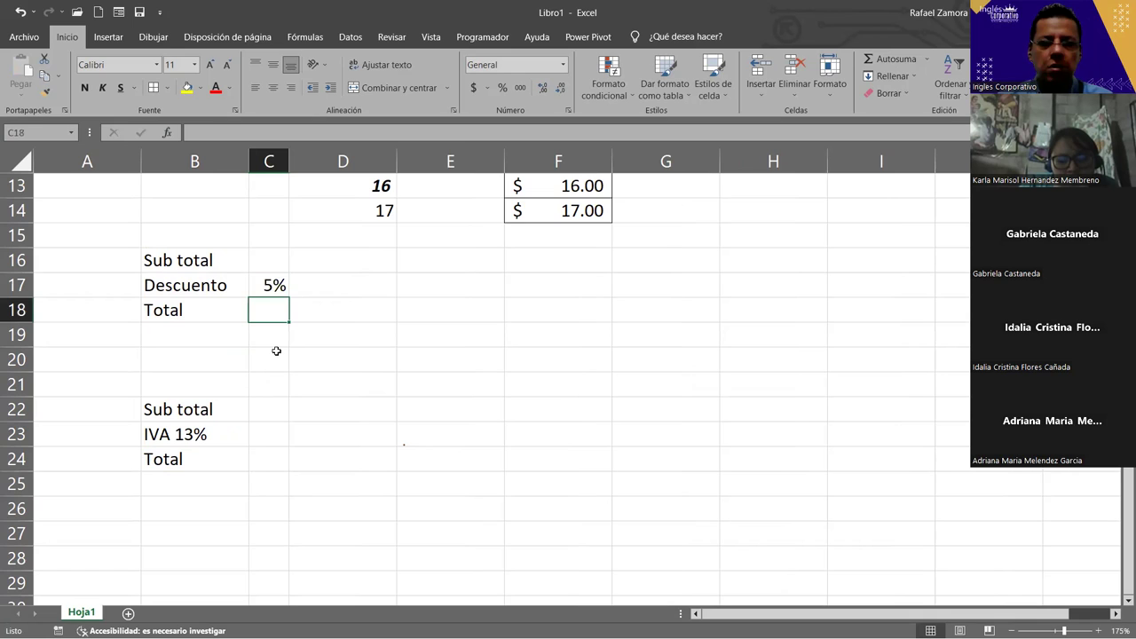
Step: Select the amount cells D16:D18, then give D22:D24 all borders
{"action": "mouse_move", "coordinate": [345, 262]}
{"action": "left_mouse_down"}
{"action": "mouse_move", "coordinate": [343, 327]}
{"action": "mouse_move", "coordinate": [347, 302]}
{"action": "left_mouse_up"}
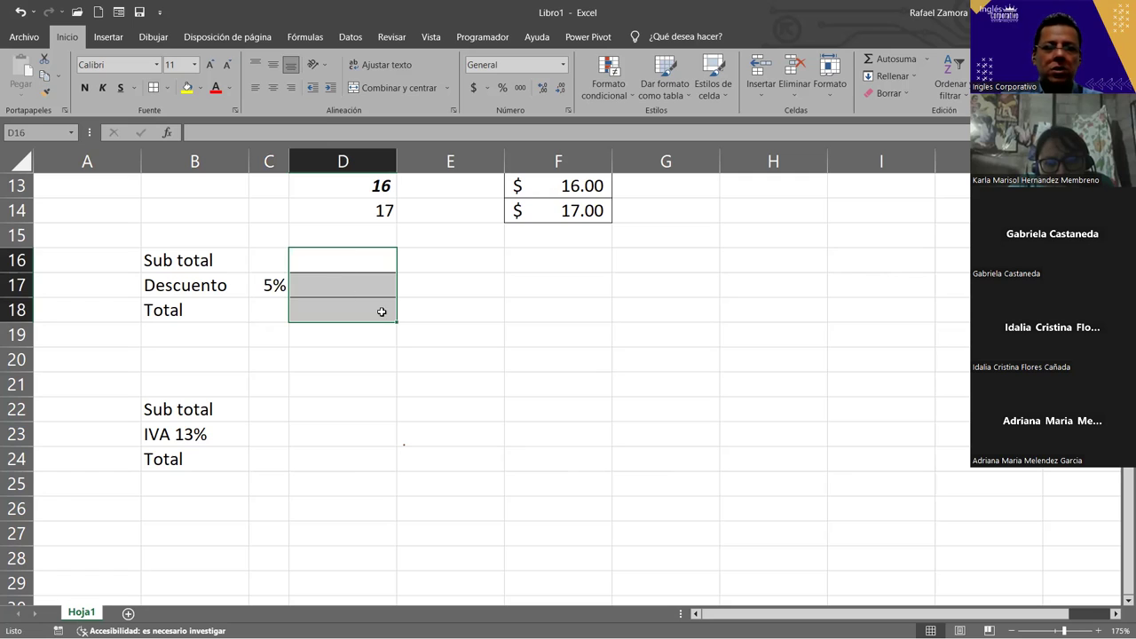
{"action": "left_click_drag", "start_coordinate": [367, 415], "coordinate": [361, 457]}
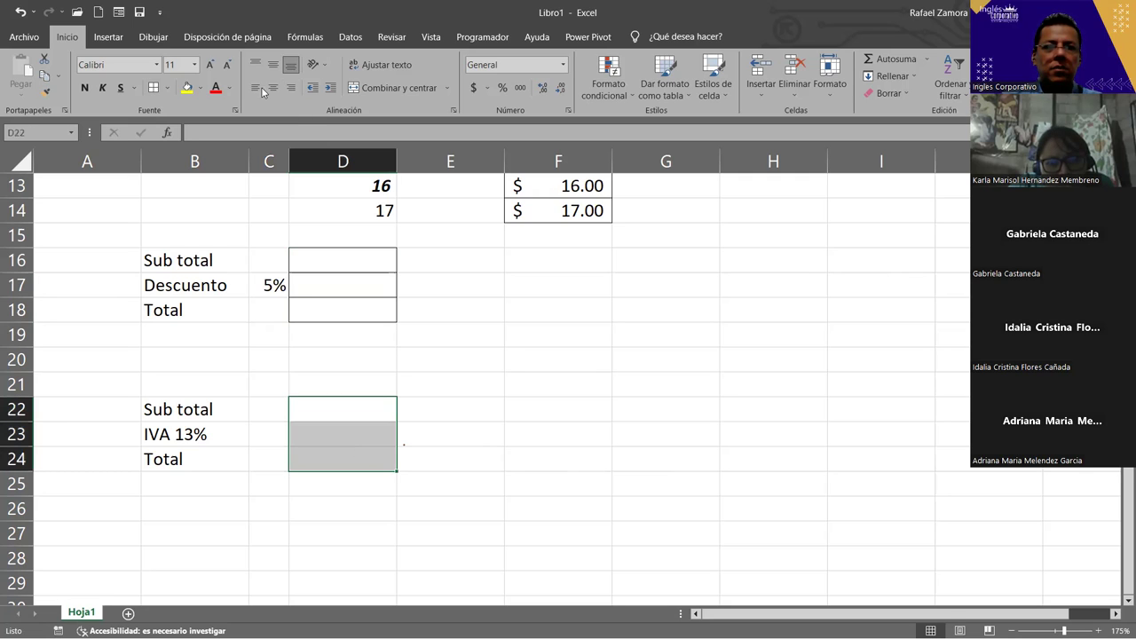
{"action": "left_click", "coordinate": [154, 87]}
Step: Deselect the newly bordered D22:D24 amount cells by clicking an empty cell
{"action": "left_click", "coordinate": [604, 466]}
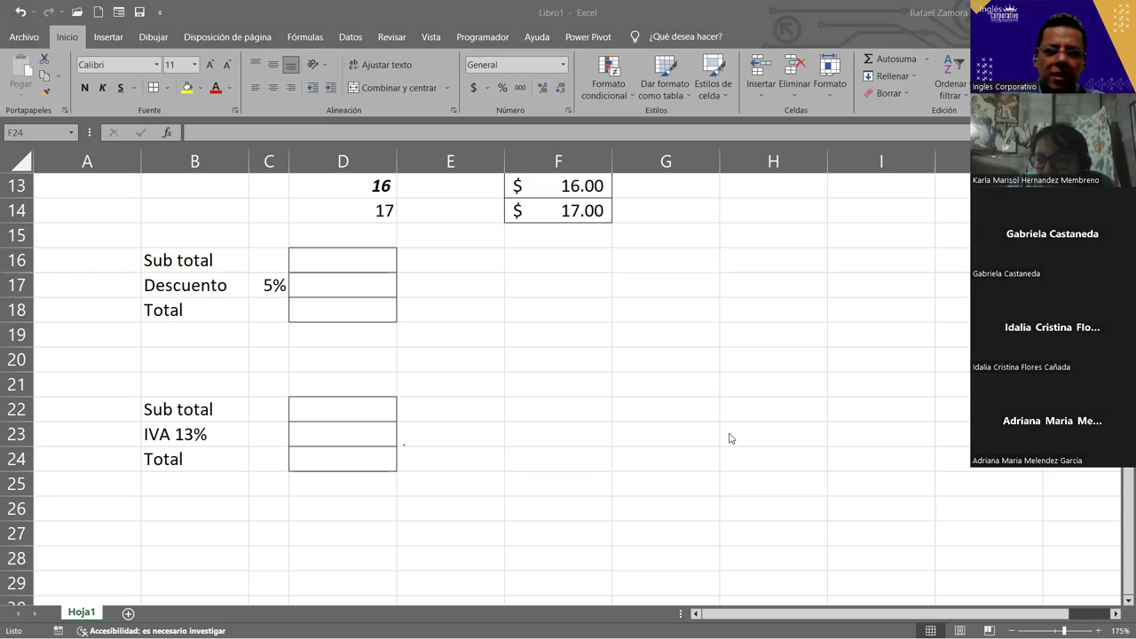
{"action": "key", "text": "alt+Tab"}
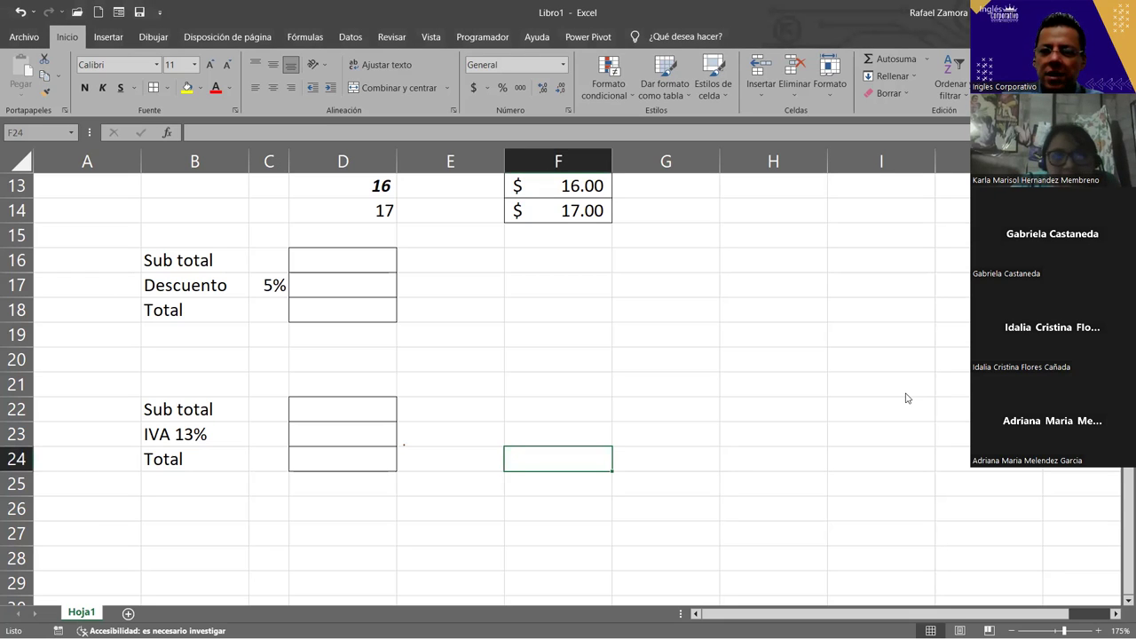
{"action": "left_click", "coordinate": [350, 263]}
{"action": "type", "text": "250"}
{"action": "key", "text": "Return"}
{"action": "left_click_drag", "start_coordinate": [349, 261], "coordinate": [346, 310]}
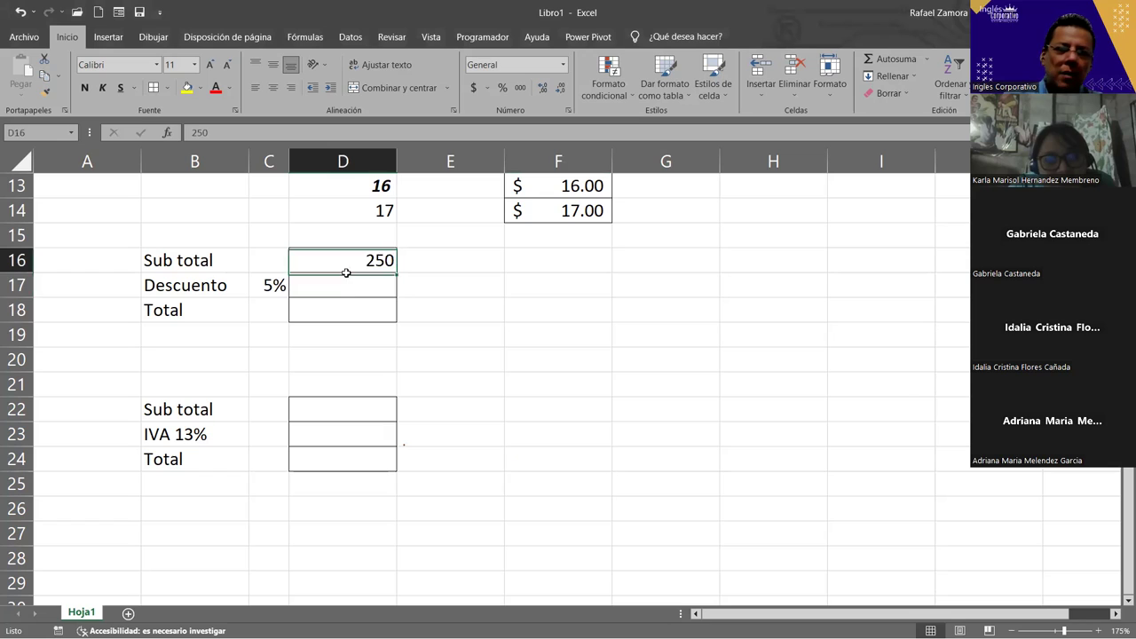
{"action": "left_click", "coordinate": [473, 87]}
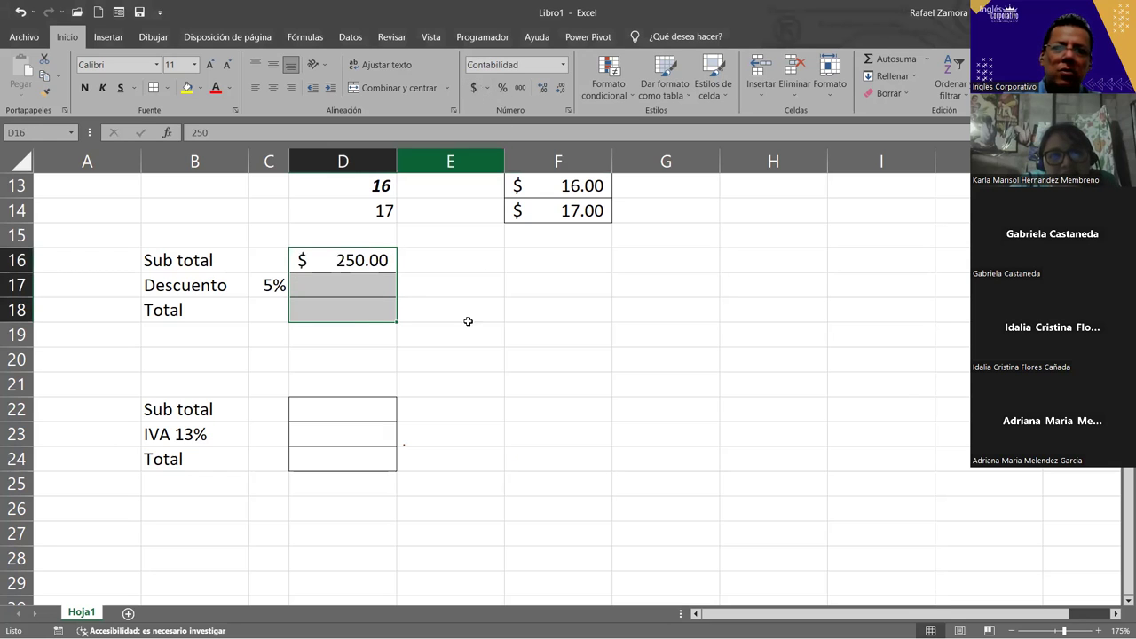
{"action": "left_click", "coordinate": [348, 261]}
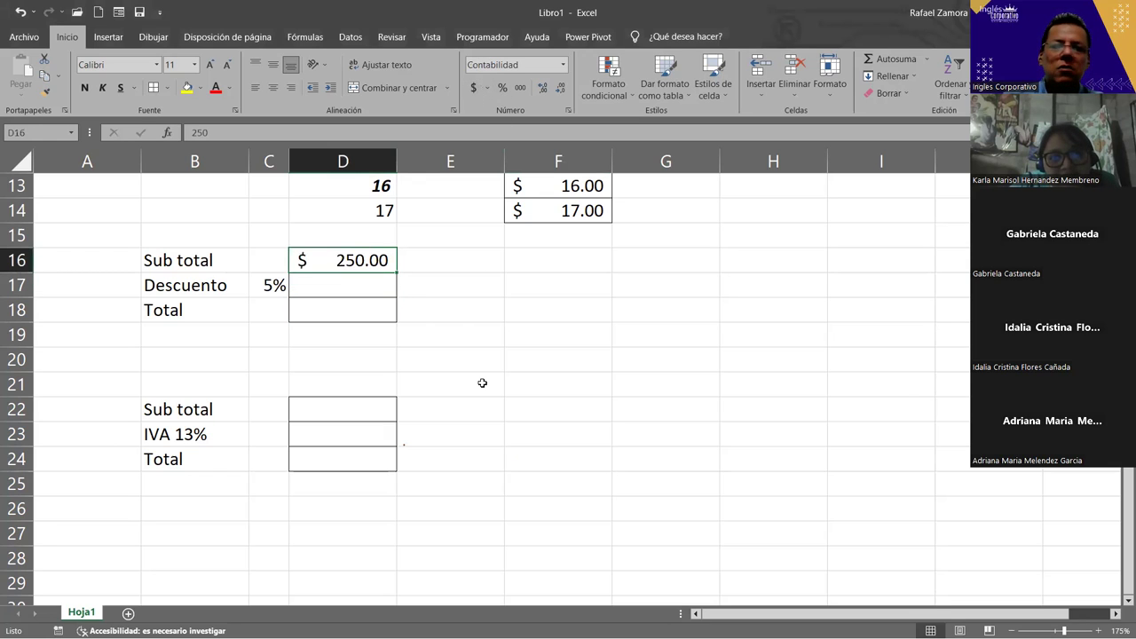
{"action": "left_click", "coordinate": [380, 294]}
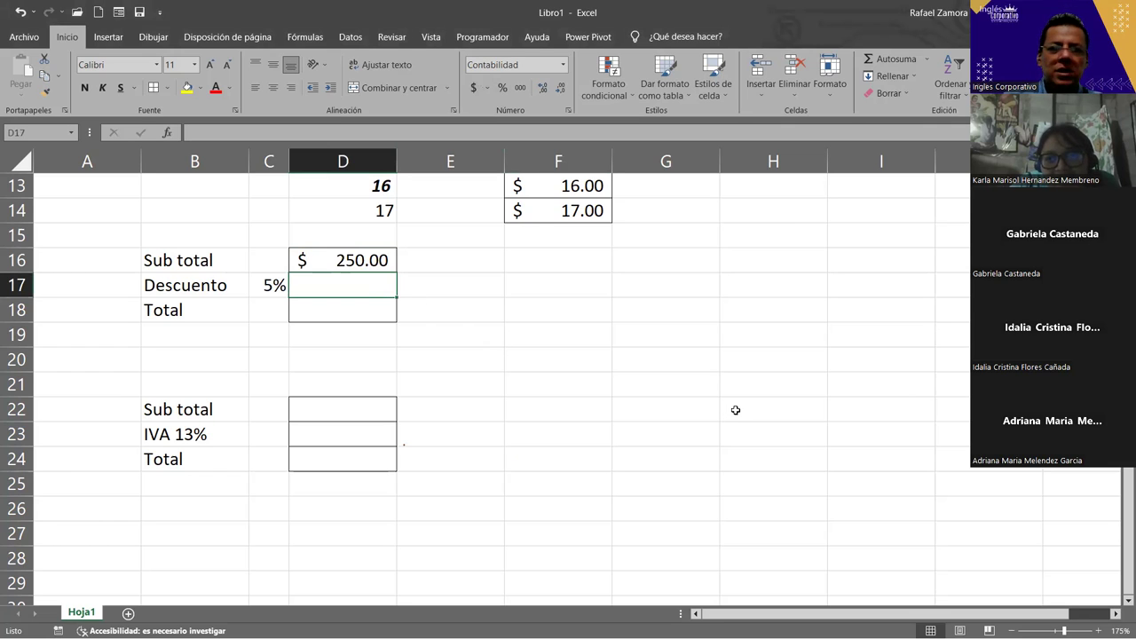
Step: Enter =D16*C17 in D17 so the discount shows $ 12.50
{"action": "left_click", "coordinate": [330, 284]}
{"action": "type", "text": "="}
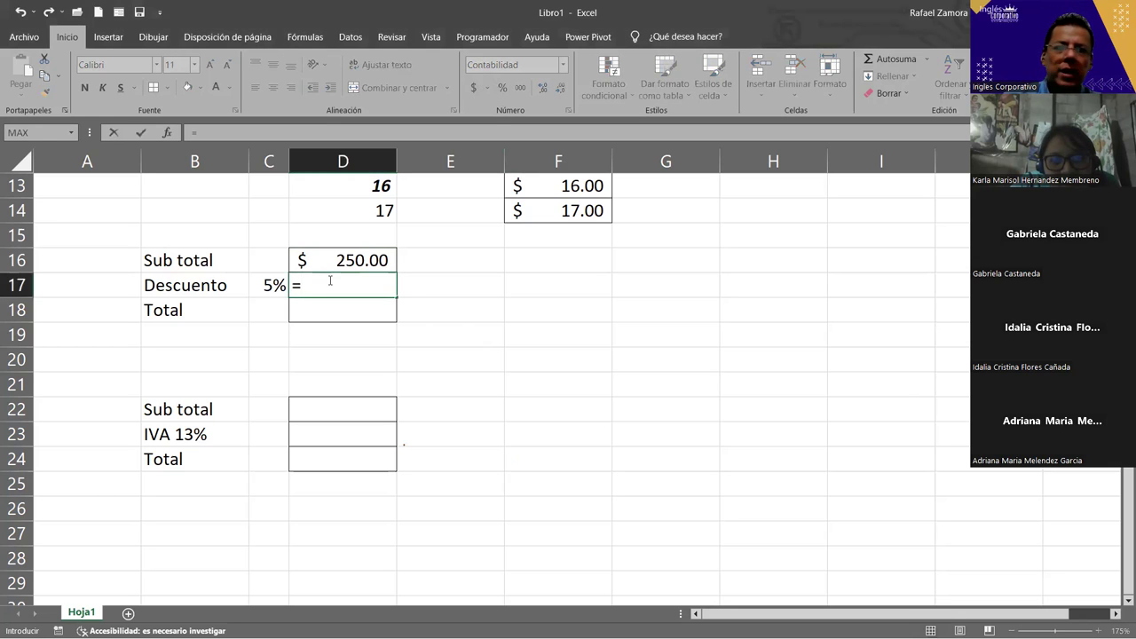
{"action": "left_click", "coordinate": [349, 259]}
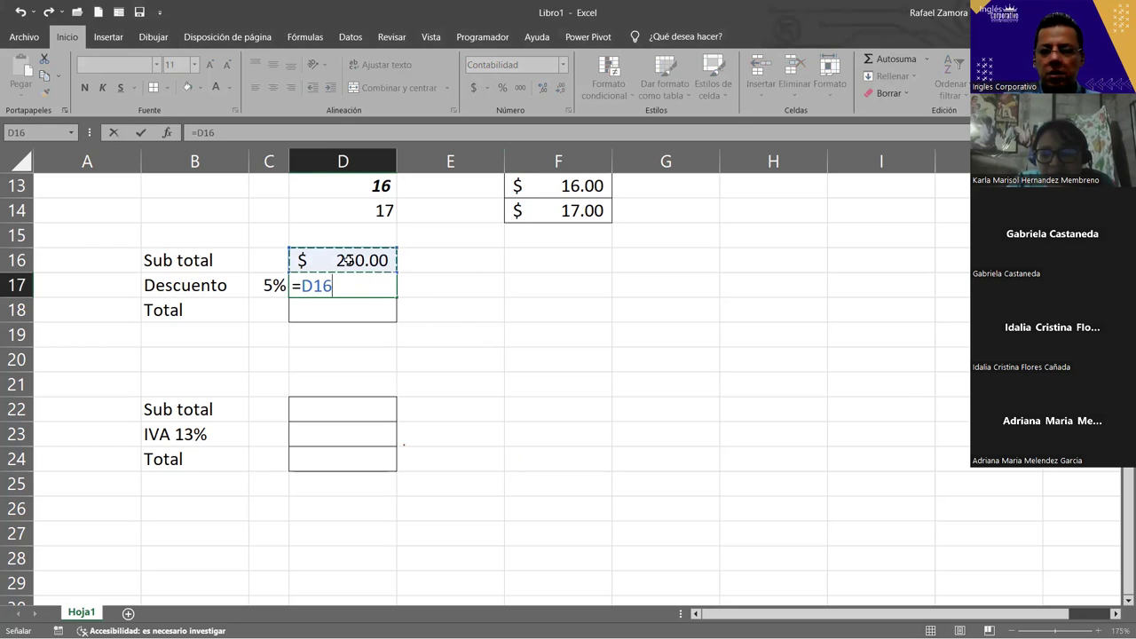
{"action": "type", "text": "*"}
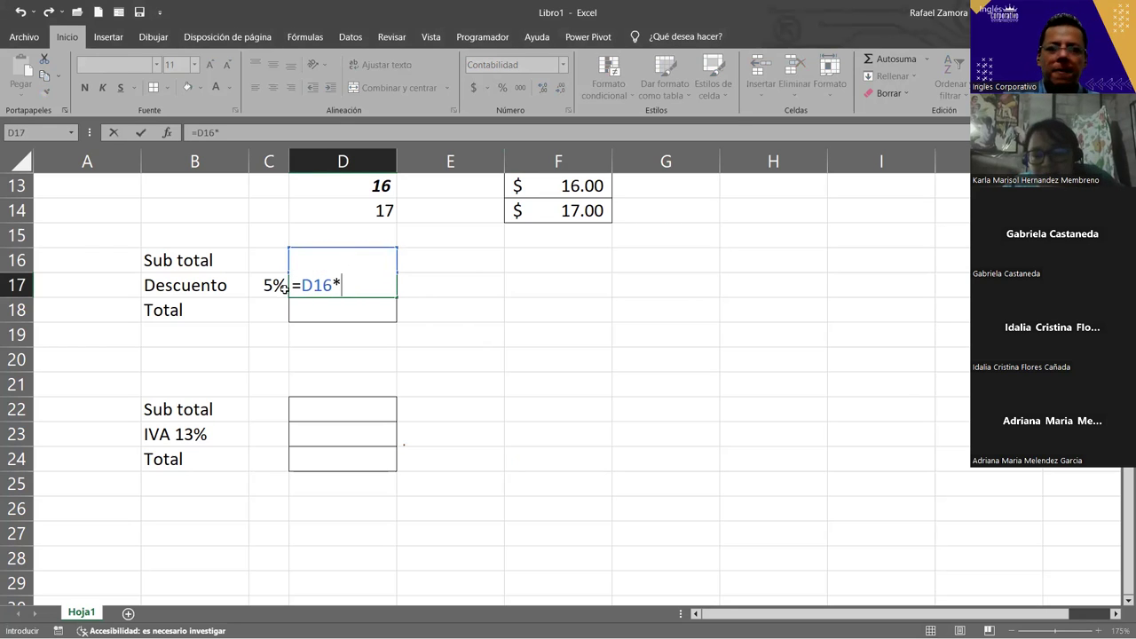
{"action": "left_click", "coordinate": [271, 286]}
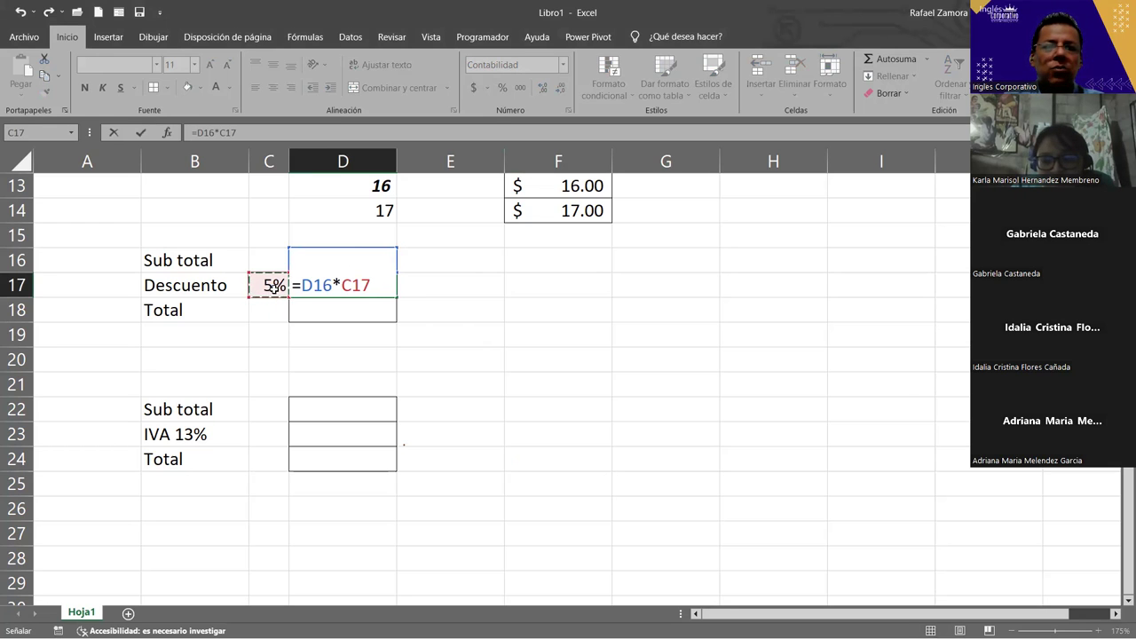
{"action": "key", "text": "Return"}
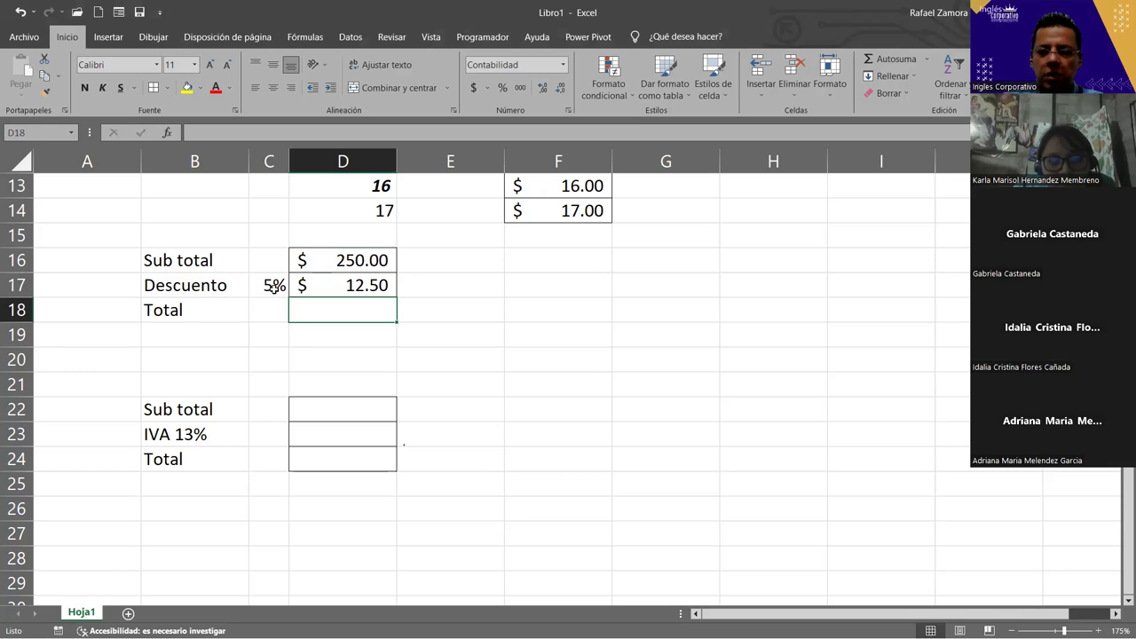
Step: Enter =D16-D17 in D18 so the Total shows $ 237.50
{"action": "type", "text": "="}
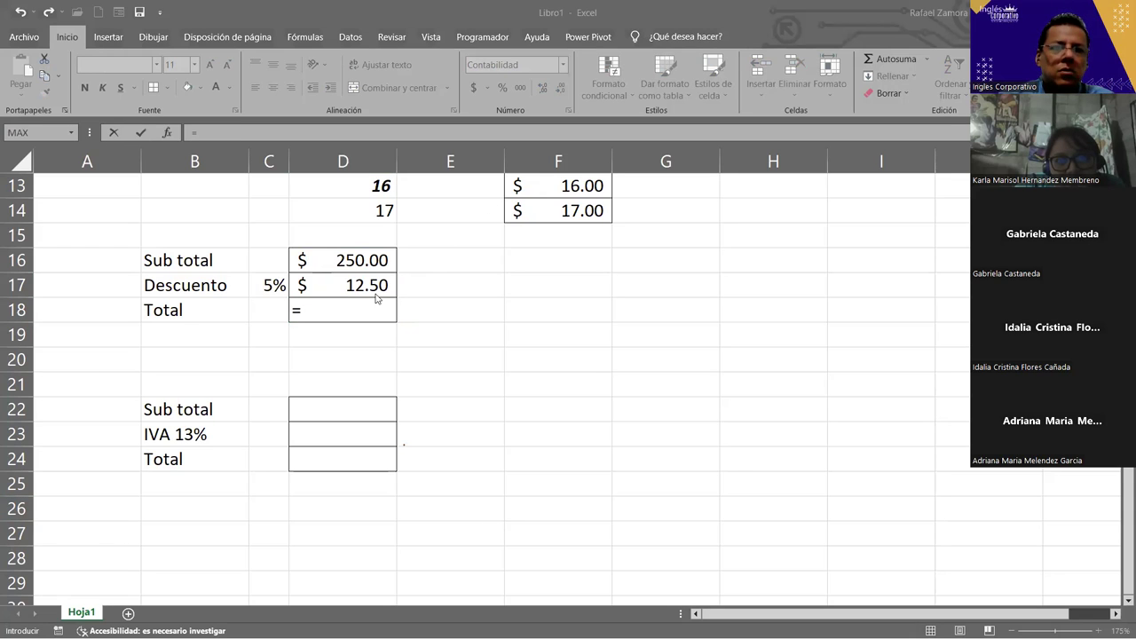
{"action": "left_click", "coordinate": [375, 258]}
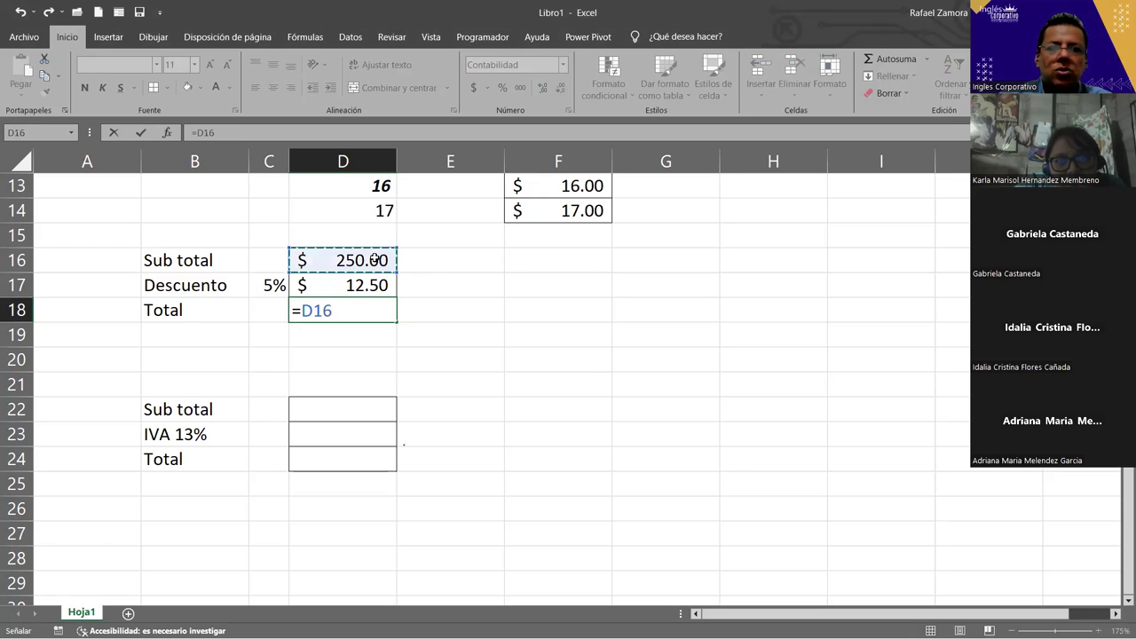
{"action": "type", "text": "-"}
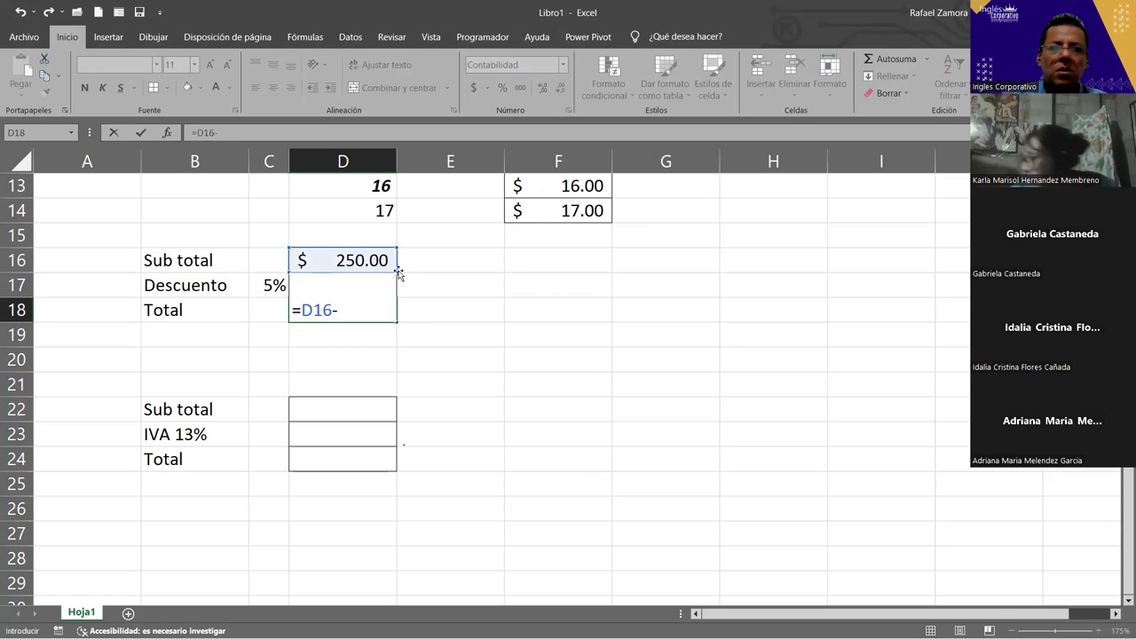
{"action": "left_click", "coordinate": [433, 282]}
{"action": "key", "text": "Left"}
{"action": "key", "text": "Return"}
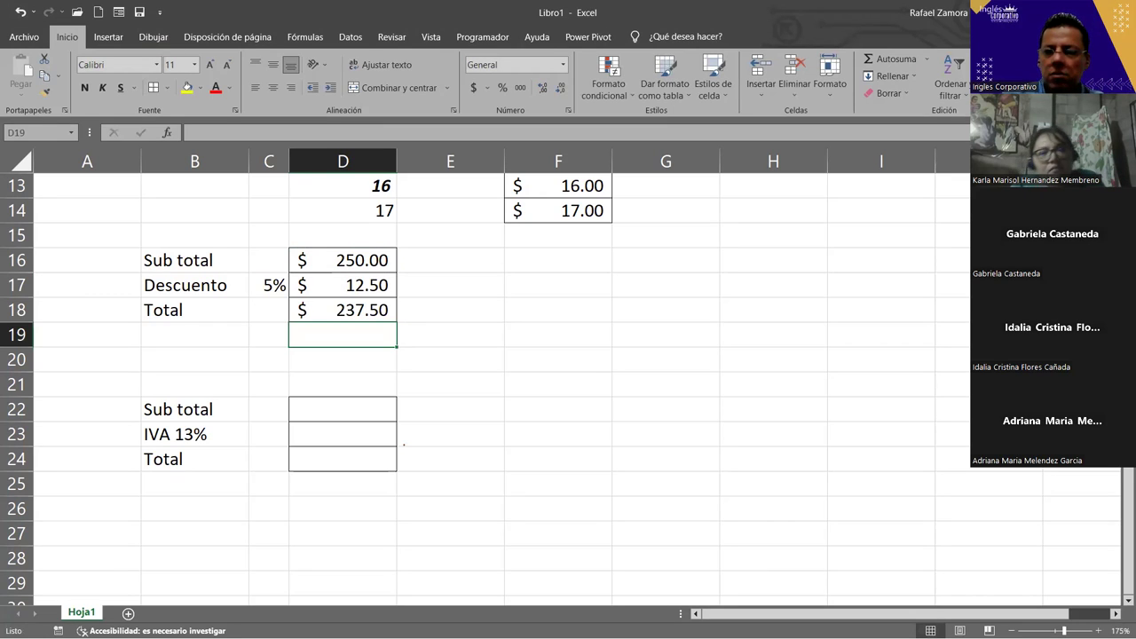
Step: Review D17's =D16*C17 formula and change the C17 rate to 6%
{"action": "left_click", "coordinate": [404, 377]}
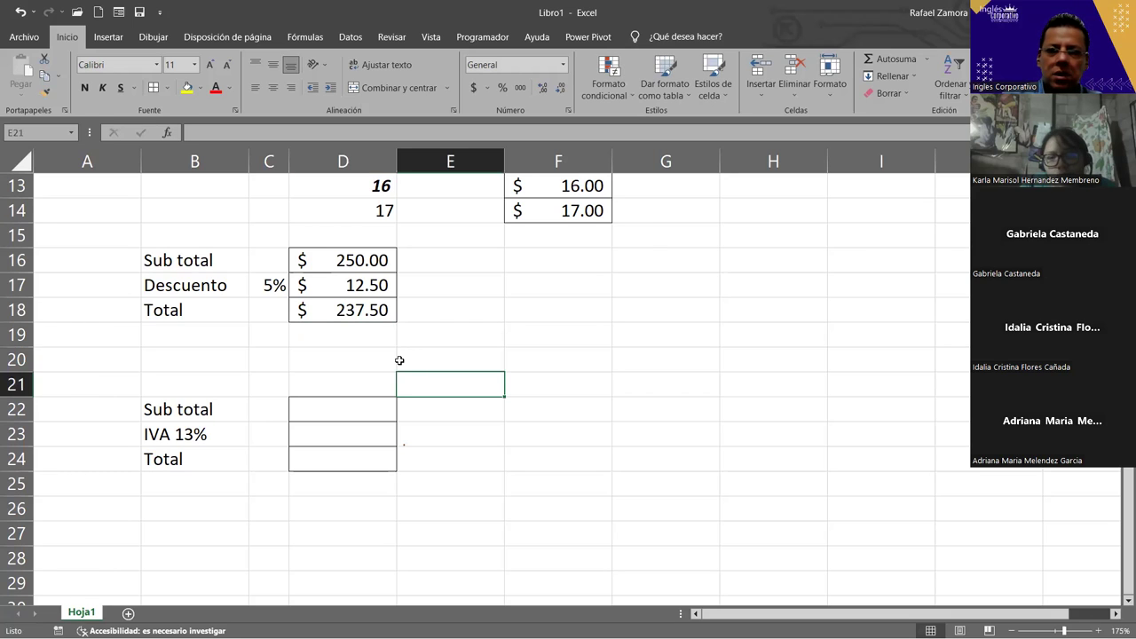
{"action": "double_click", "coordinate": [367, 284]}
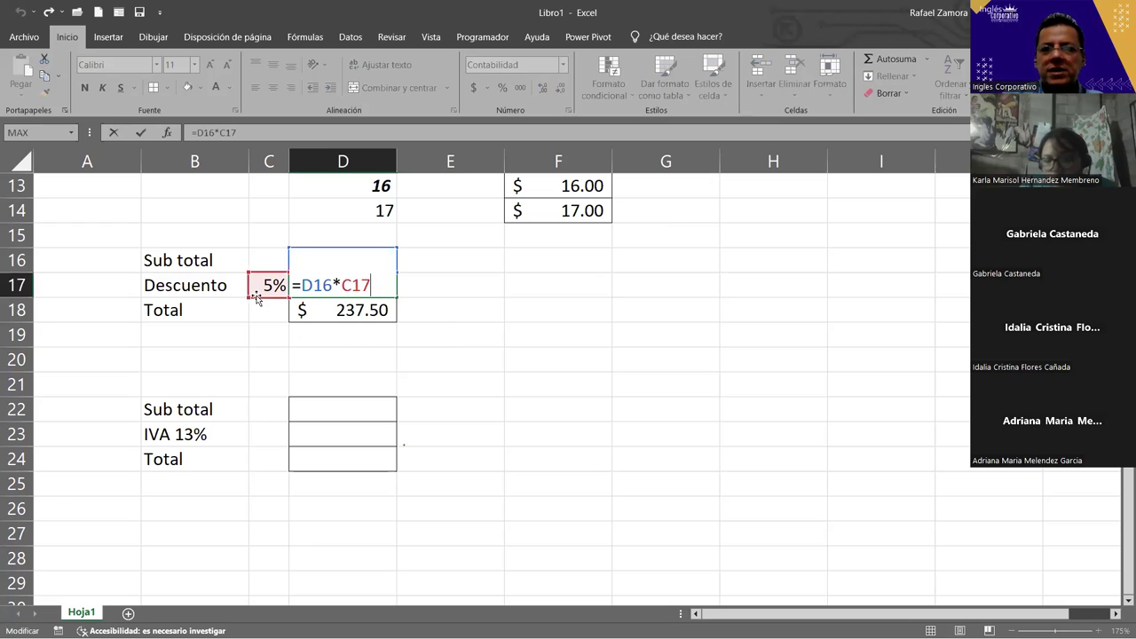
{"action": "key", "text": "shift+Tab"}
{"action": "type", "text": "6"}
{"action": "key", "text": "Return"}
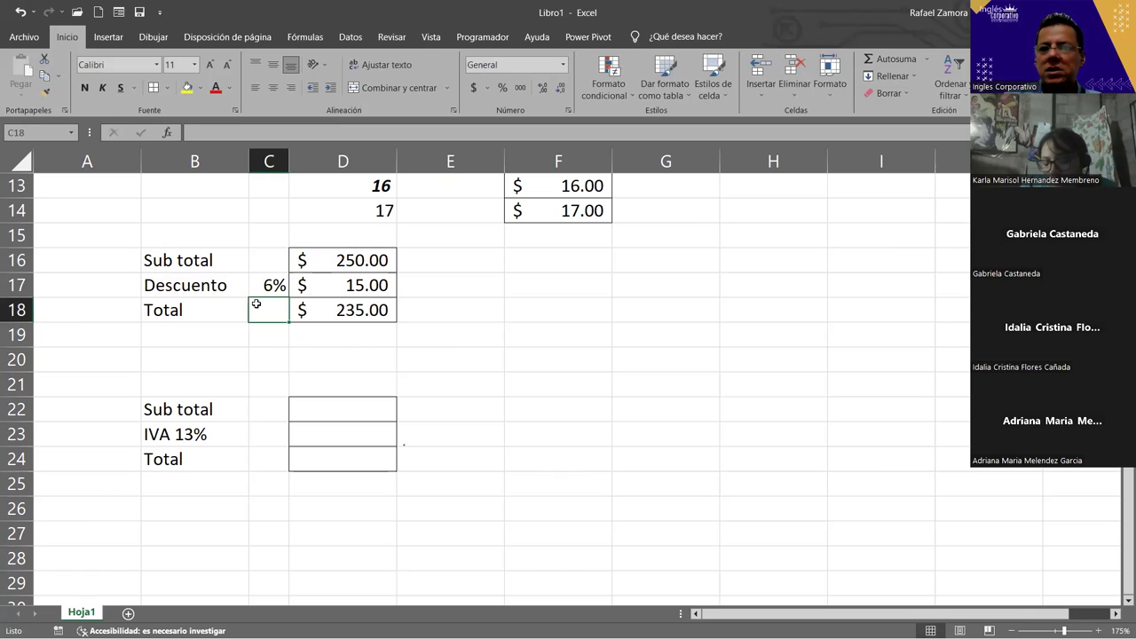
{"action": "left_click", "coordinate": [380, 285]}
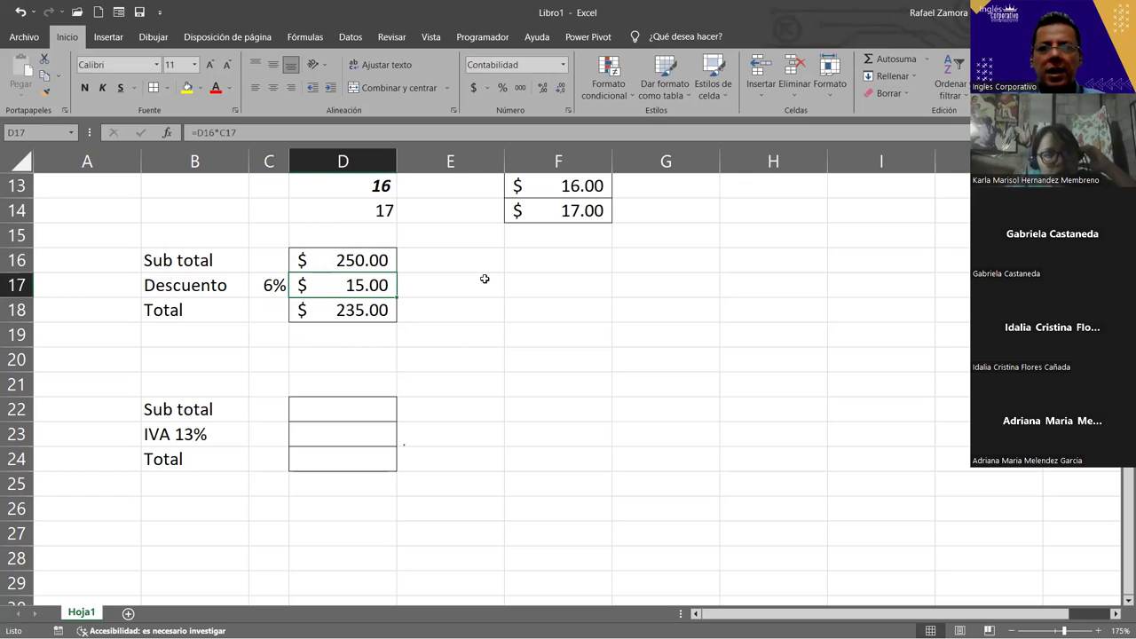
{"action": "left_click", "coordinate": [527, 282]}
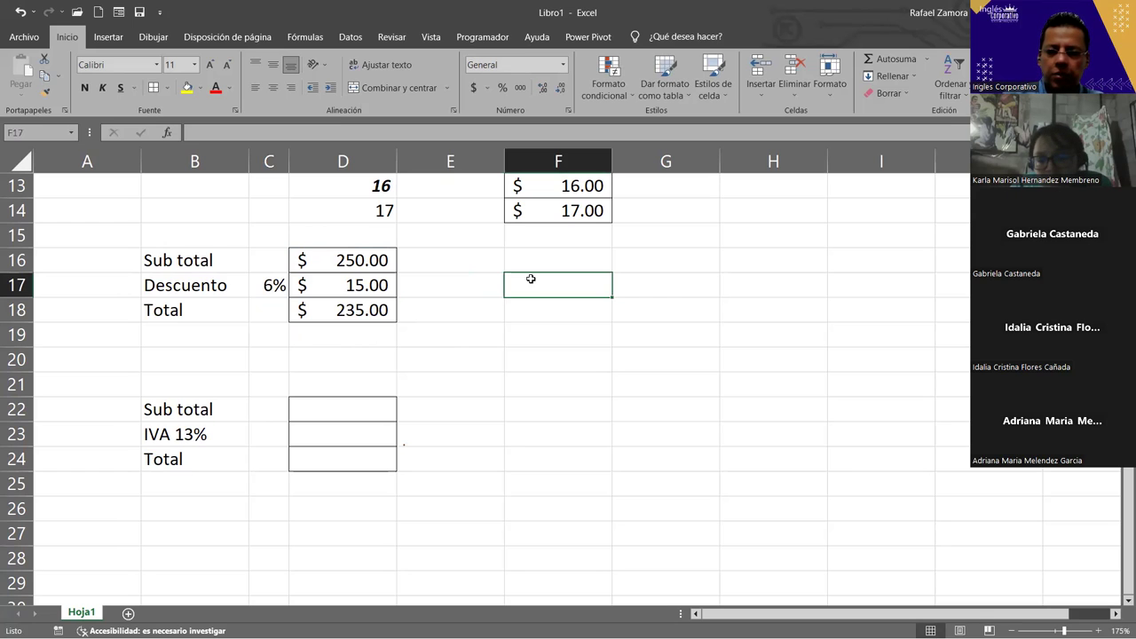
{"action": "key", "text": "Up"}
{"action": "type", "text": "250"}
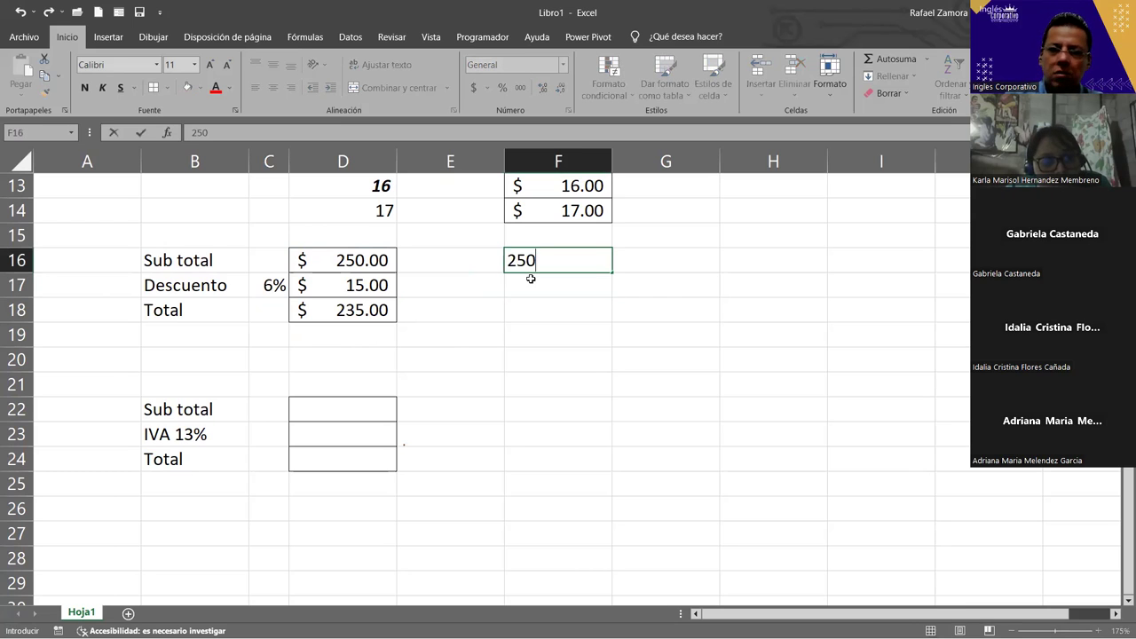
{"action": "key", "text": "Return"}
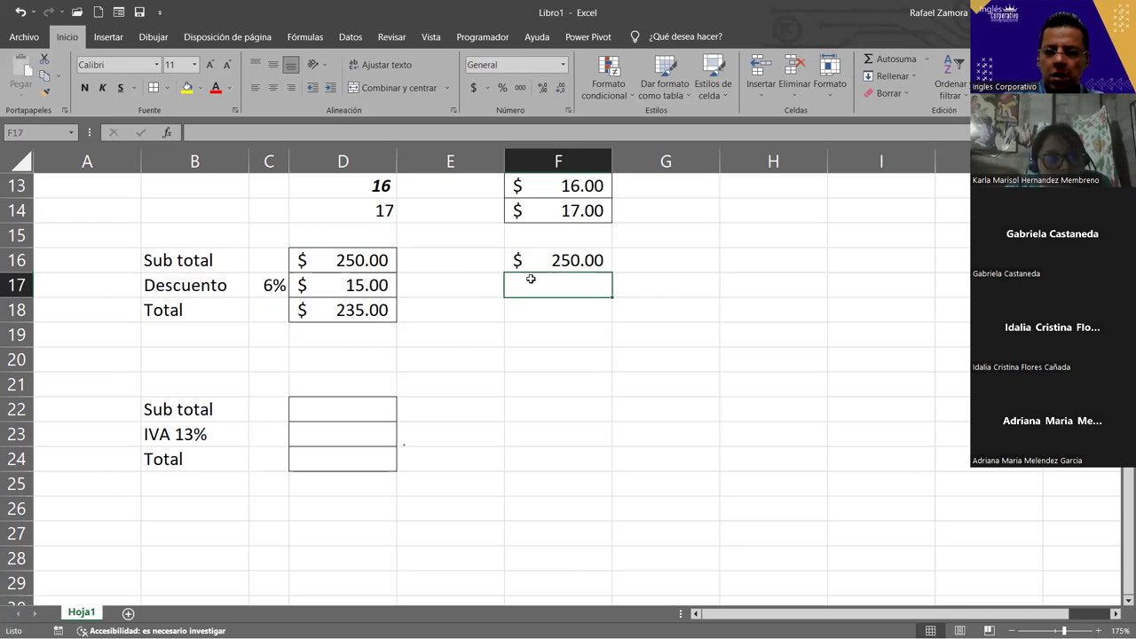
{"action": "type", "text": "="}
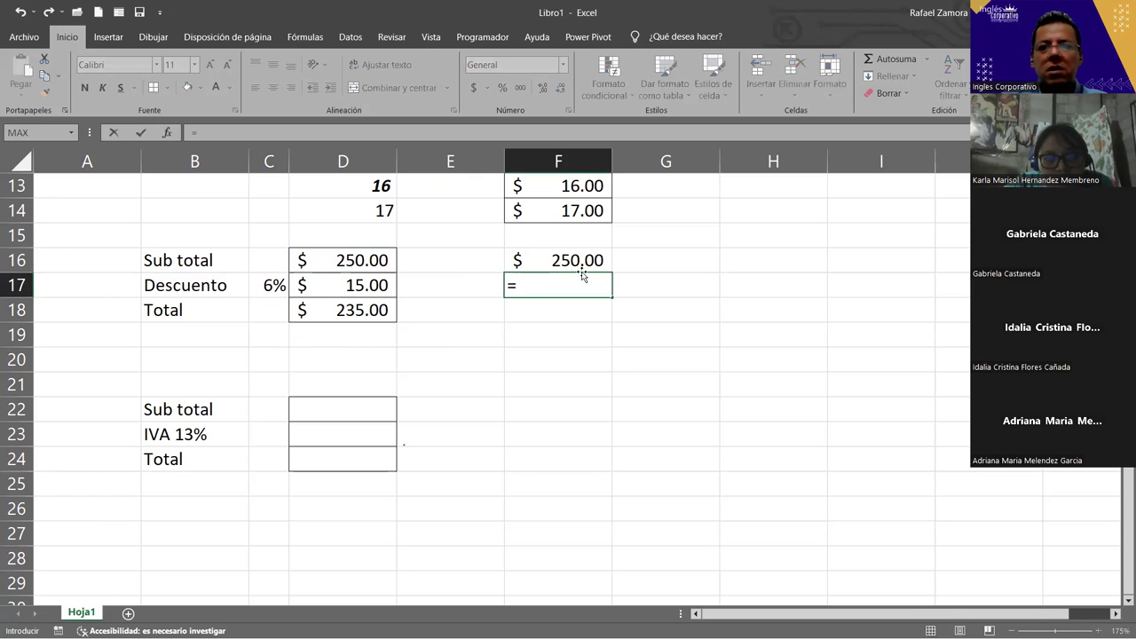
{"action": "left_click", "coordinate": [565, 255]}
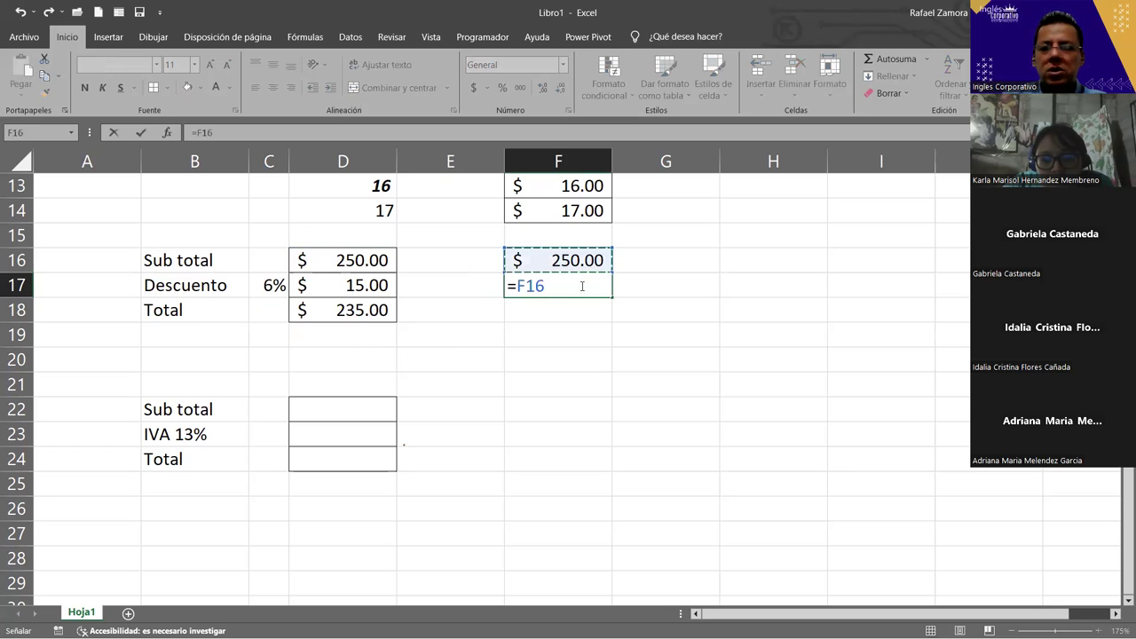
{"action": "type", "text": "-"}
{"action": "left_click", "coordinate": [276, 286]}
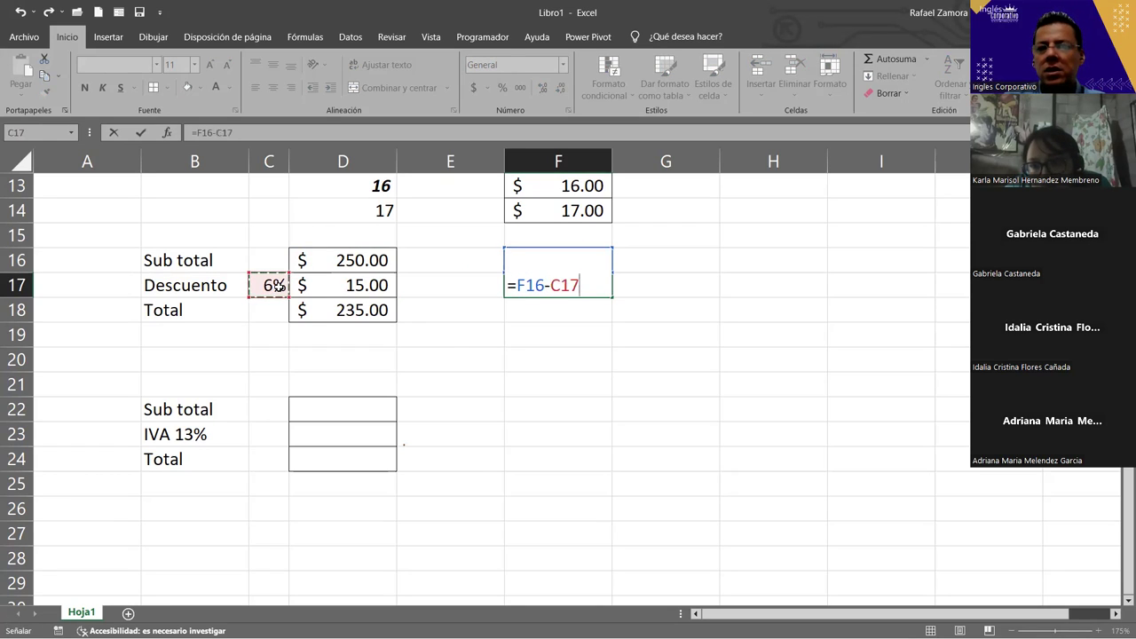
{"action": "key", "text": "Return"}
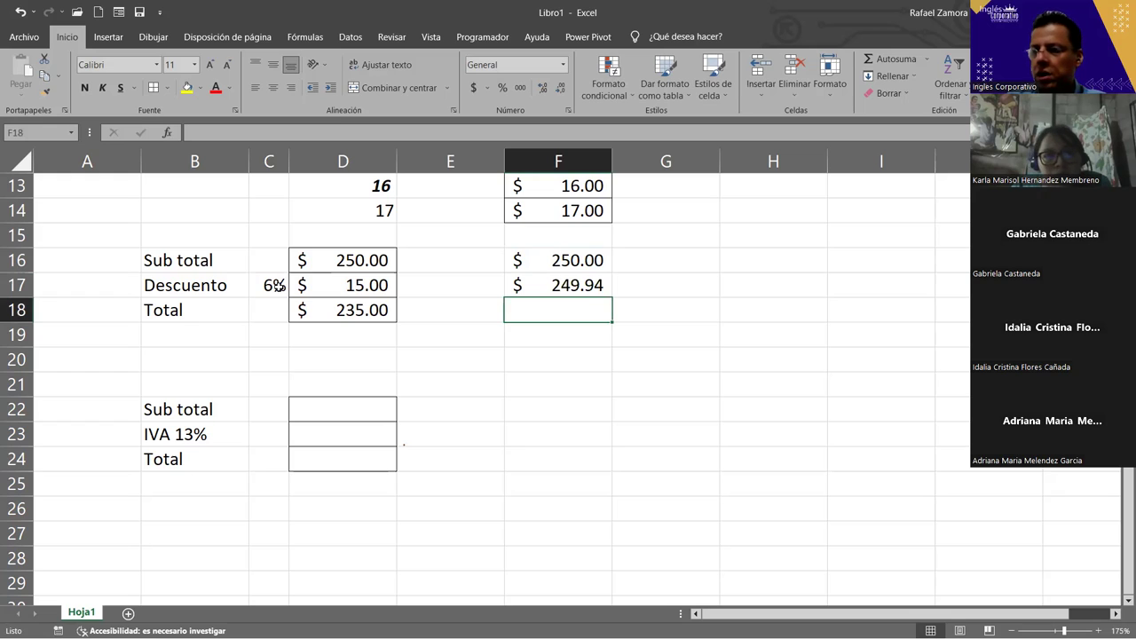
{"action": "left_click", "coordinate": [583, 285]}
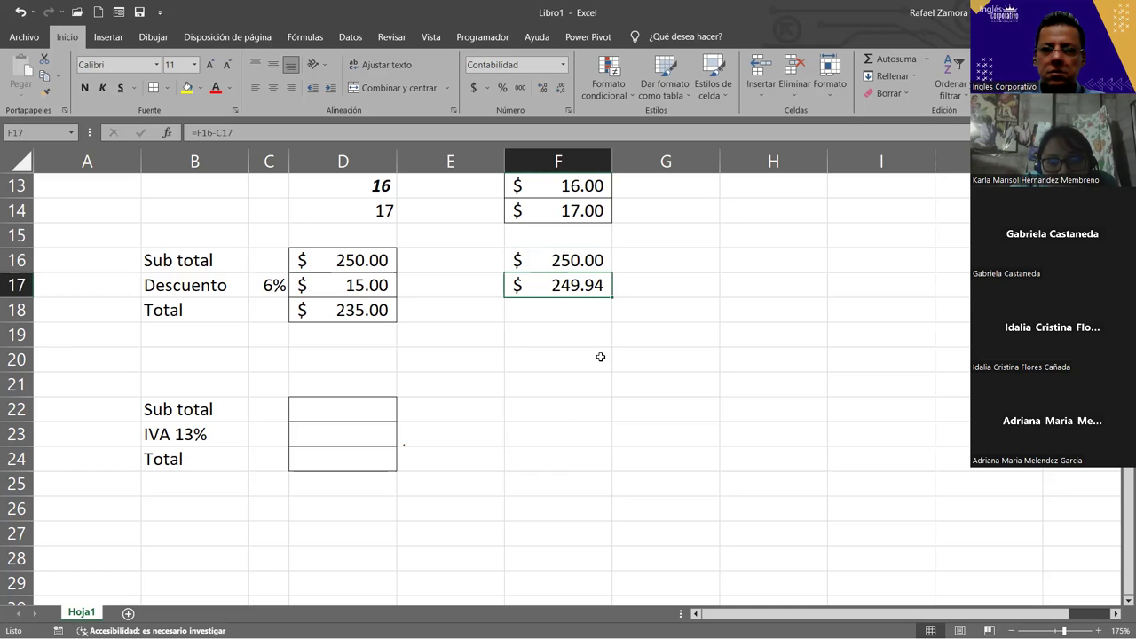
{"action": "left_click_drag", "start_coordinate": [579, 260], "coordinate": [578, 285]}
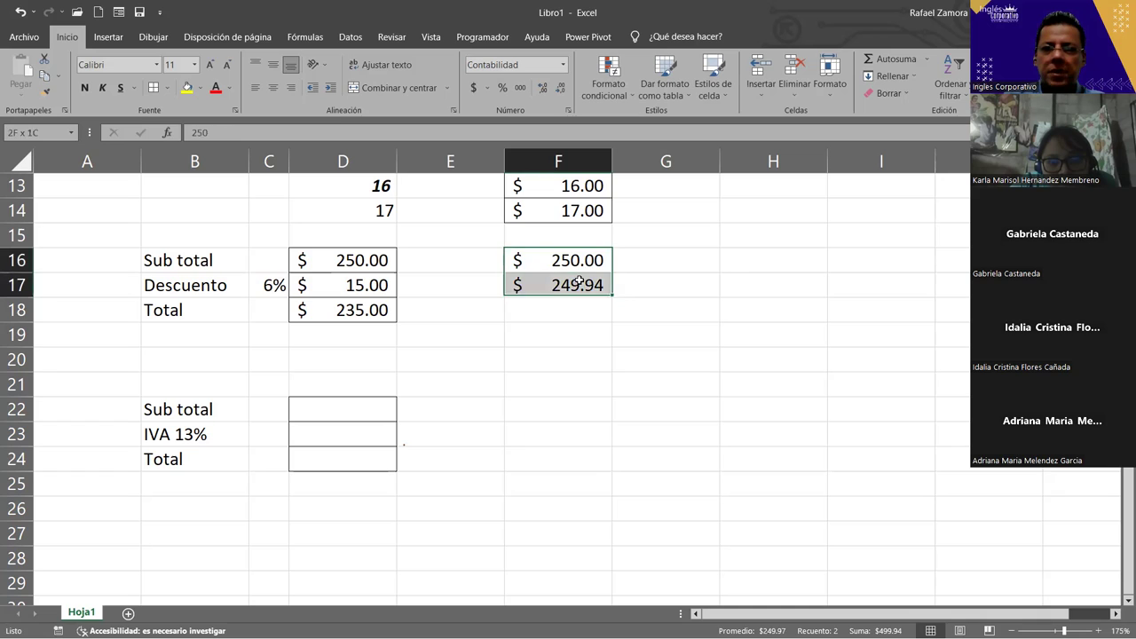
{"action": "left_click", "coordinate": [716, 361]}
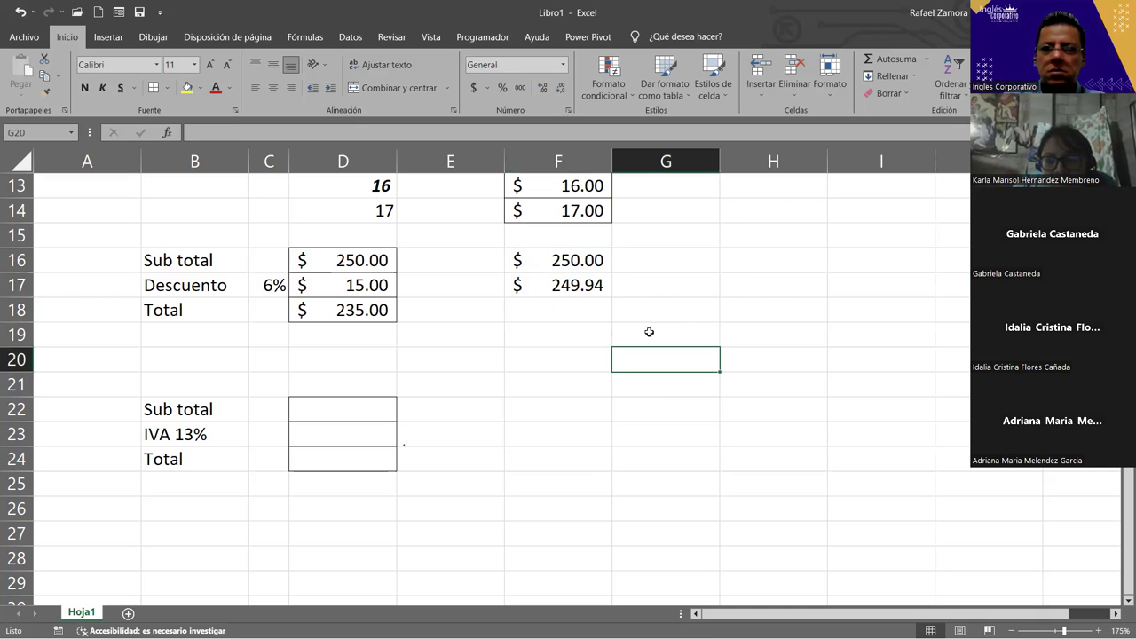
{"action": "left_click", "coordinate": [591, 285]}
{"action": "left_click", "coordinate": [591, 260]}
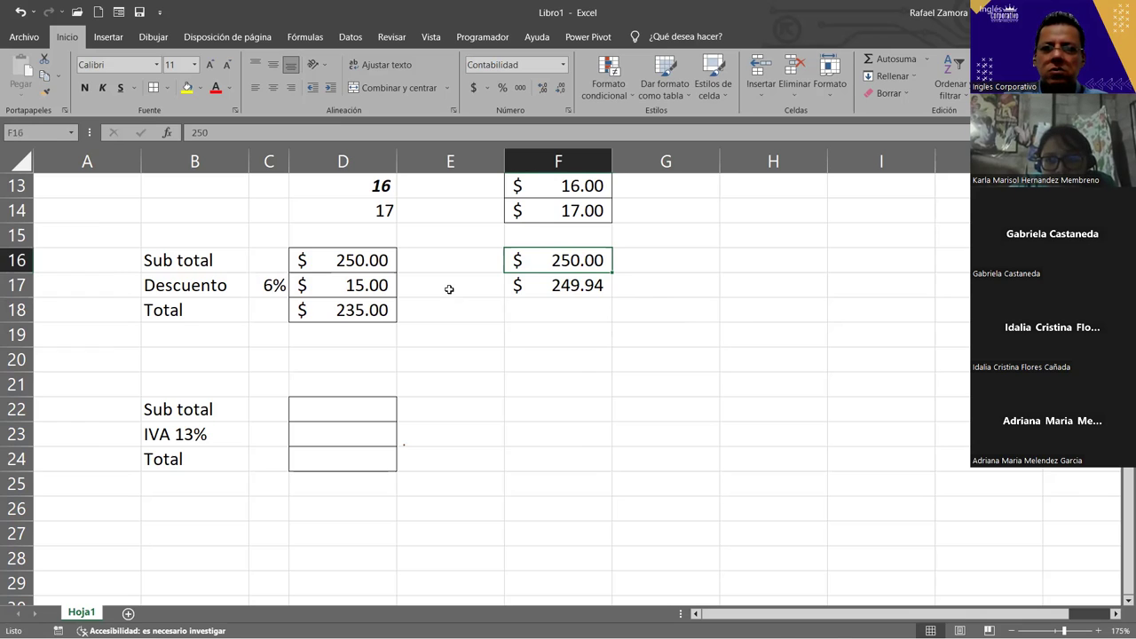
{"action": "left_click_drag", "start_coordinate": [553, 258], "coordinate": [567, 286]}
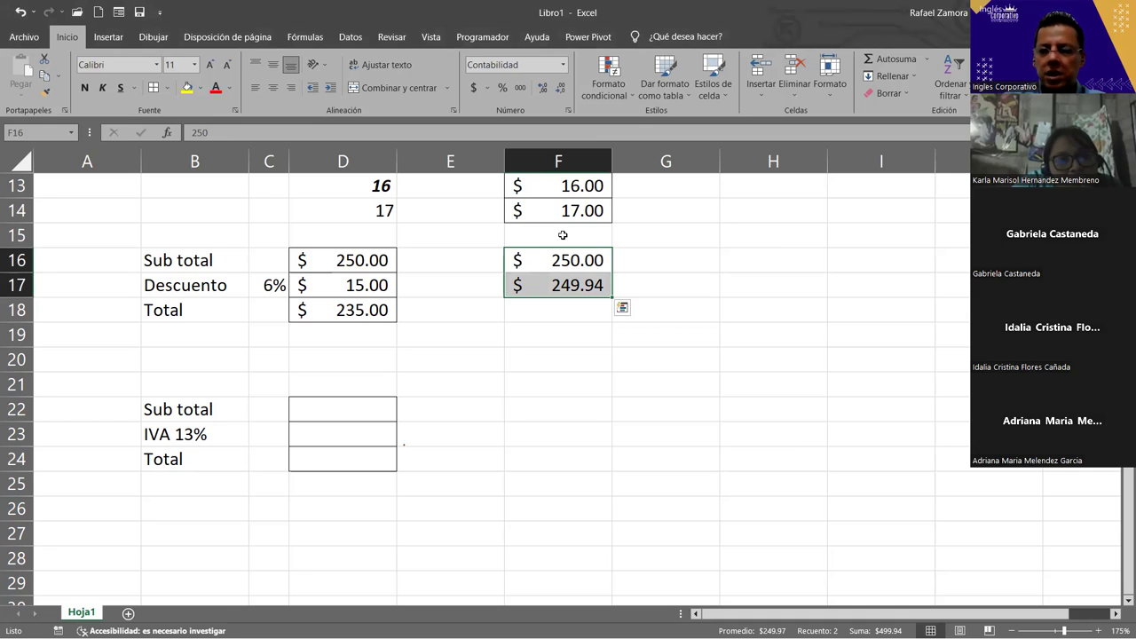
{"action": "key", "text": "Delete"}
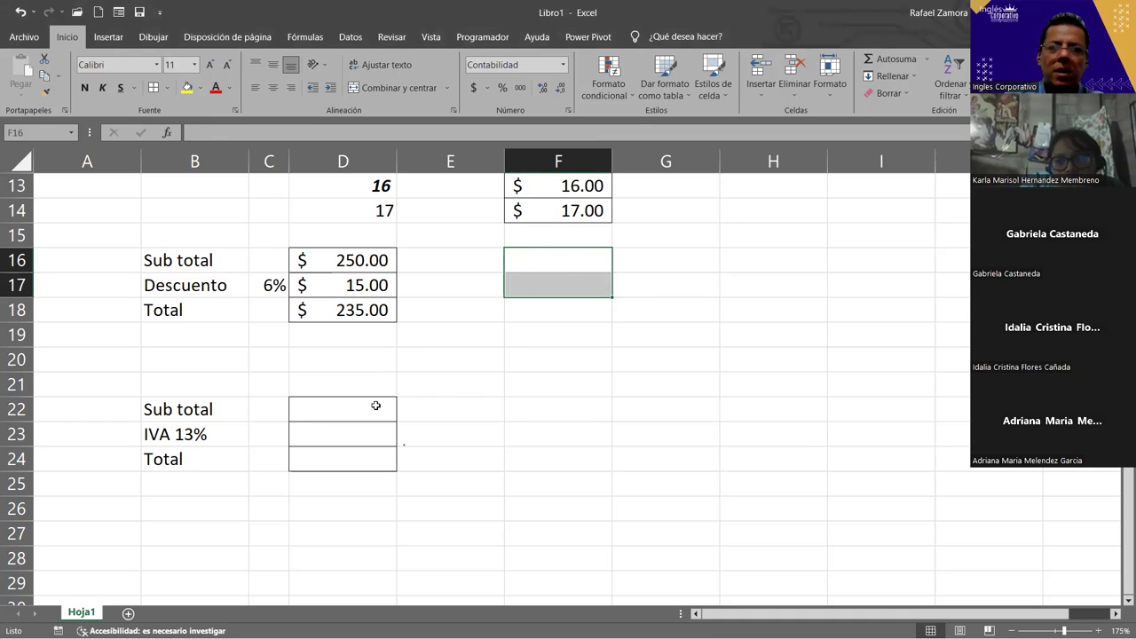
Step: Enter 250 as the IVA block's Sub total and give D22:D24 accounting currency format
{"action": "left_click", "coordinate": [375, 406]}
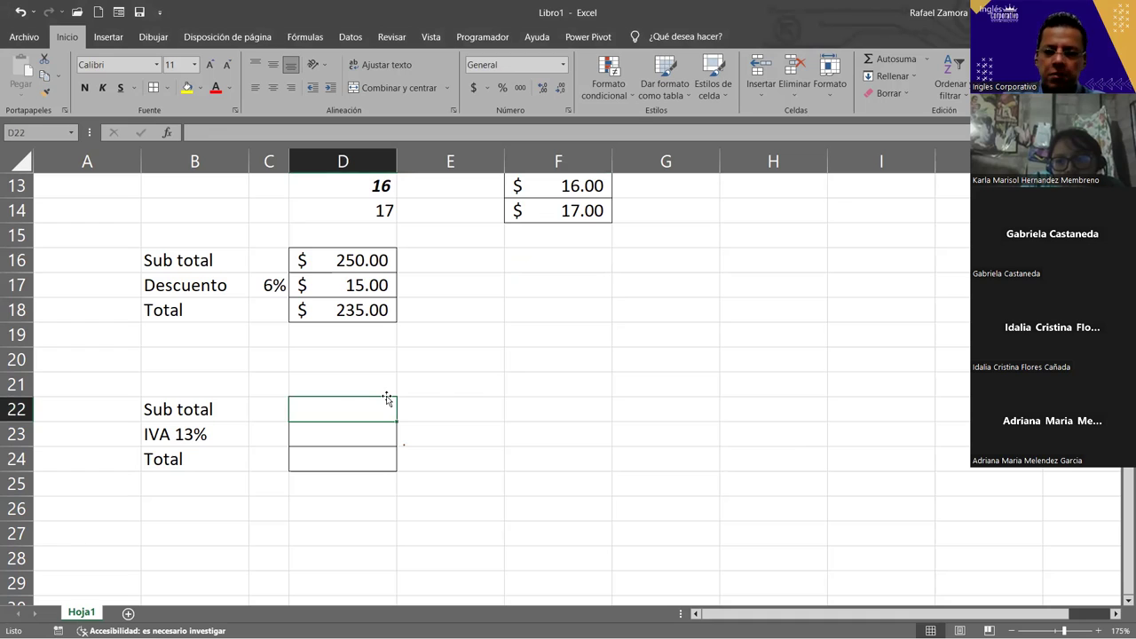
{"action": "type", "text": "250"}
{"action": "key", "text": "Return"}
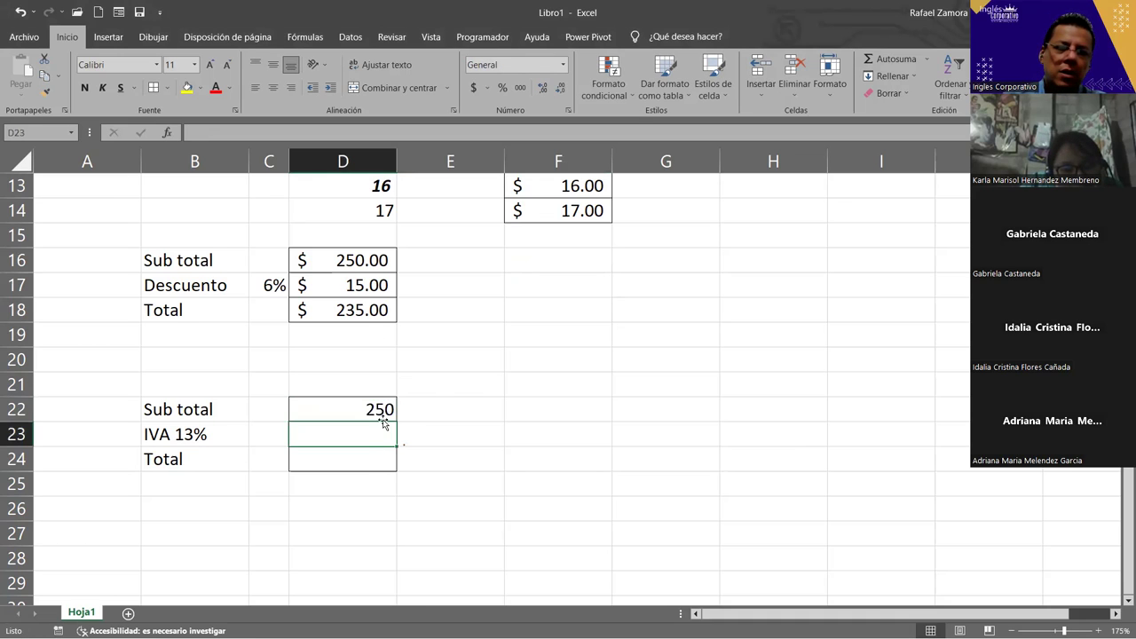
{"action": "left_click_drag", "start_coordinate": [383, 418], "coordinate": [368, 467]}
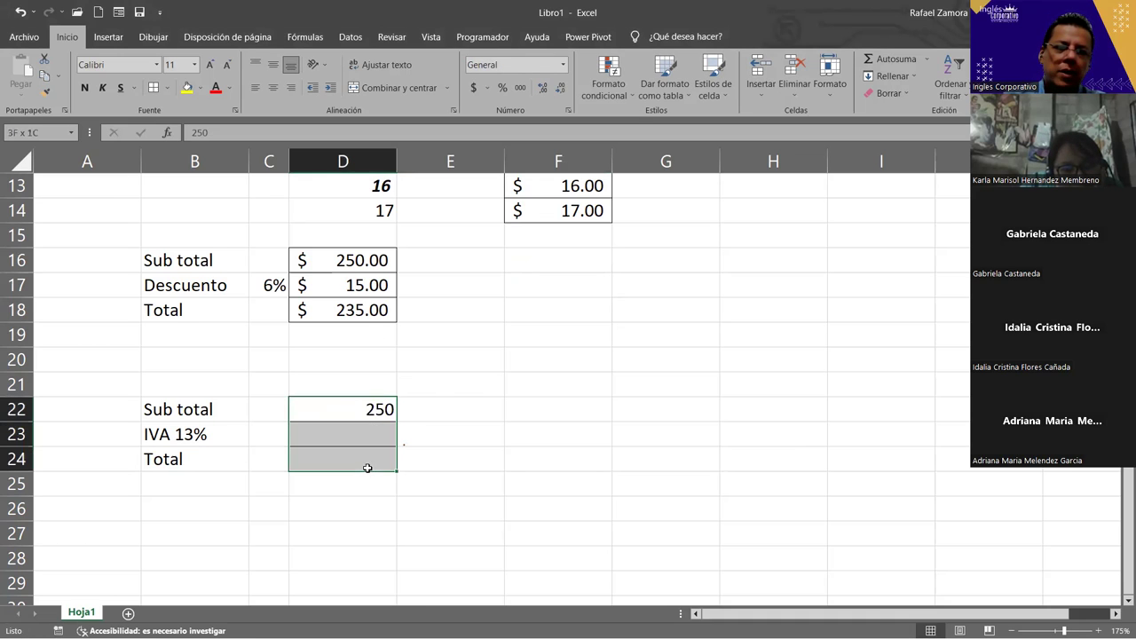
{"action": "left_click", "coordinate": [472, 89]}
Step: Make D23 compute =D22*13%, replacing the B23 reference, so IVA shows $ 32.50
{"action": "left_click", "coordinate": [355, 437]}
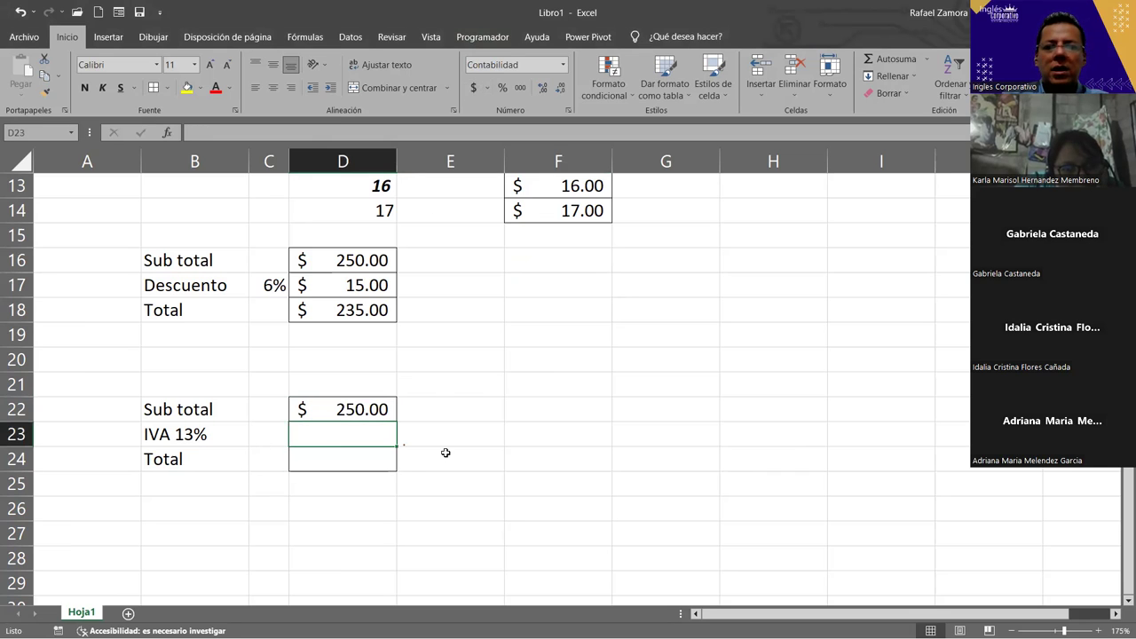
{"action": "type", "text": "="}
{"action": "left_click", "coordinate": [348, 401]}
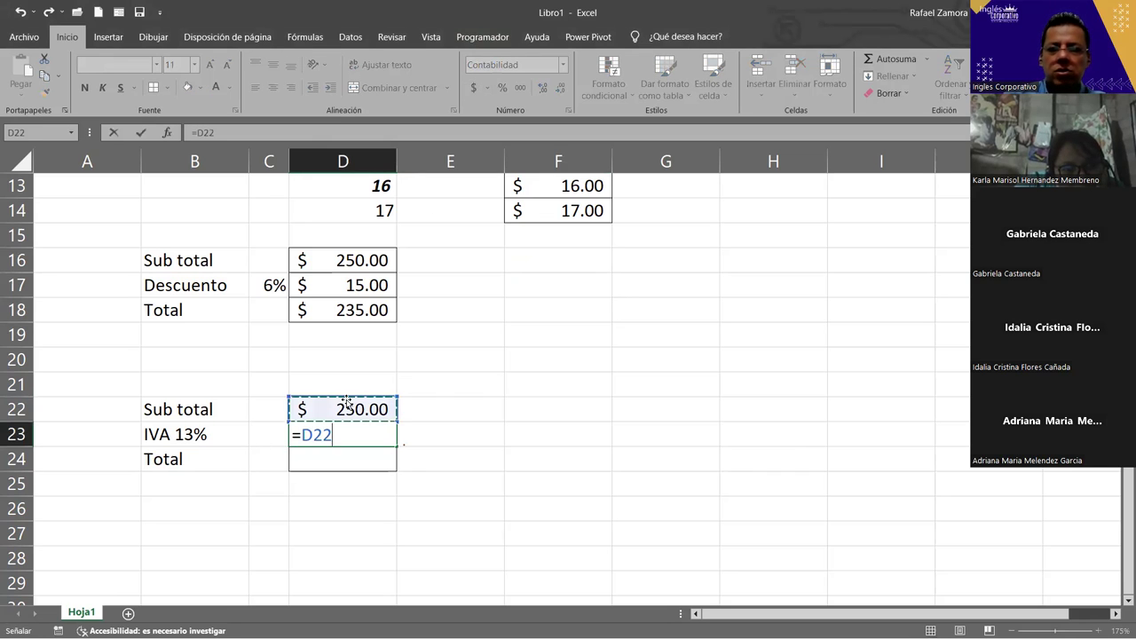
{"action": "type", "text": "*"}
{"action": "left_click", "coordinate": [222, 435]}
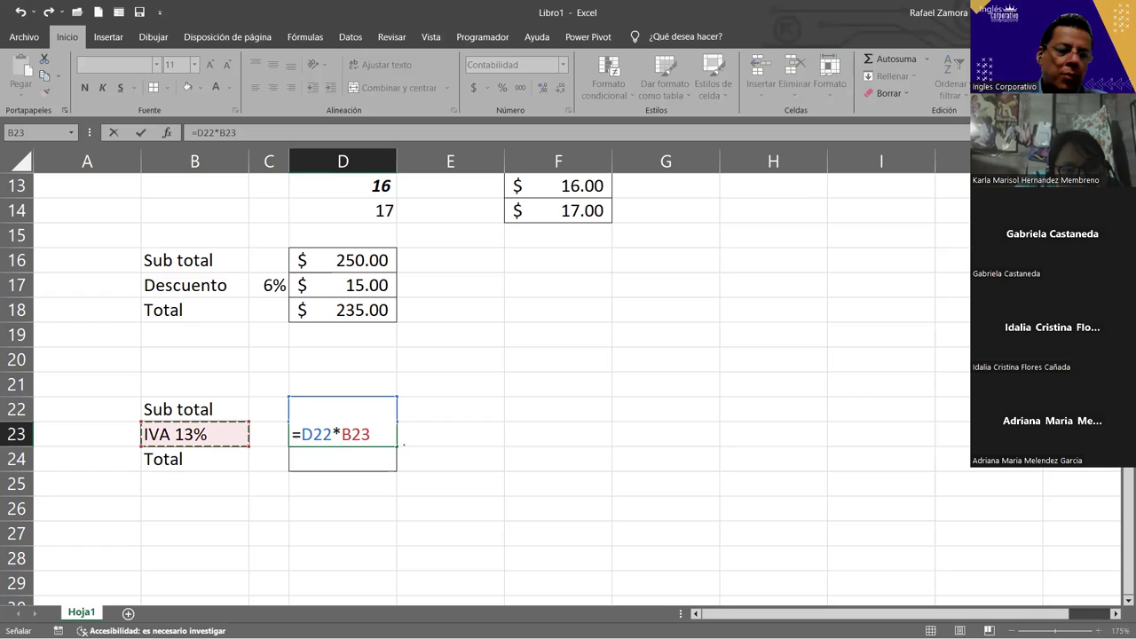
{"action": "key", "text": "Return"}
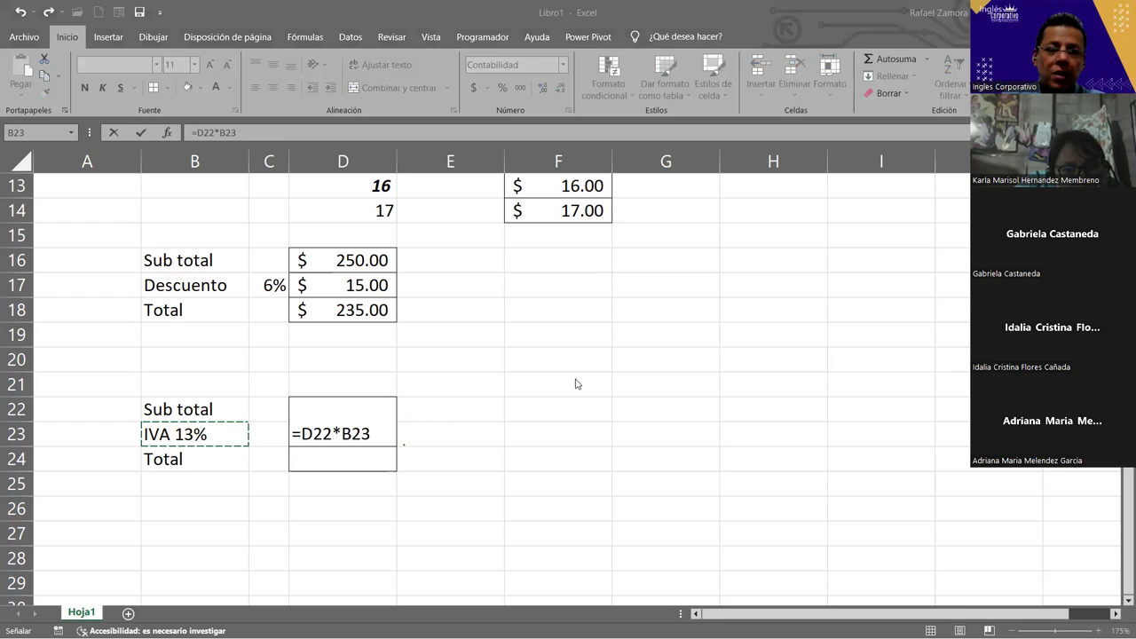
{"action": "double_click", "coordinate": [388, 434]}
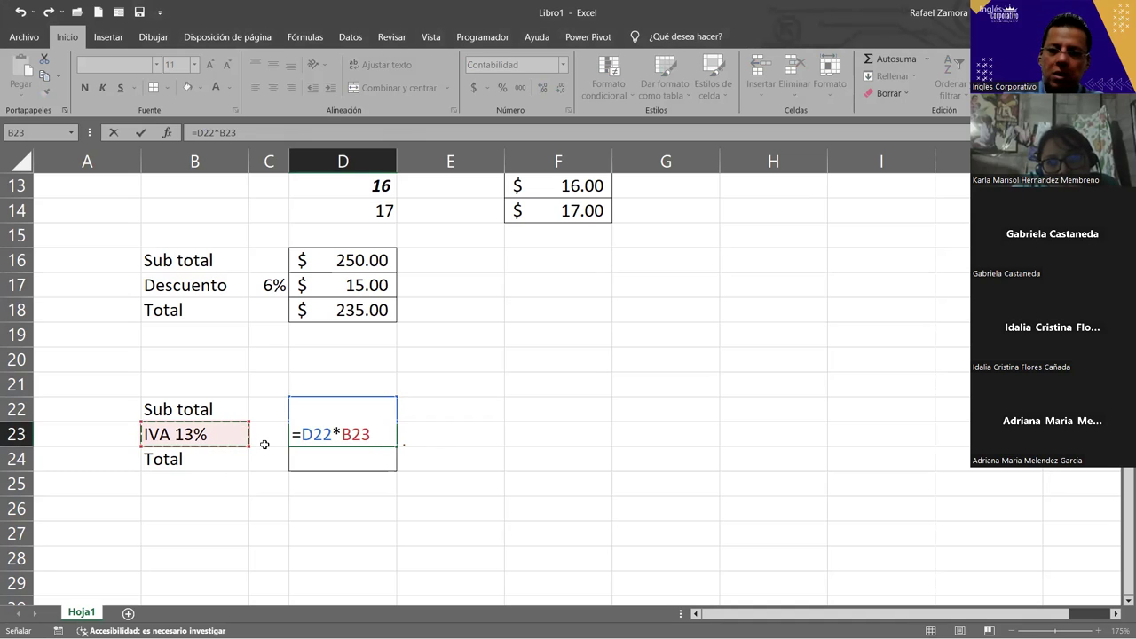
{"action": "key", "text": "BackSpace"}
{"action": "key", "text": "BackSpace"}
{"action": "key", "text": "BackSpace"}
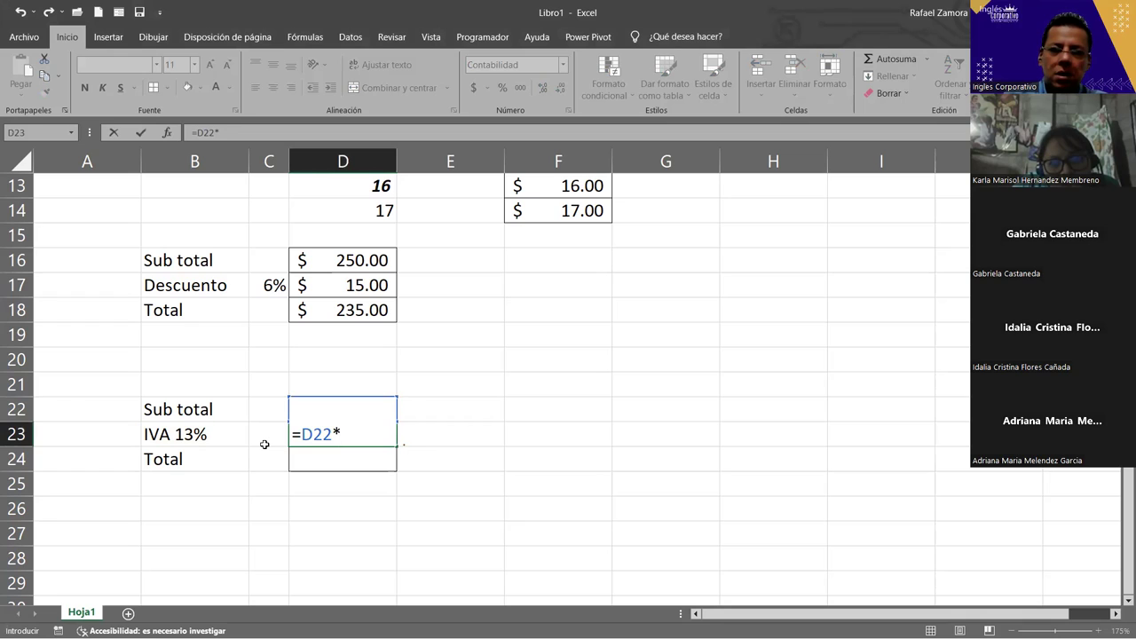
{"action": "type", "text": "13%"}
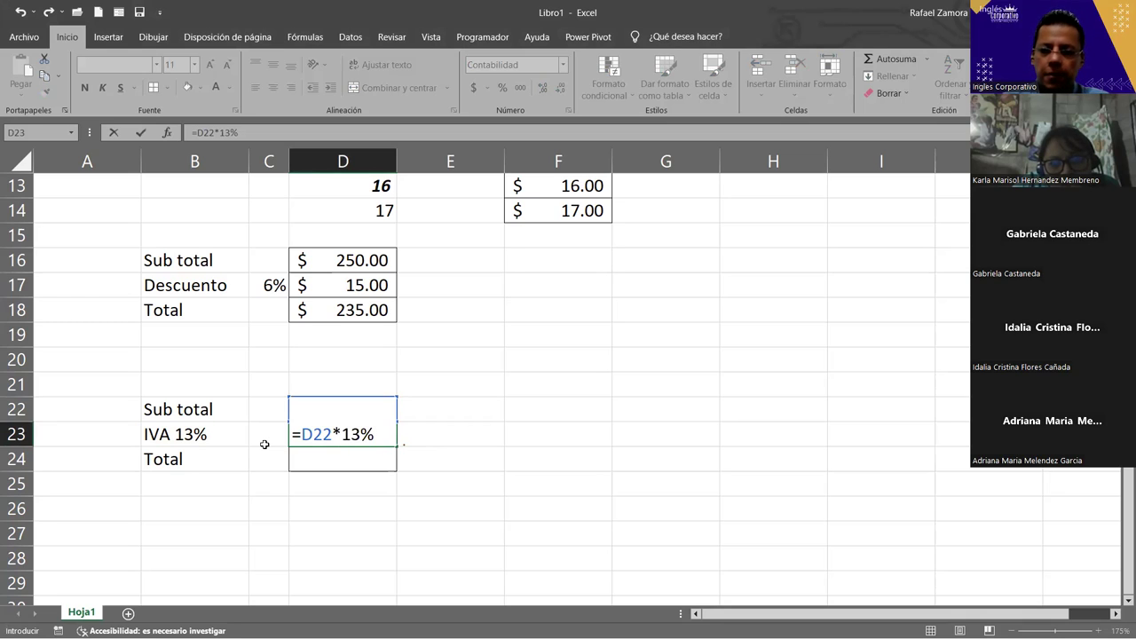
{"action": "key", "text": "Return"}
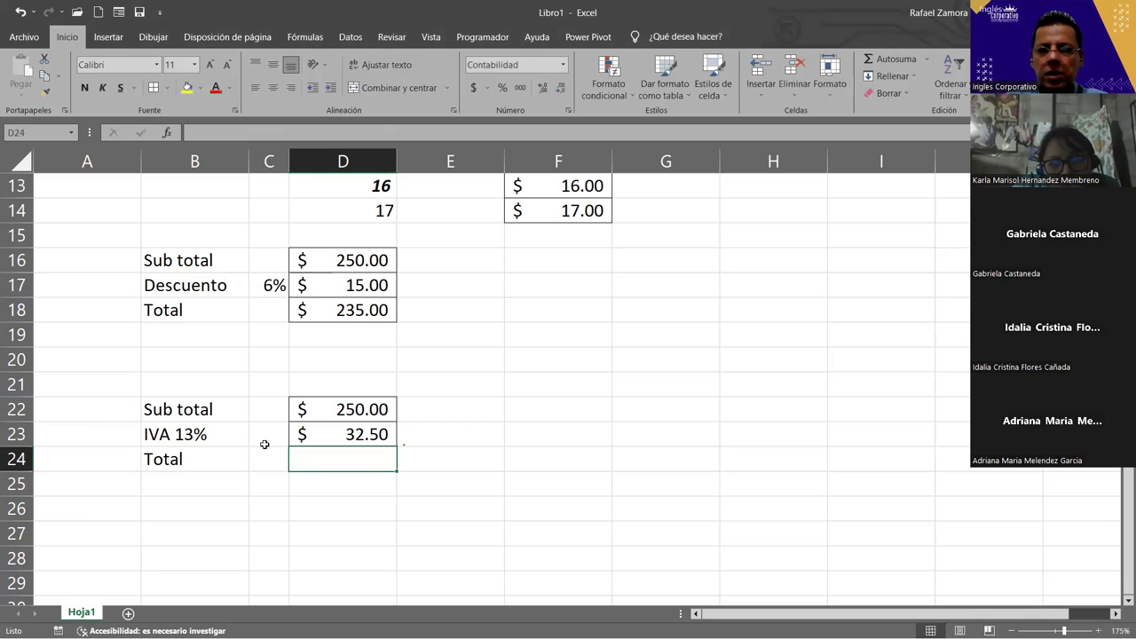
Step: Enter =D22+D23 in D24 so the IVA block Total shows $ 282.50
{"action": "type", "text": "="}
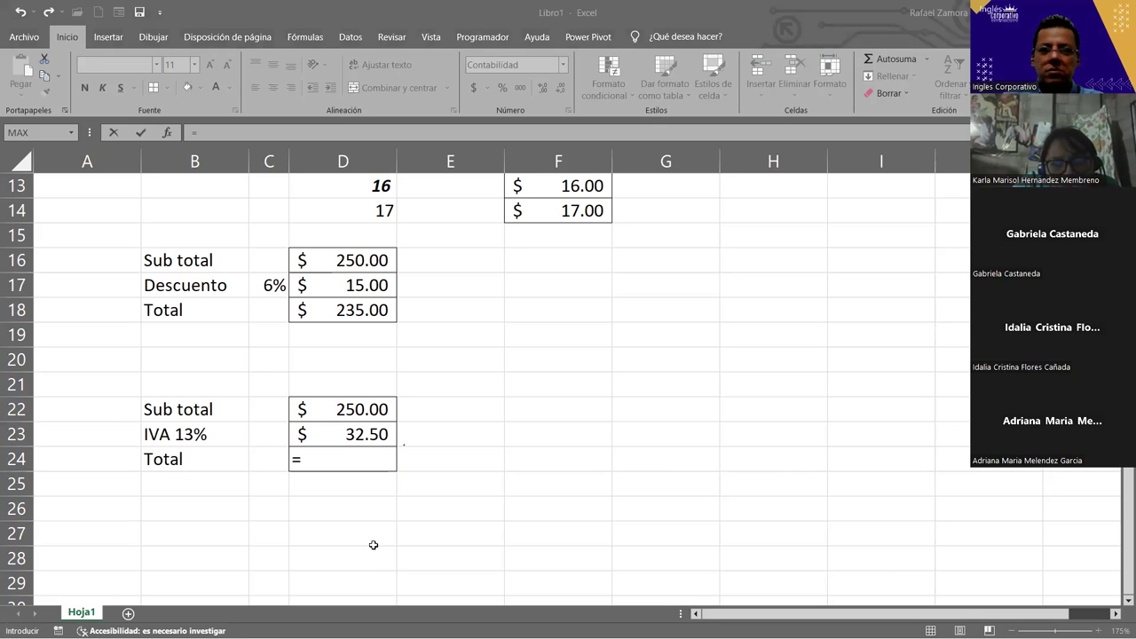
{"action": "left_click", "coordinate": [376, 457]}
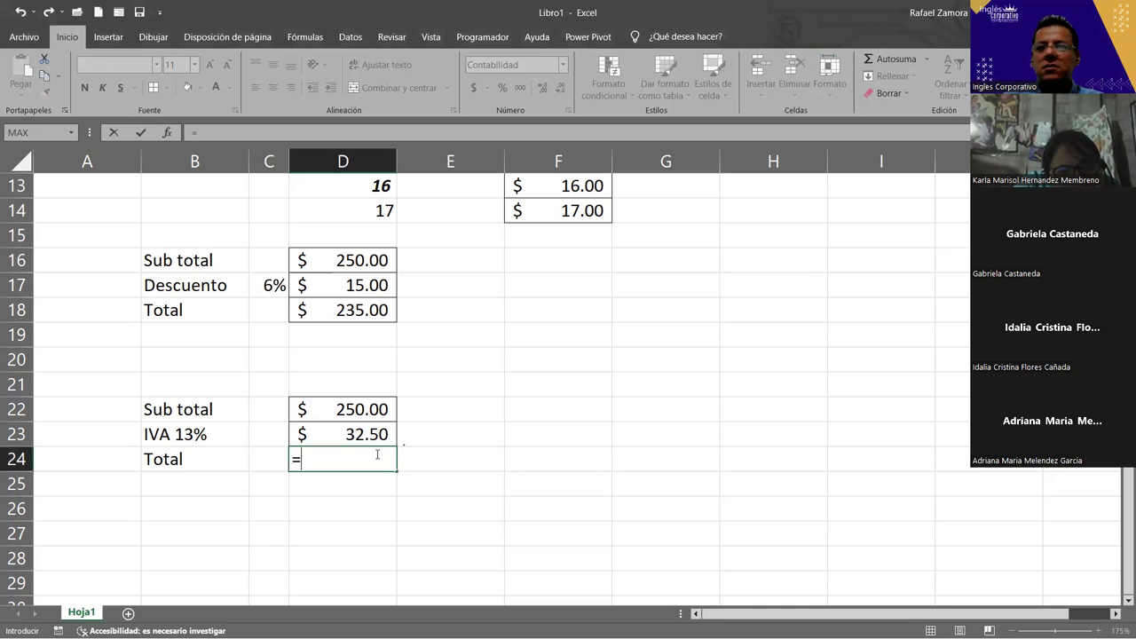
{"action": "left_click", "coordinate": [348, 409]}
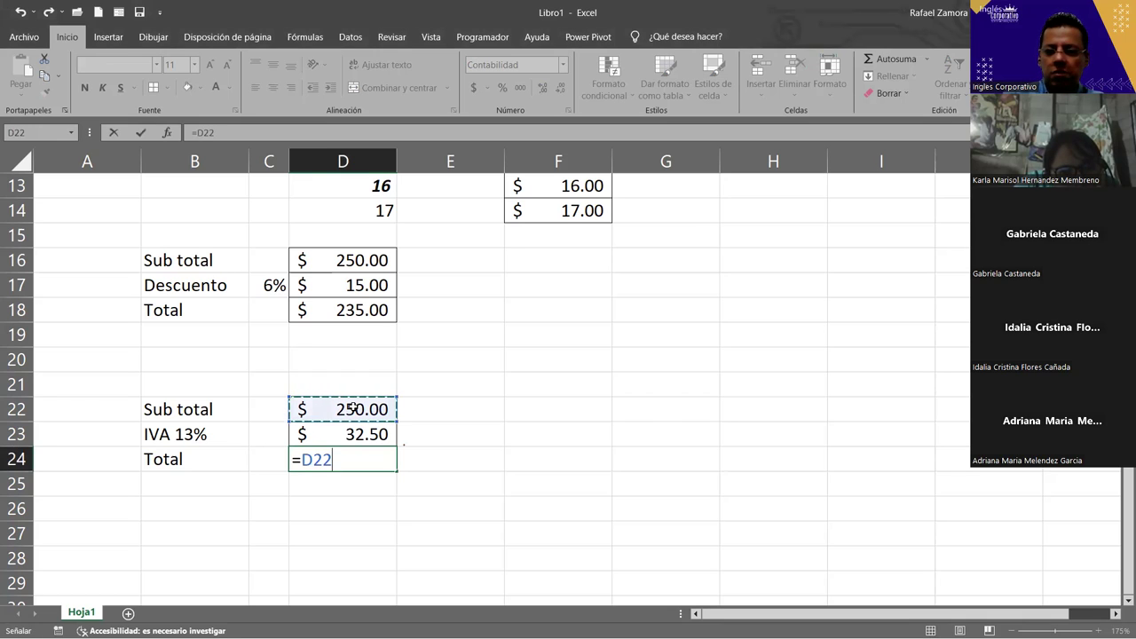
{"action": "type", "text": "+"}
{"action": "left_click", "coordinate": [439, 427]}
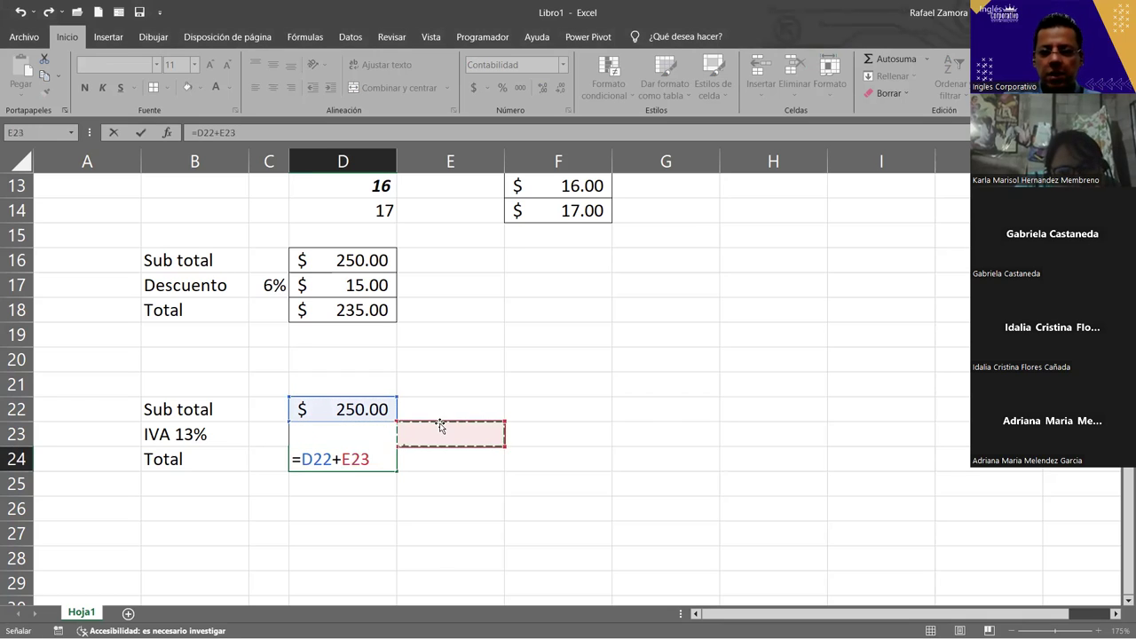
{"action": "key", "text": "Left"}
{"action": "key", "text": "Return"}
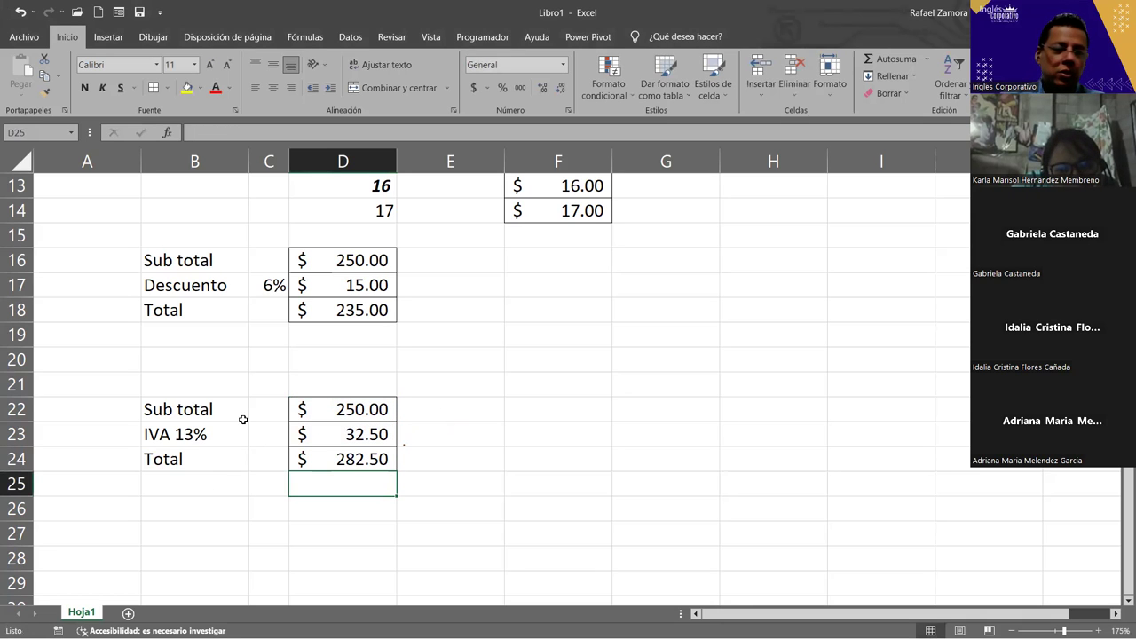
{"action": "left_click", "coordinate": [229, 281]}
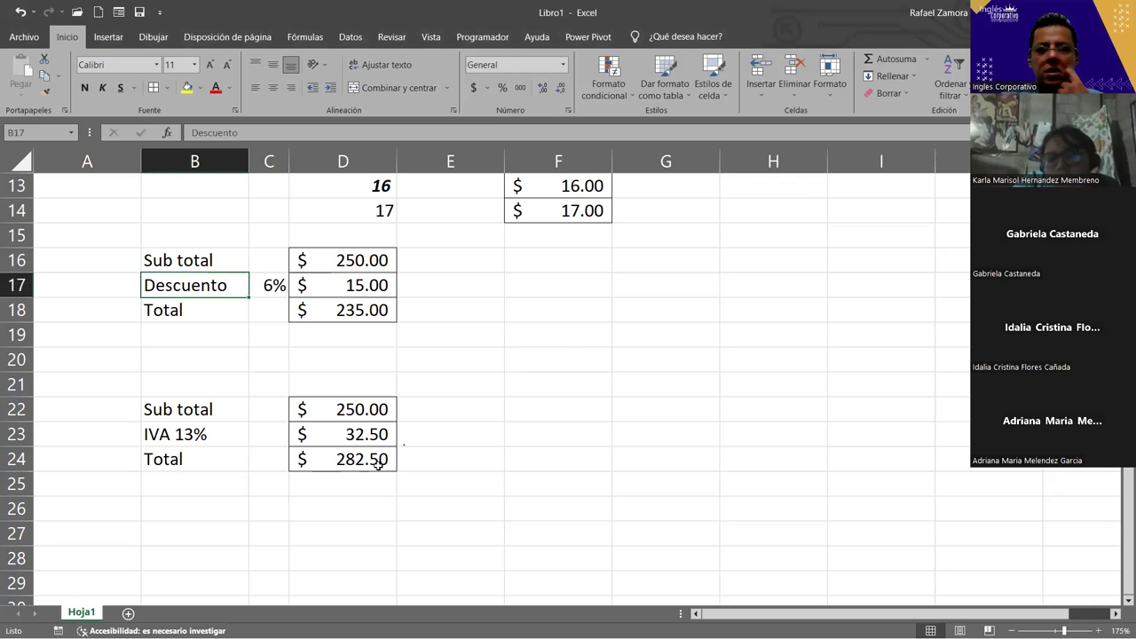
{"action": "left_click_drag", "start_coordinate": [372, 435], "coordinate": [373, 464]}
{"action": "key", "text": "Delete"}
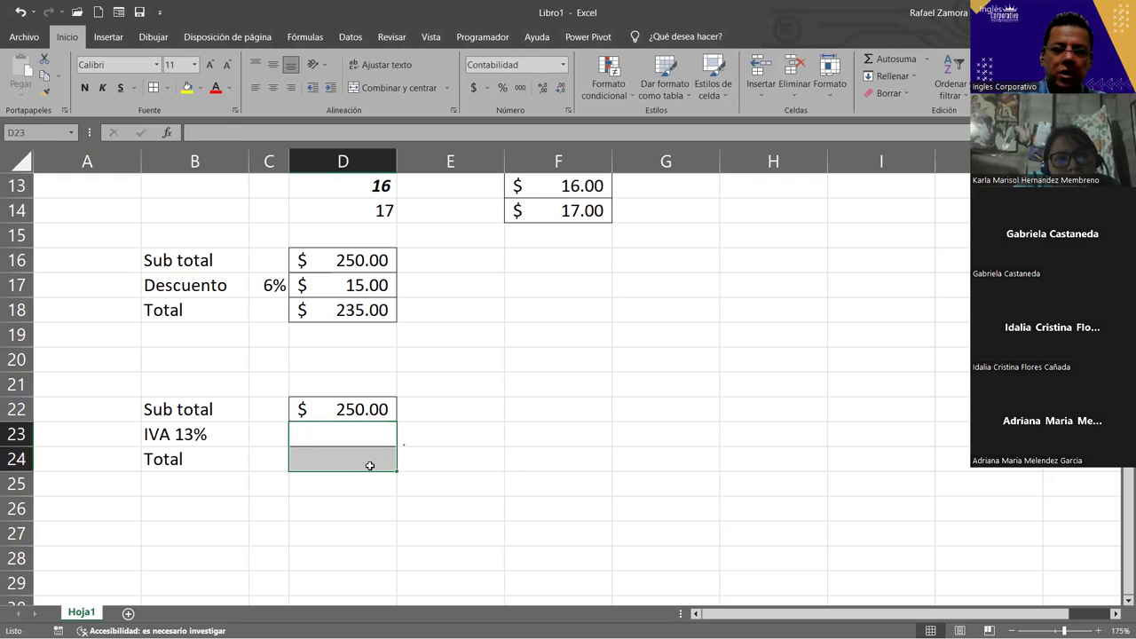
{"action": "left_click", "coordinate": [346, 428]}
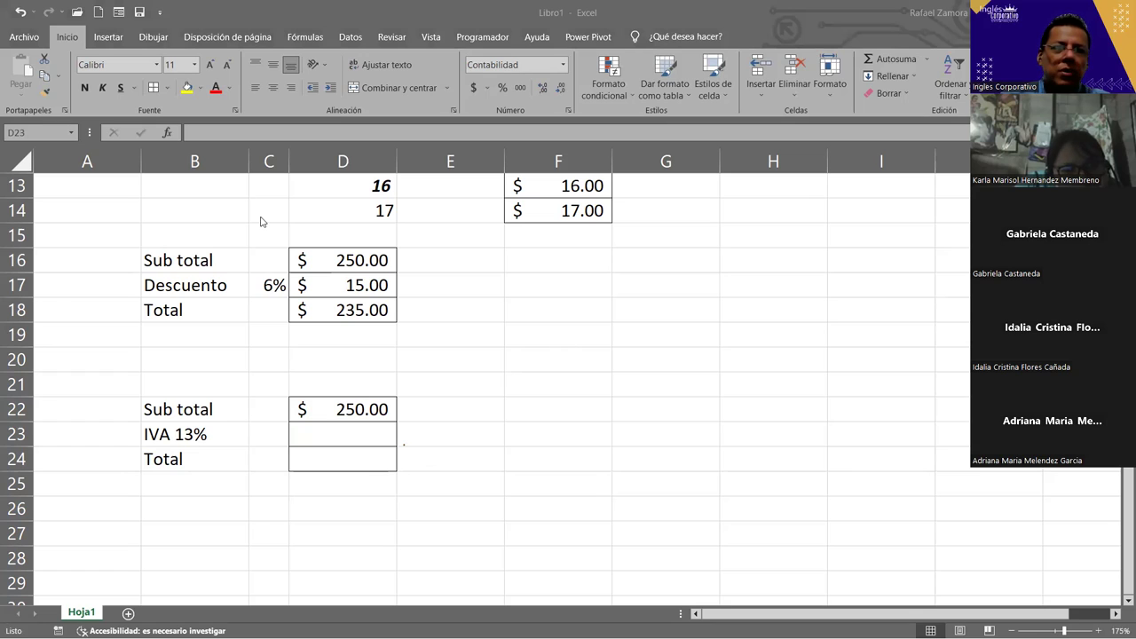
{"action": "left_click", "coordinate": [364, 443]}
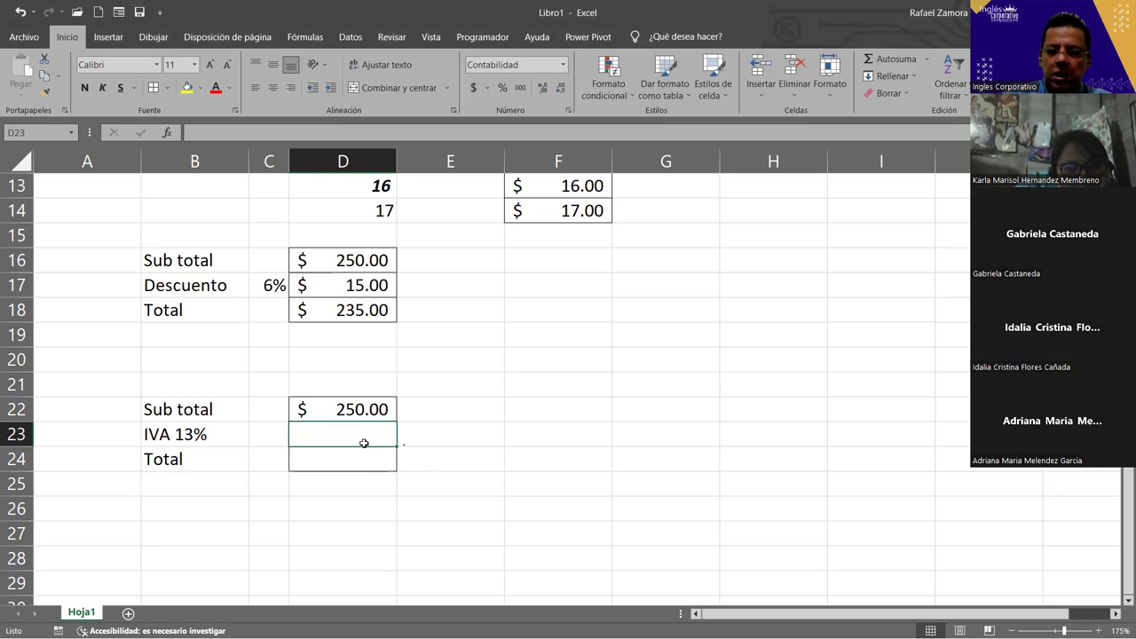
{"action": "type", "text": "="}
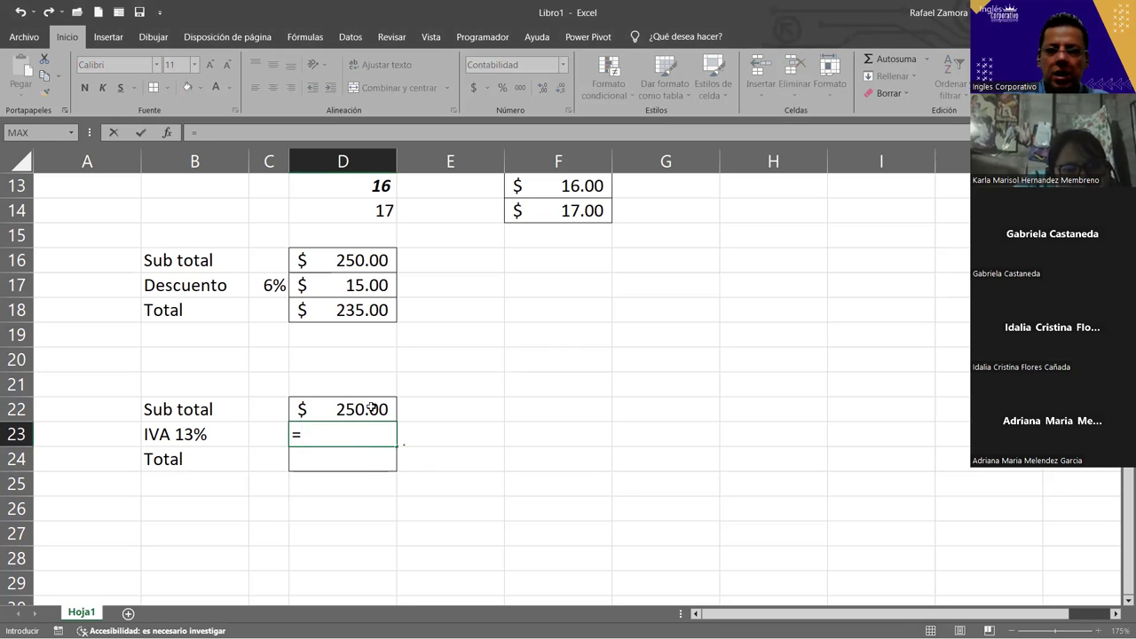
{"action": "left_click", "coordinate": [371, 407]}
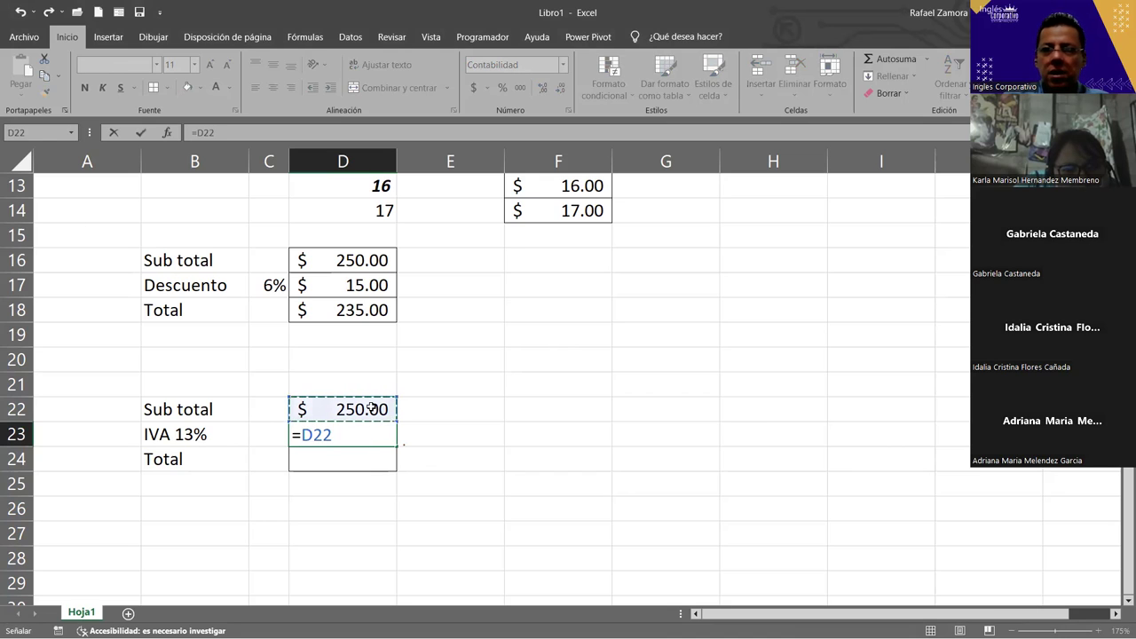
{"action": "type", "text": "*"}
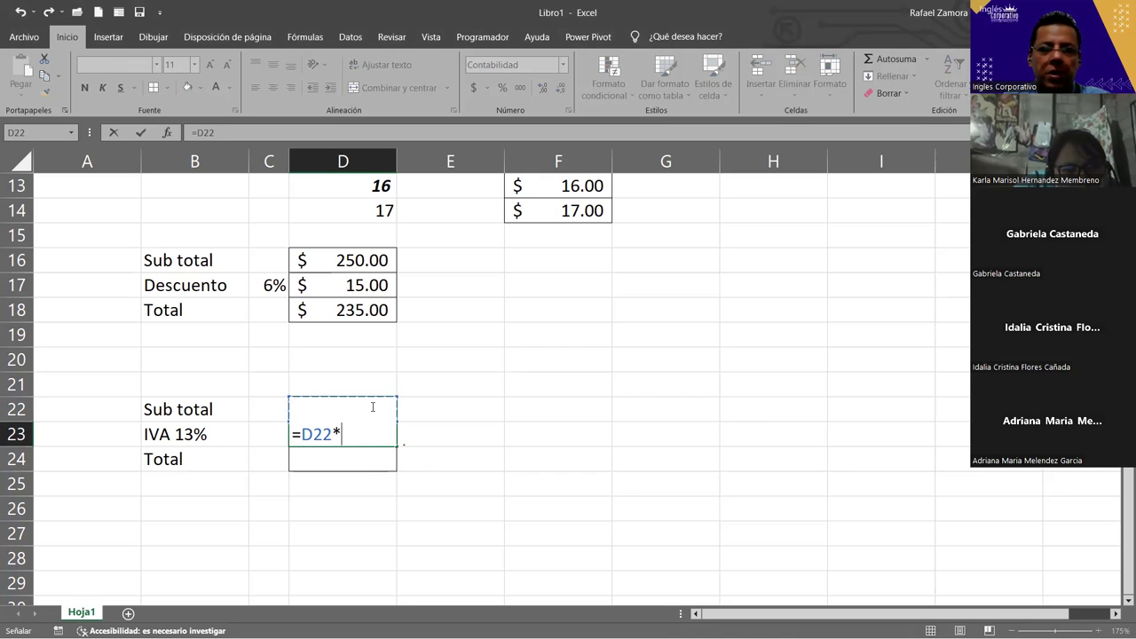
{"action": "type", "text": "13%"}
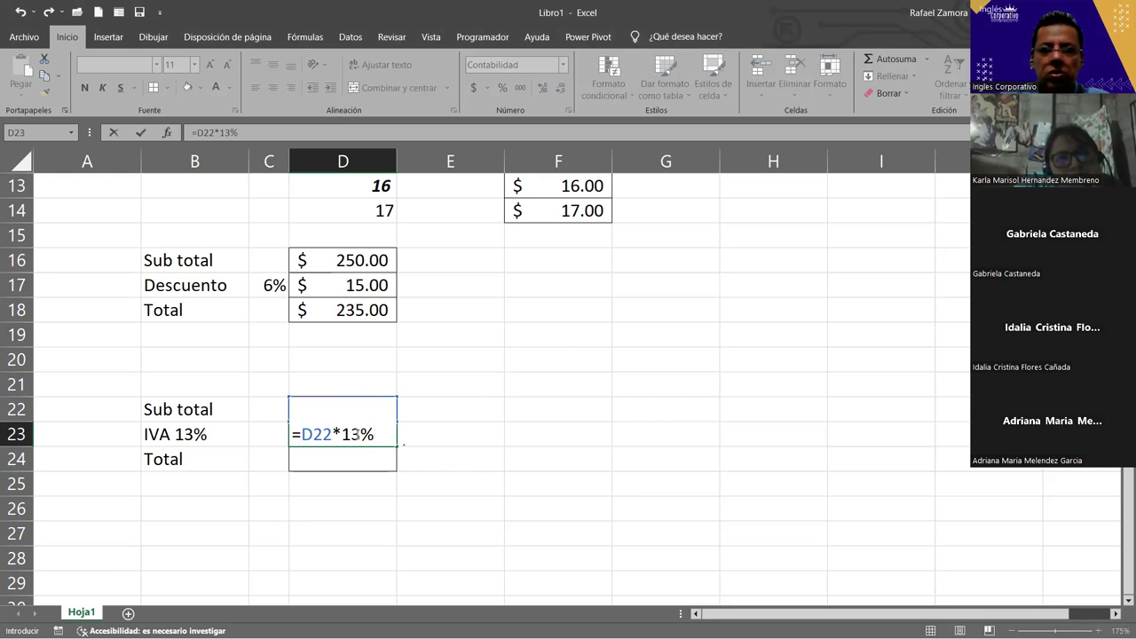
{"action": "key", "text": "Return"}
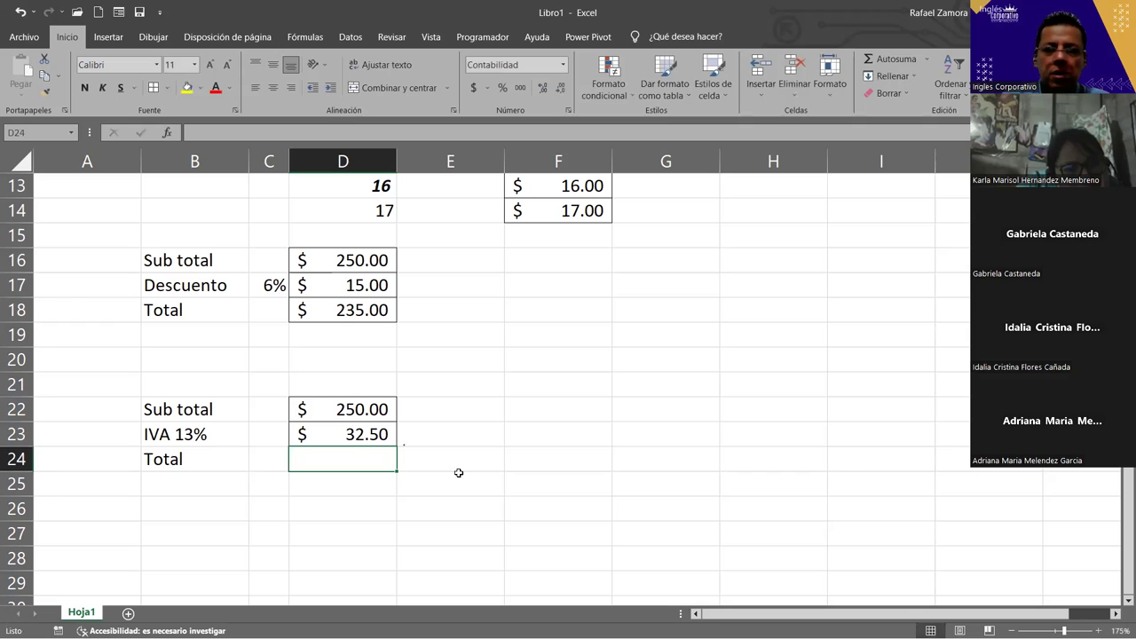
{"action": "type", "text": "="}
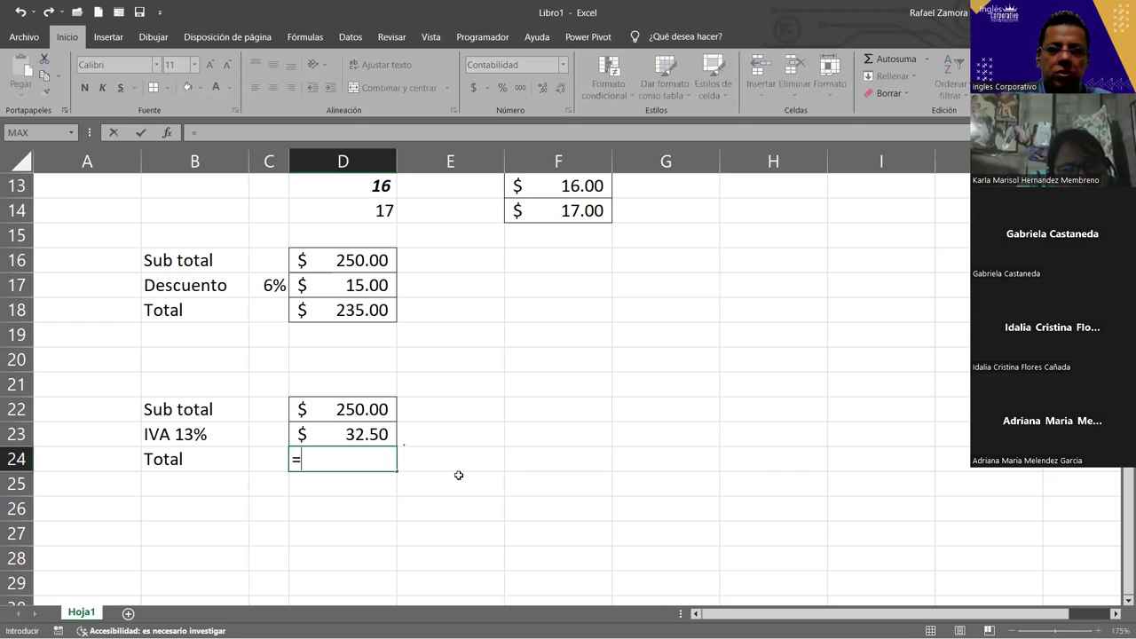
{"action": "left_click", "coordinate": [347, 410]}
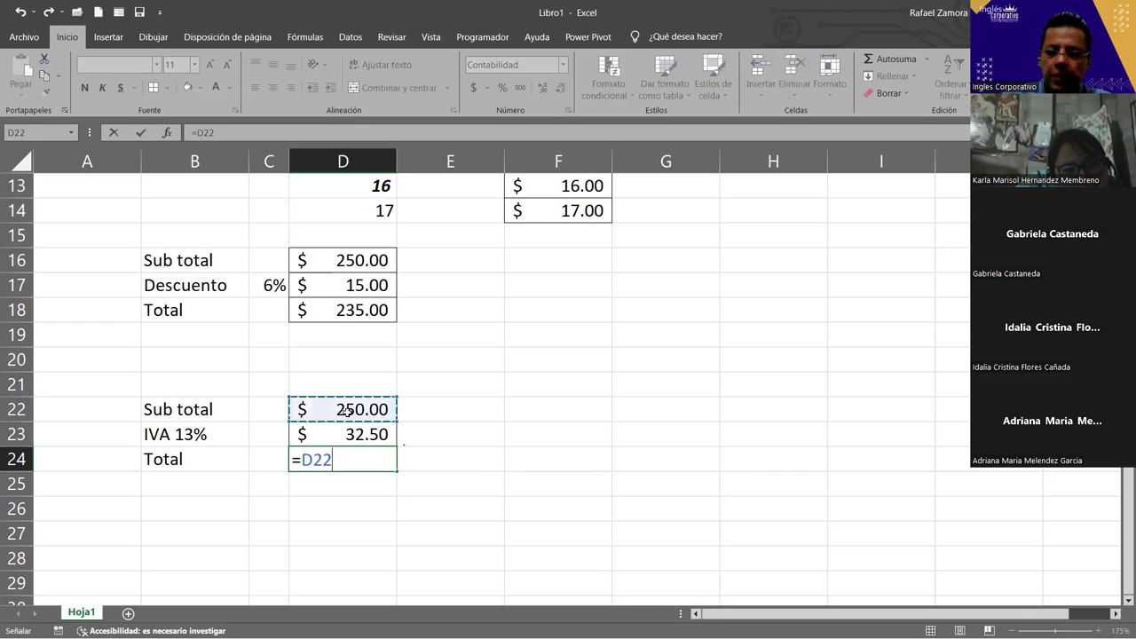
{"action": "type", "text": "+"}
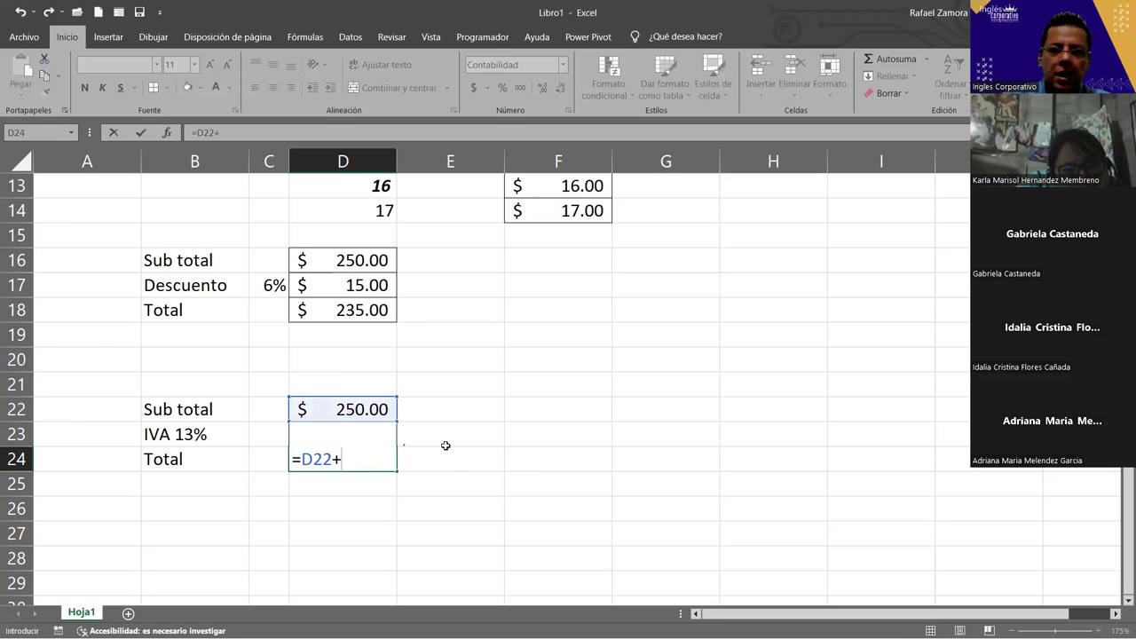
{"action": "left_click", "coordinate": [441, 433]}
{"action": "key", "text": "Left"}
{"action": "key", "text": "Return"}
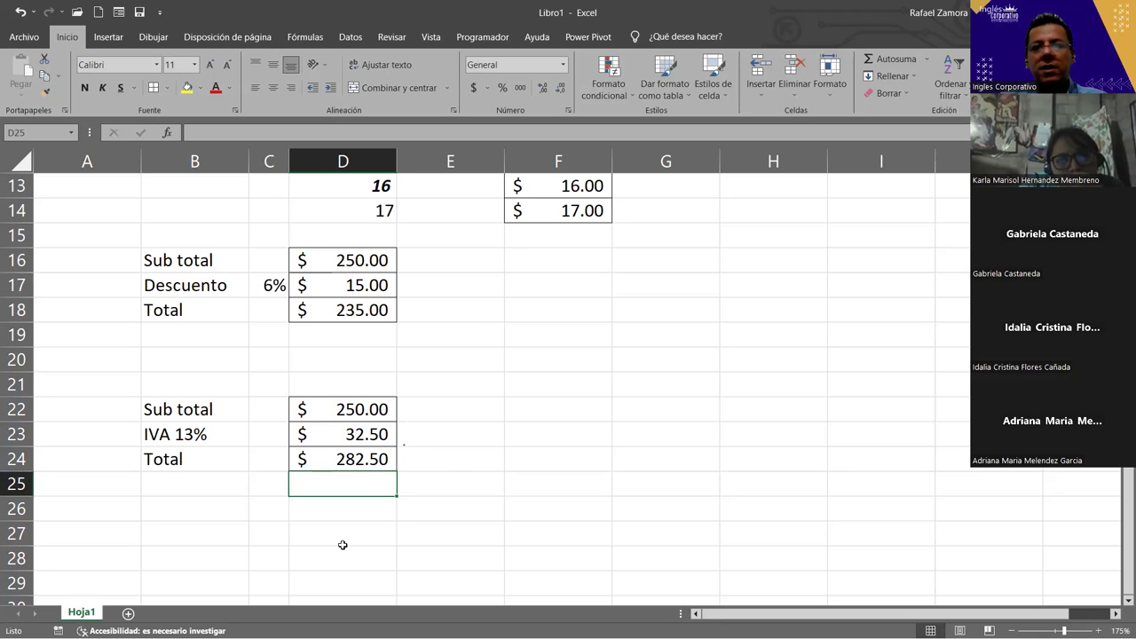
{"action": "left_click", "coordinate": [276, 280]}
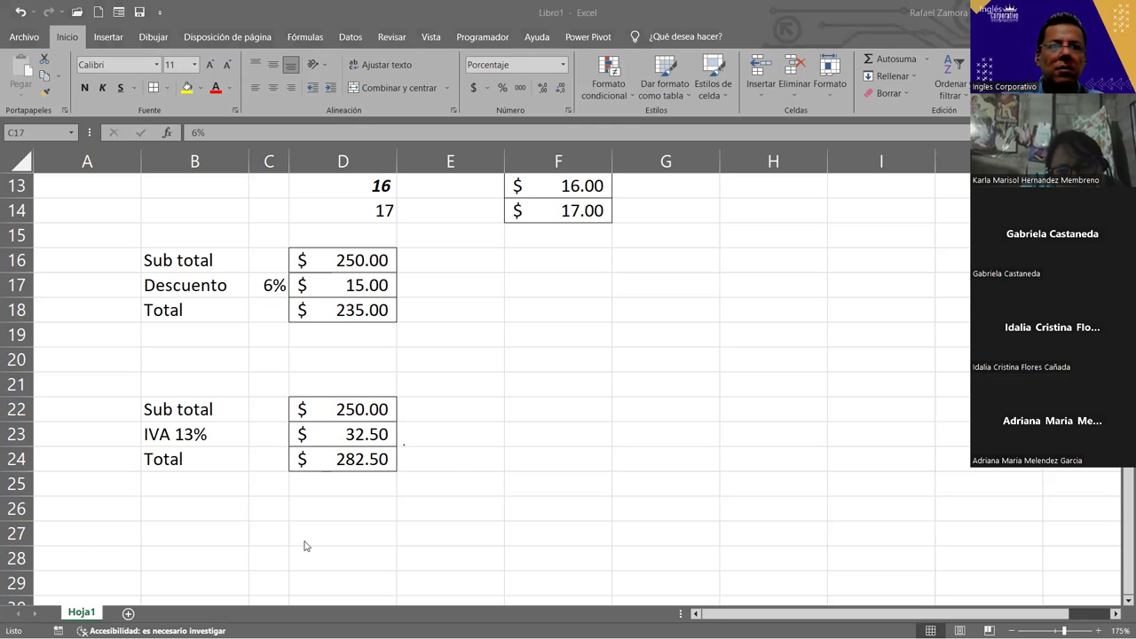
{"action": "double_click", "coordinate": [365, 433]}
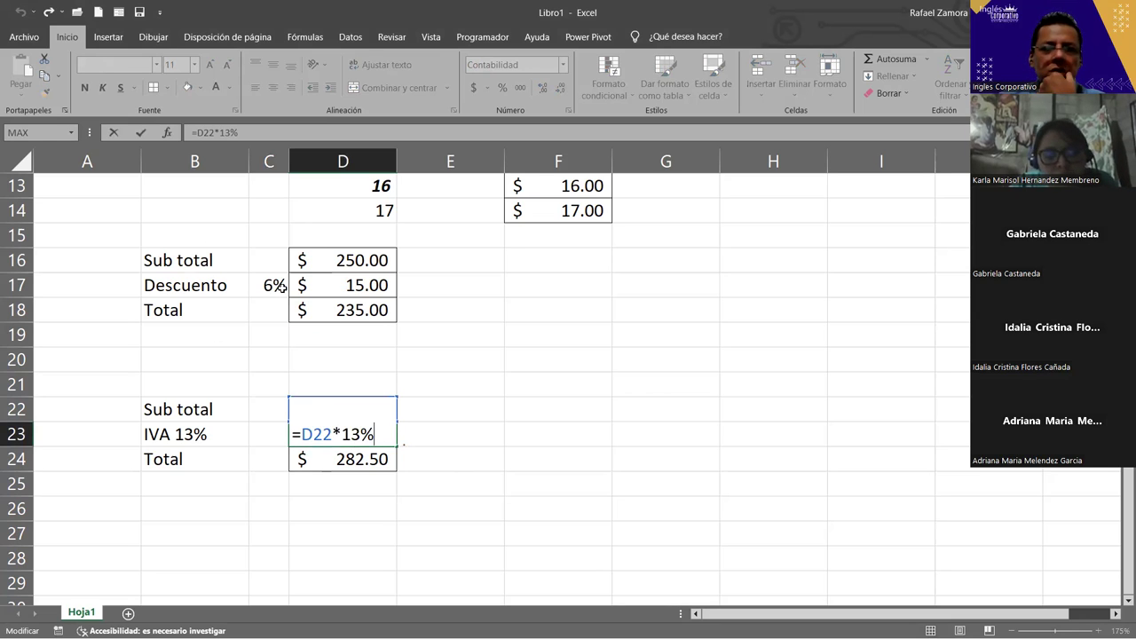
{"action": "key", "text": "ctrl+Return"}
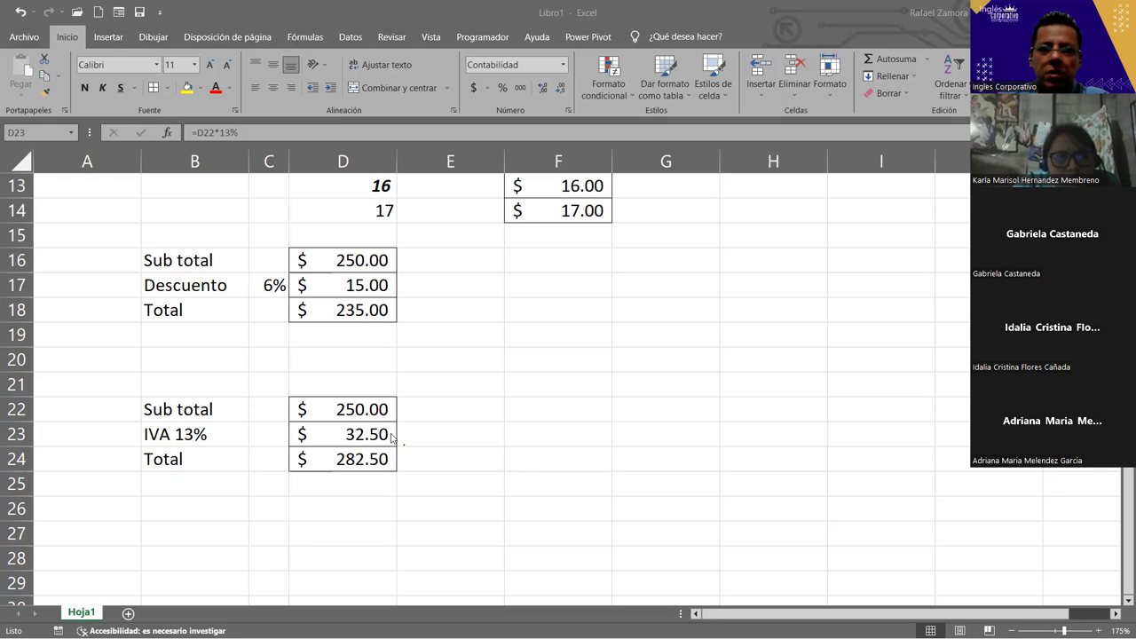
{"action": "double_click", "coordinate": [390, 437]}
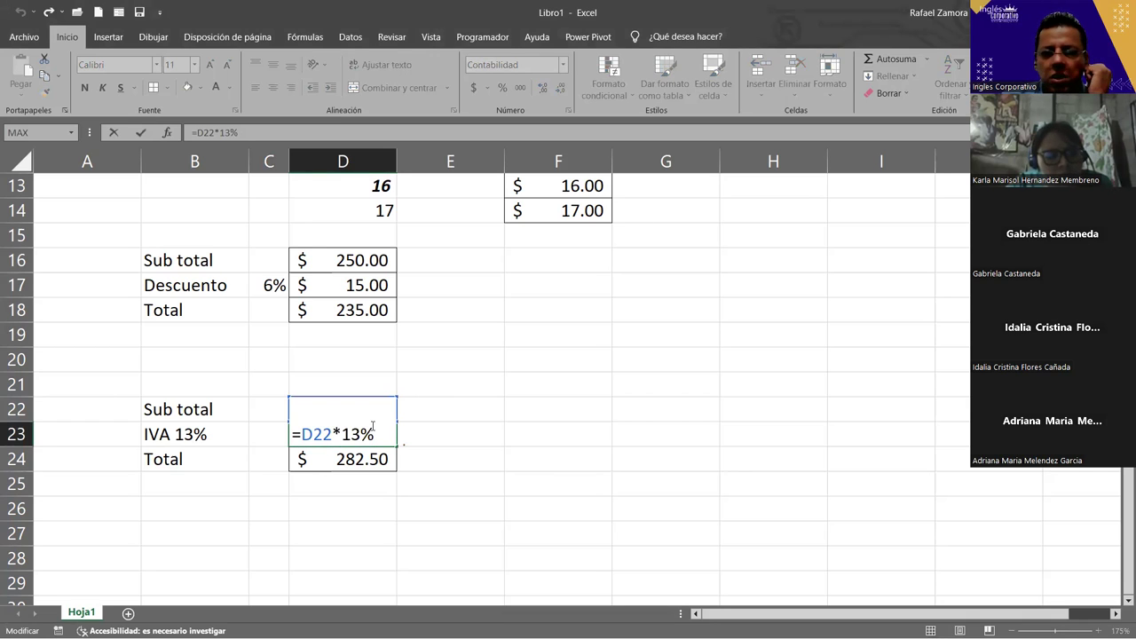
{"action": "key", "text": "Escape"}
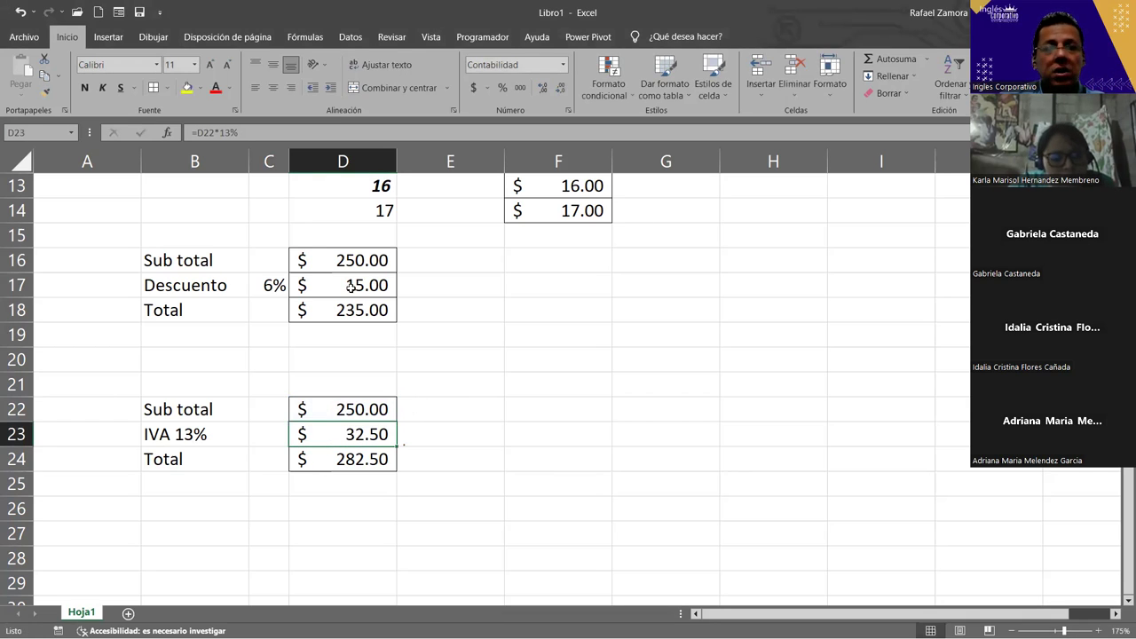
Step: Replace the C17 reference in D17's formula with a fixed 6%, giving =D16*6%
{"action": "double_click", "coordinate": [351, 285]}
{"action": "left_click_drag", "start_coordinate": [341, 285], "coordinate": [380, 279]}
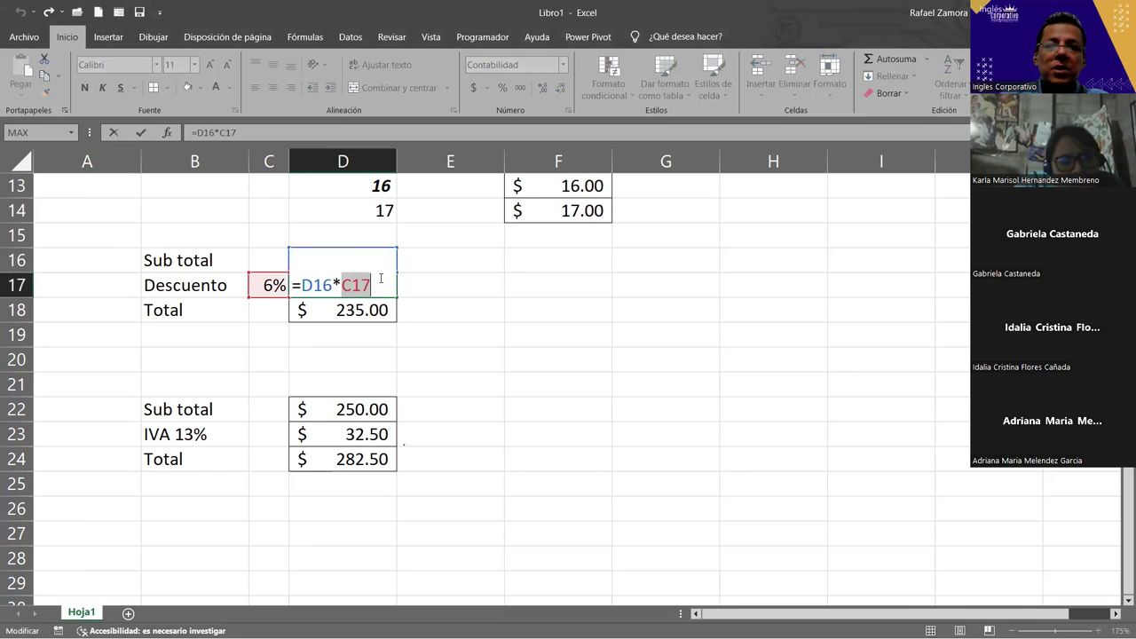
{"action": "type", "text": "6"}
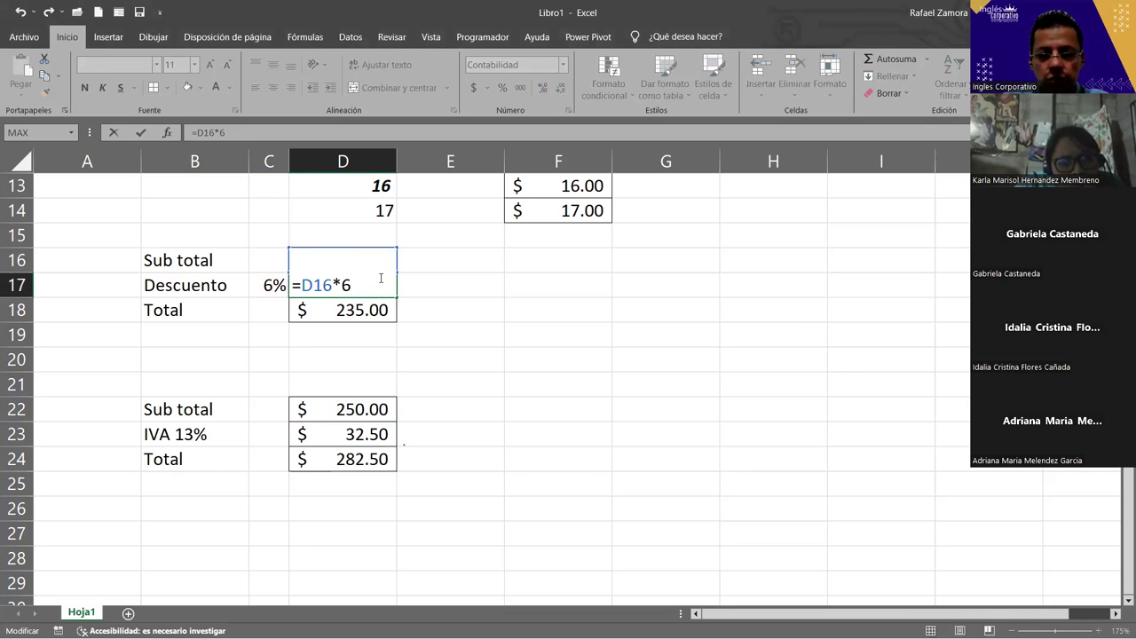
{"action": "type", "text": "%"}
{"action": "key", "text": "Return"}
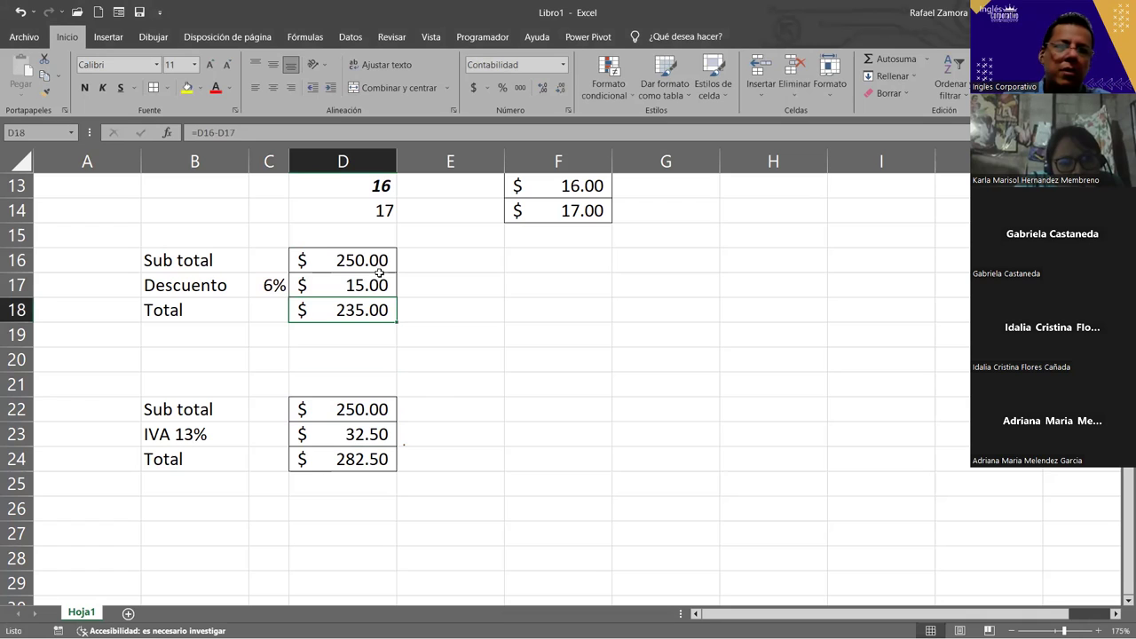
Step: Change D17's fixed rate from 6% to 8%, so the Total drops to $ 230.00
{"action": "left_click", "coordinate": [377, 276]}
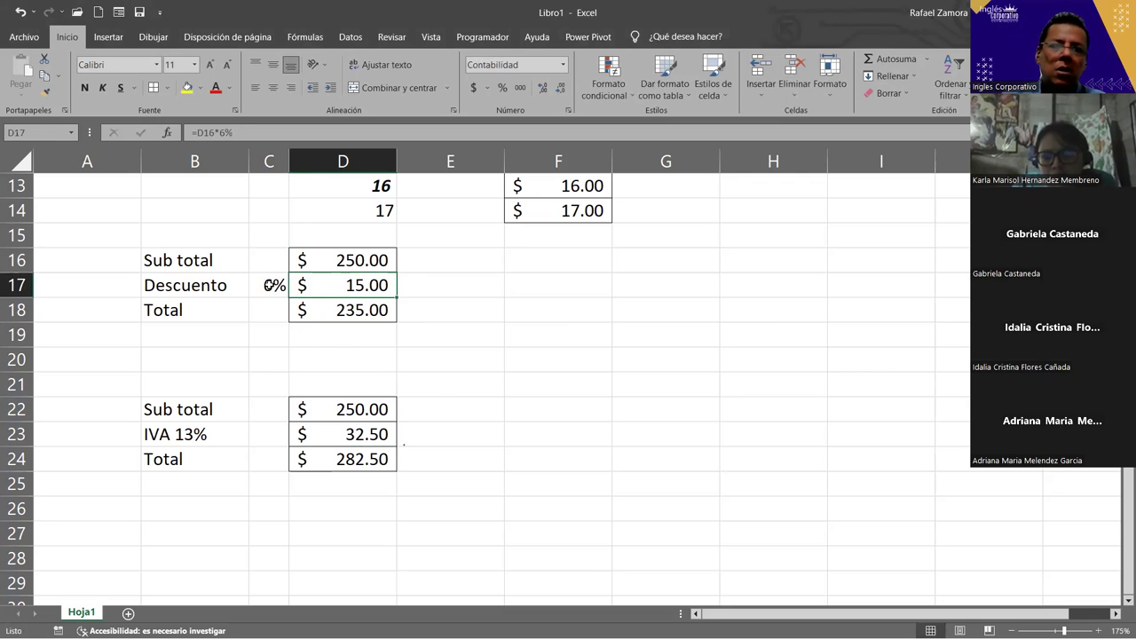
{"action": "double_click", "coordinate": [370, 285]}
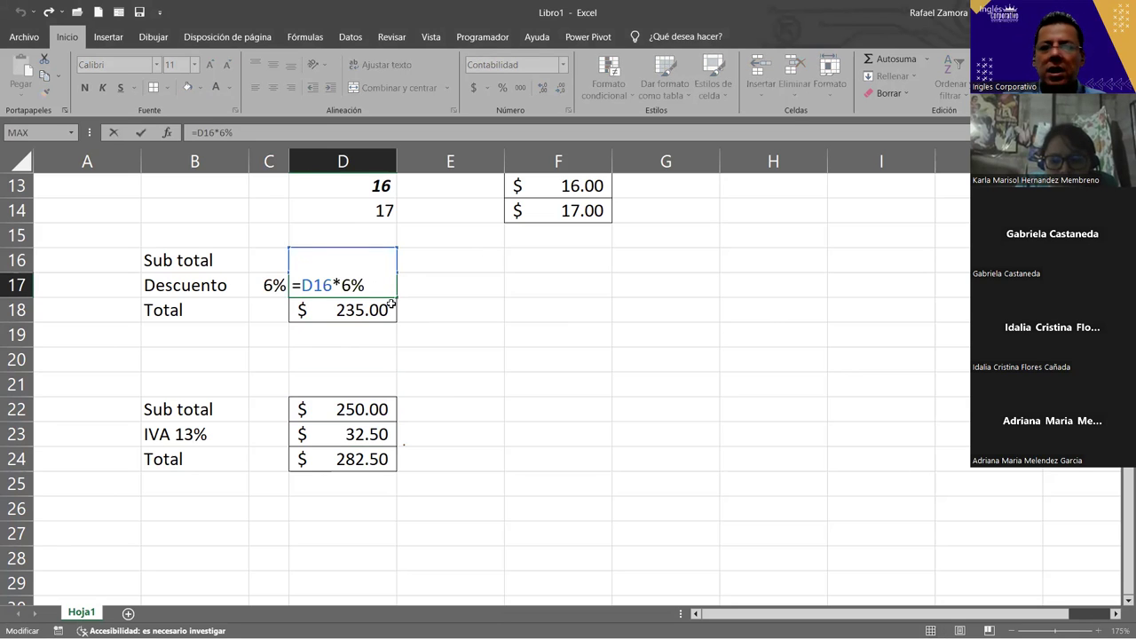
{"action": "double_click", "coordinate": [347, 285]}
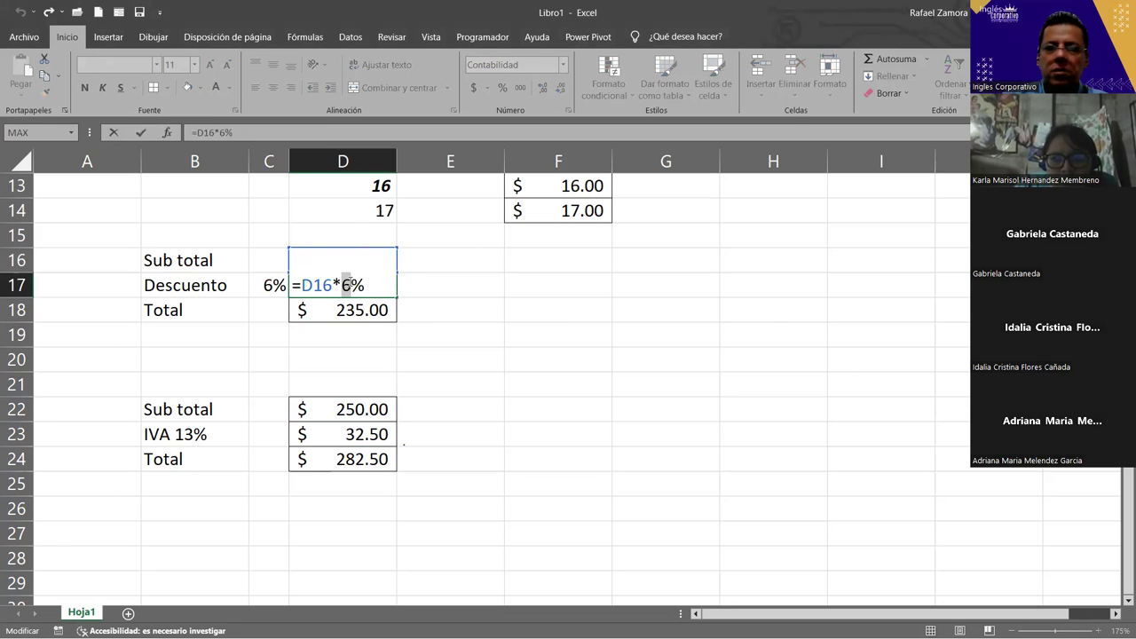
{"action": "type", "text": "8"}
{"action": "key", "text": "Return"}
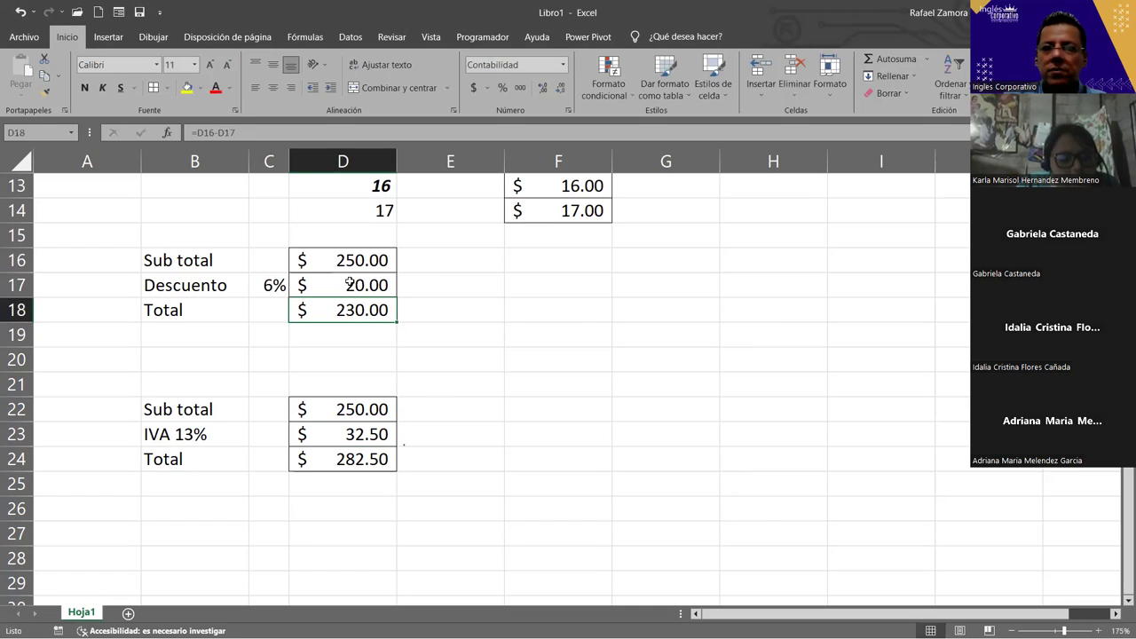
{"action": "double_click", "coordinate": [350, 282]}
{"action": "double_click", "coordinate": [345, 285]}
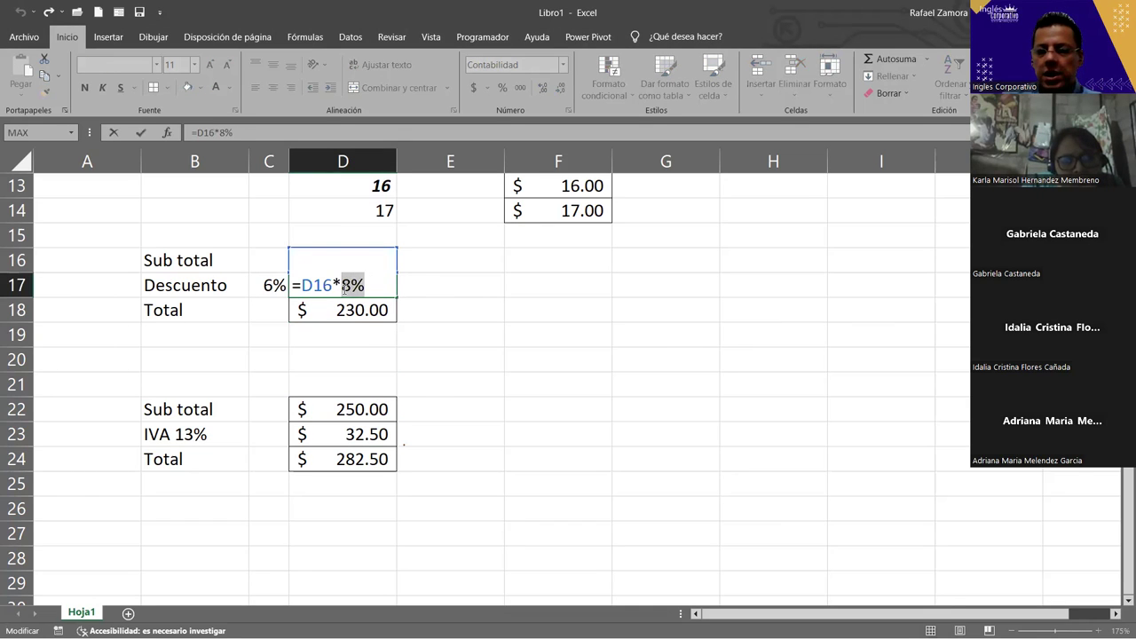
Step: Point D17's discount back at rate cell C17 and set that rate to 8%, then 9%
{"action": "left_click", "coordinate": [269, 284]}
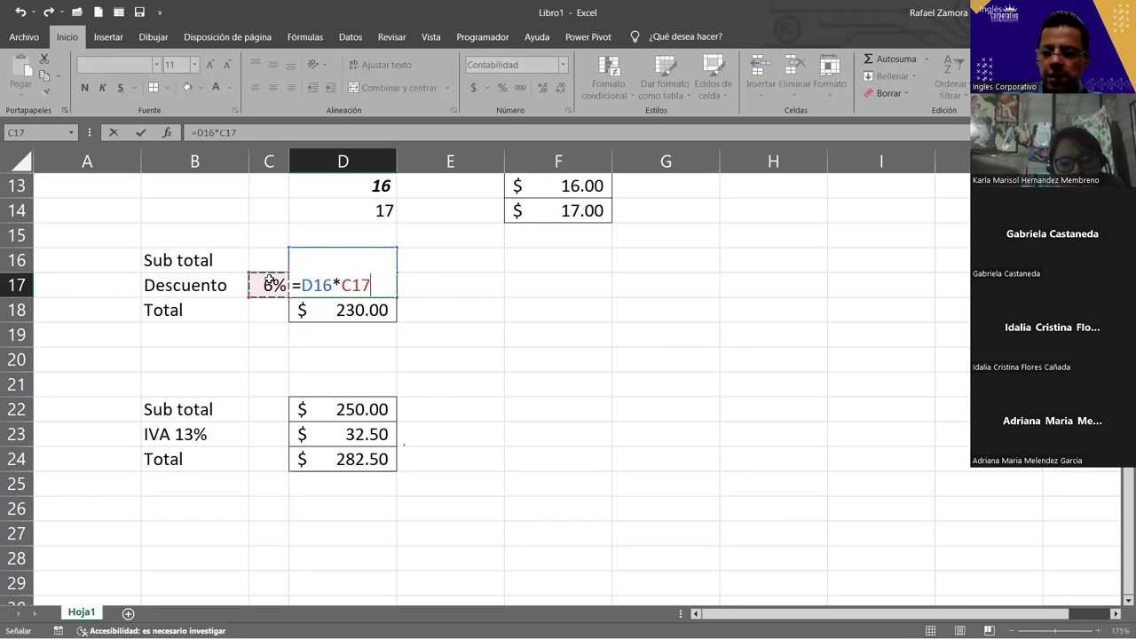
{"action": "key", "text": "Return"}
{"action": "type", "text": "8"}
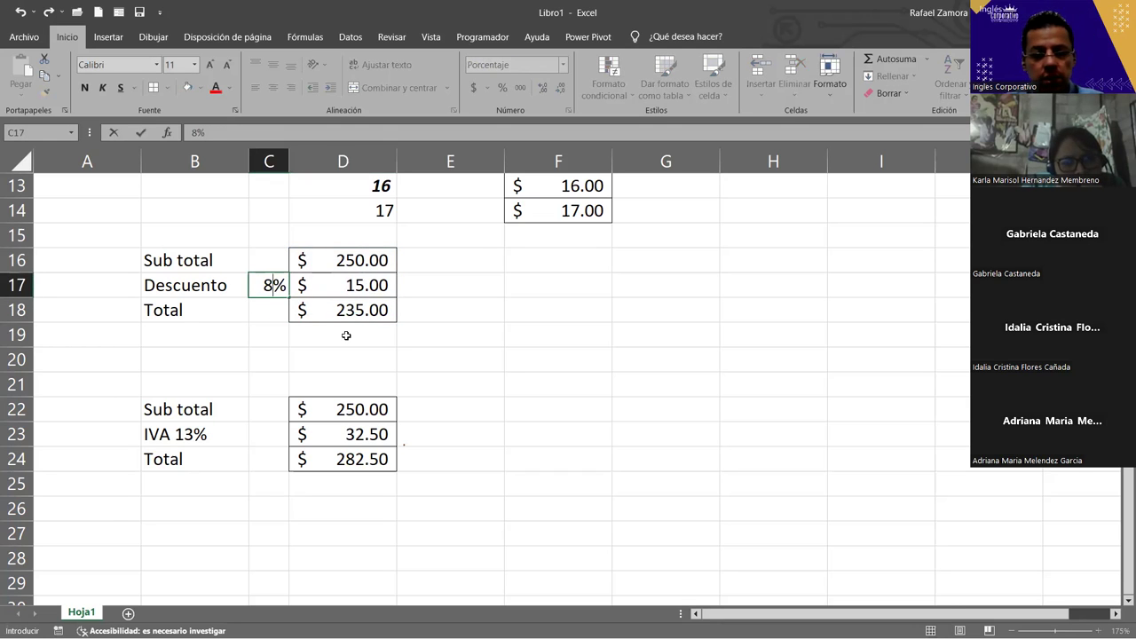
{"action": "key", "text": "ctrl+Return"}
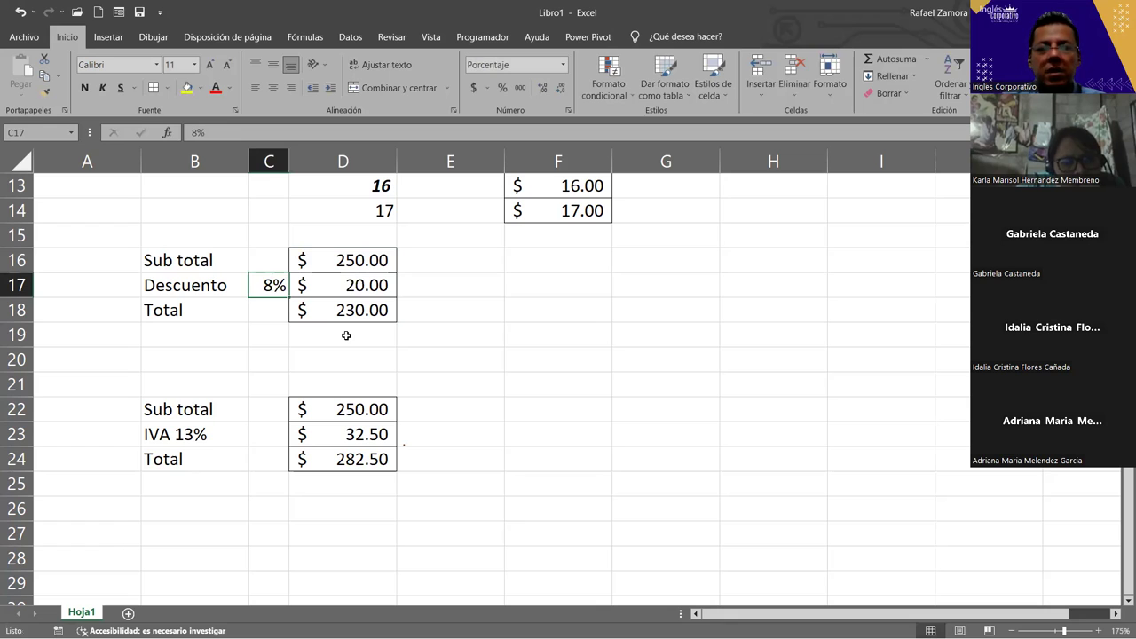
{"action": "type", "text": "9"}
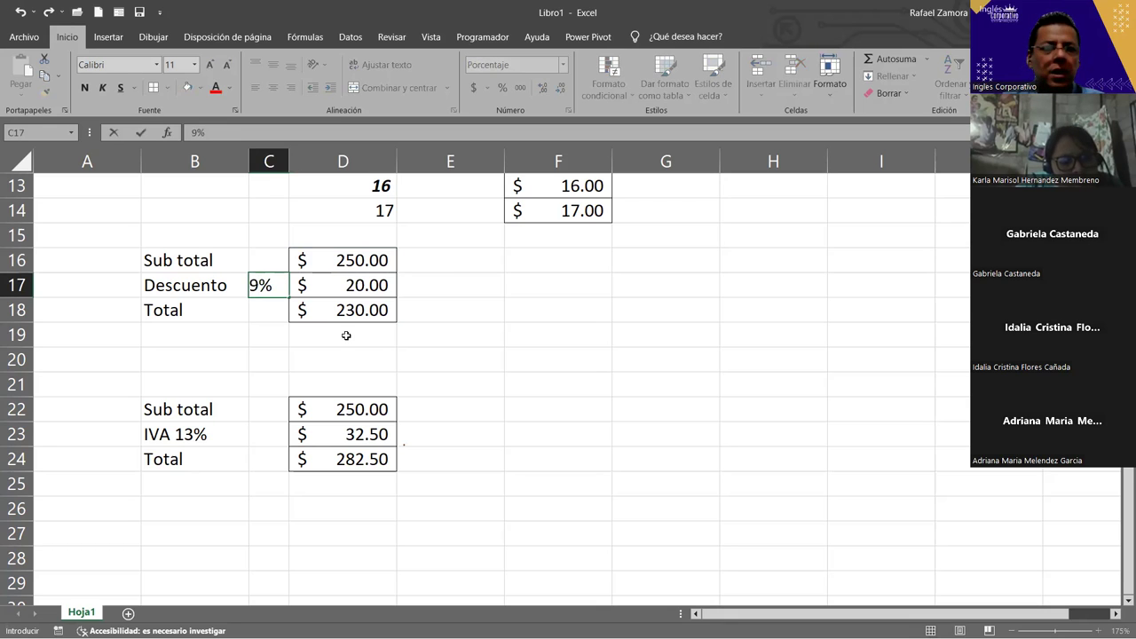
{"action": "key", "text": "ctrl+Return"}
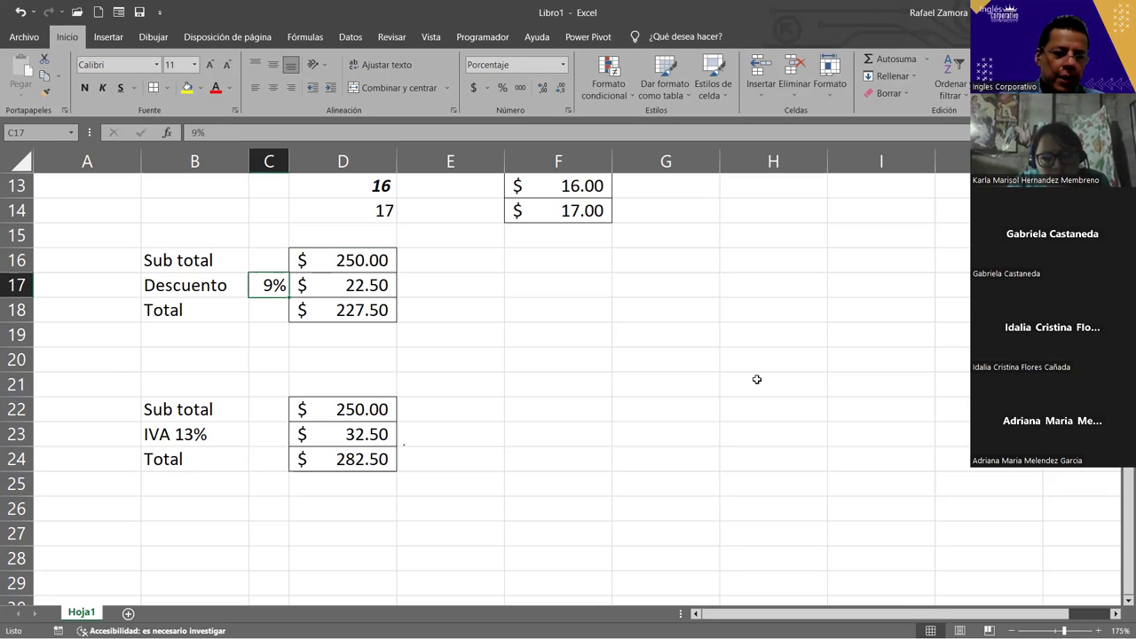
{"action": "mouse_move", "coordinate": [160, 260]}
{"action": "left_mouse_down"}
{"action": "mouse_move", "coordinate": [377, 482]}
{"action": "mouse_move", "coordinate": [383, 460]}
{"action": "left_mouse_up"}
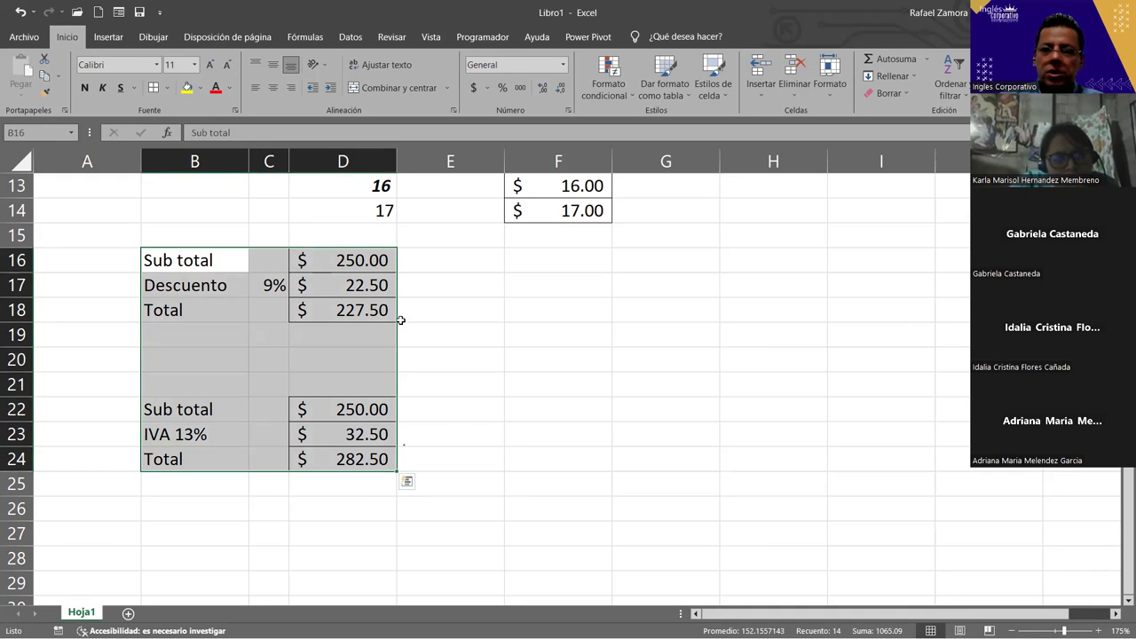
{"action": "left_click", "coordinate": [556, 366]}
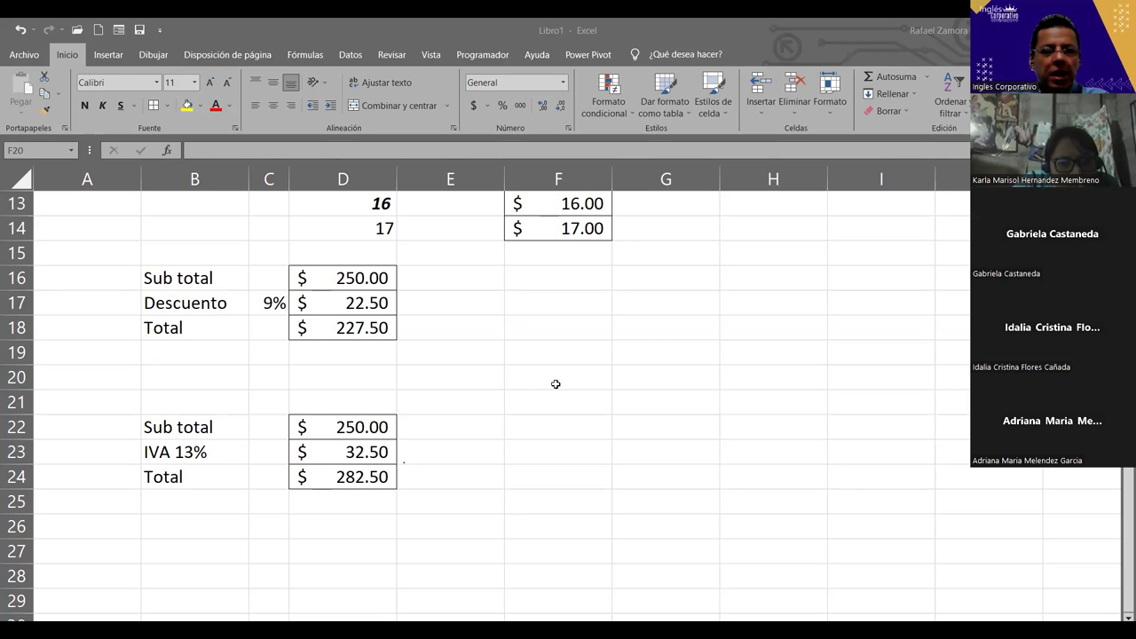
{"action": "double_click", "coordinate": [360, 451]}
{"action": "key", "text": "ctrl+shift+Left"}
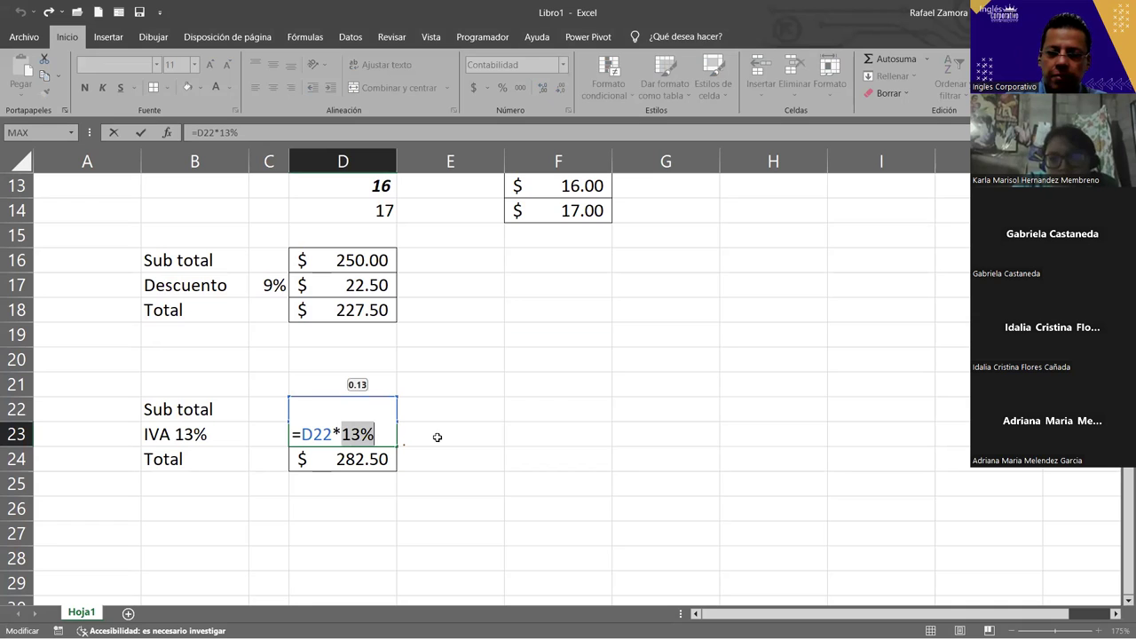
{"action": "key", "text": "F9"}
{"action": "key", "text": "Return"}
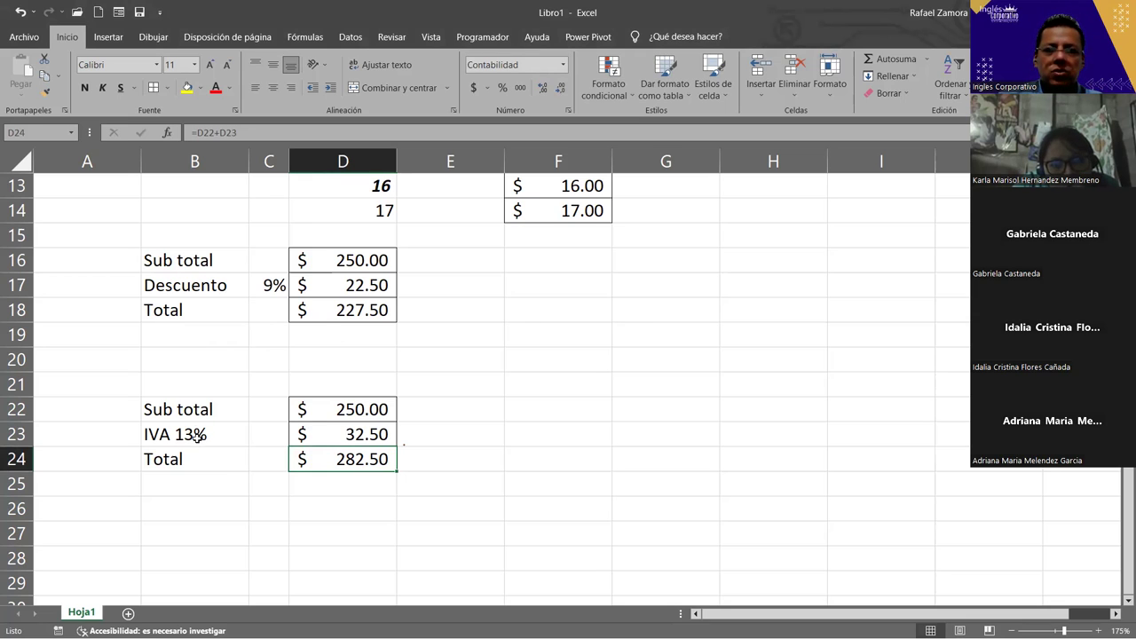
{"action": "left_click", "coordinate": [227, 435]}
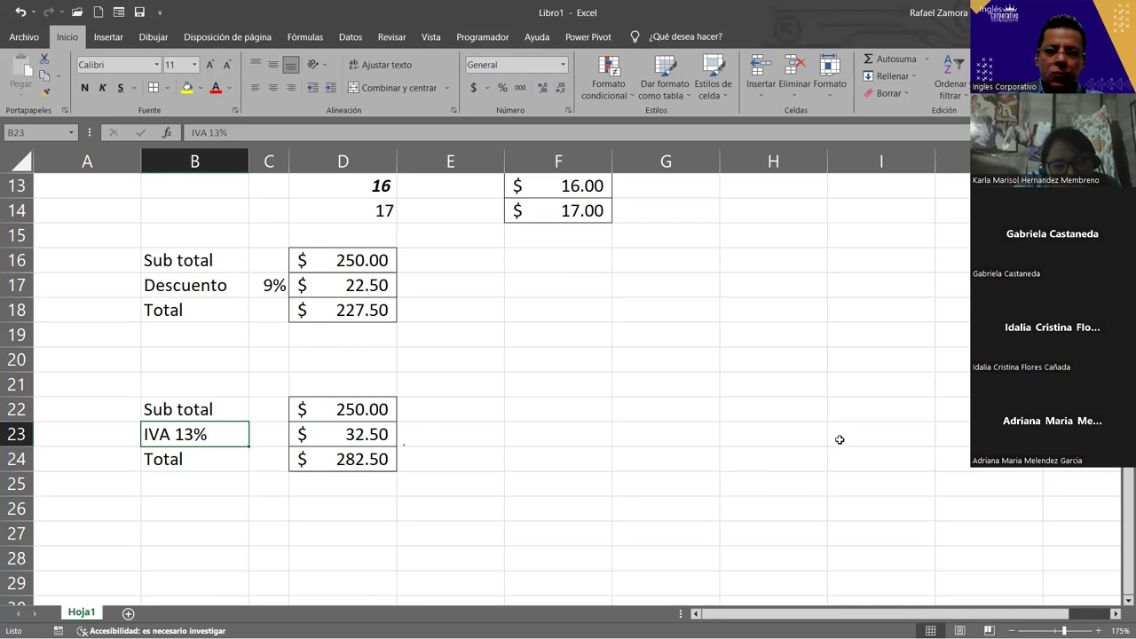
{"action": "scroll", "coordinate": [755, 431], "scroll_direction": "up", "scroll_amount": 3}
{"action": "scroll", "coordinate": [756, 431], "scroll_direction": "down", "scroll_amount": 2}
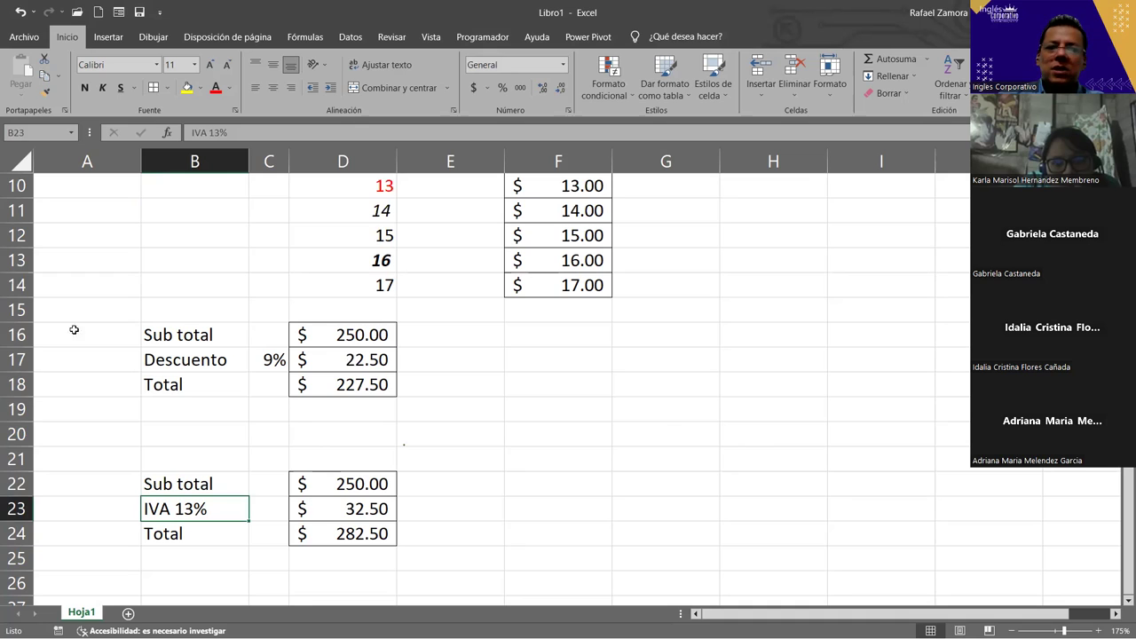
{"action": "left_click_drag", "start_coordinate": [185, 332], "coordinate": [384, 533]}
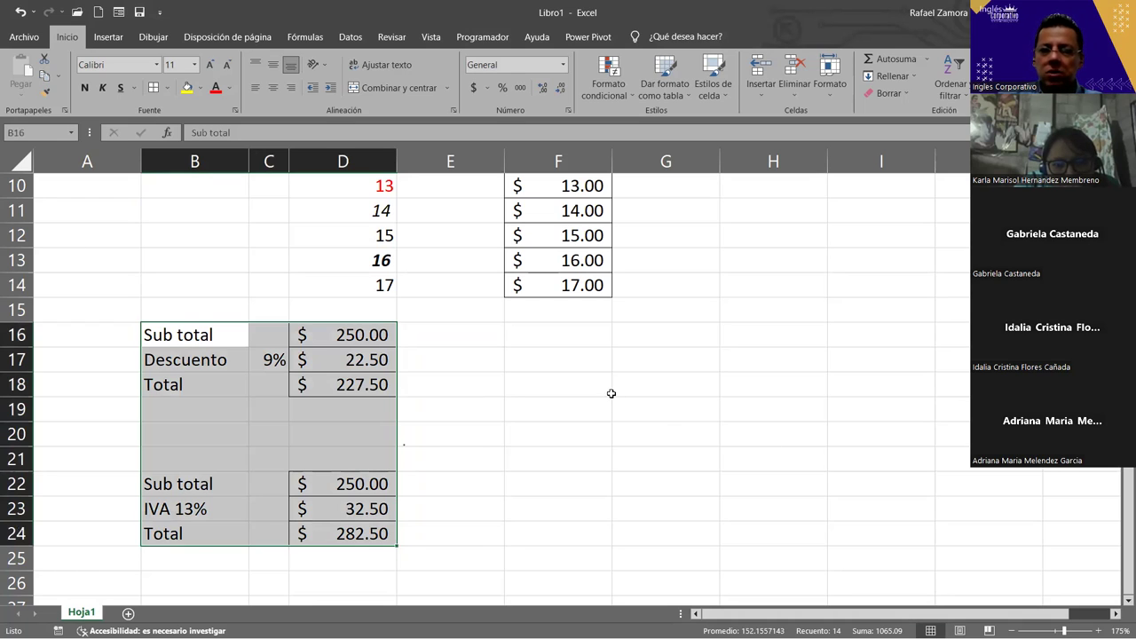
{"action": "left_click", "coordinate": [801, 389]}
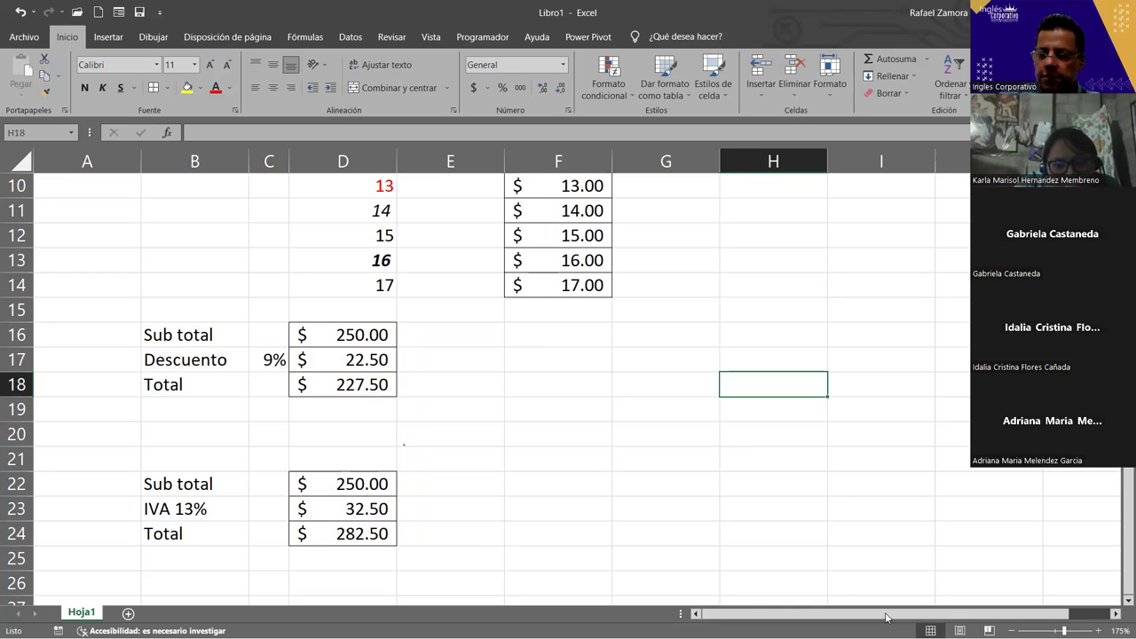
{"action": "key", "text": "Right"}
{"action": "key", "text": "Down"}
{"action": "key", "text": "Down"}
{"action": "key", "text": "Down"}
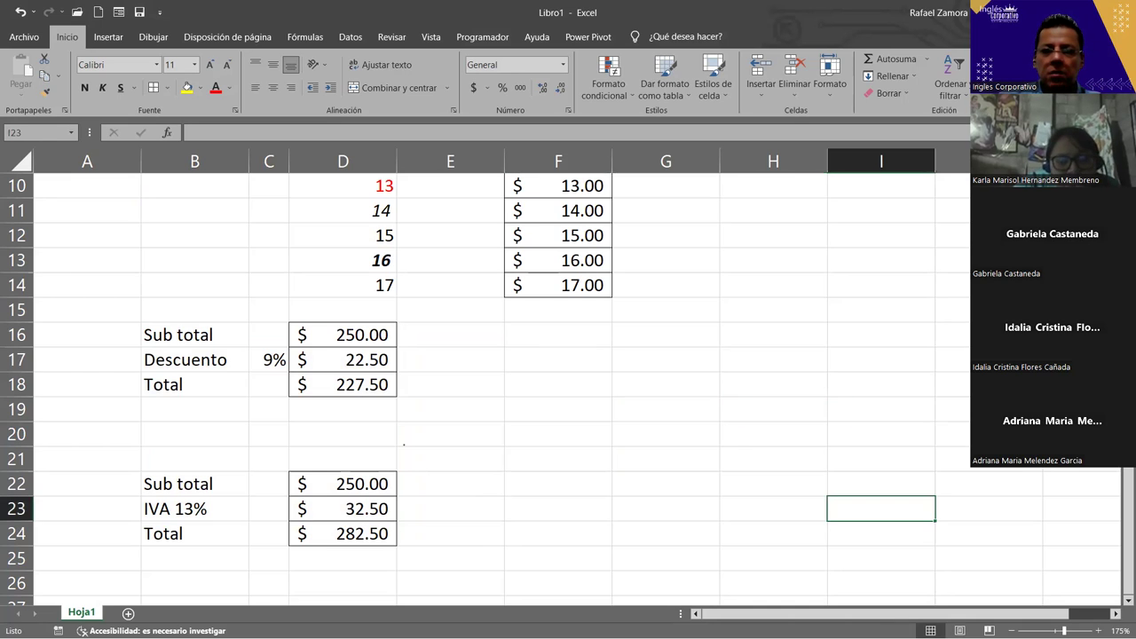
{"action": "key", "text": "Up"}
{"action": "key", "text": "Up"}
{"action": "key", "text": "Left"}
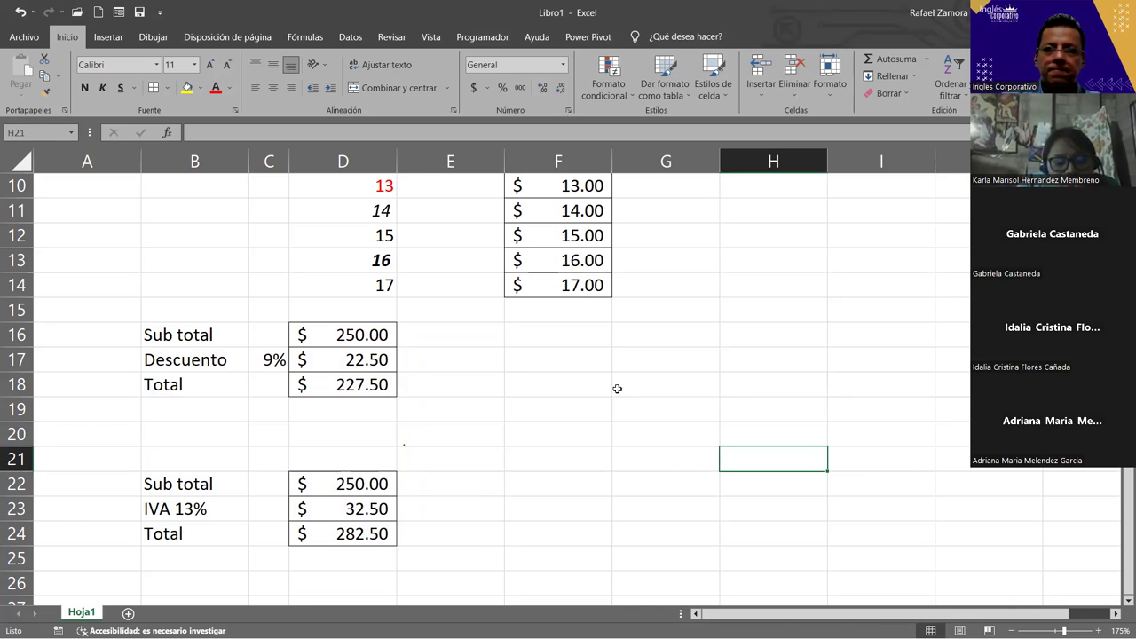
{"action": "left_click", "coordinate": [823, 380]}
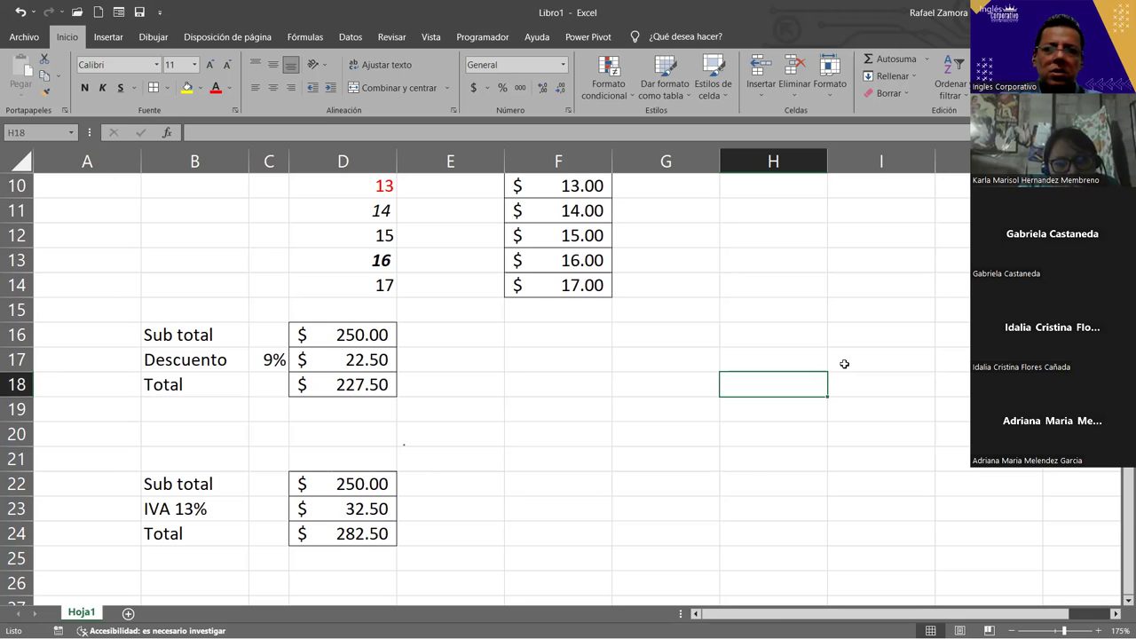
{"action": "left_click", "coordinate": [657, 366]}
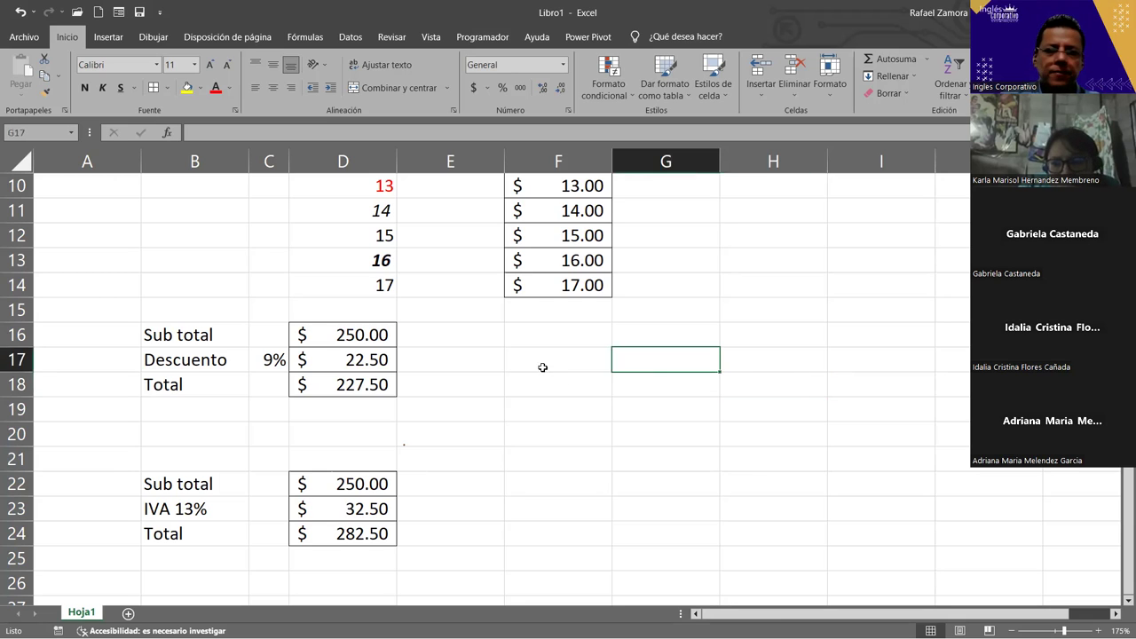